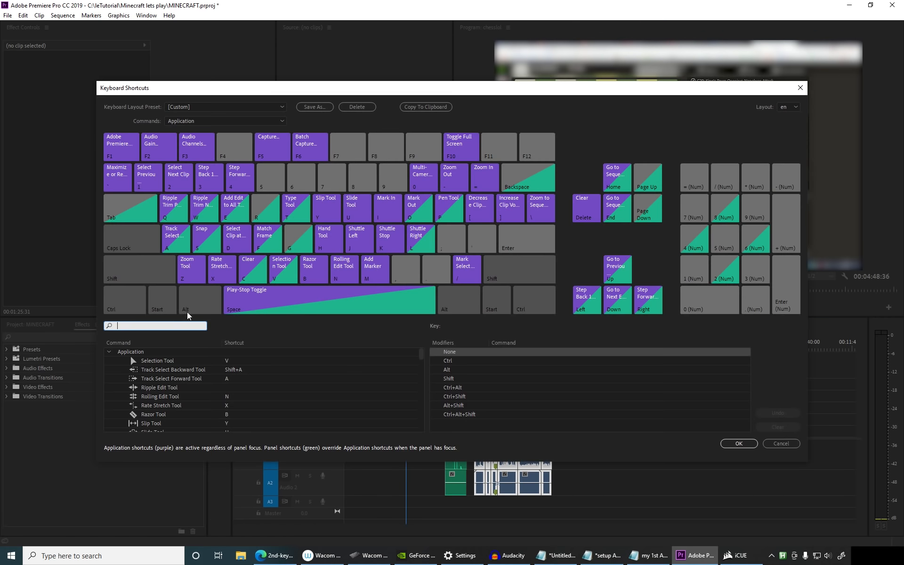
Step: Compare the commands assigned to the D and Delete keys with and without Ctrl, Alt and Shift in the Keyboard Shortcuts dialog
left_click(240, 241)
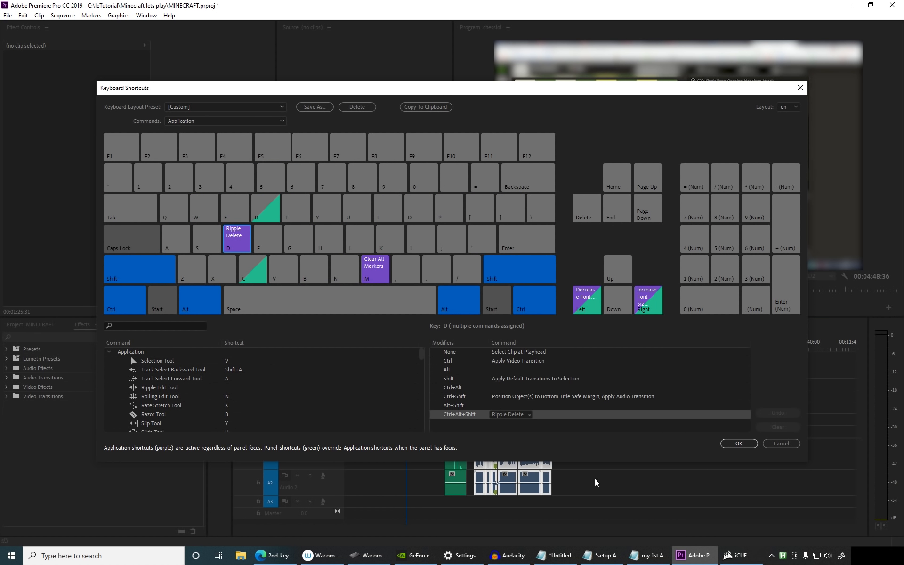
left_click(592, 217)
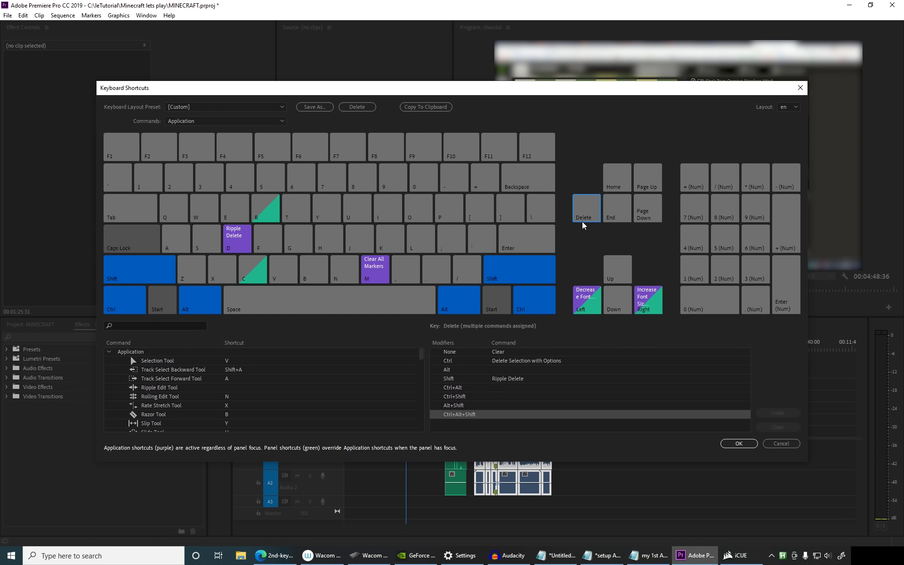
left_click(203, 300)
left_click(140, 273)
left_click(125, 300)
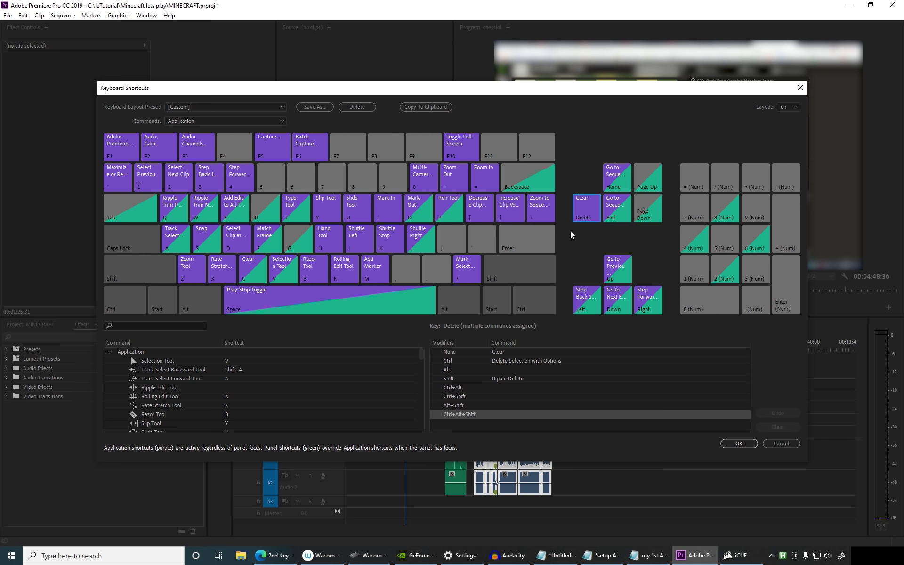
left_click_drag(570, 86, 578, 68)
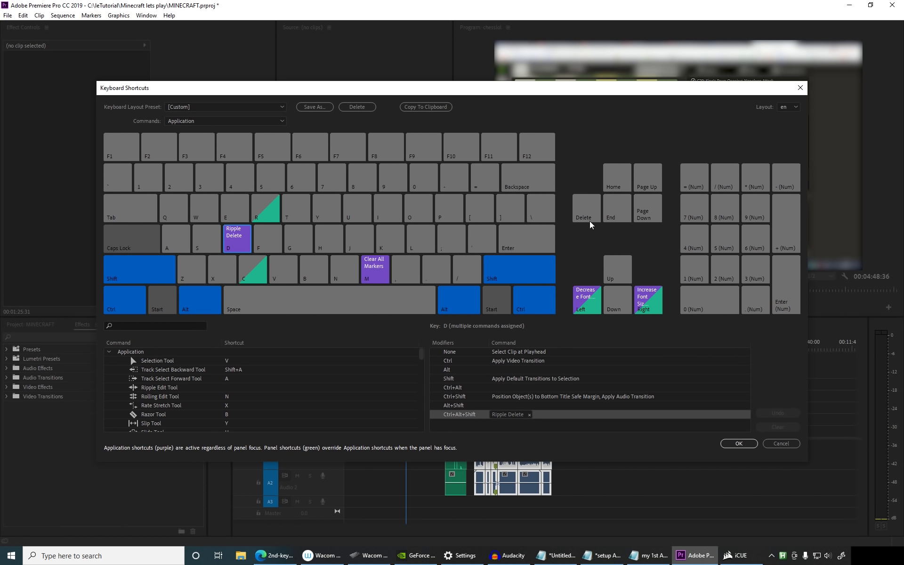
left_click(584, 219)
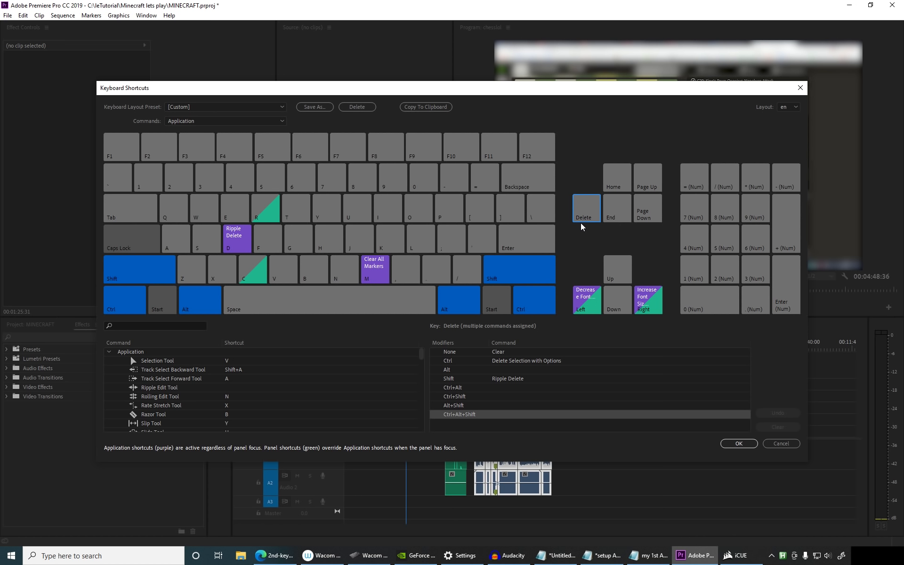
left_click(202, 300)
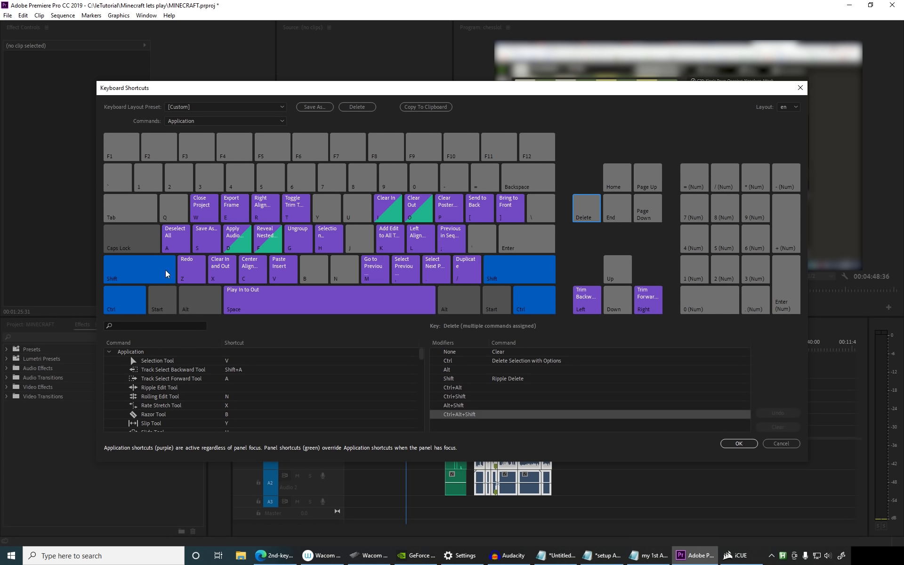
left_click(165, 272)
left_click(129, 299)
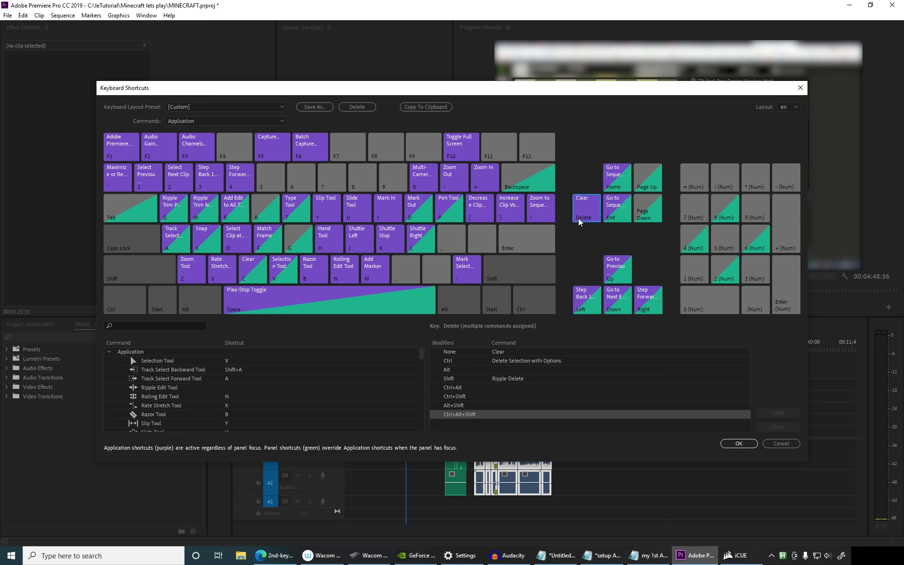
left_click_drag(571, 92, 578, 71)
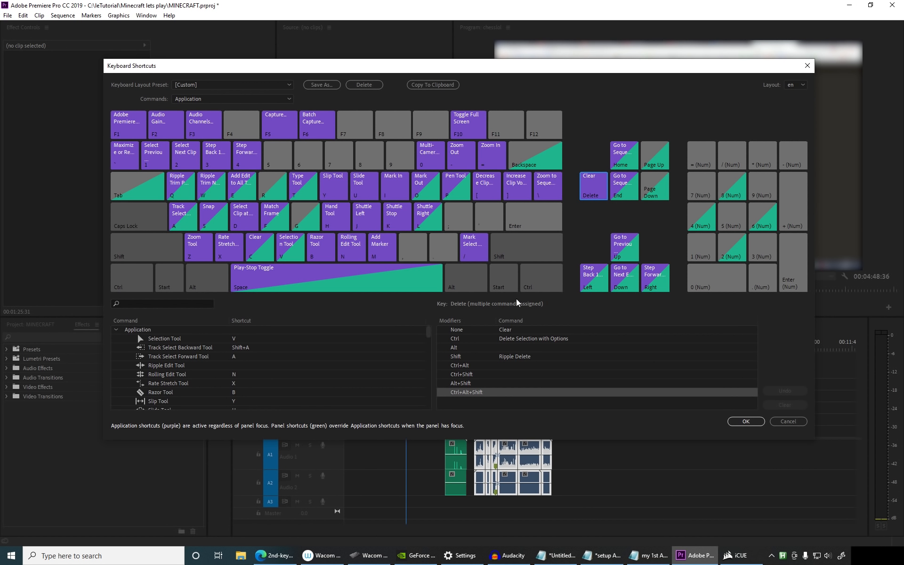
Step: Examine the shortcut layouts for Alt alone, Shift alone and Ctrl+Alt+Shift combined
key("ctrl+alt")
left_click(210, 284)
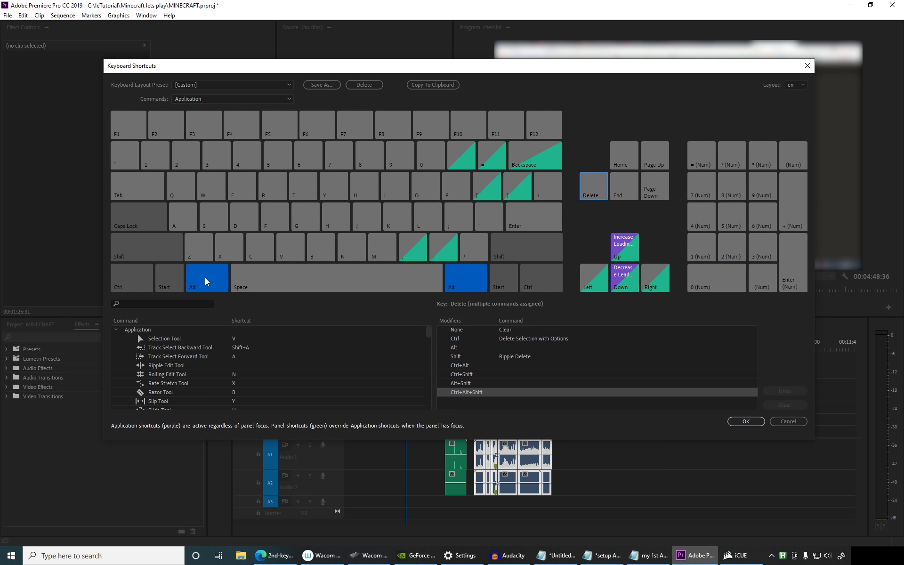
left_click(168, 255)
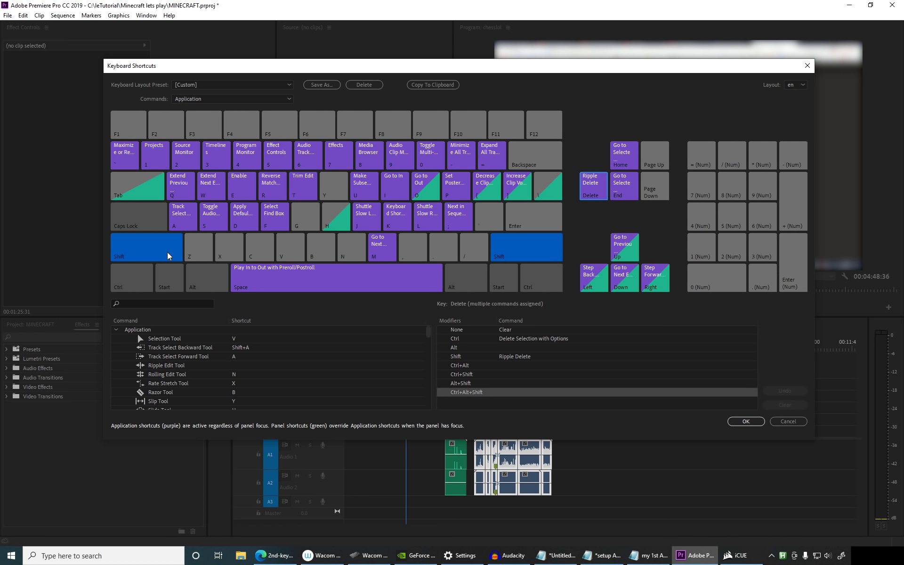
left_click(169, 255)
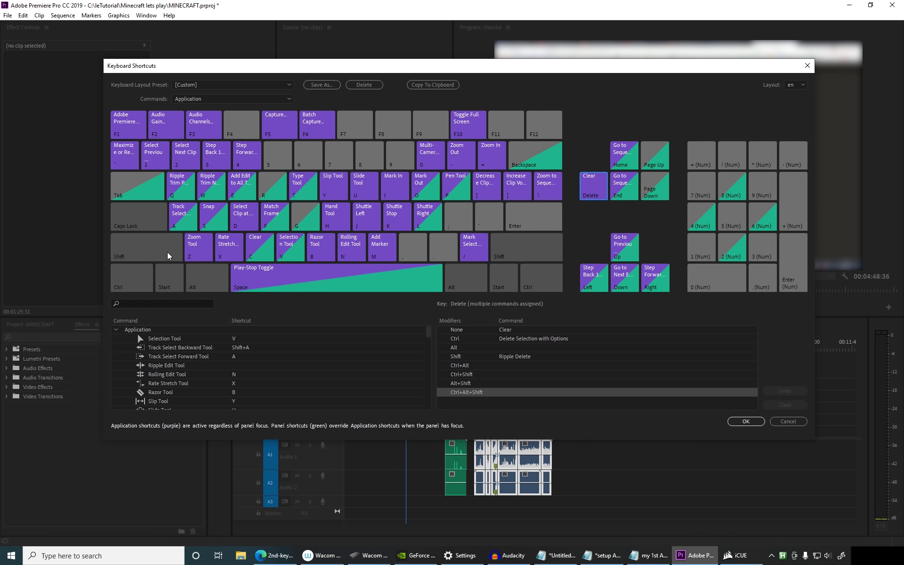
left_click(168, 255)
left_click(146, 277)
left_click(199, 279)
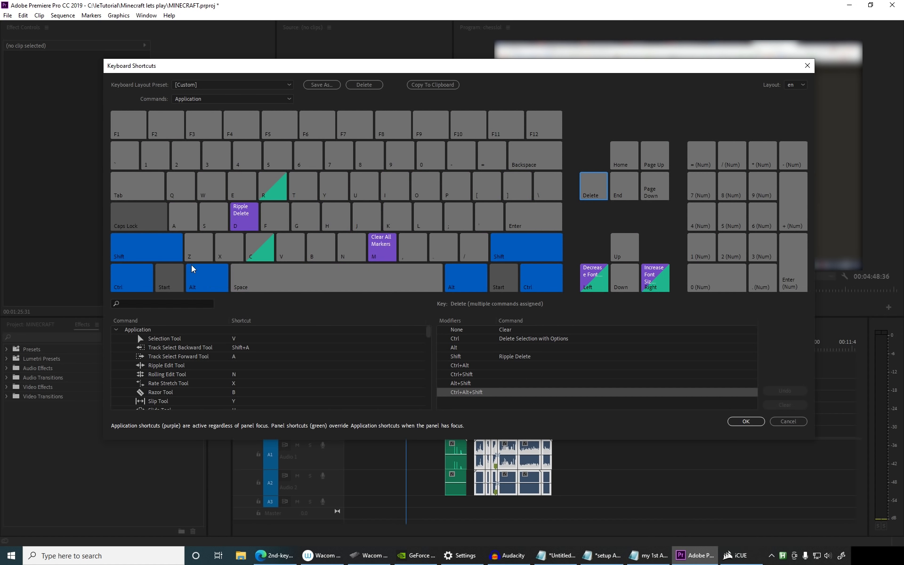
Step: Check the Ctrl+Shift and Ctrl+Alt layouts and the command on Ctrl+Alt+Shift+D, and accept the Keyboard Shortcuts dialog
left_click(200, 282)
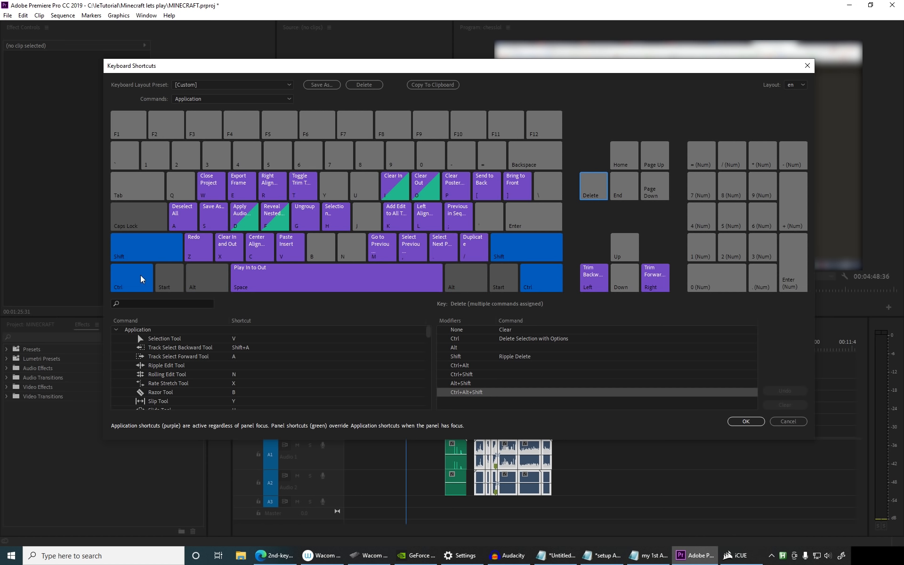
left_click(146, 250)
left_click(139, 260)
left_click(148, 248)
left_click(211, 280)
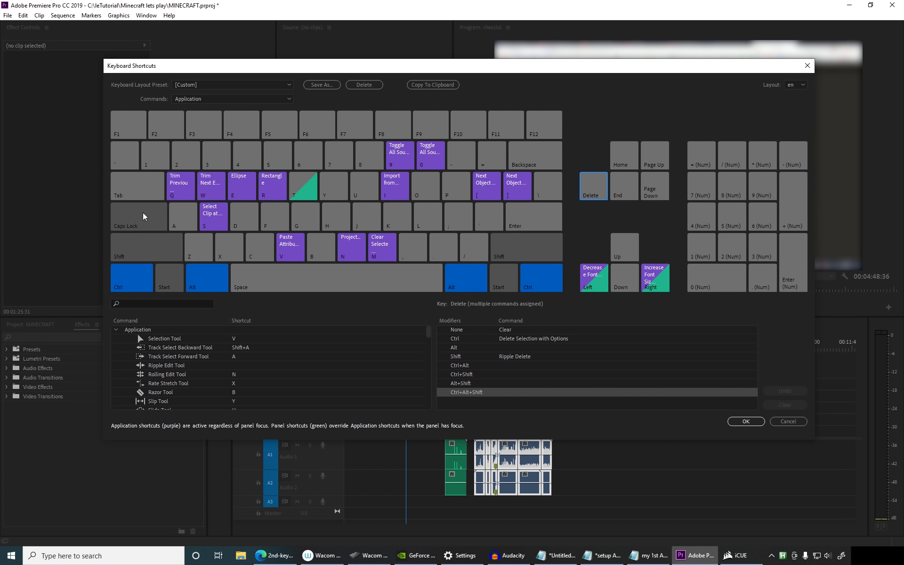
left_click(135, 259)
left_click(254, 210)
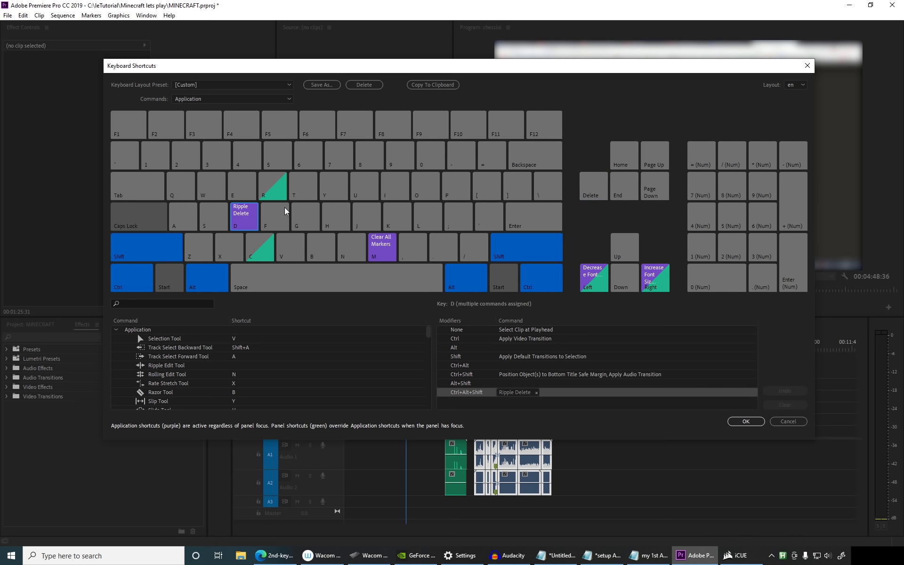
left_click(746, 422)
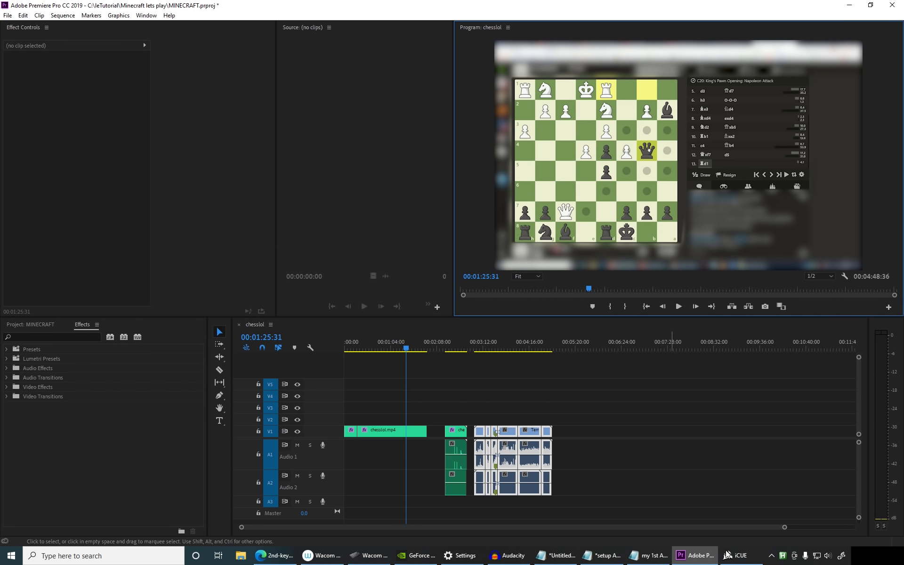
Step: Switch to the my 1st AHK yay.ahk script in Notepad and review its select clip at playhead and ripple delete lines
left_click(649, 556)
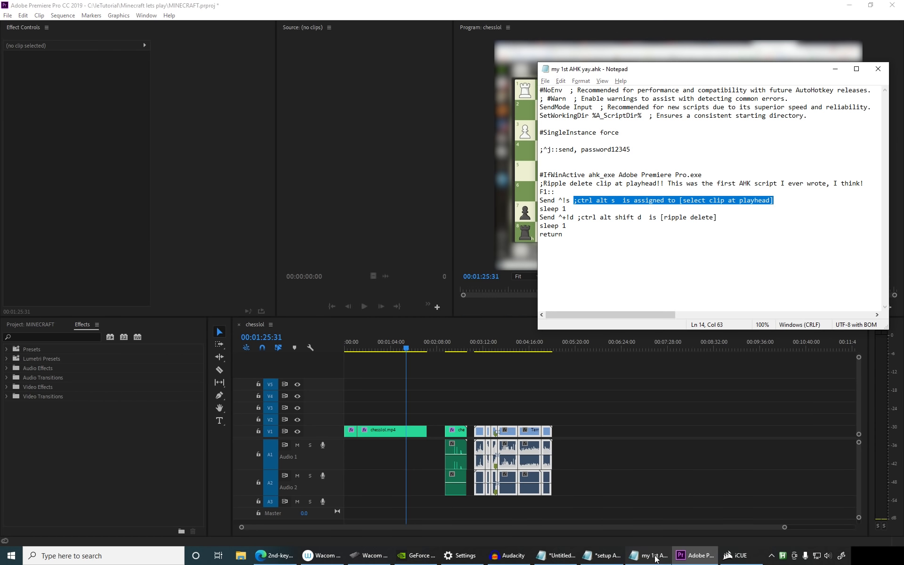
left_click(613, 231)
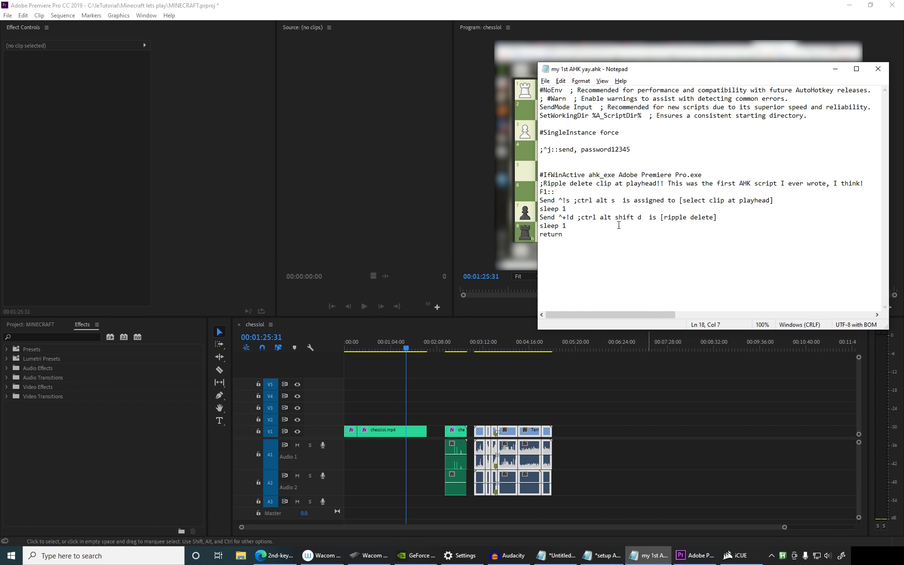
left_click(714, 199)
Step: Test Select Clip at Playhead on the chesslol.mp4 clip and on several Terraria clips, finishing with the playhead at 00:04:39:22
left_click(451, 397)
key("ctrl+alt+s")
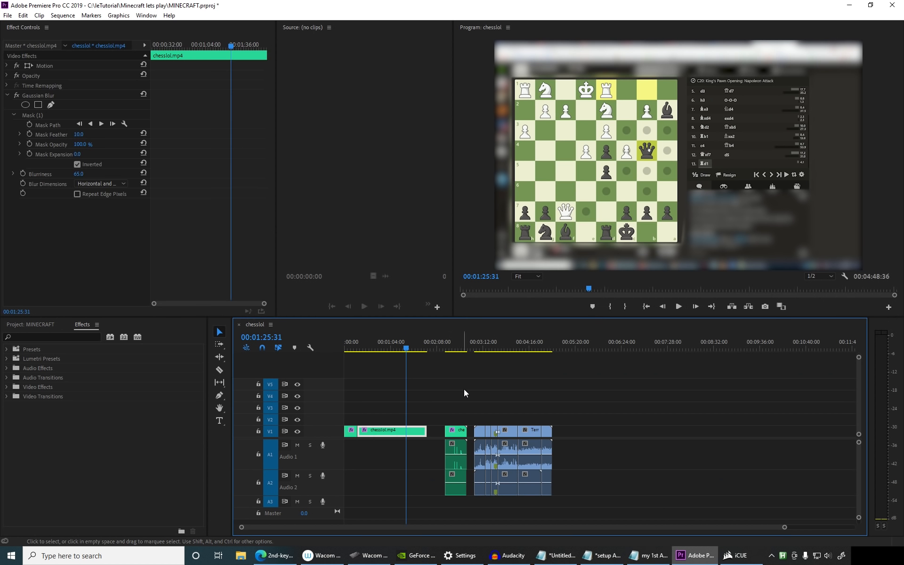
left_click(462, 349)
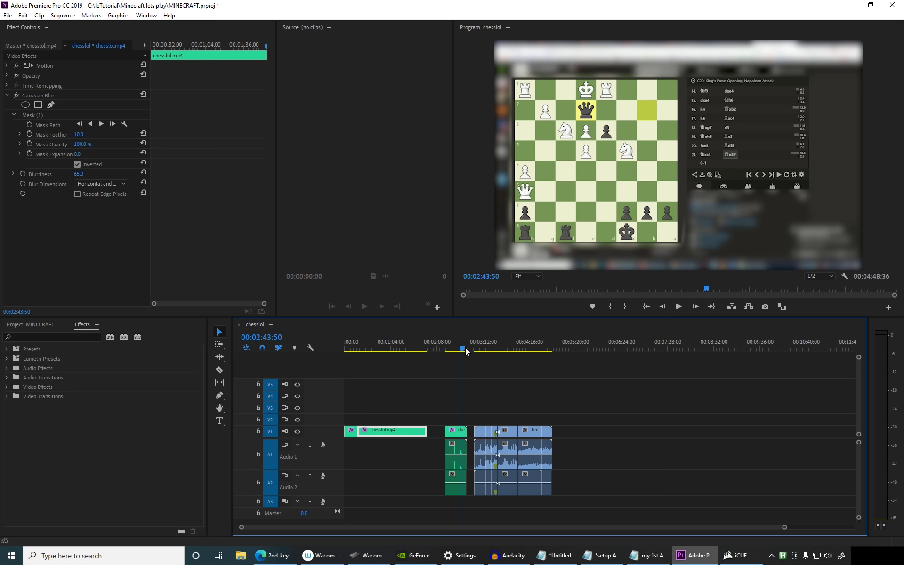
left_click_drag(521, 342, 515, 340)
left_click(528, 347)
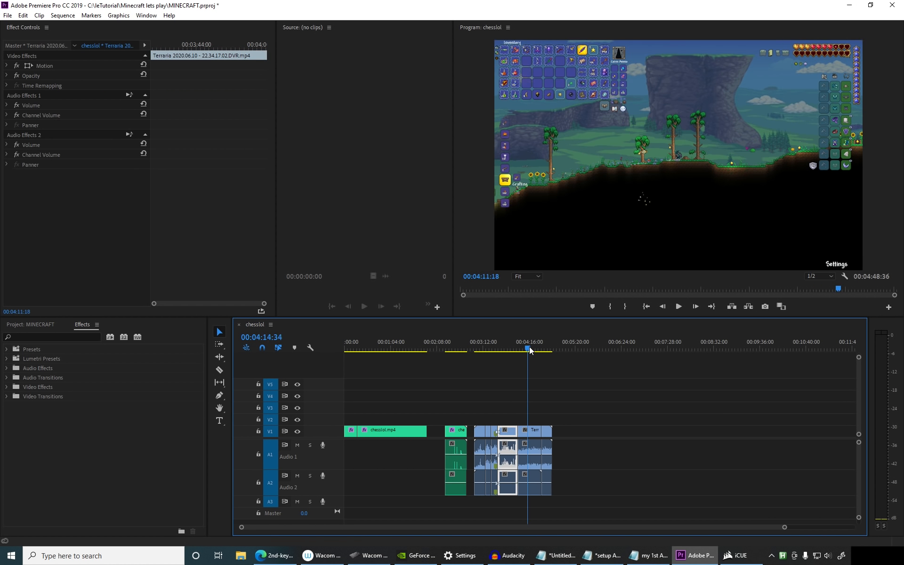
left_click_drag(529, 350, 481, 348)
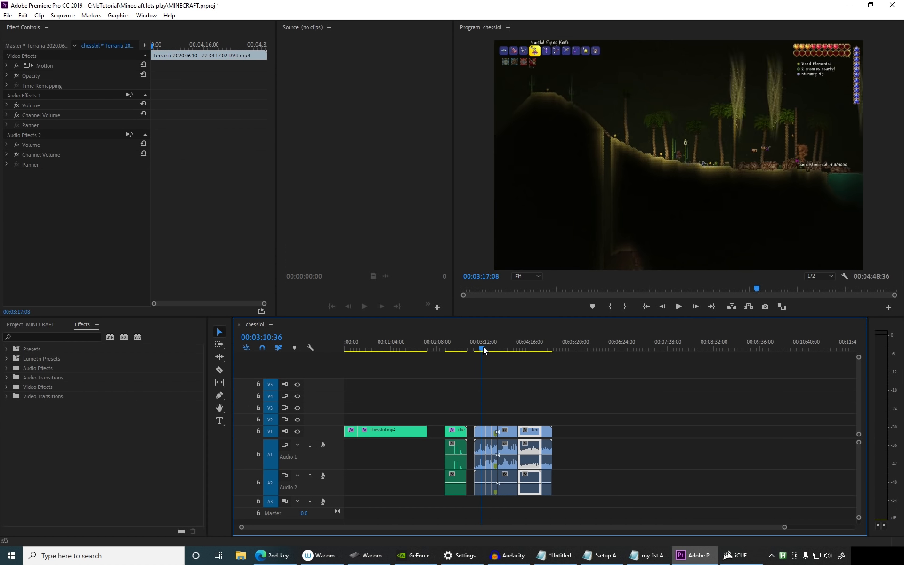
left_click_drag(540, 348, 546, 351)
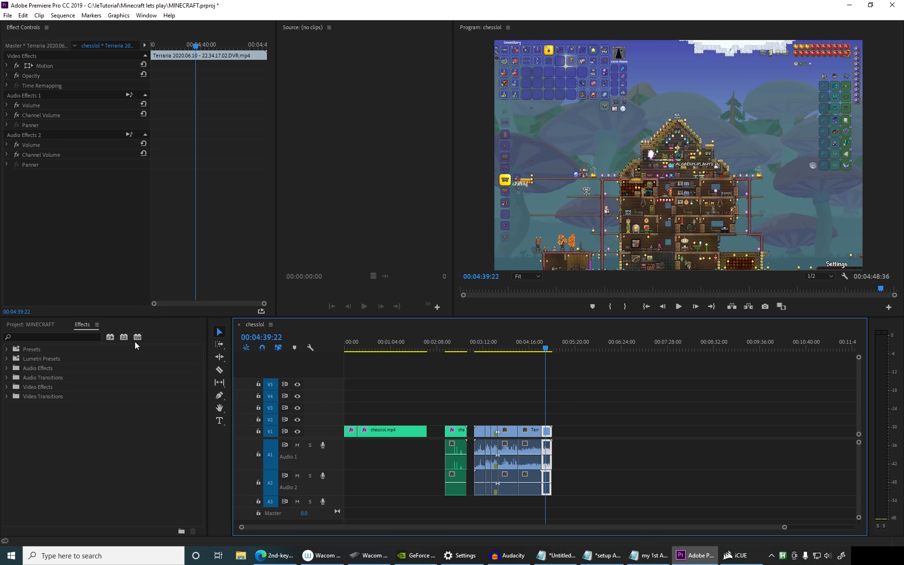
left_click(76, 335)
type("d")
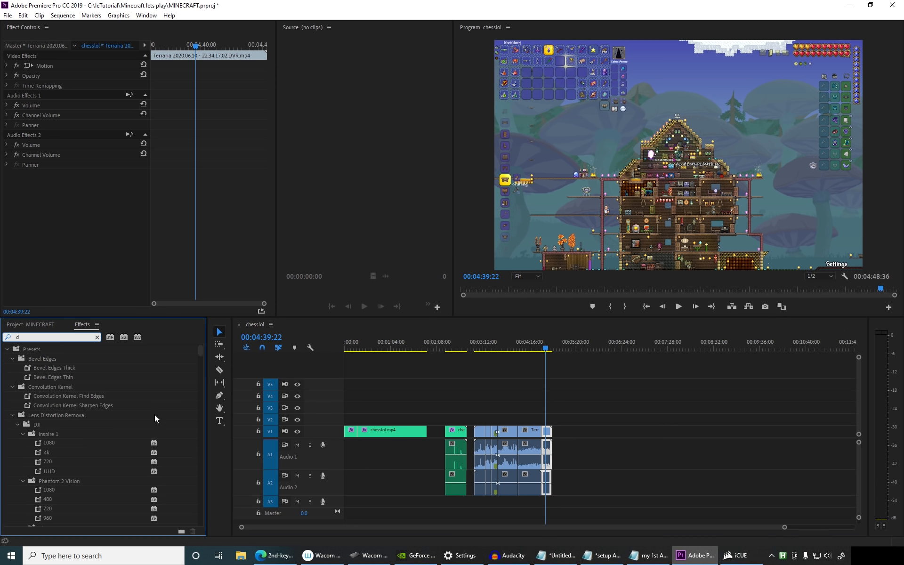
key("BackSpace")
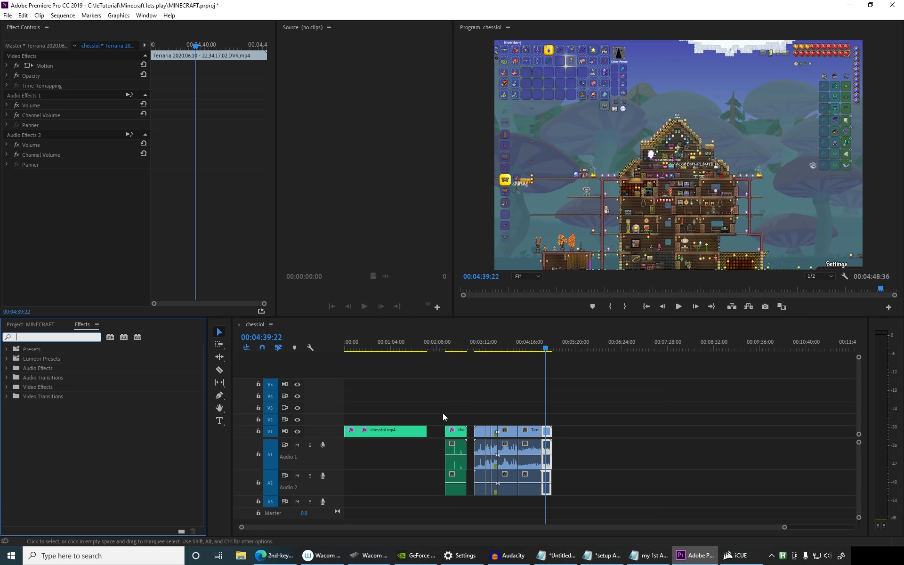
Step: Bring up the setup notes and the AHK script for reference, and ripple delete the Terraria clip at 00:04:08:02 in the timeline
left_click(603, 555)
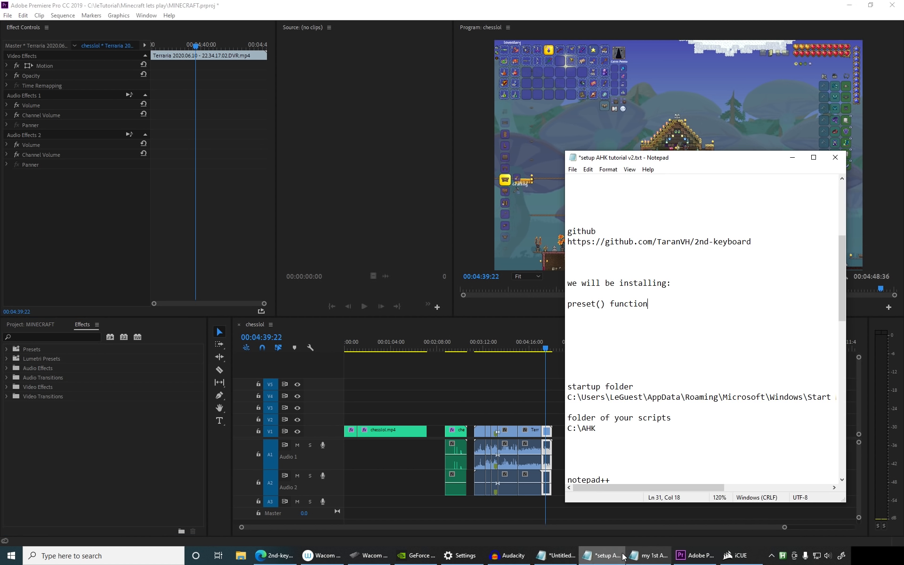
left_click(649, 557)
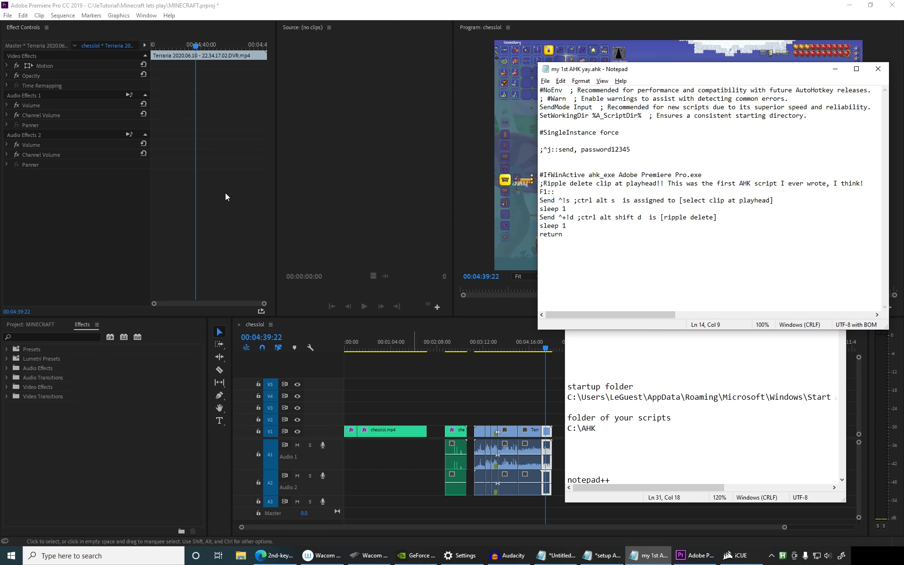
left_click(529, 362)
left_click(523, 349)
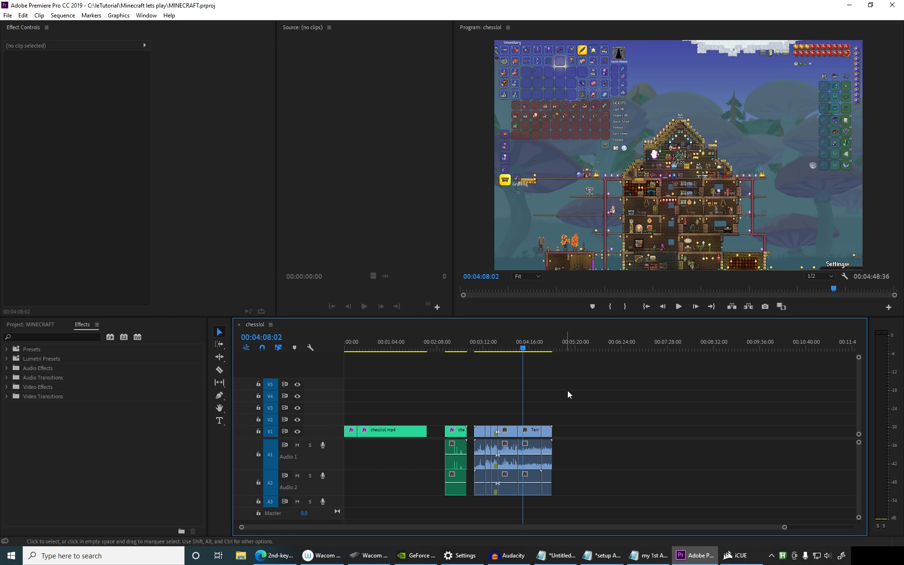
key("Up")
key("w")
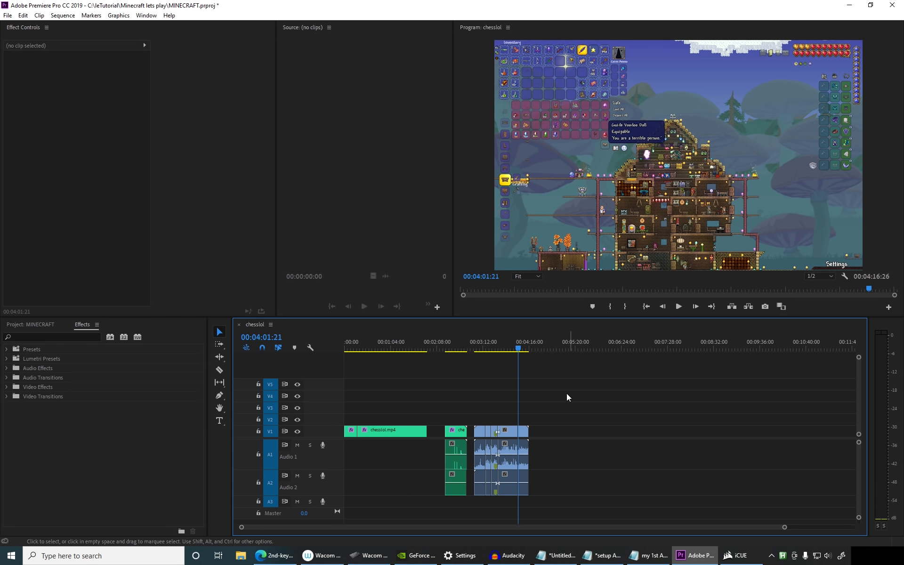
Step: Ripple delete the Terraria clip at 00:03:28:53, and undo the ripple deletions
left_click(494, 349)
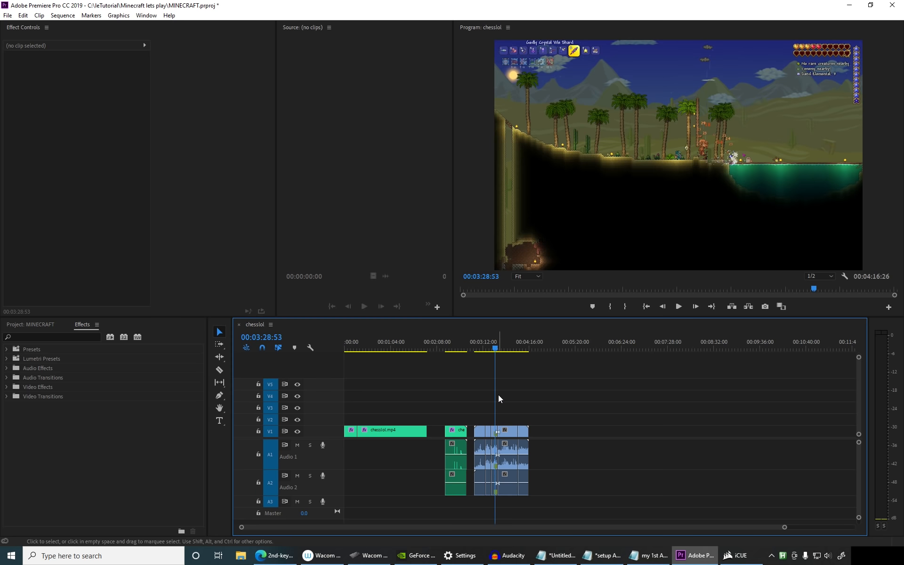
key("Up")
key("w")
key("equal")
key("equal")
key("equal")
key("equal")
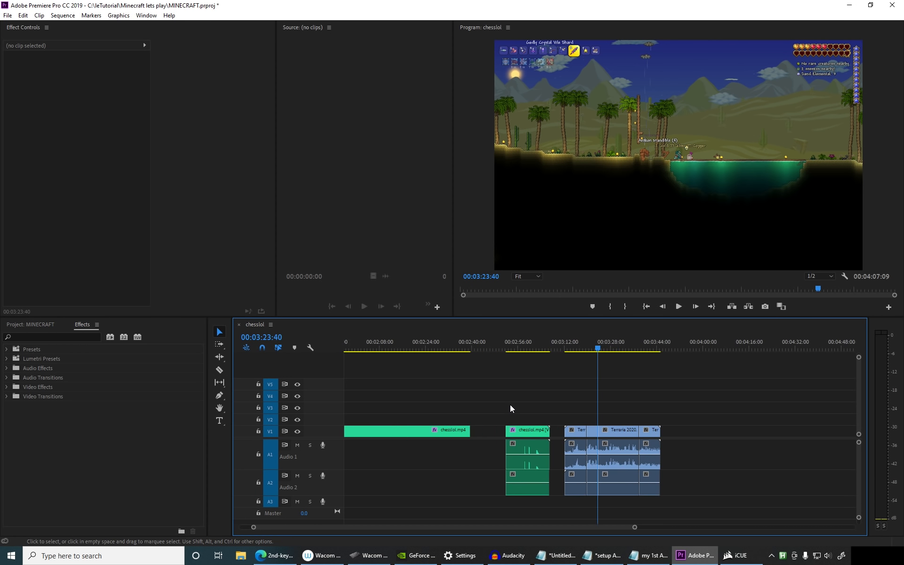
key("ctrl+z")
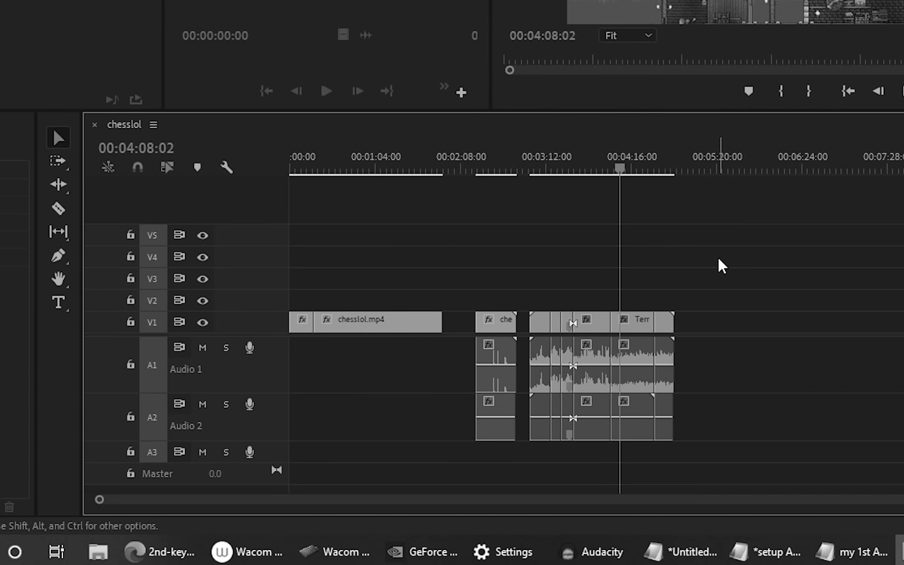
Step: Ripple delete the Terraria clip at 00:04:08:02 once more and move the playhead to 00:03:28:53
key("Up")
key("w")
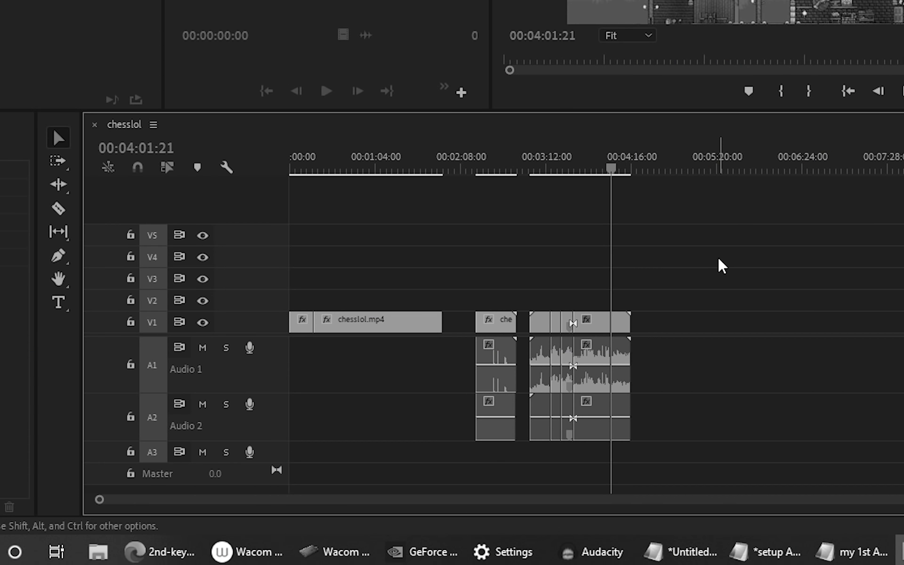
left_click(571, 165)
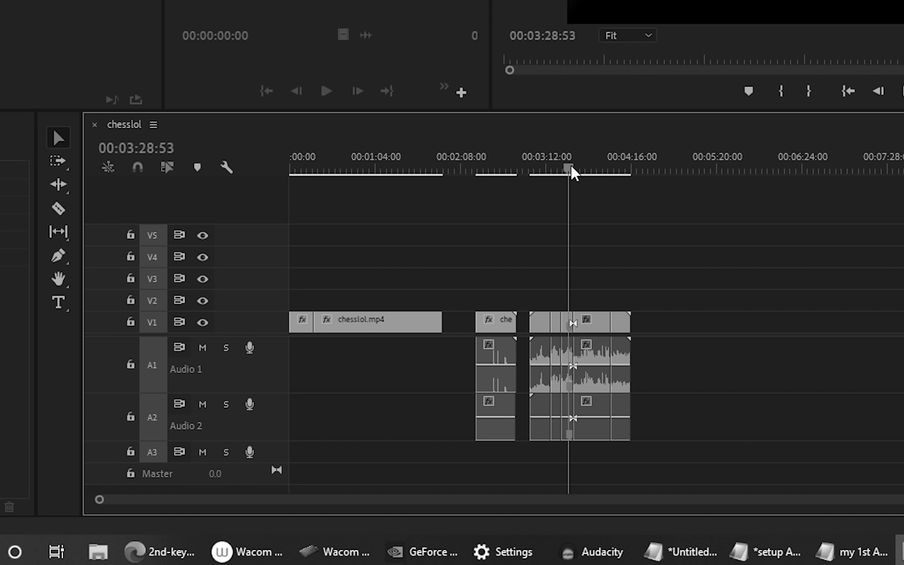
Step: Switch to iCUE, move its window higher over the workspace, and return to Premiere Pro
left_click(417, 349)
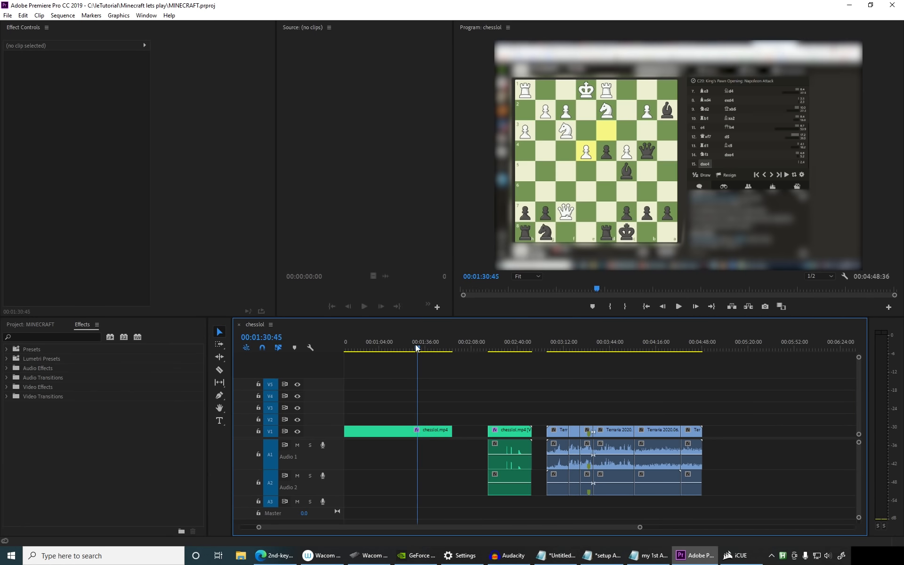
left_click(737, 555)
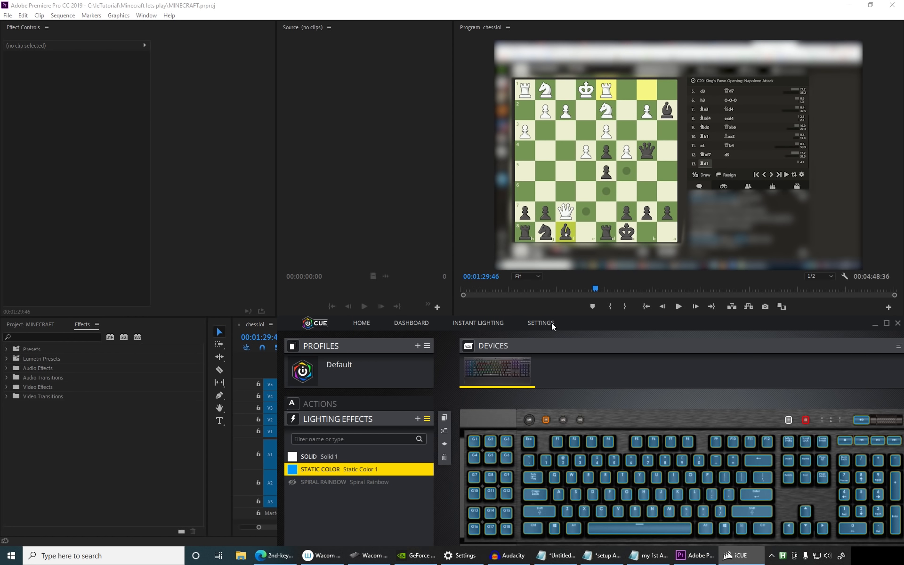
left_click_drag(552, 323, 575, 278)
left_click(421, 205)
Step: Select the chesslol.mp4 clip at playhead 00:00:48:39 in the timeline, ripple delete it, and undo the deletion
left_click(437, 348)
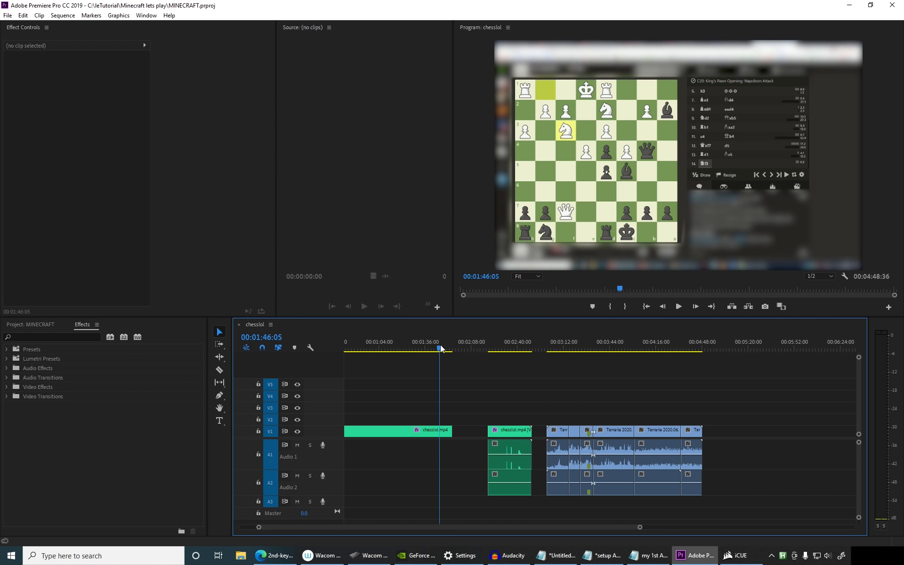
key("minus")
key("minus")
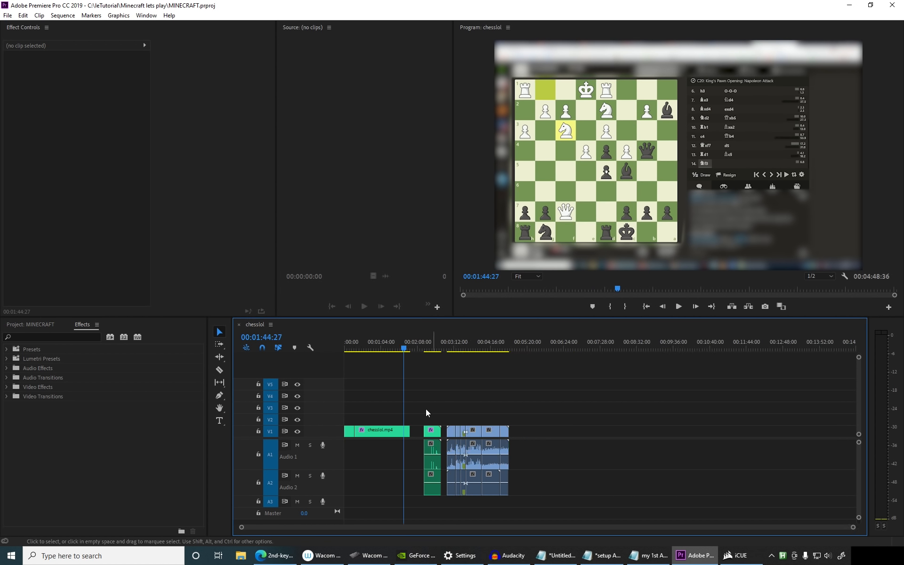
left_click(372, 349)
key("d")
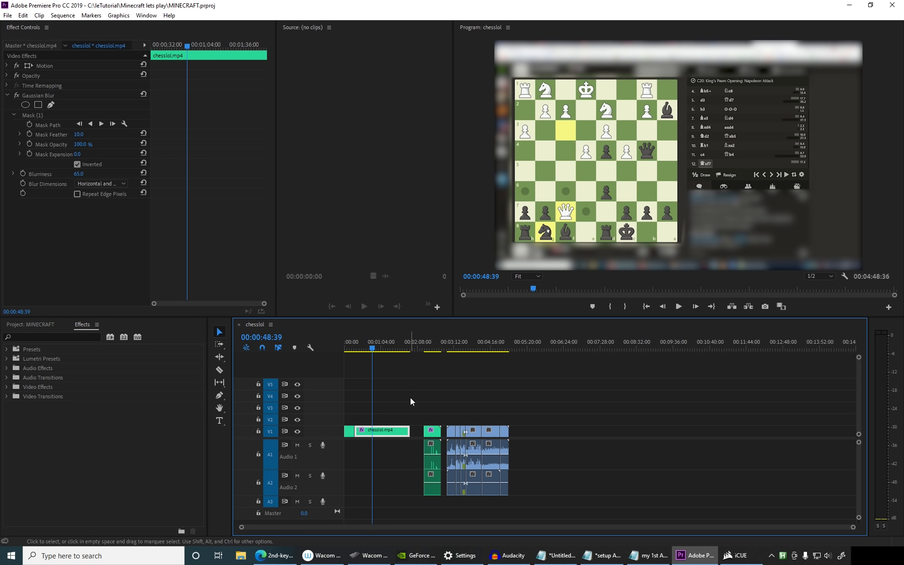
key("shift+Delete")
key("ctrl+z")
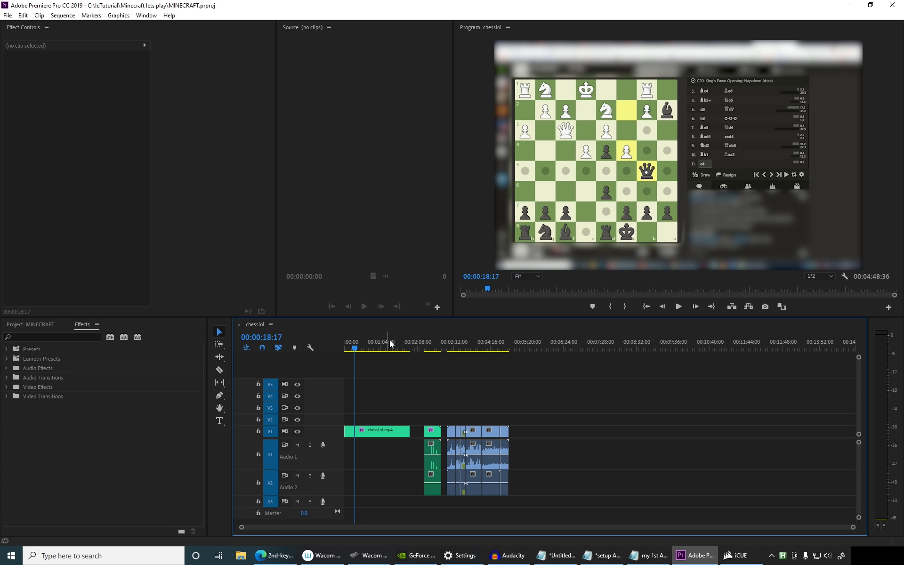
Step: Ripple delete the second chesslol.mp4 clip with the playhead at its start, and undo the deletion
left_click(437, 351)
key("shift+Delete")
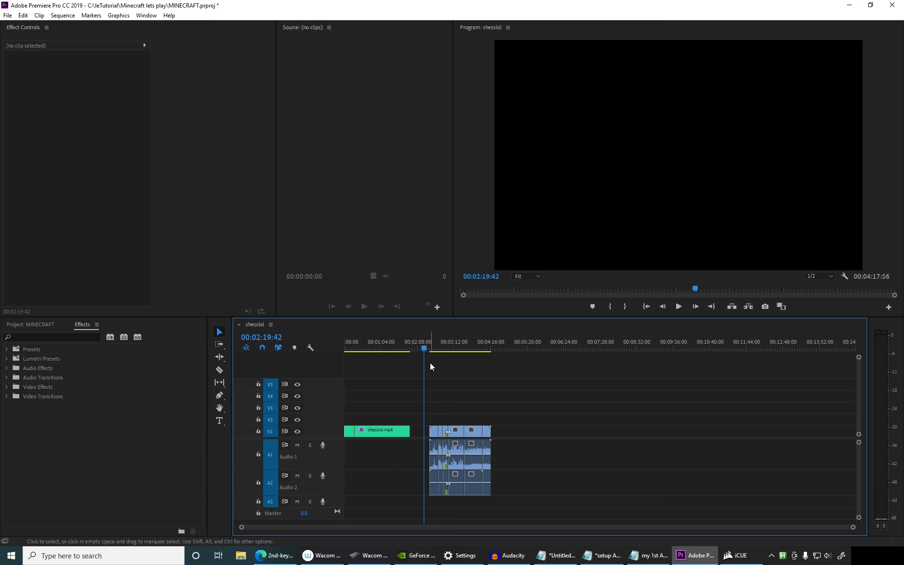
key("ctrl+z")
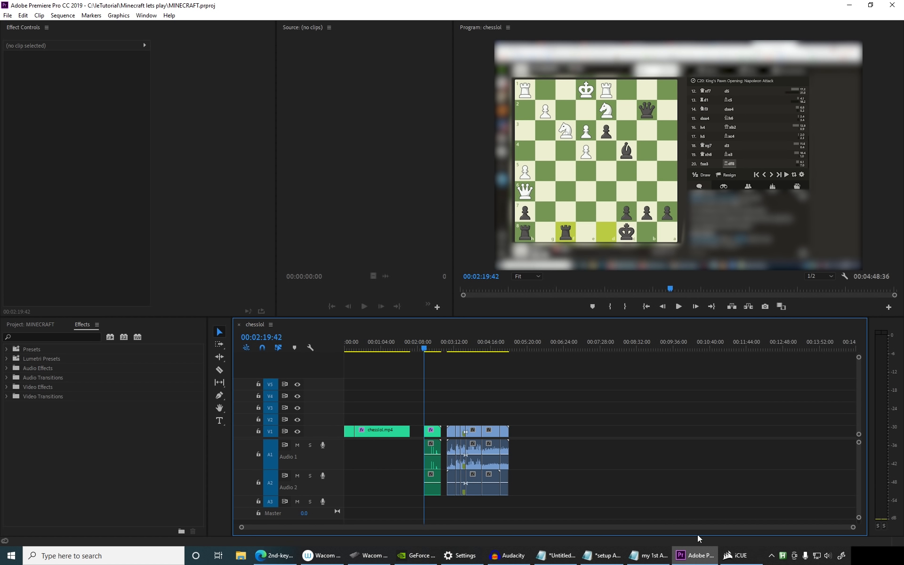
Step: Bring up iCUE and my 1st AHK yay.ahk, highlighting the F1 ripple delete script and its select clip at playhead comment
left_click(737, 556)
left_click(648, 555)
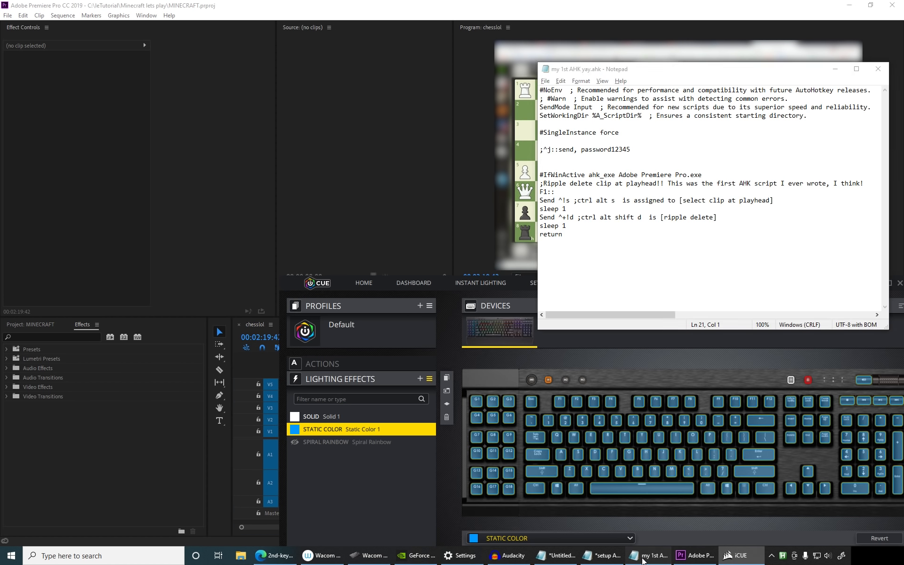
left_click(589, 231)
key("shift+Up")
key("shift+Up")
key("shift+Up")
key("shift+Up")
key("shift+Up")
key("shift+Up")
key("shift+Home")
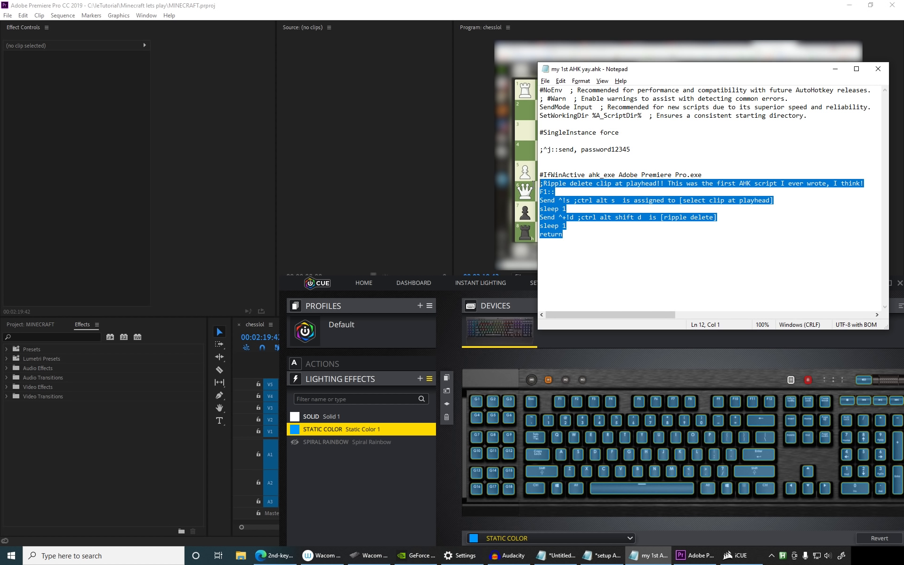
left_click(580, 248)
left_click_drag(741, 215, 784, 199)
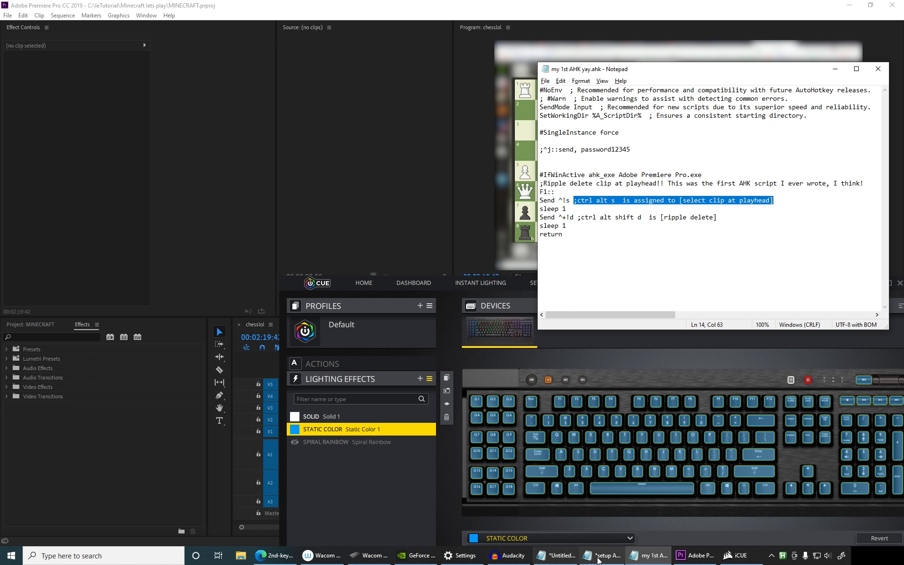
Step: Switch to the GitHub script in the browser and review its list of shortcuts assigned in Premiere, lines 106 to 160
left_click(274, 556)
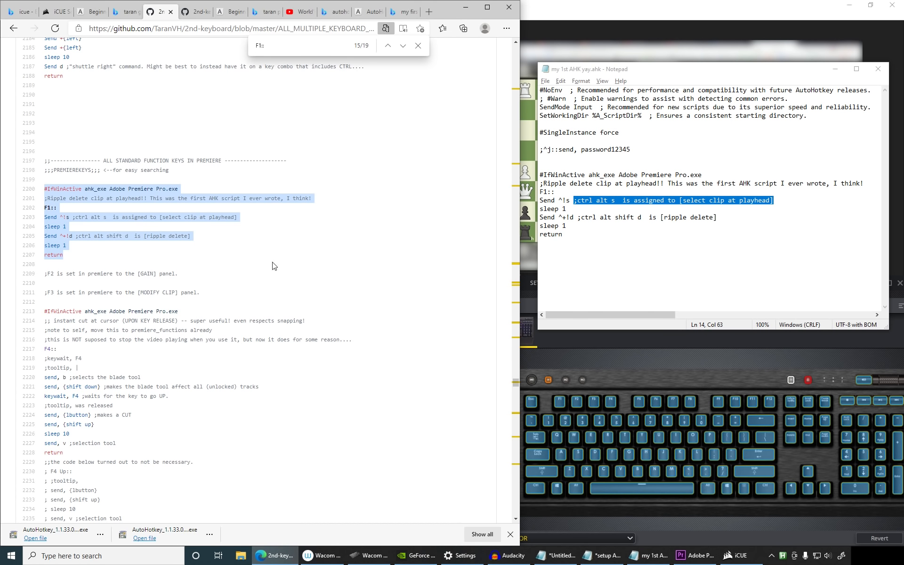
left_click_drag(514, 386, 516, 44)
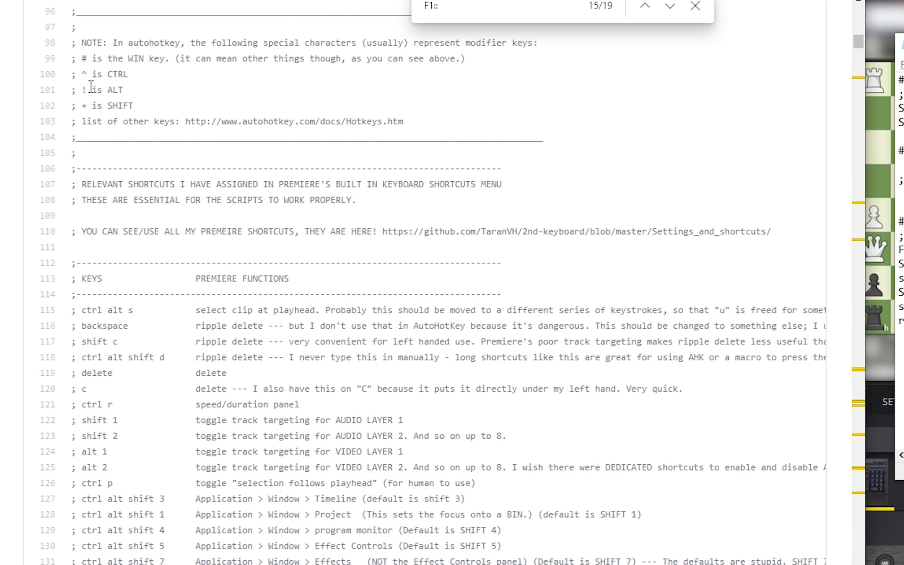
left_click_drag(83, 169, 509, 534)
scroll(380, 379, "down", 5)
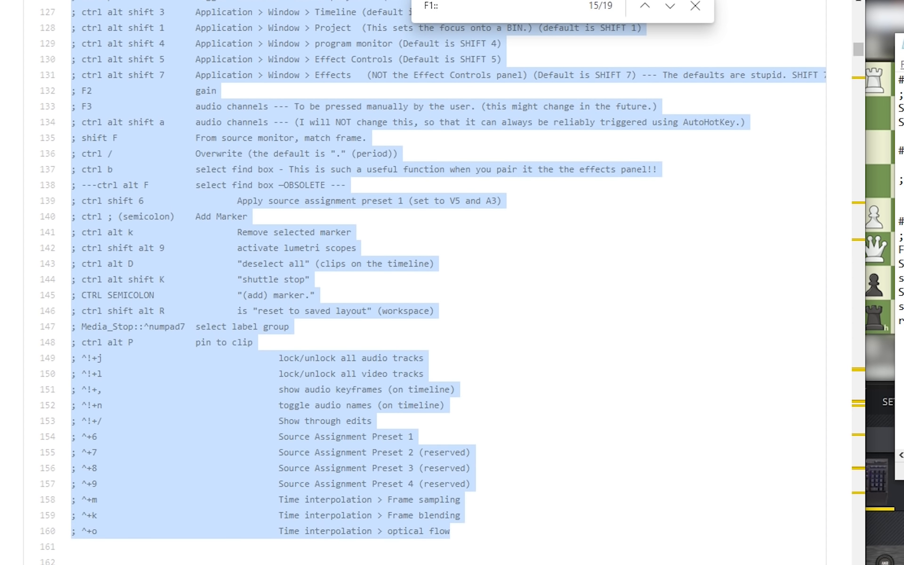
scroll(470, 550, "up", 10)
scroll(432, 530, "down", 2)
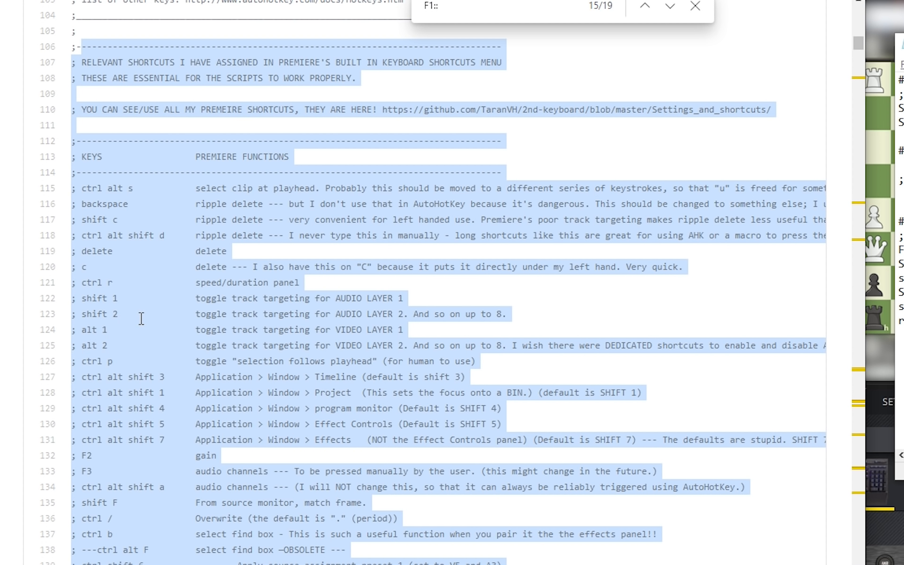
left_click(140, 285)
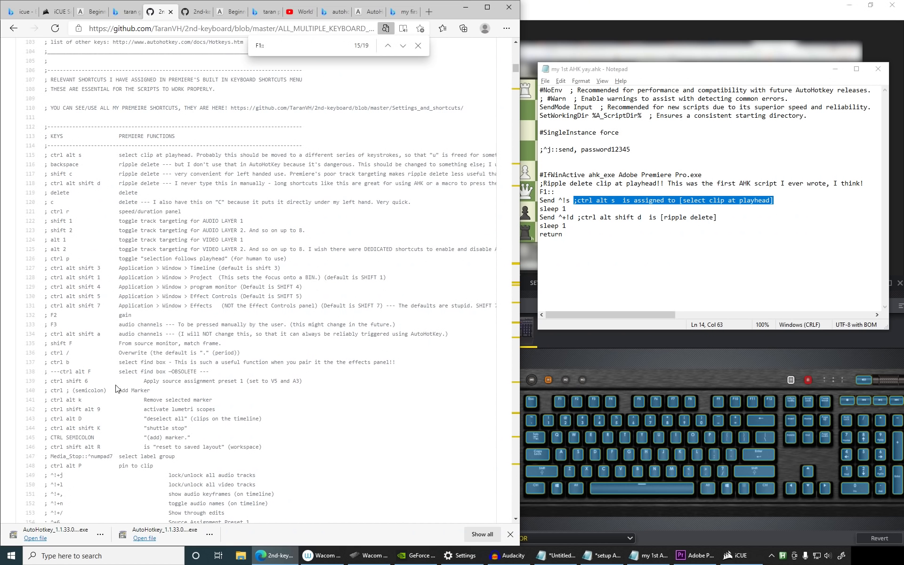
left_click_drag(101, 194, 158, 353)
left_click(197, 325)
Step: Open the 2nd-keyboard repository's Settings_and_shortcuts folder, look through OLD_settings, and return to the parent folder
left_click(13, 28)
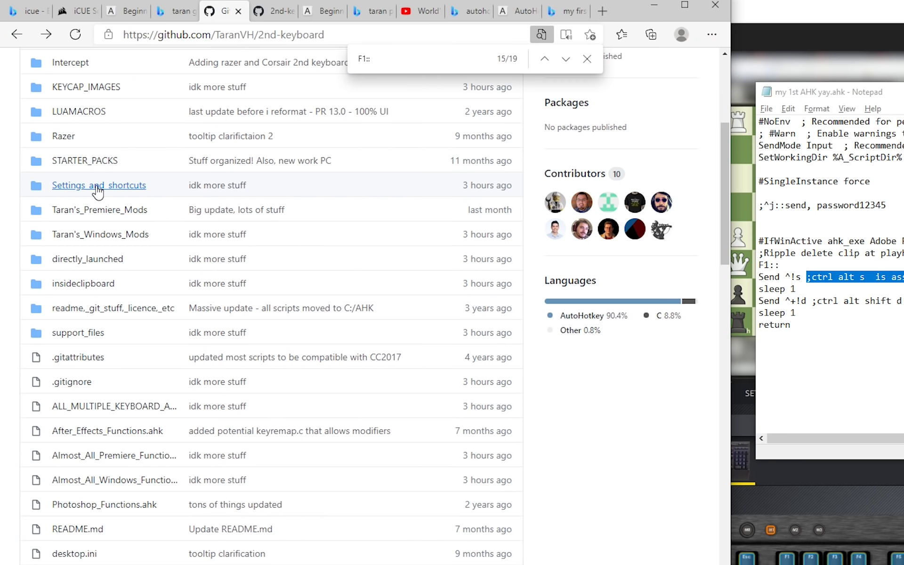
left_click(166, 299)
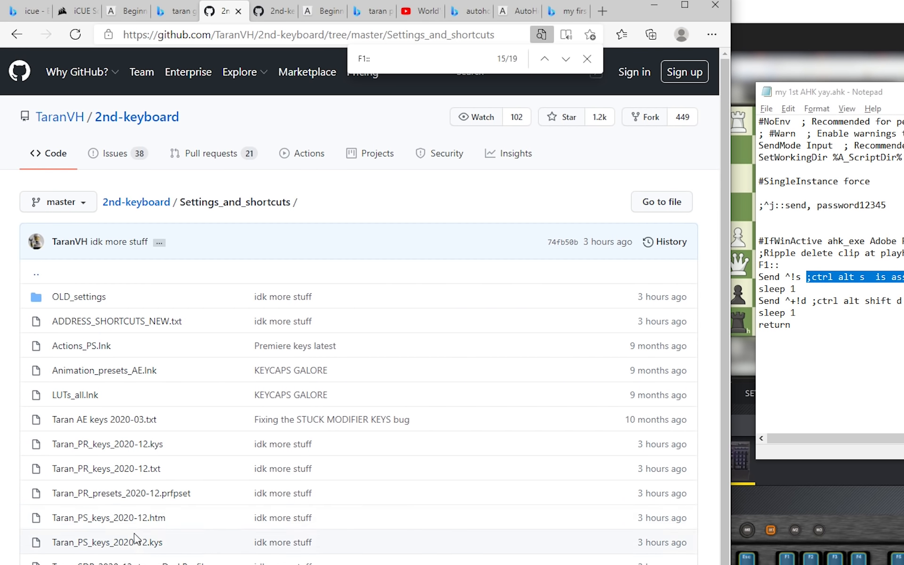
left_click(106, 301)
scroll(226, 395, "down", 15)
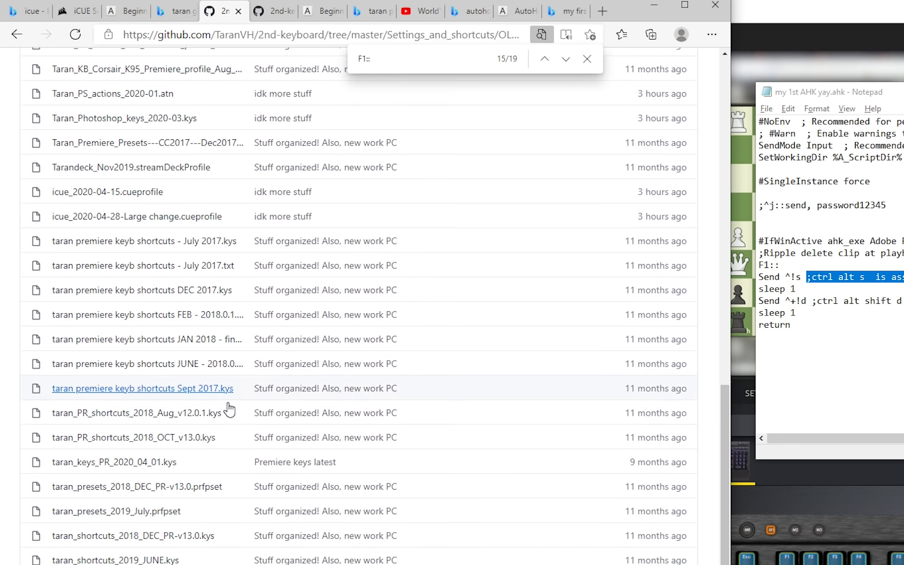
scroll(227, 397, "up", 10)
scroll(188, 424, "up", 10)
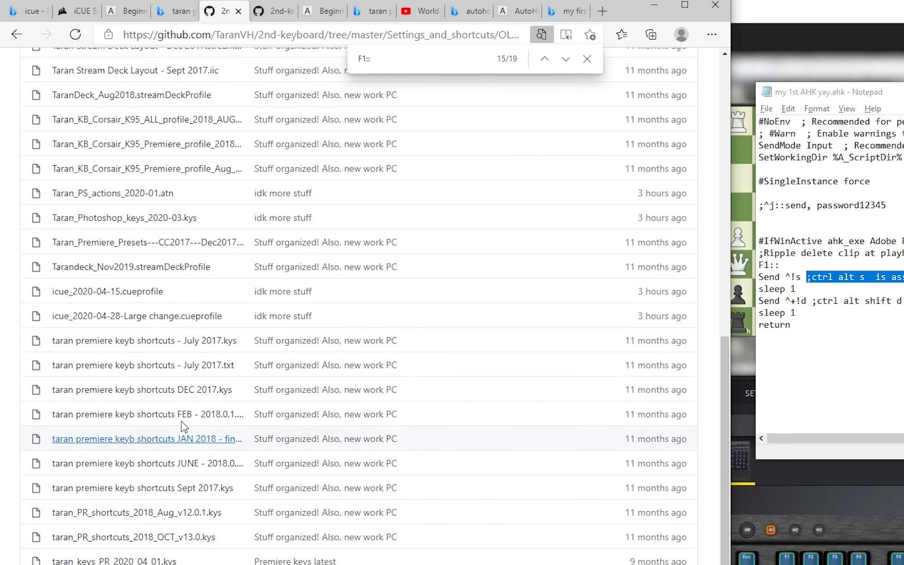
left_click(19, 35)
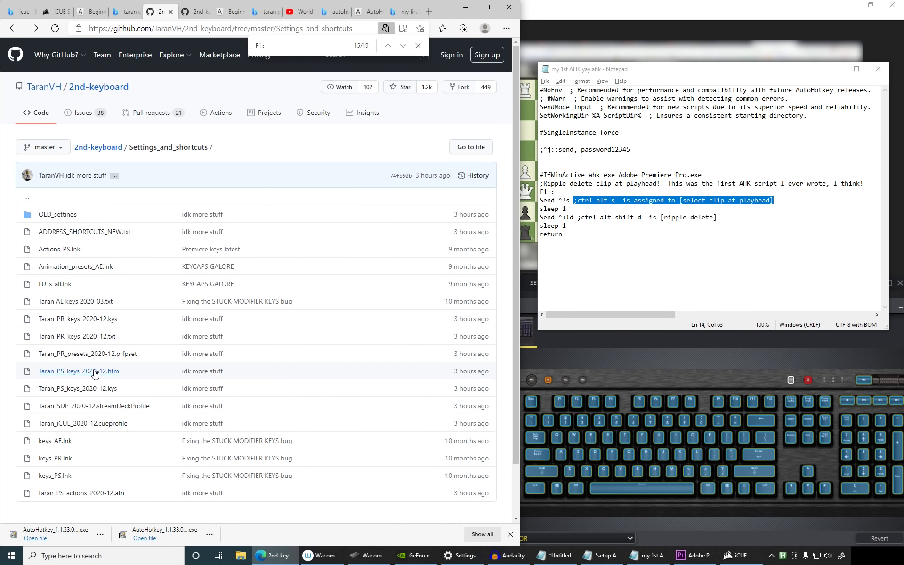
Step: Open Taran_PR_keys_2020-12.kys from the Settings_and_shortcuts folder and display its raw contents
scroll(151, 523, "down", 2)
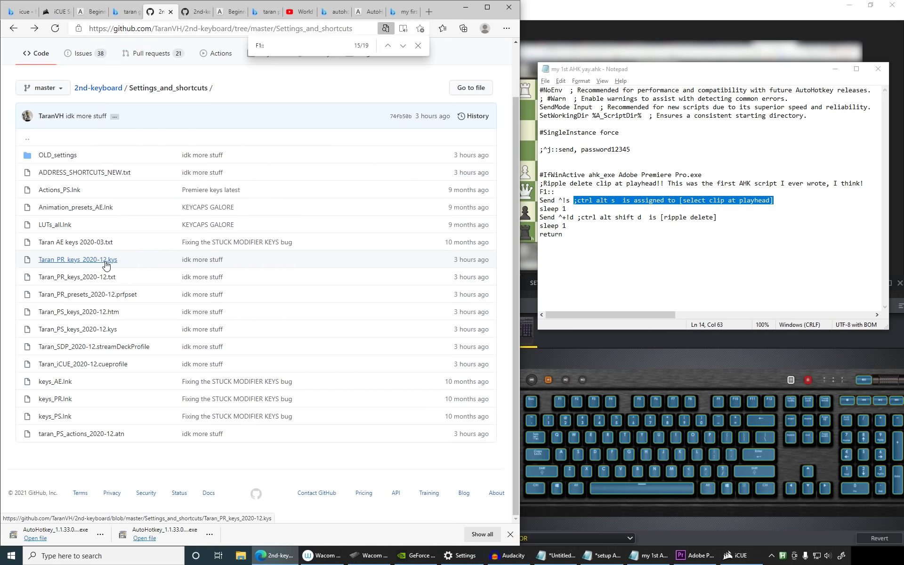
left_click(106, 265)
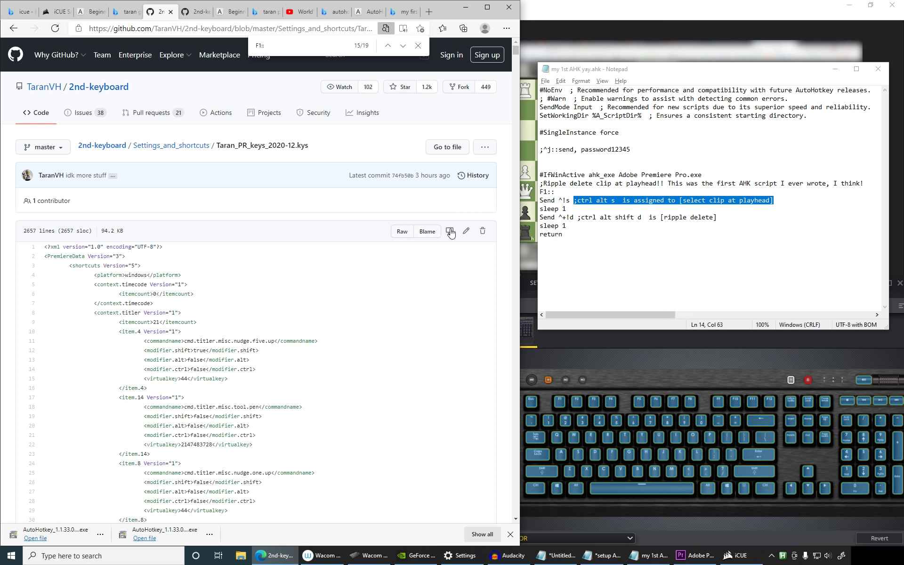
left_click(402, 232)
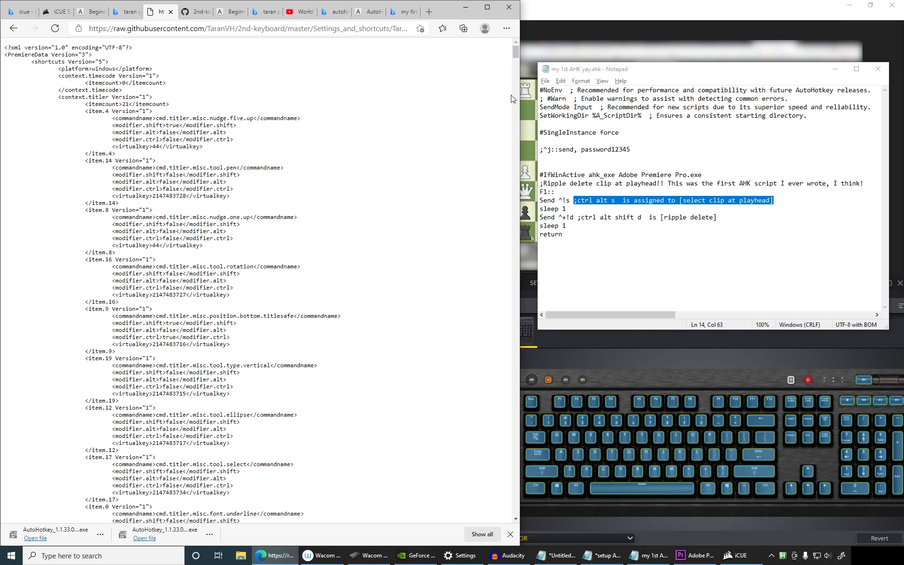
scroll(258, 218, "down", 6)
scroll(259, 218, "up", 6)
Step: Save the raw page as Taran_PR_keys_2020-12.kys with type All files in C:\IeTutorial, and show the download in its folder
key("ctrl+s")
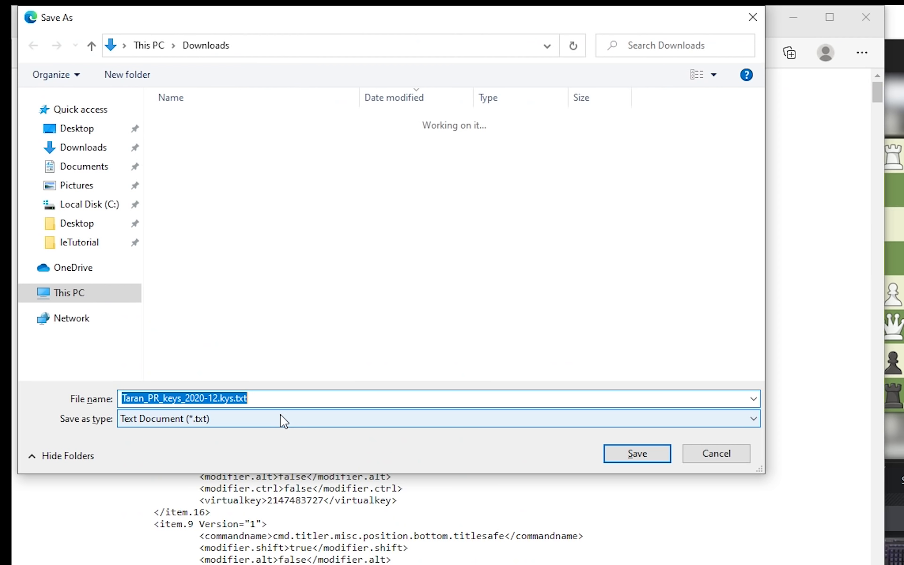
left_click(166, 234)
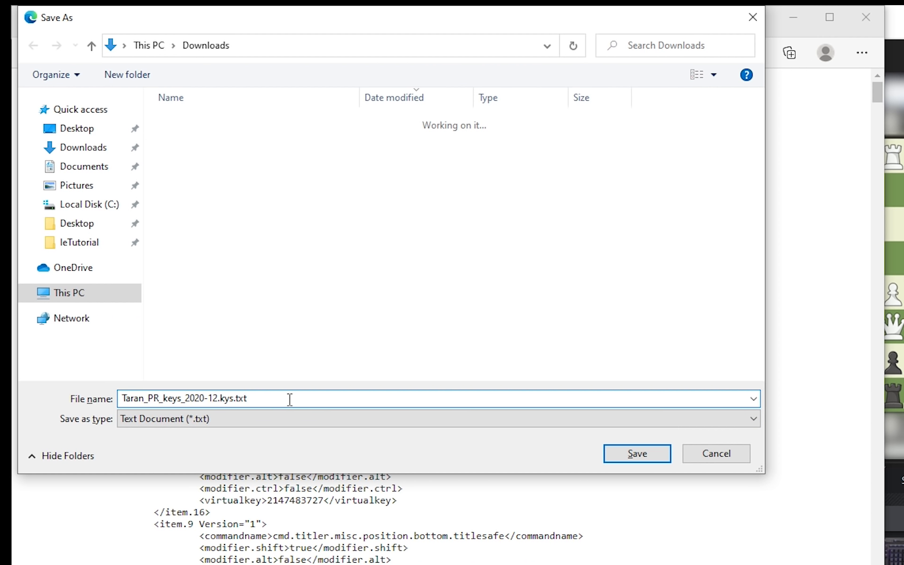
key("BackSpace")
key("BackSpace")
left_click(288, 418)
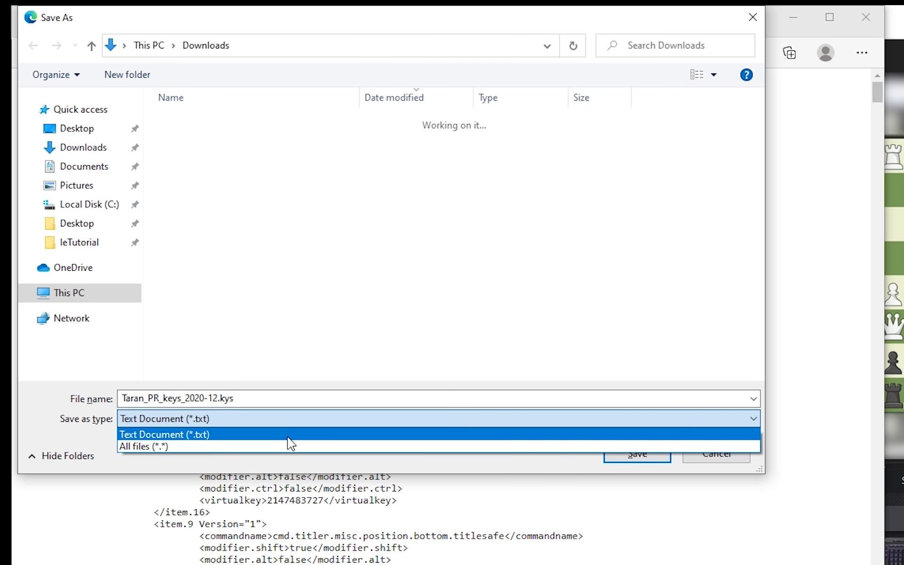
left_click(289, 447)
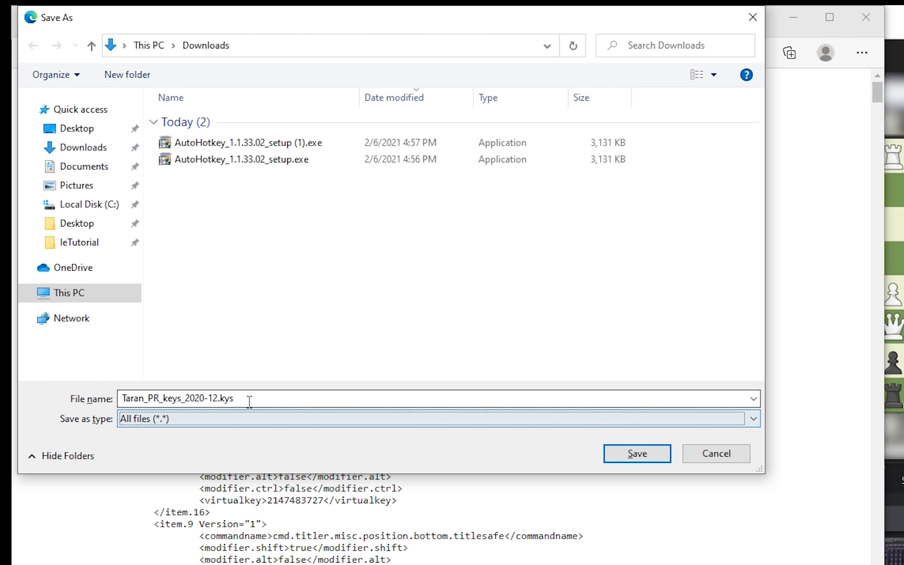
left_click(709, 456)
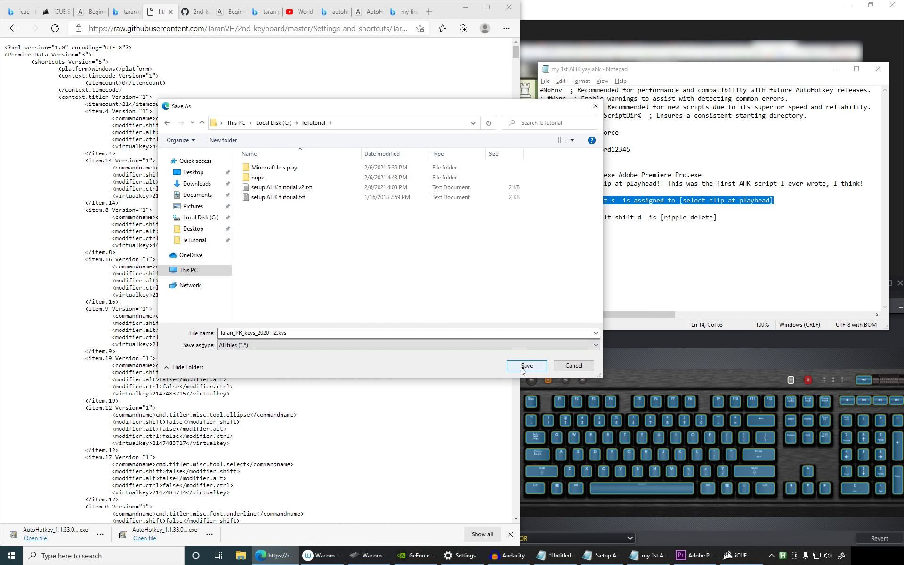
left_click(526, 366)
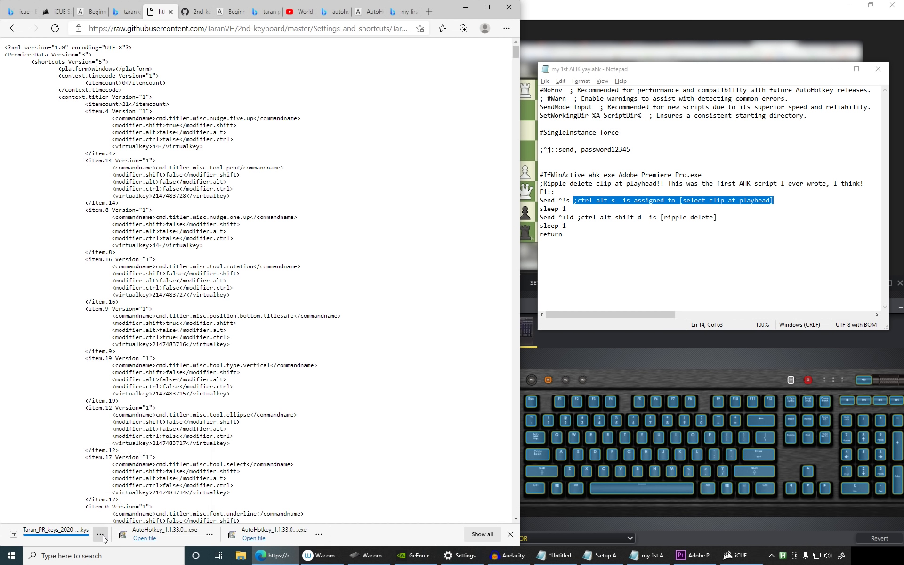
left_click(100, 535)
left_click(142, 453)
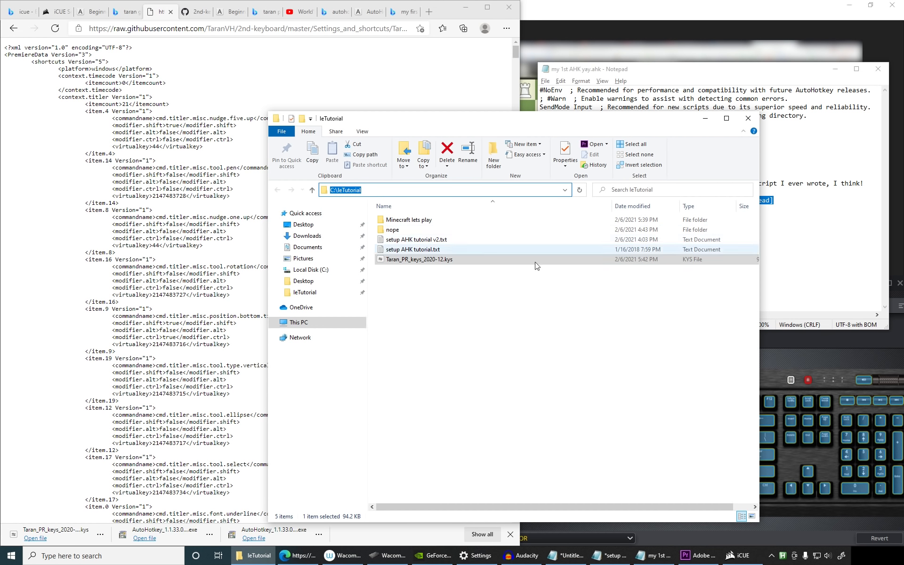
Step: Switch to Premiere Pro and save the current keyboard shortcuts as a layout preset named Bobs keys v1
left_click(792, 352)
left_click(678, 50)
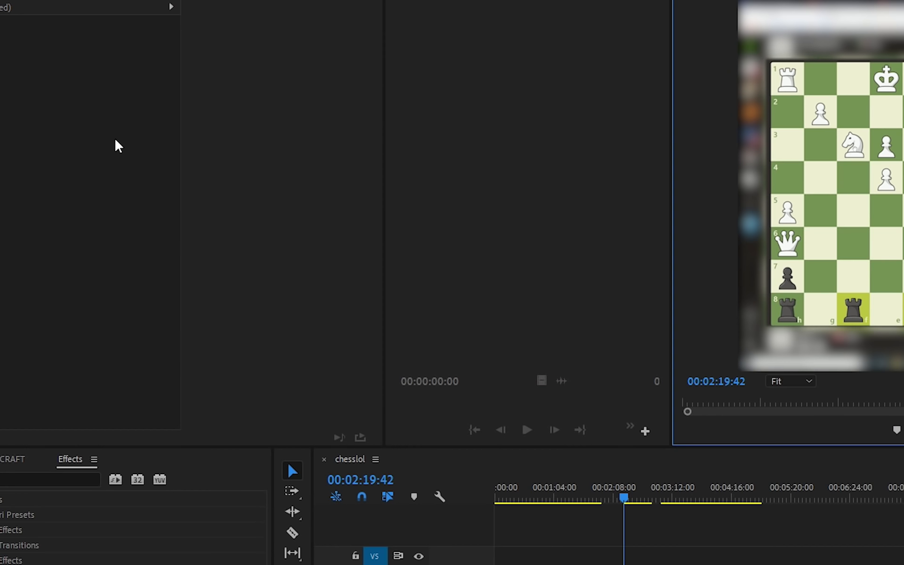
key("ctrl+alt+k")
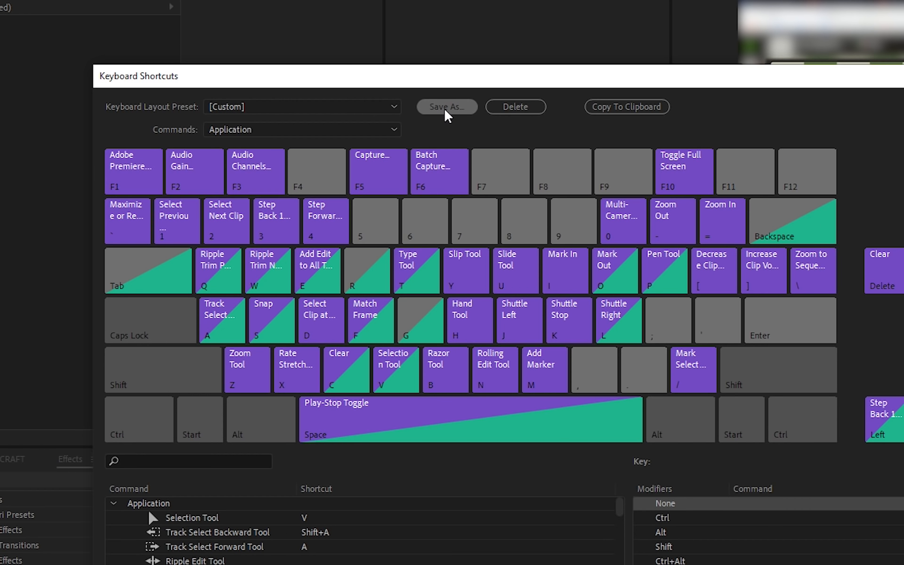
left_click(446, 109)
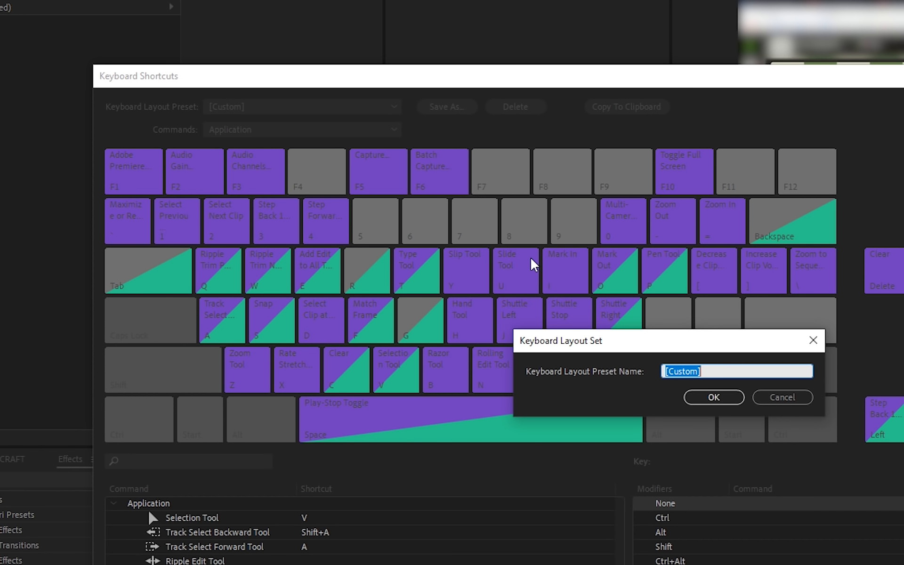
type("Bobs key")
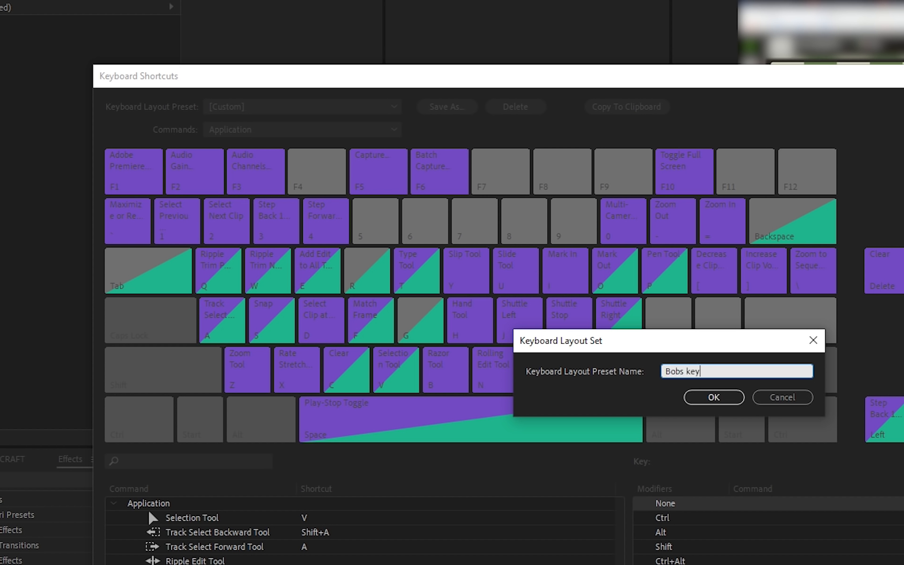
type("s v1")
left_click(708, 394)
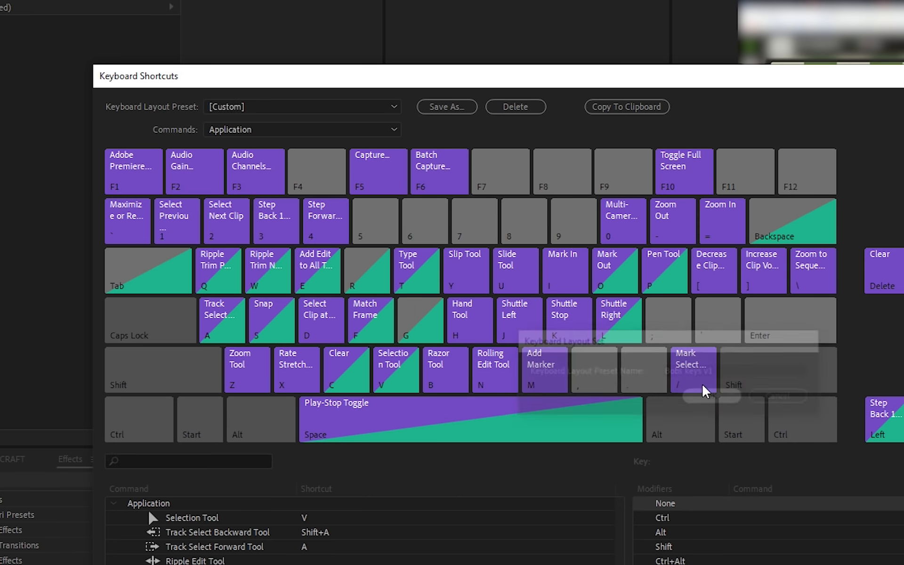
Step: Switch the keyboard layout preset to [Custom] and back to Bobs keys v1 to compare them
left_click(382, 111)
left_click(378, 107)
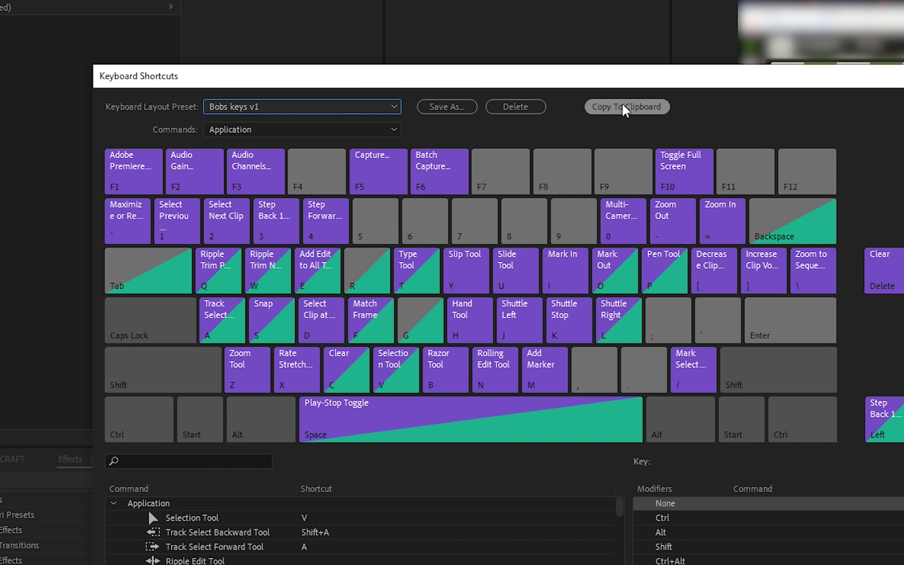
left_click(269, 111)
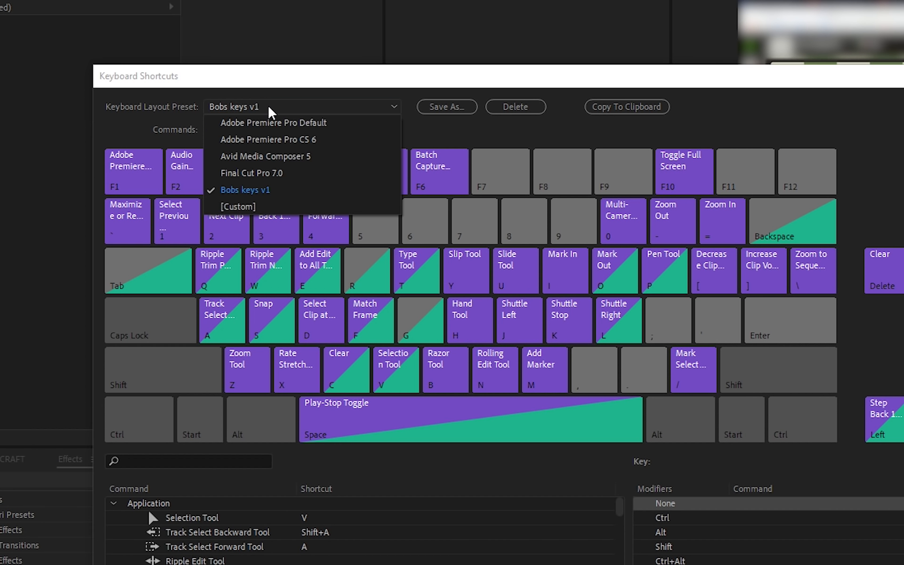
left_click(282, 206)
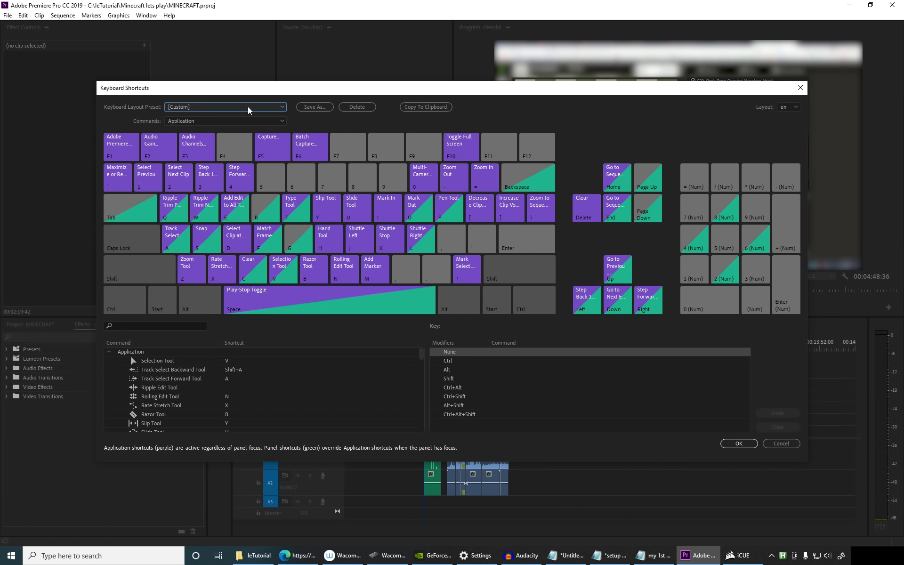
left_click(247, 106)
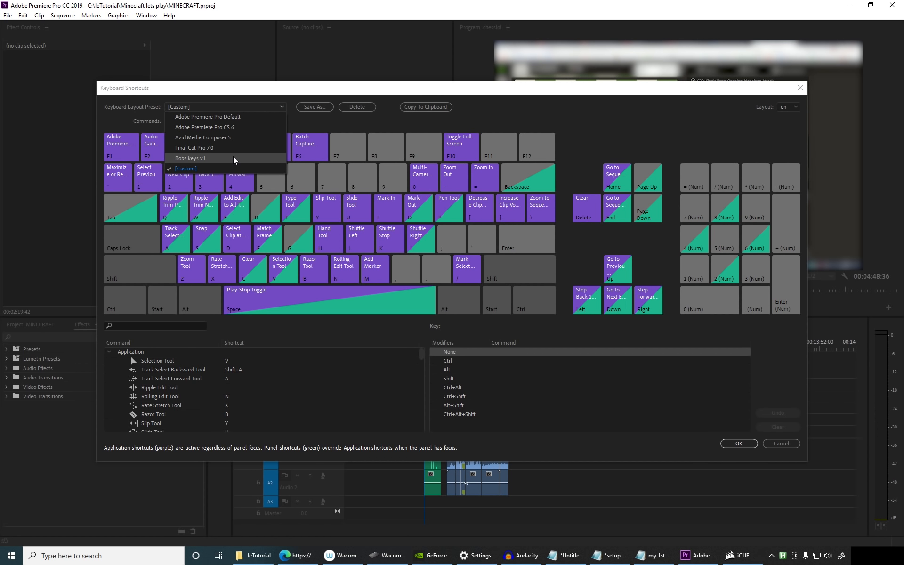
left_click(209, 158)
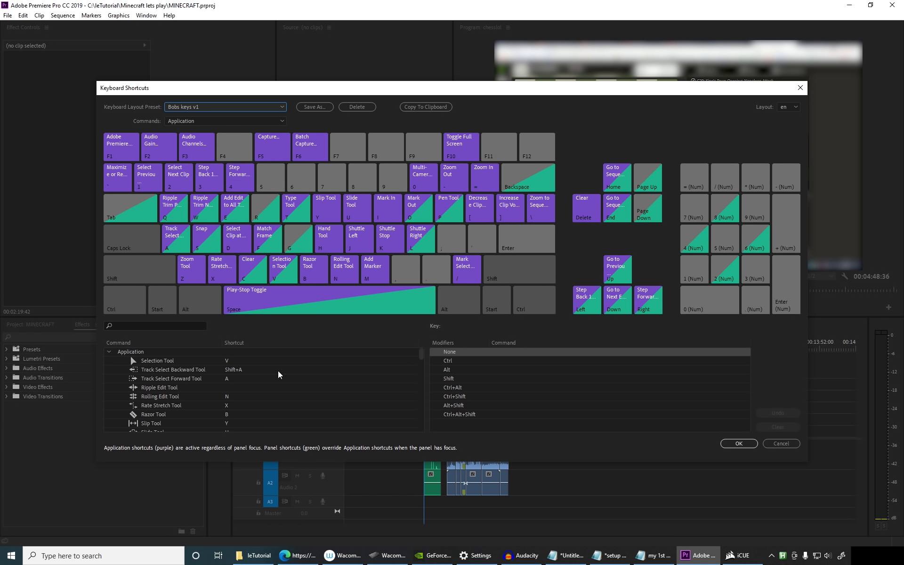
Step: Switch to the browser, open ADDRESS_SHORTCUTS_NEW.txt from Settings_and_shortcuts on GitHub, and highlight the Premiere shortcuts location path
mouse_move(262, 559)
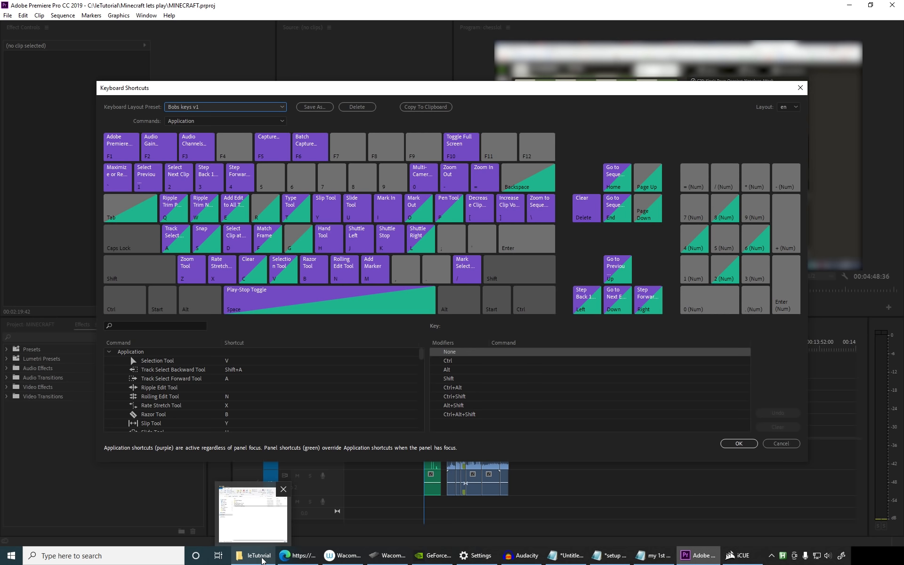
left_click(297, 555)
left_click(127, 17)
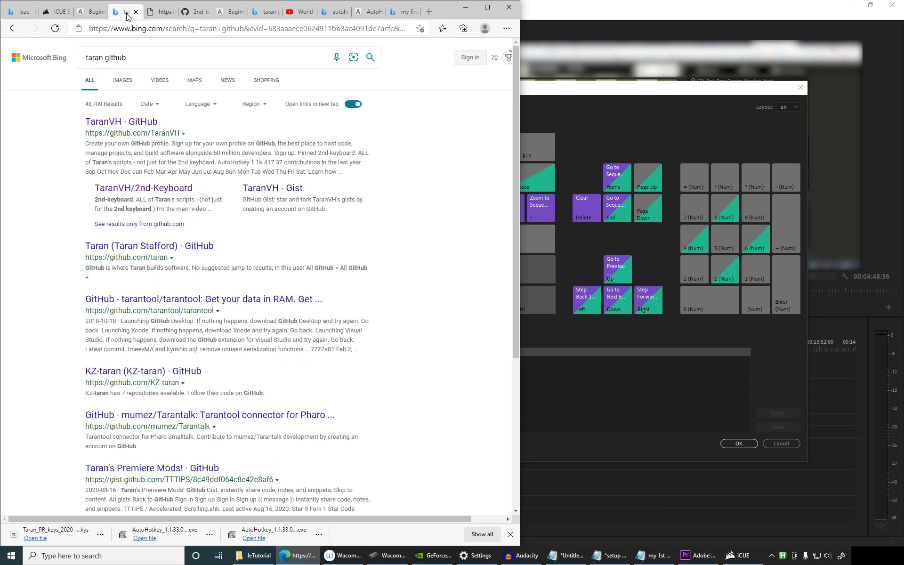
left_click(196, 12)
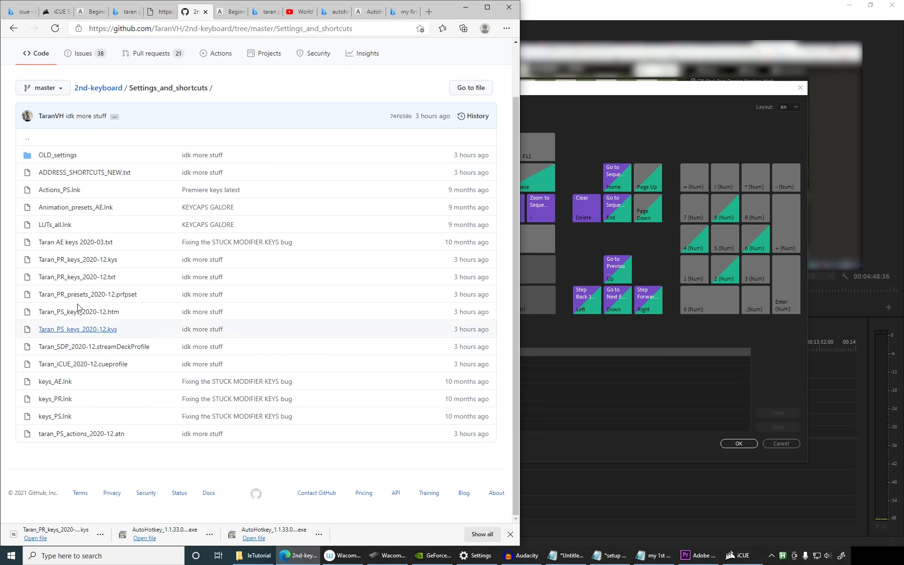
left_click(83, 173)
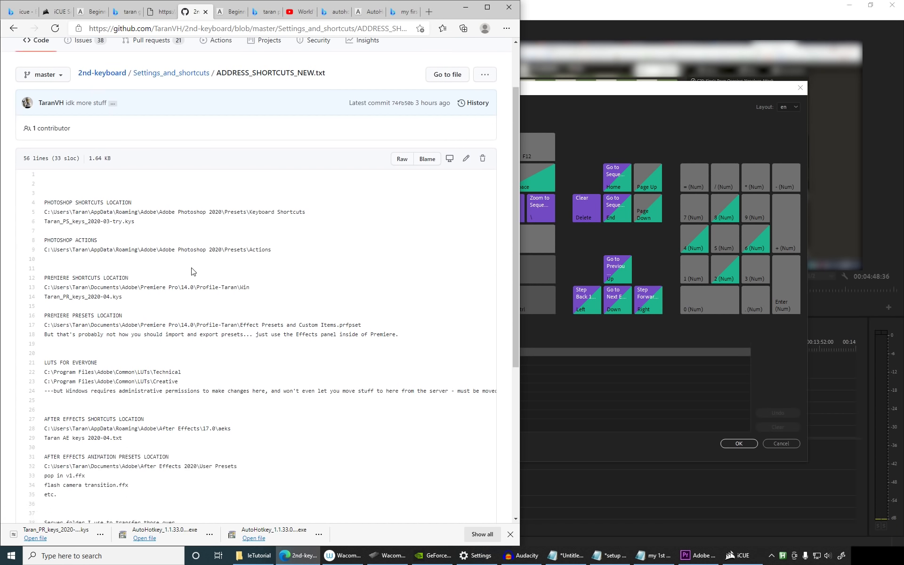
scroll(191, 272, "down", 2)
left_click_drag(254, 214, 49, 214)
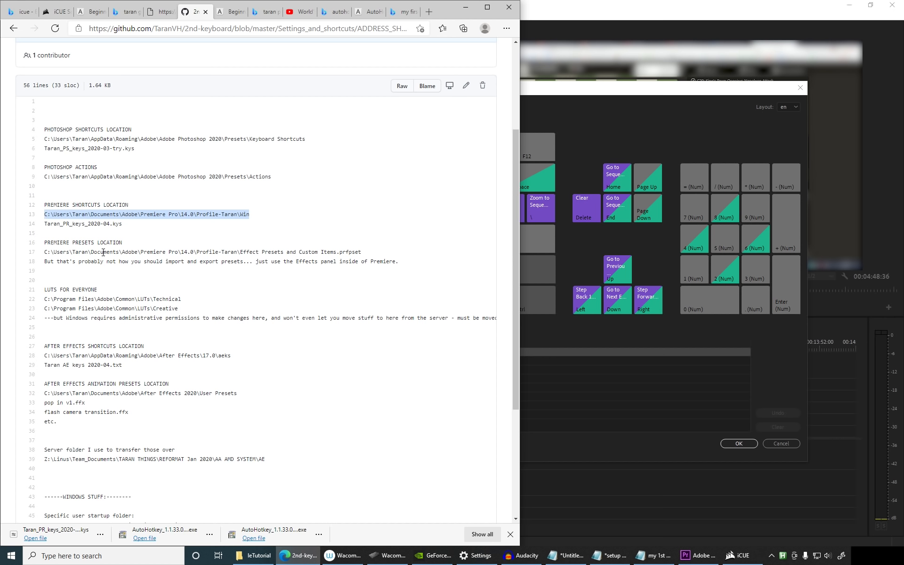
Step: Switch to File Explorer and copy Taran_PR_keys_2020-12.kys from the IeTutorial folder
left_click(257, 556)
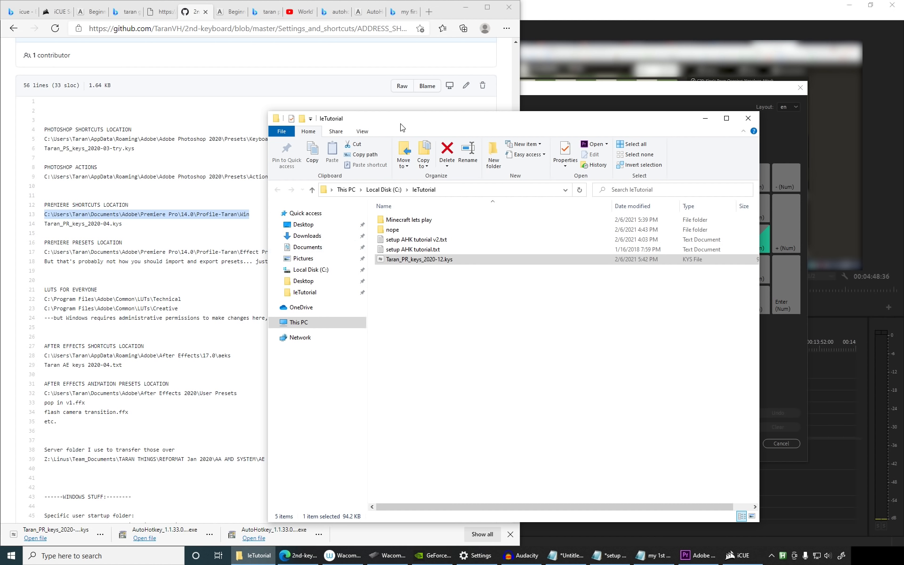
left_click_drag(400, 127, 464, 123)
left_click(499, 287)
left_click(501, 259)
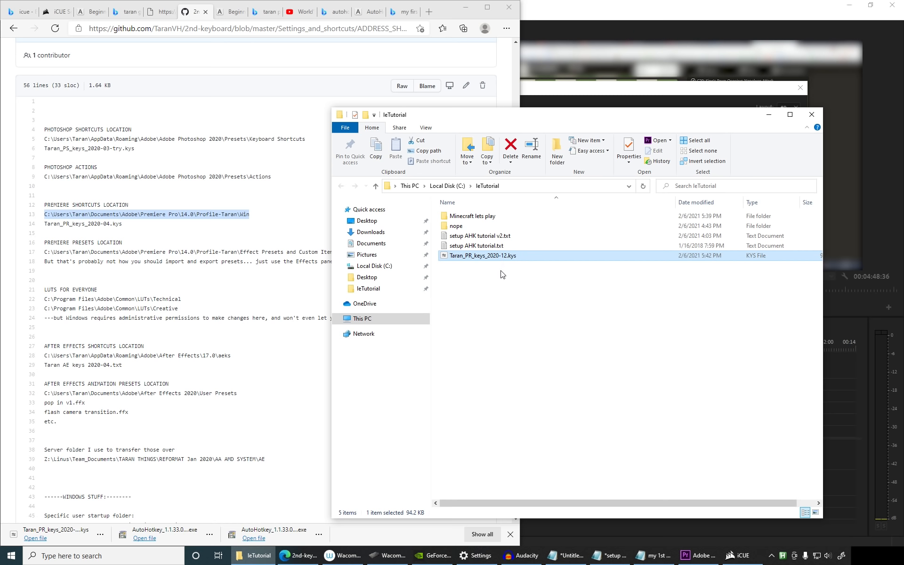
Step: Go to the C: drive and open the Documents folder inside Users\LeGuest
left_click(508, 185)
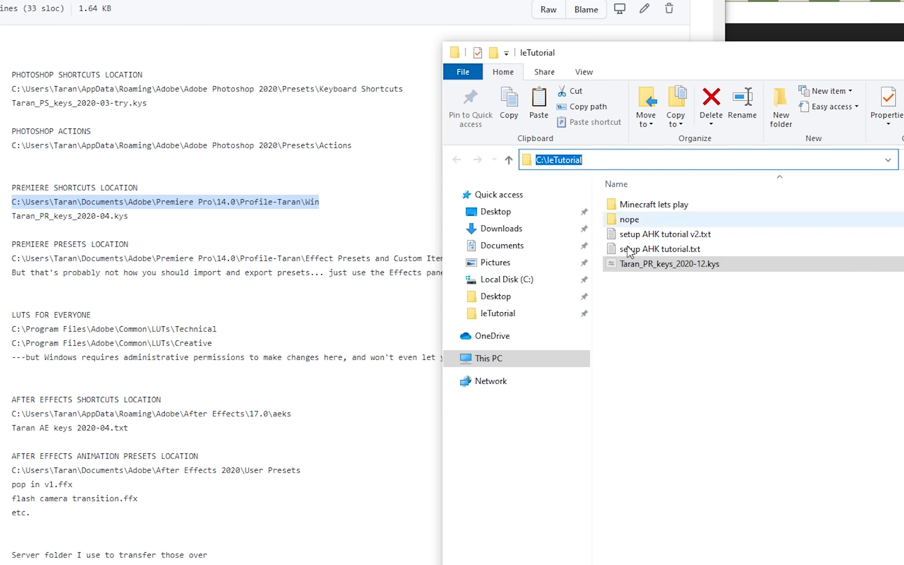
left_click(522, 283)
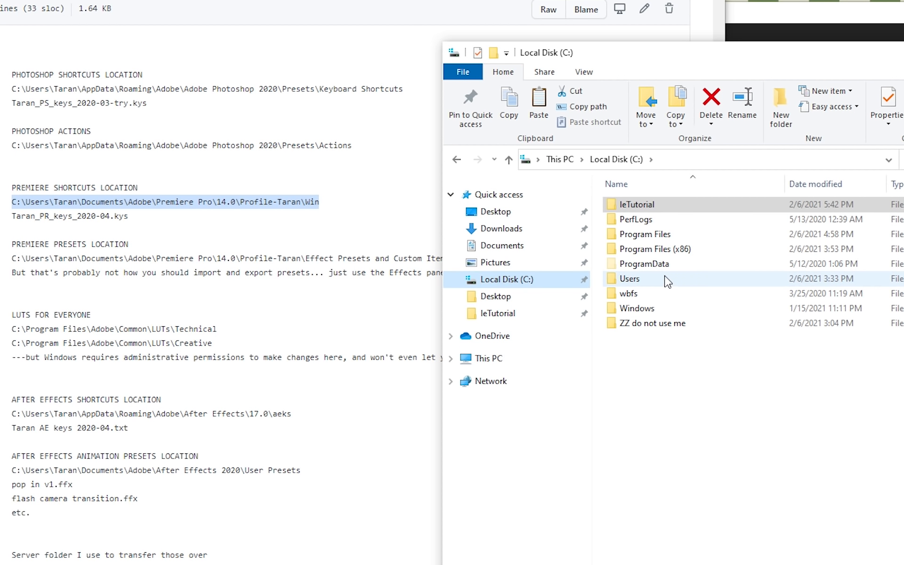
double_click(667, 281)
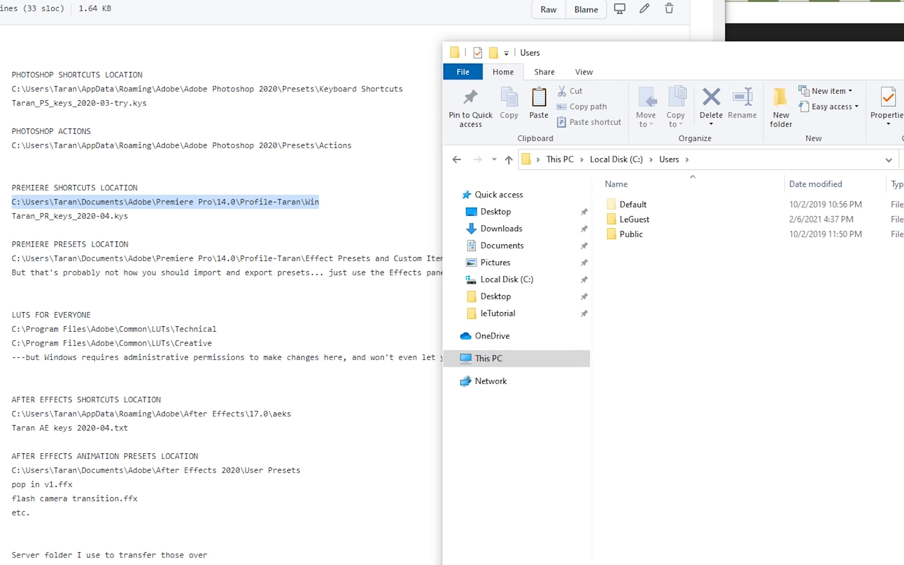
double_click(665, 224)
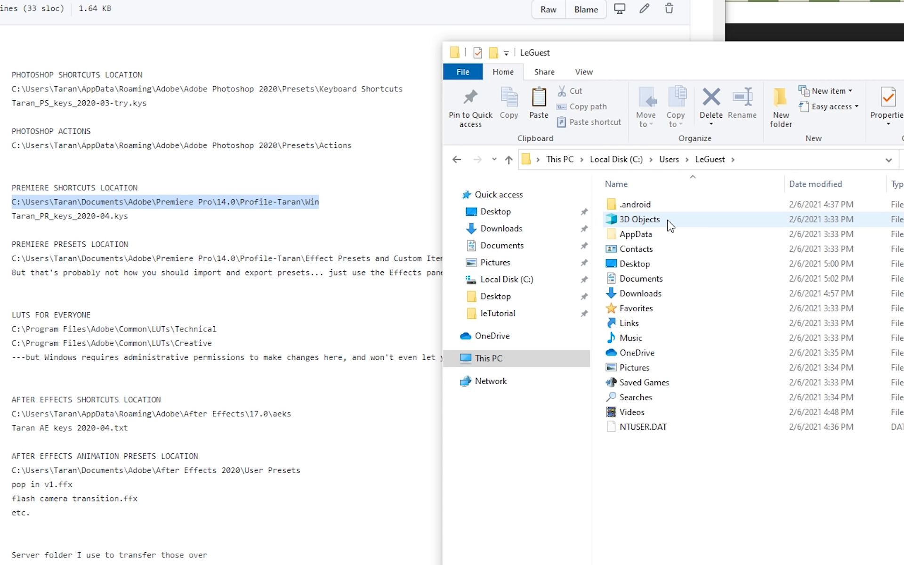
type("doc")
key("Return")
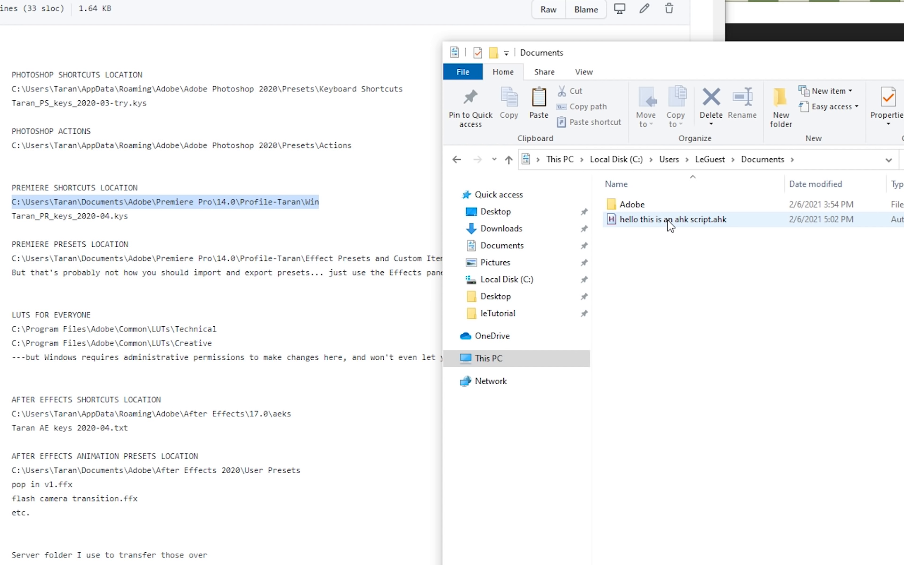
Step: Open the Win folder under Adobe\Premiere Pro\13.0\Profile-LeGuest within Documents
type("adobe")
key("Return")
type("pre")
key("Return")
type("1")
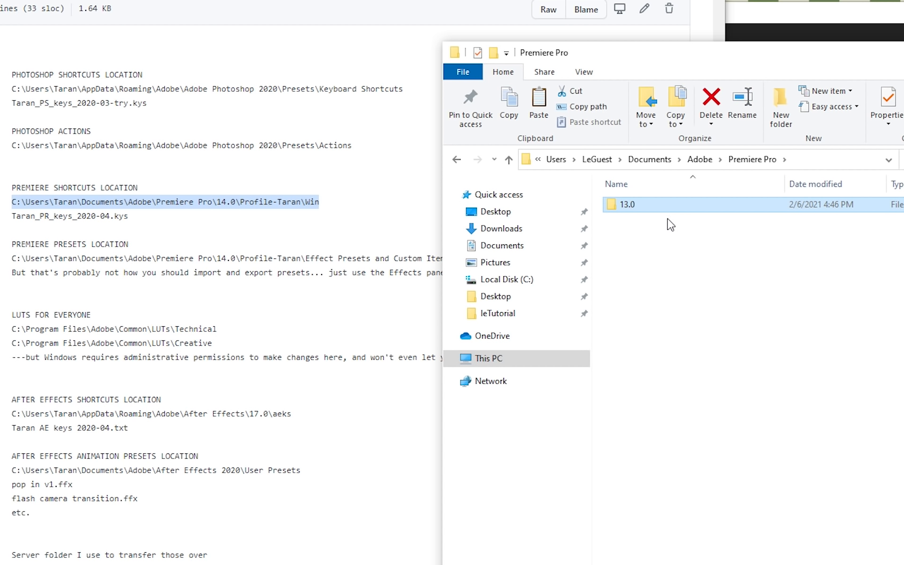
key("Return")
double_click(673, 209)
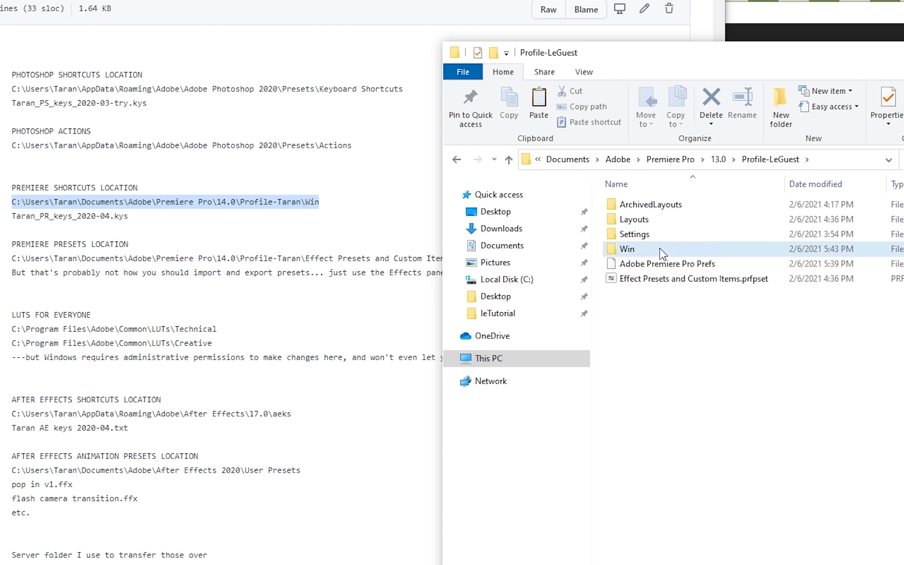
double_click(659, 248)
Step: Paste Taran_PR_keys_2020-12.kys alongside Bobs keys v1.kys in the Win folder and check the folder's full path
left_click(667, 222)
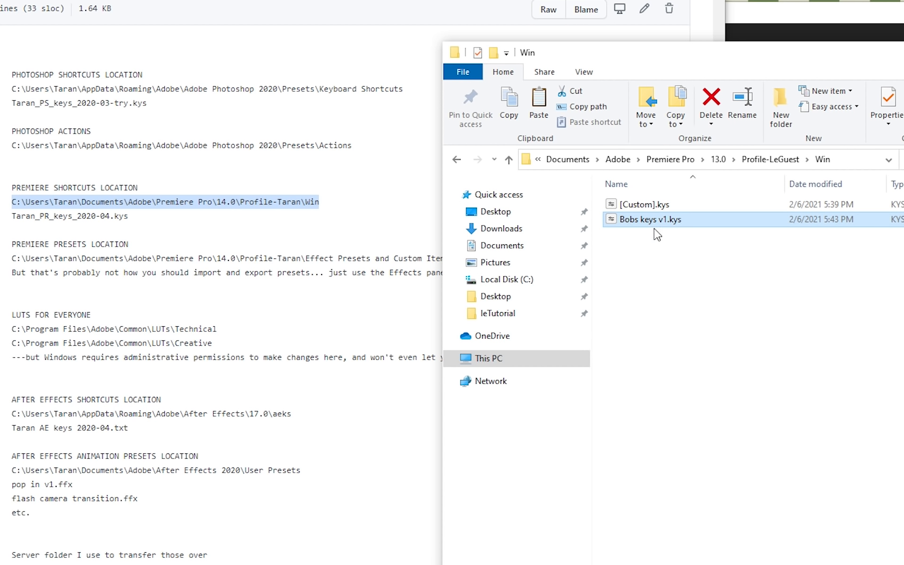
left_click(672, 276)
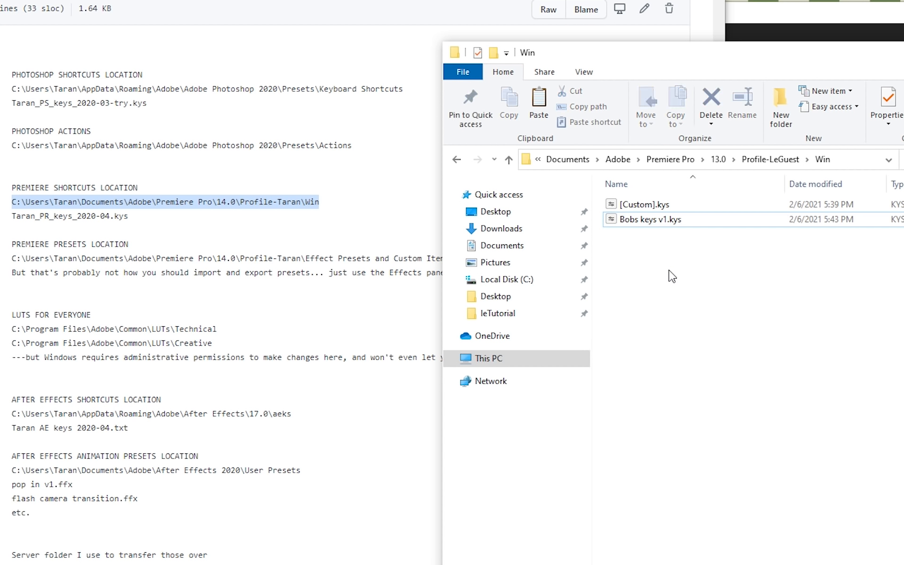
key("ctrl+v")
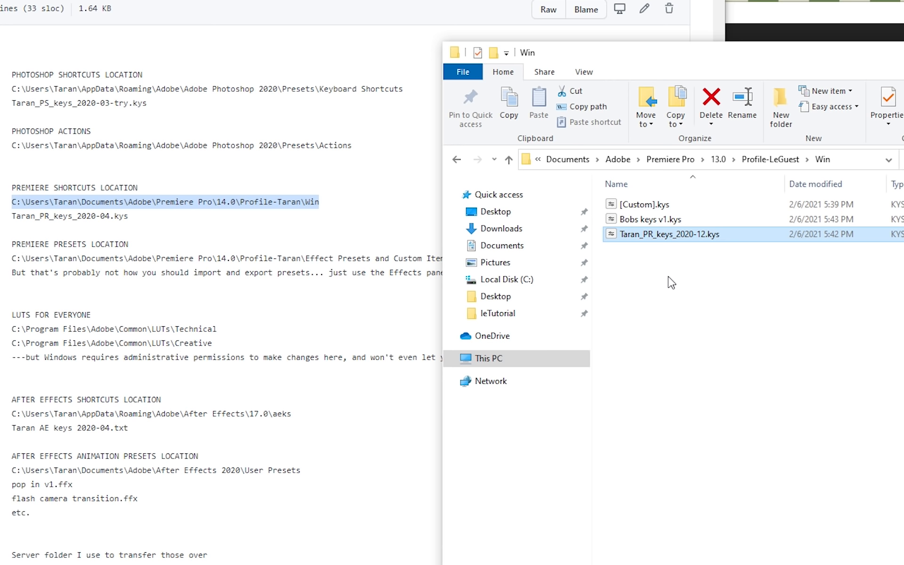
left_click(848, 162)
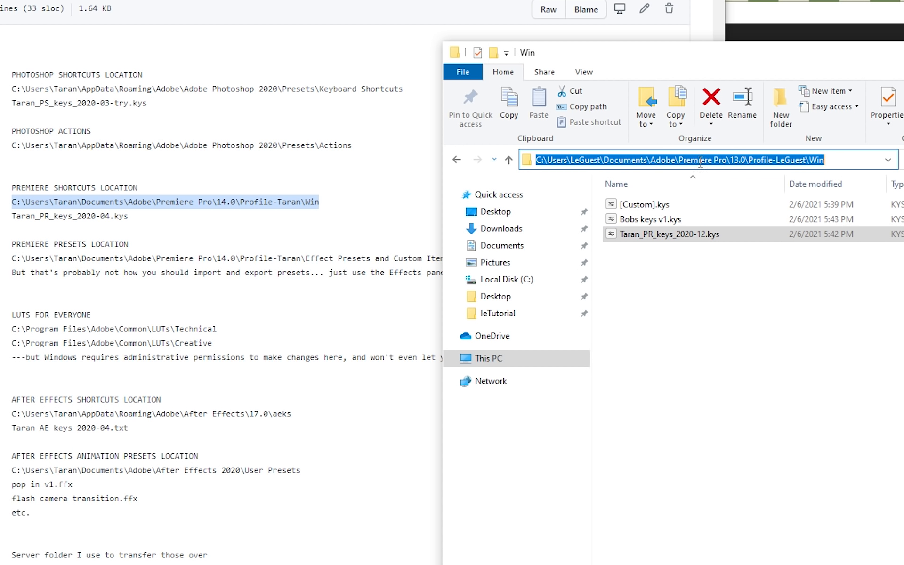
left_click(772, 363)
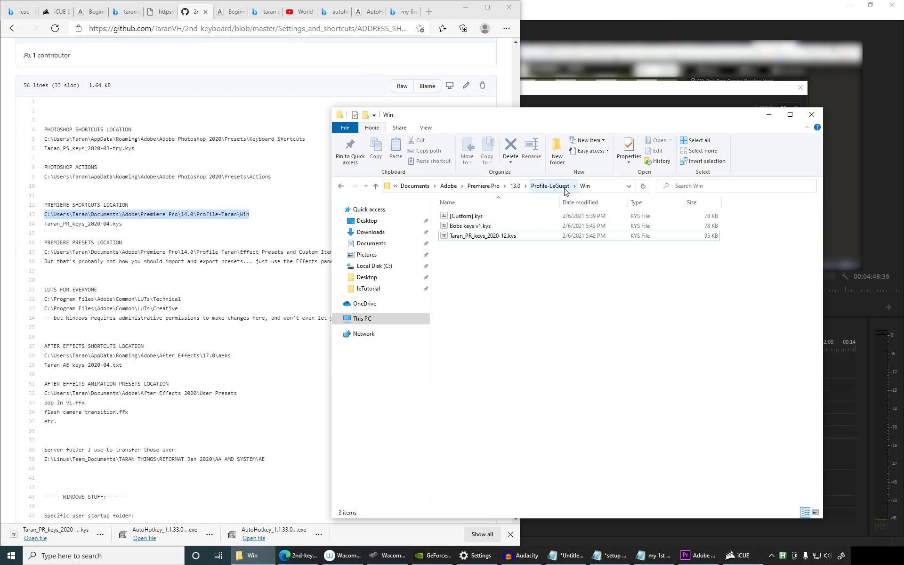
Step: From Profile-LeGuest, create a desktop shortcut to the Win folder with a name beginning "shortcut to my premiere", and open it
left_click(565, 188)
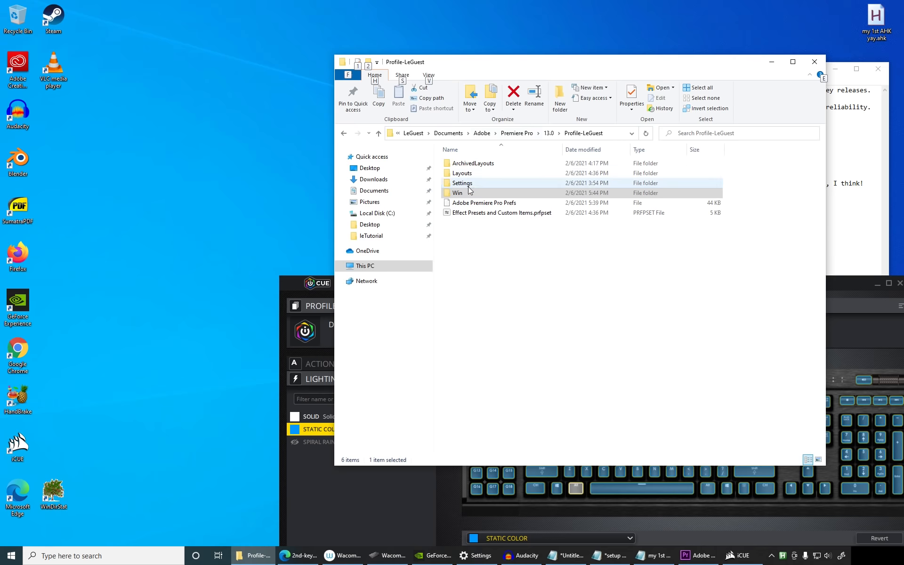
left_click_drag(462, 192, 259, 184)
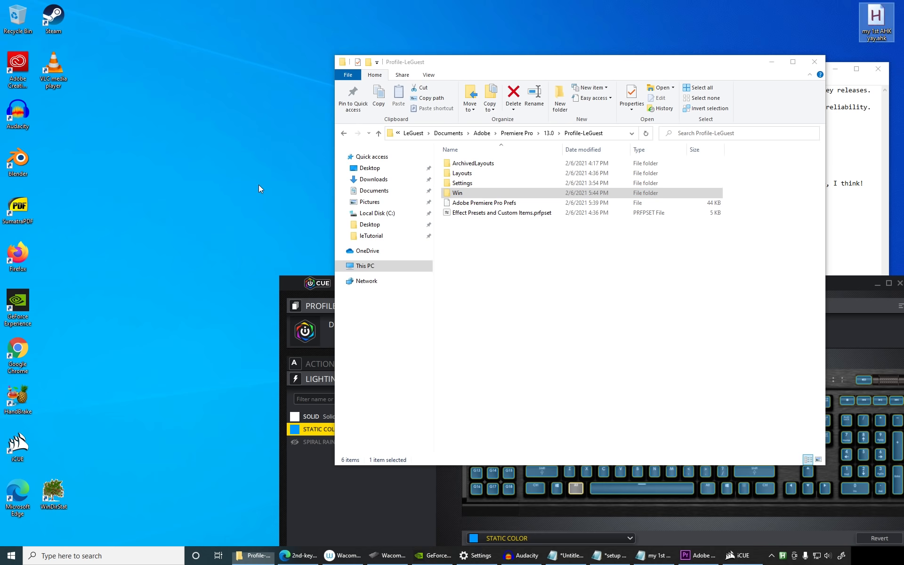
left_click(269, 175)
type("shortcut to ")
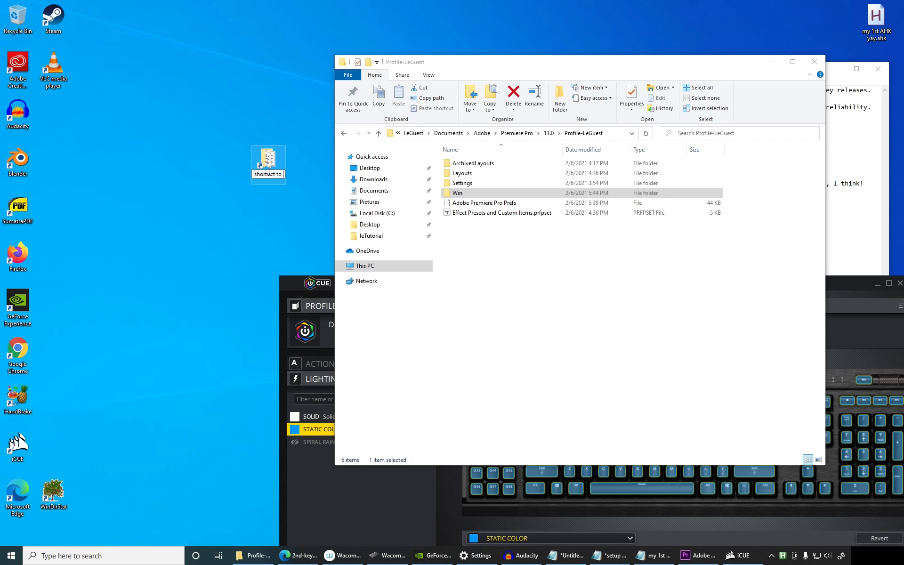
type("my premiere k")
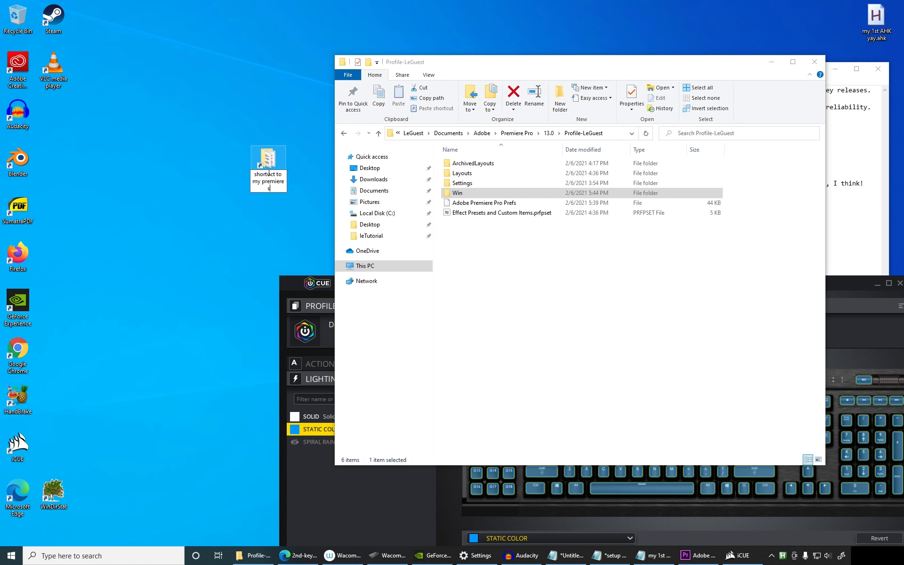
type("eys")
key("Return")
key("Return")
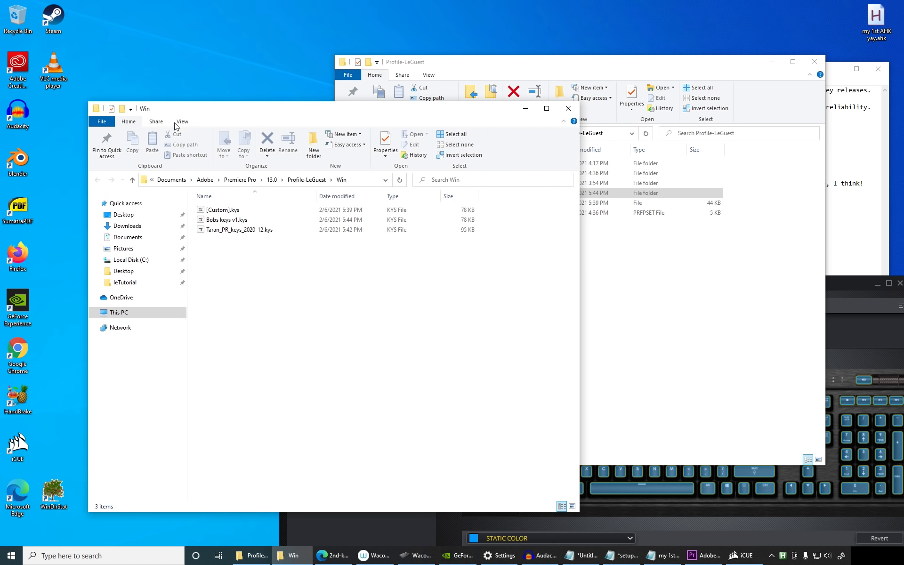
left_click_drag(174, 112, 212, 128)
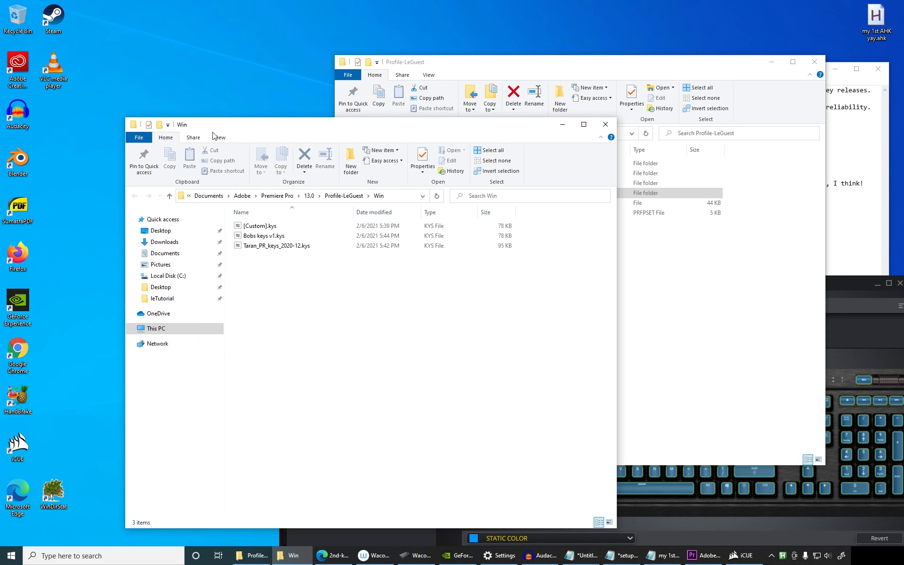
Step: Close the separate Win folder window and open the Win folder in the remaining Profile-LeGuest window
left_click(274, 246)
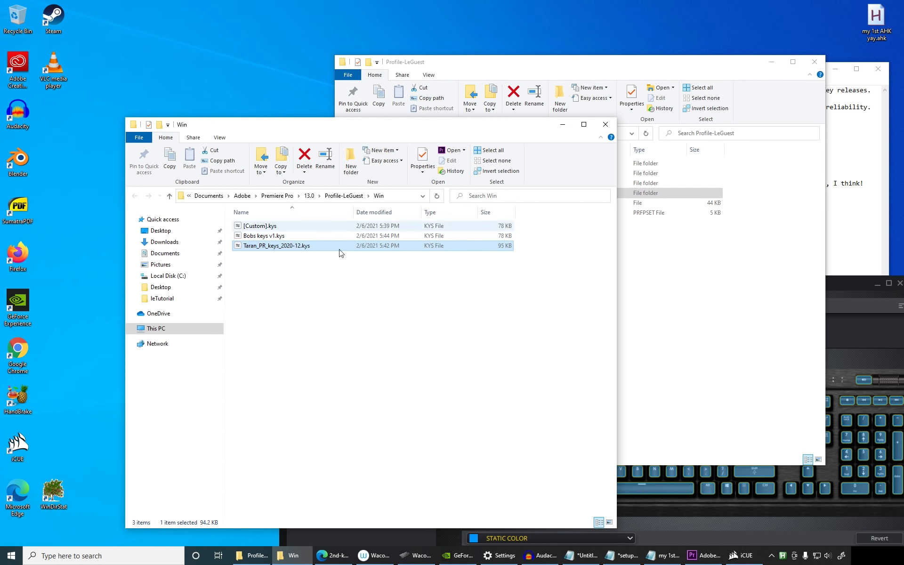
left_click(334, 285)
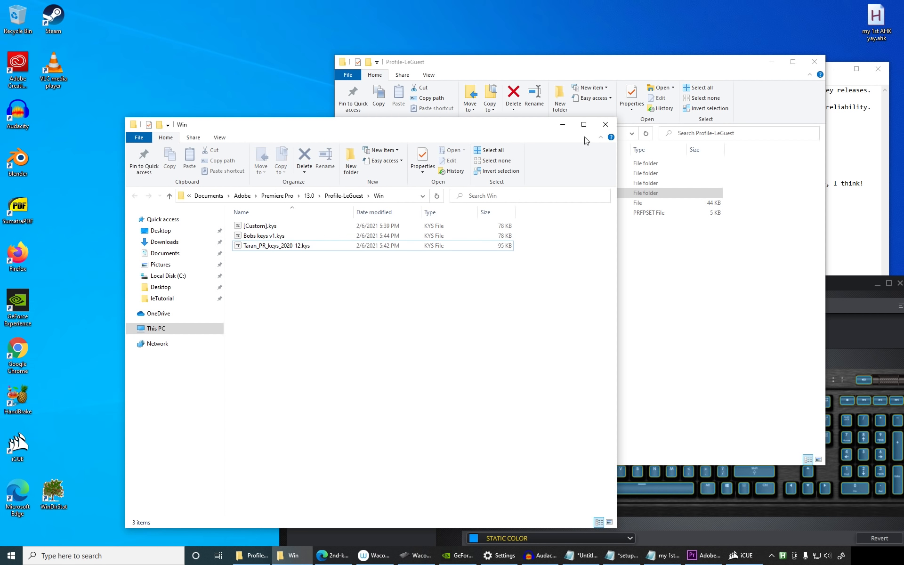
left_click(605, 124)
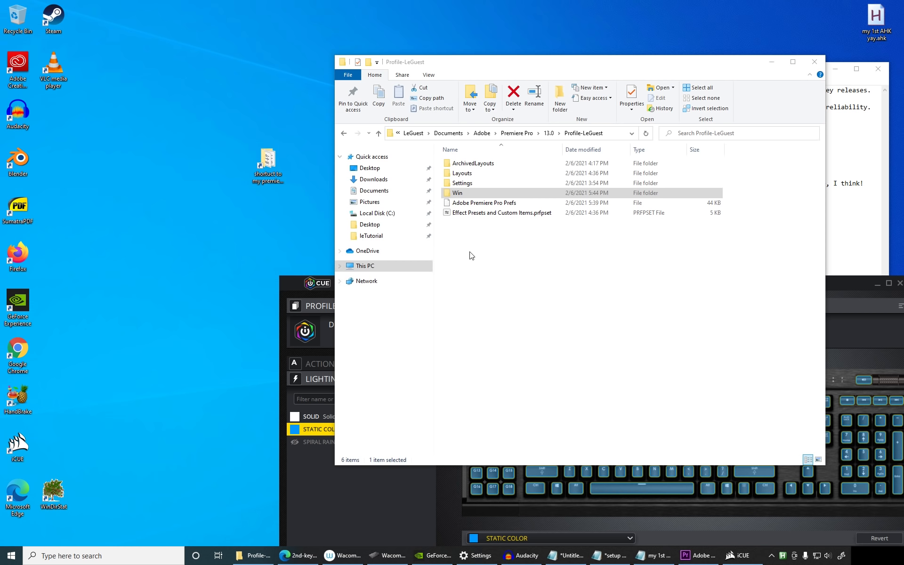
double_click(477, 193)
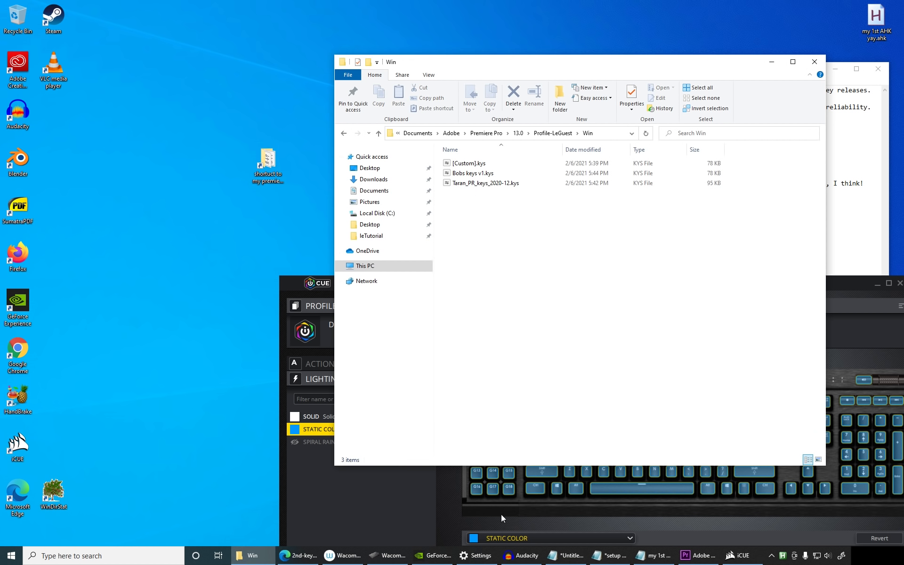
Step: Switch to Premiere Pro, open Keyboard Shortcuts and load the Taran_PR_keys_2020-12 layout preset
left_click(697, 555)
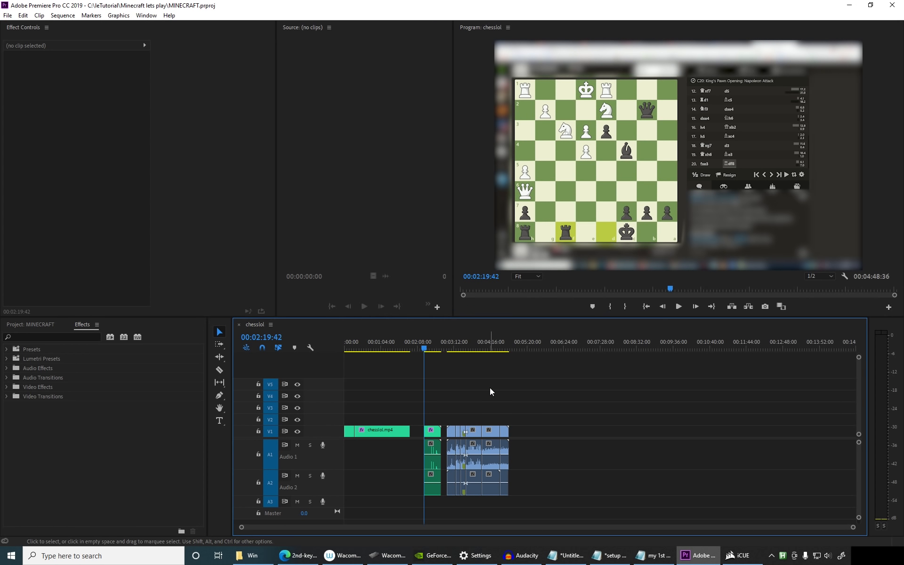
left_click(27, 17)
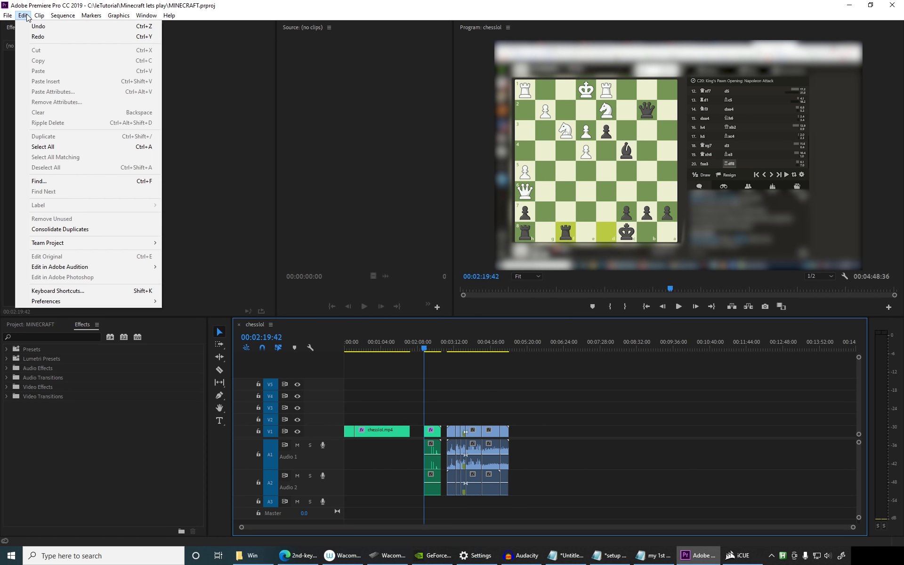
left_click(102, 290)
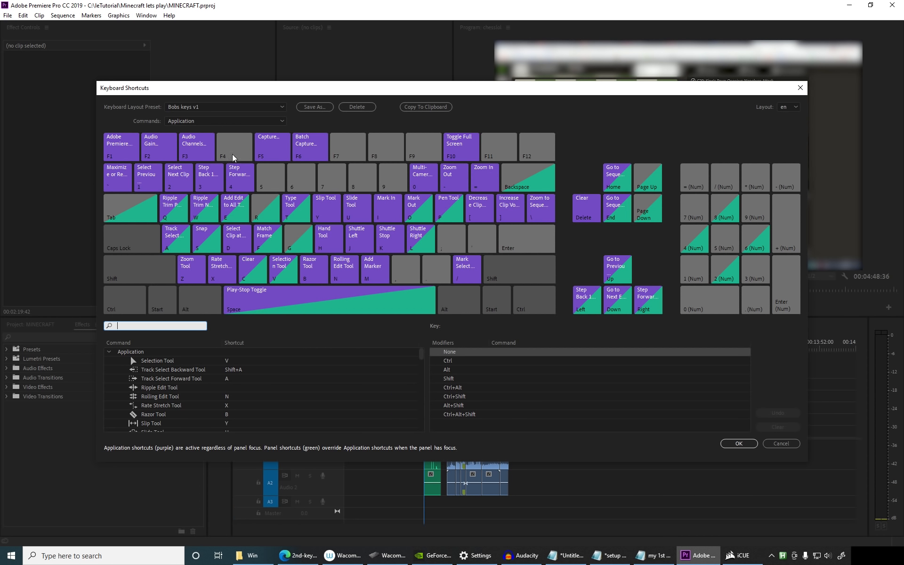
left_click(230, 112)
left_click(234, 178)
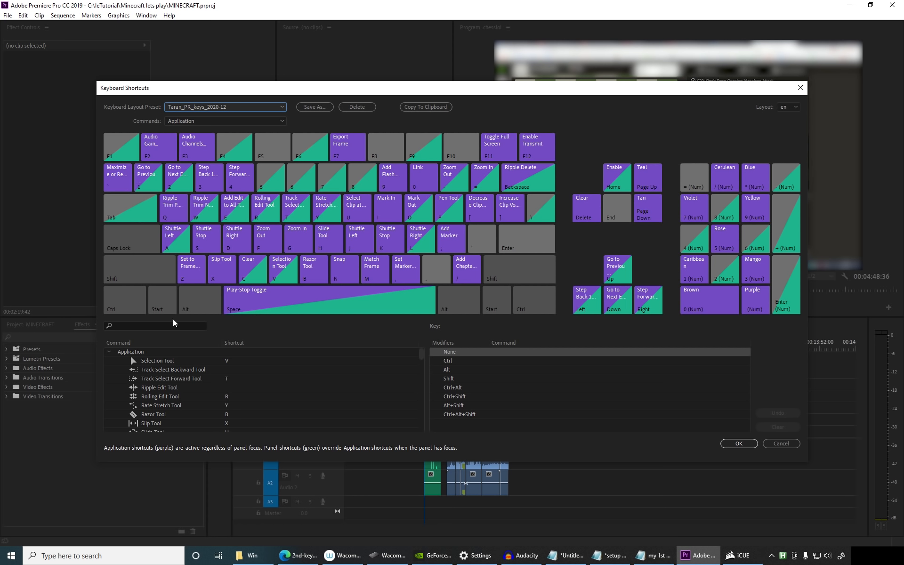
Step: View the preset's keyboard layouts for the Shift, Ctrl, Ctrl+Alt and Ctrl+Shift modifiers
left_click(137, 279)
left_click(137, 275)
left_click(140, 297)
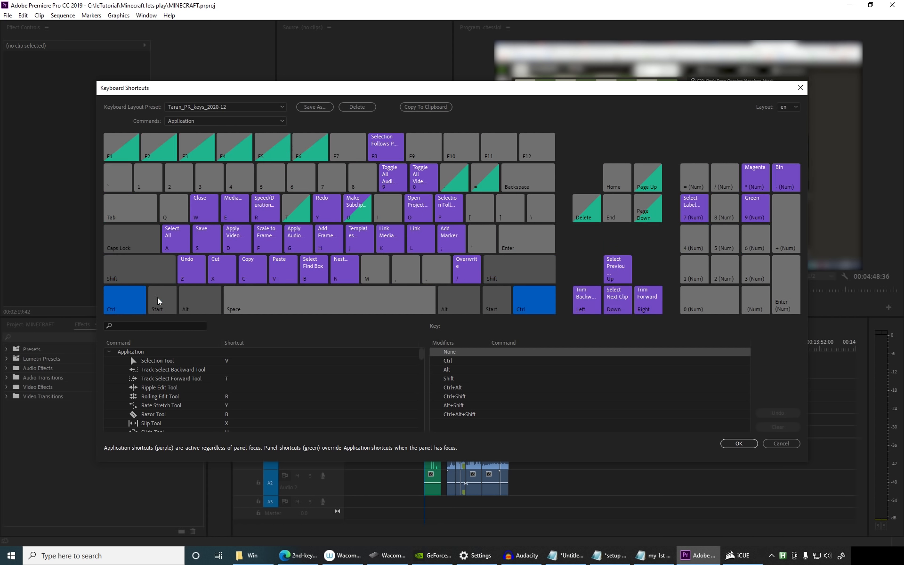
left_click(193, 303)
left_click(192, 306)
left_click(146, 264)
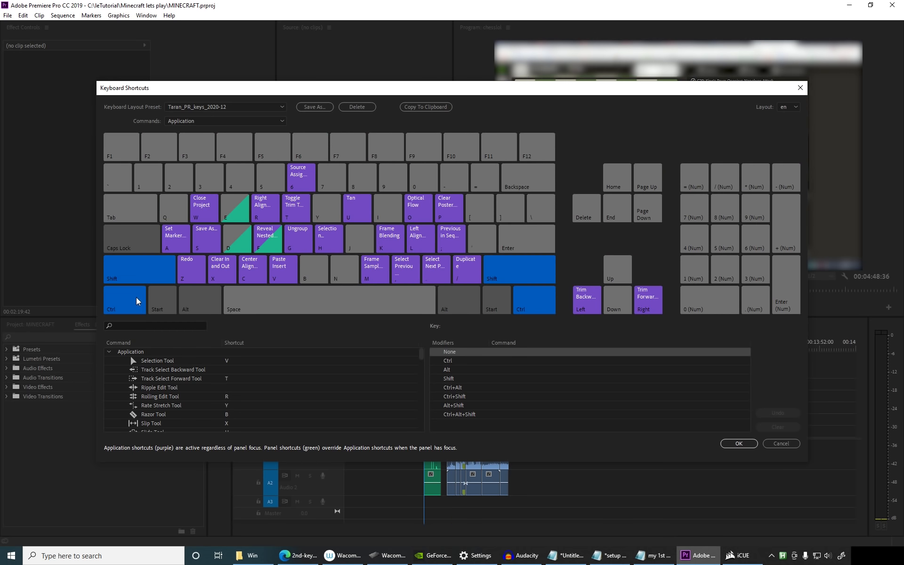
left_click(137, 298)
left_click(138, 276)
left_click(135, 297)
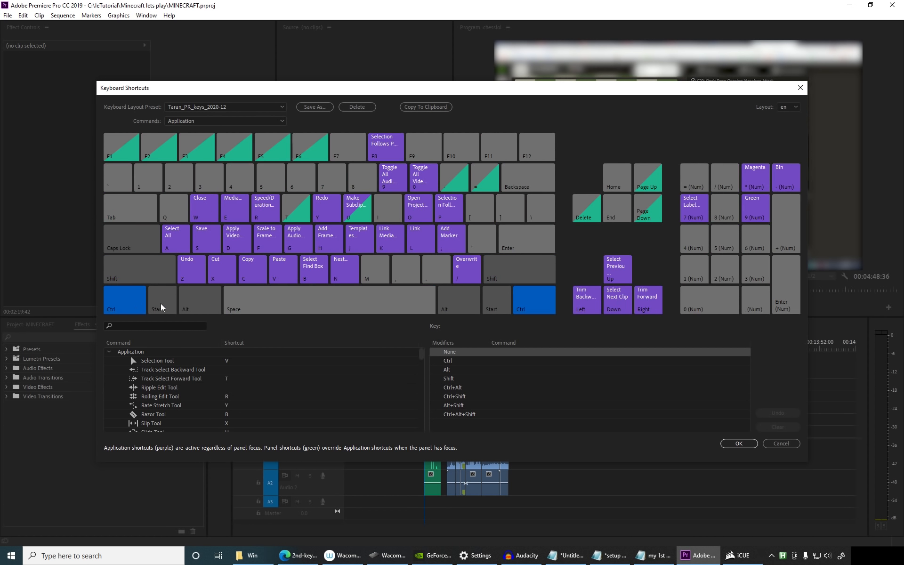
left_click(134, 295)
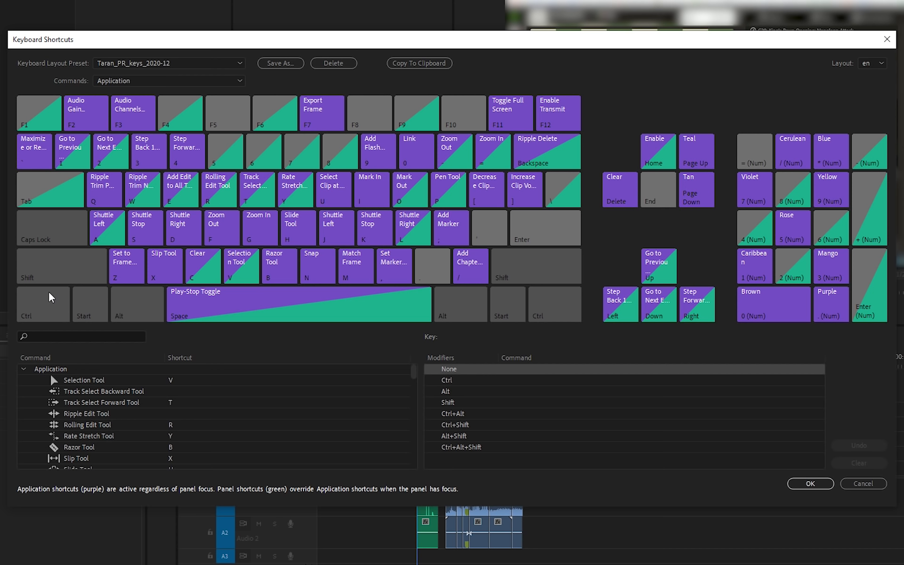
Step: Show the Ctrl shortcut layout and inspect the commands assigned to function keys such as F3 and F6
left_click(54, 310)
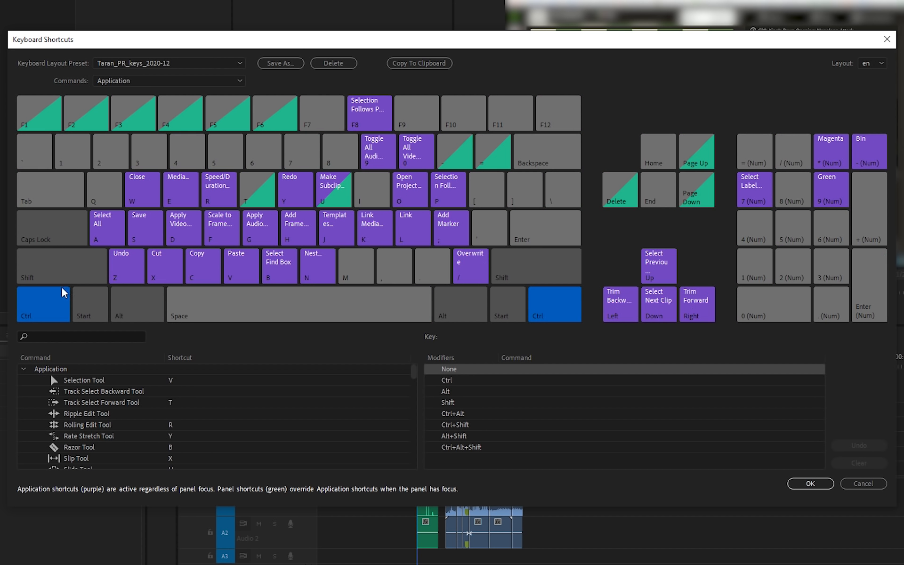
left_click(118, 126)
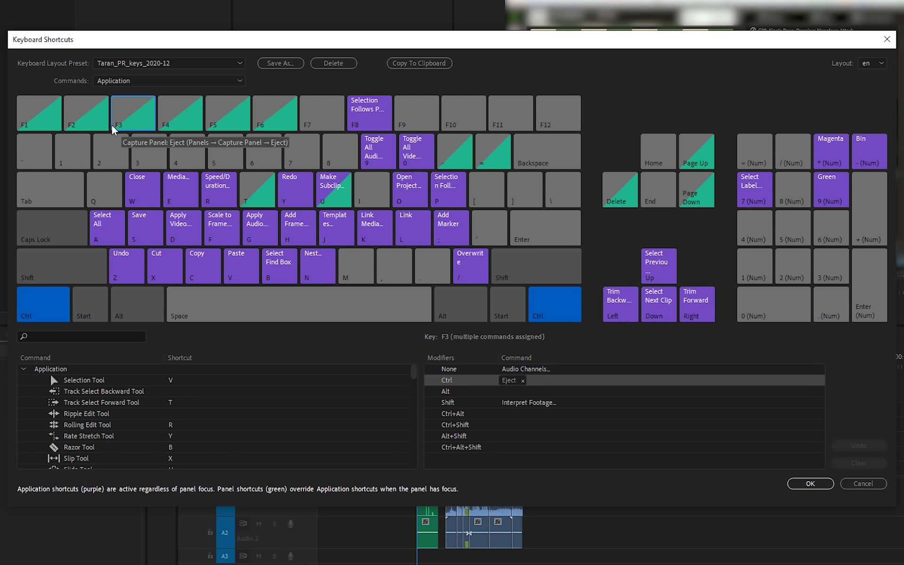
left_click(42, 126)
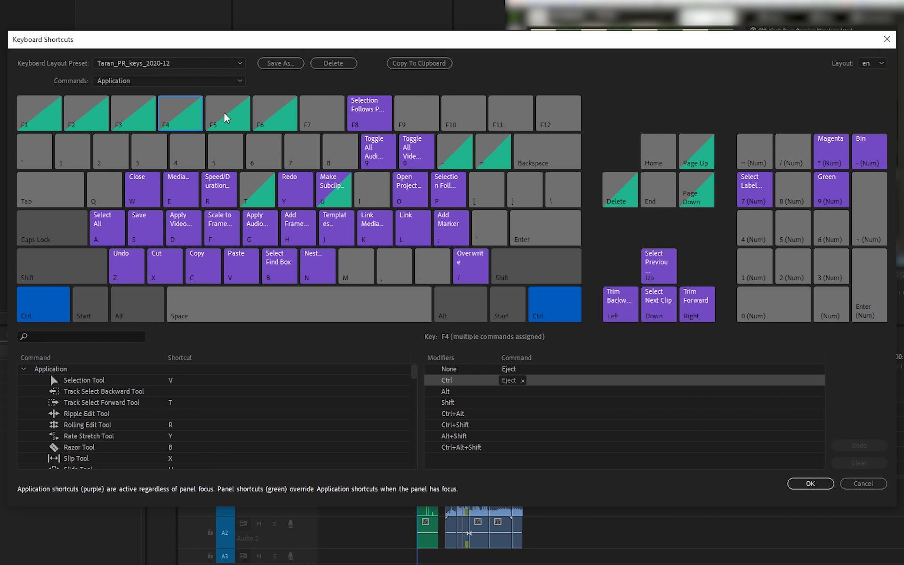
left_click(273, 120)
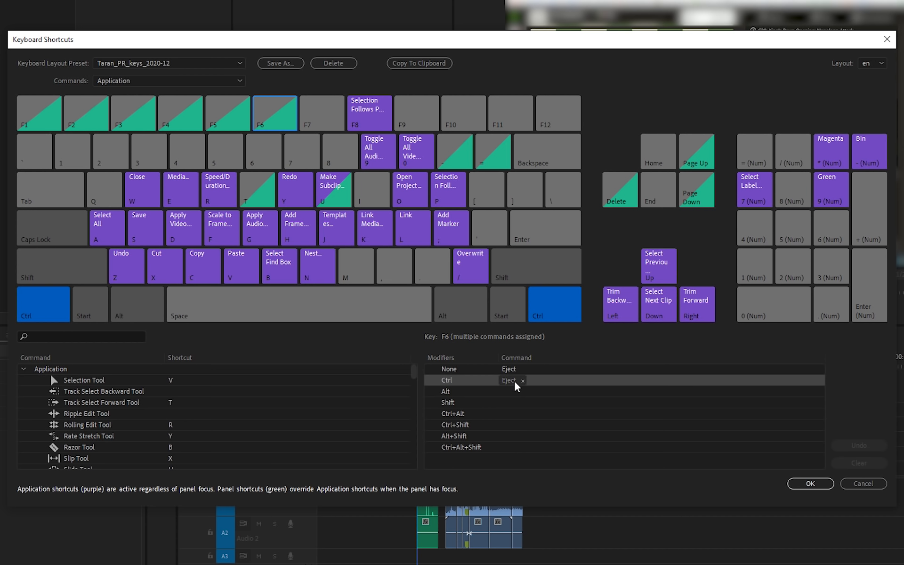
Step: Search the commands for "capture", make the dialog taller and find the Capture Panel's Eject shortcuts
left_click(131, 337)
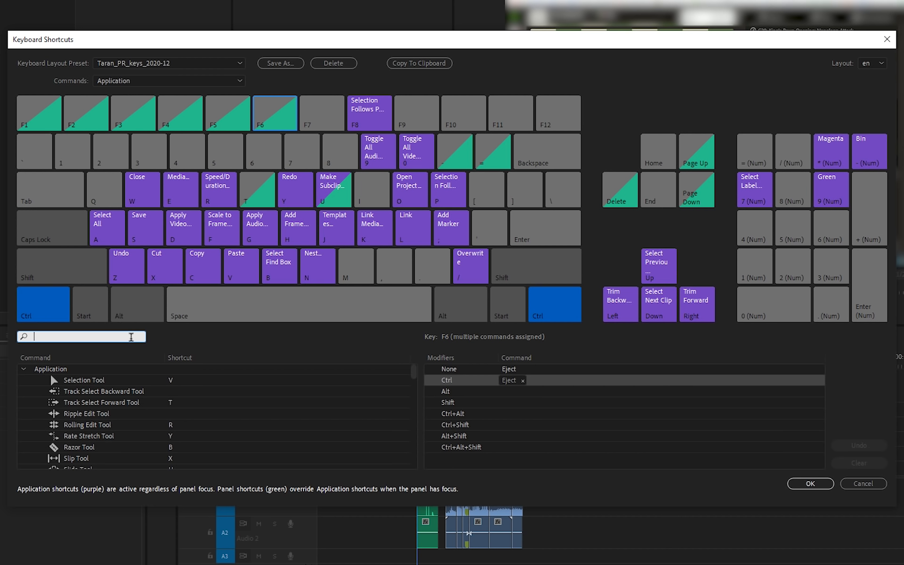
type("capture")
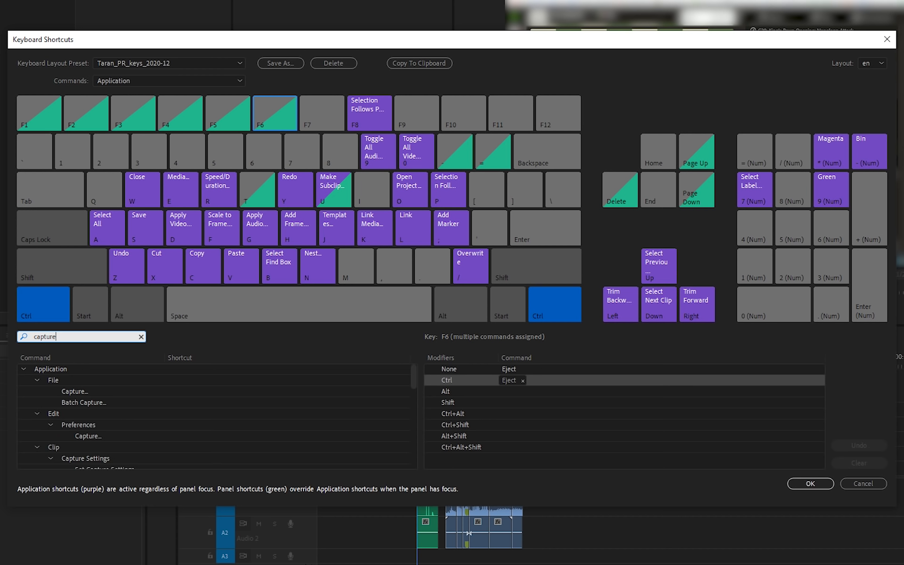
left_click_drag(68, 507, 68, 554)
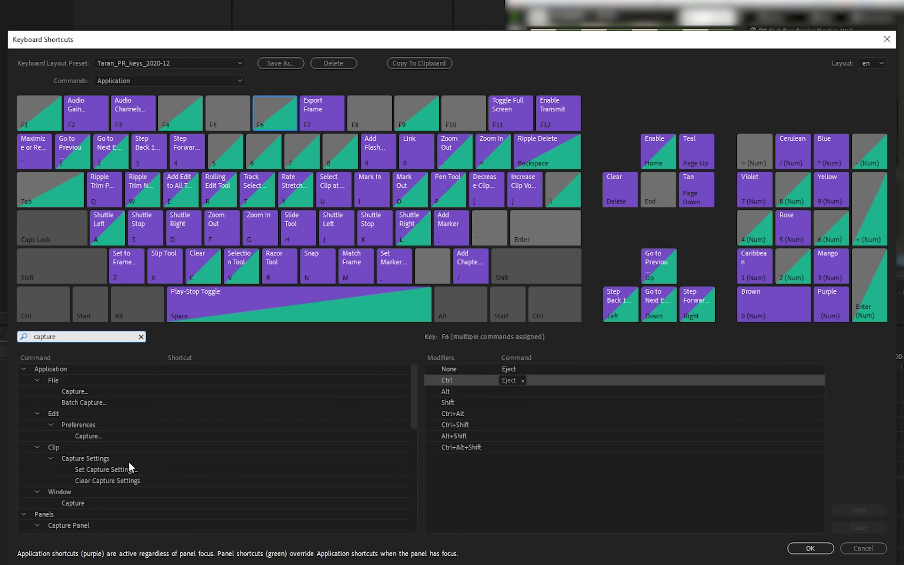
scroll(136, 456, "down", 5)
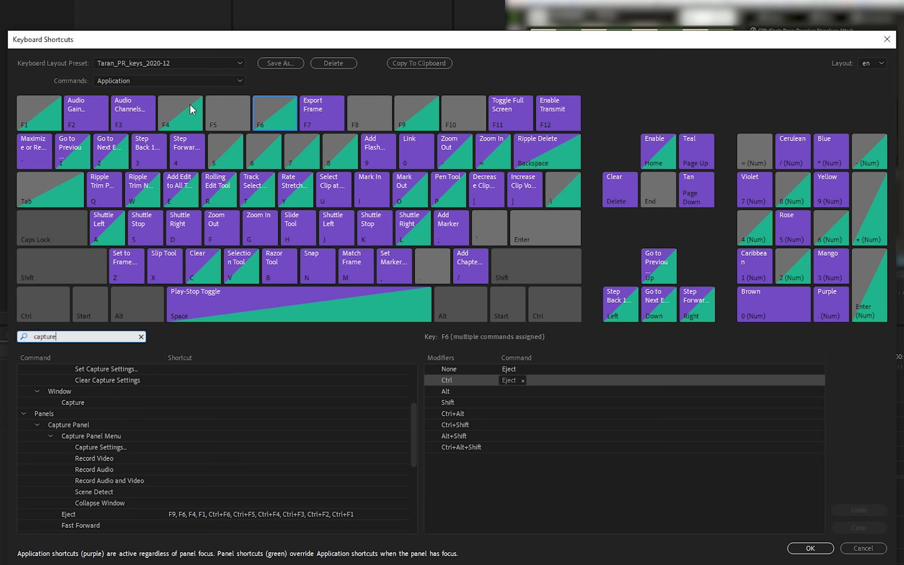
Step: Reposition the Keyboard Shortcuts dialog and examine the function keys in the Ctrl layout
left_click_drag(208, 43, 235, 41)
left_click(64, 295)
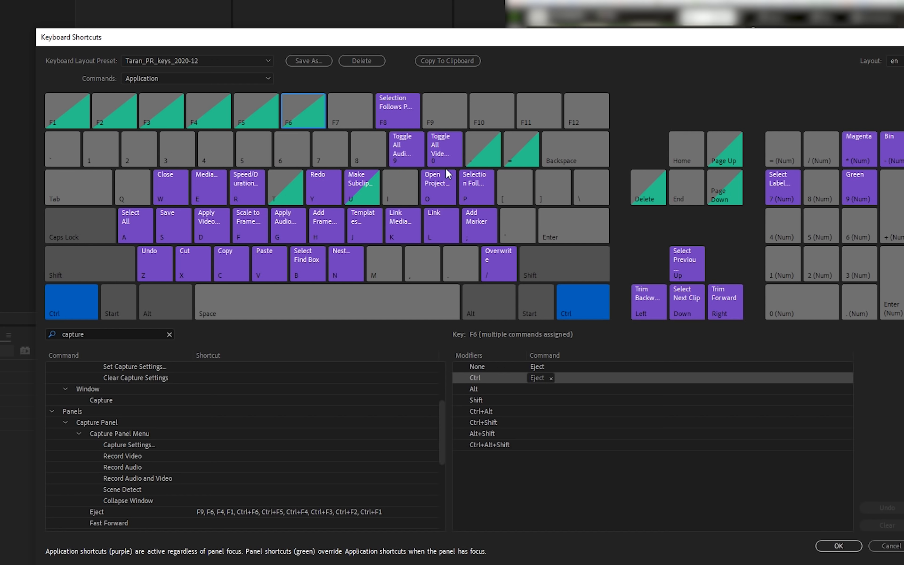
left_click_drag(467, 42, 433, 18)
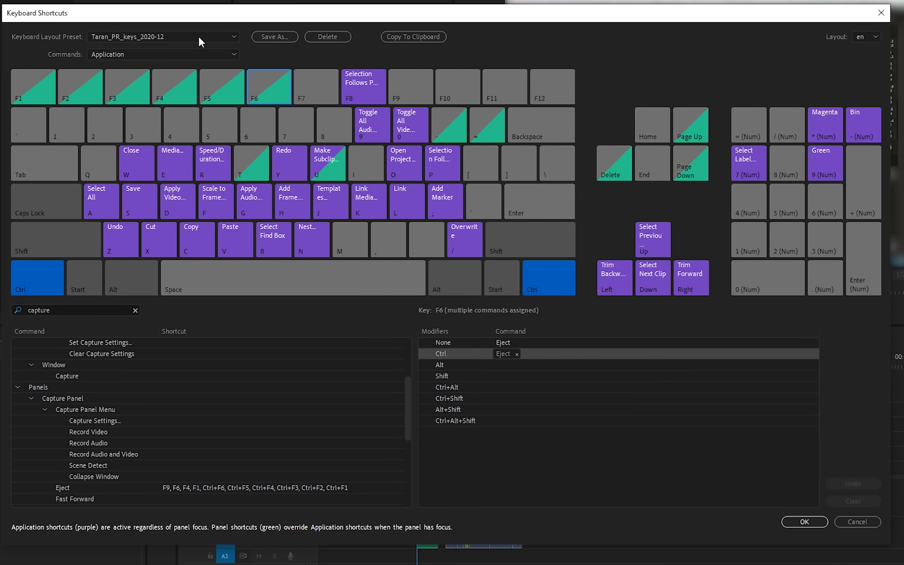
left_click_drag(219, 18, 242, 19)
left_click(194, 97)
left_click(284, 91)
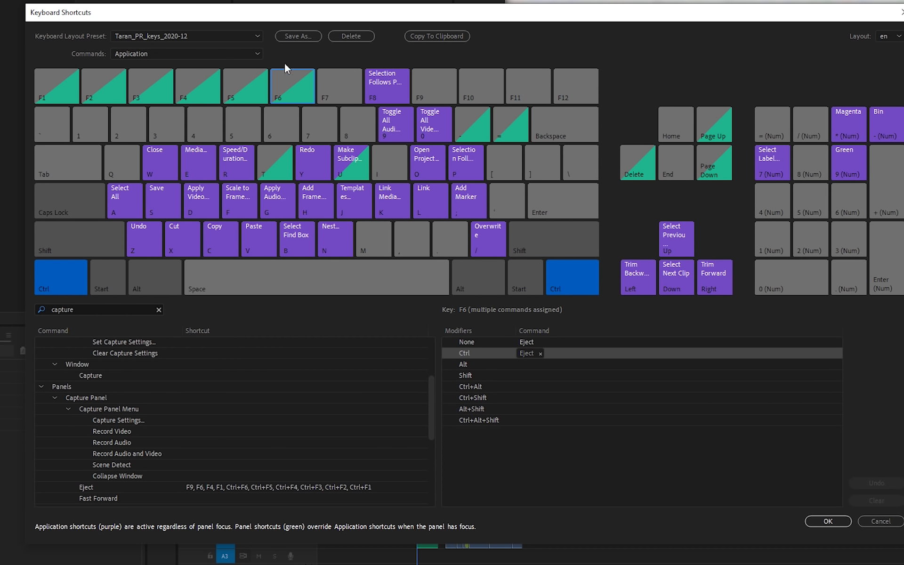
Step: Load the Bobs keys v1 preset for comparison and return to Taran_PR_keys_2020-12
left_click(232, 36)
left_click(193, 99)
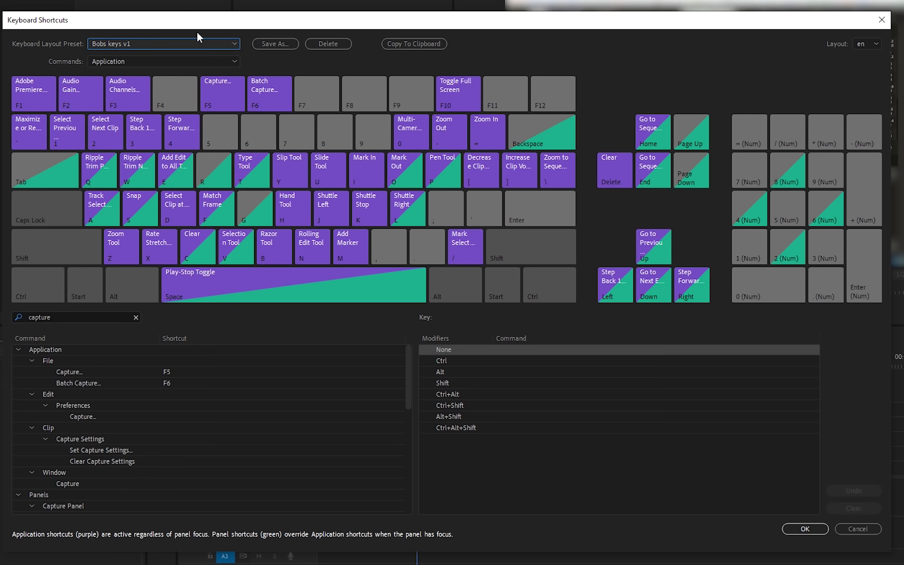
left_click(202, 39)
left_click(184, 117)
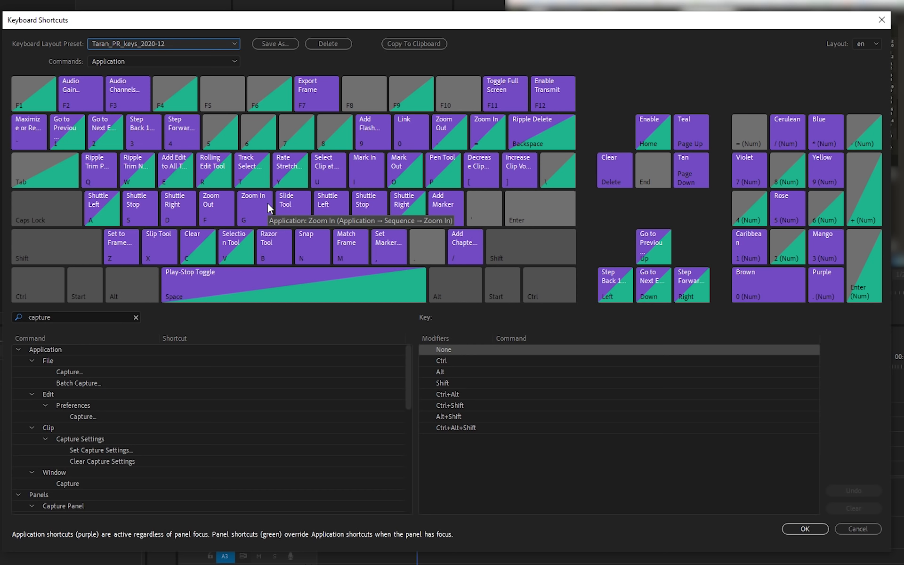
Step: Toggle the Ctrl, Shift and Alt modifiers one at a time to review Taran_PR_keys_2020-12's layouts
left_click(46, 288)
left_click(45, 287)
left_click(57, 254)
left_click(59, 249)
left_click(126, 285)
left_click(125, 285)
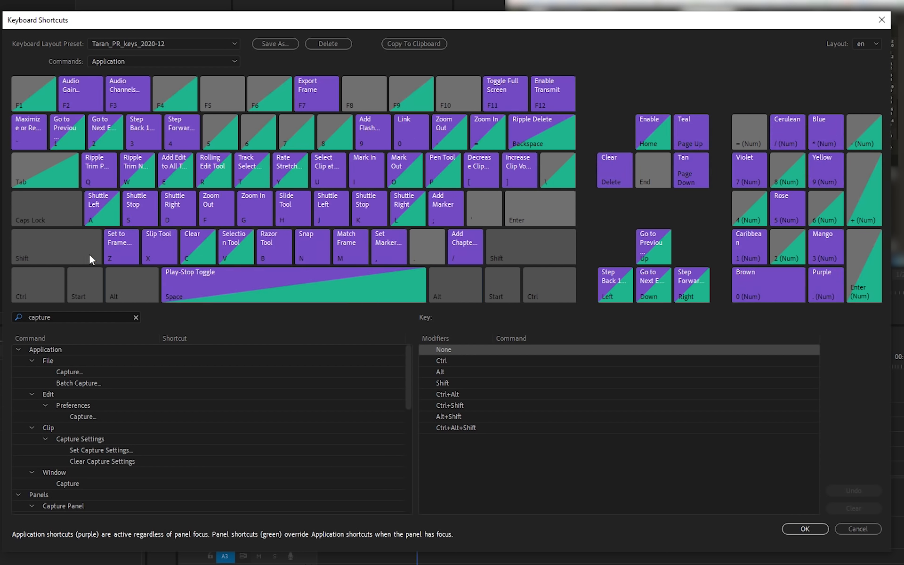
left_click(89, 258)
left_click(66, 253)
left_click(46, 287)
left_click(46, 286)
Step: Compare the Bobs keys v1 and Final Cut Pro 7.0 layout presets, ending on Bobs keys v1
left_click(196, 40)
left_click(157, 108)
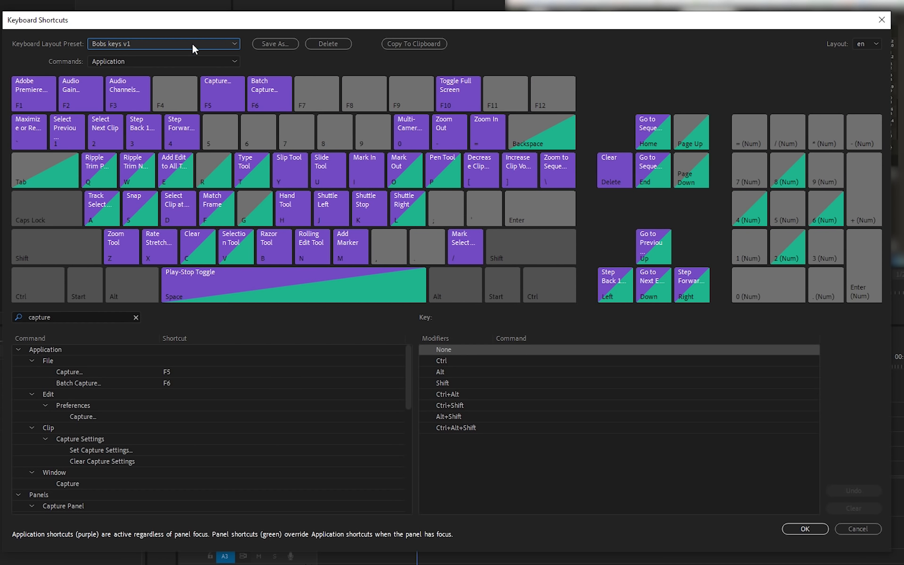
left_click(192, 47)
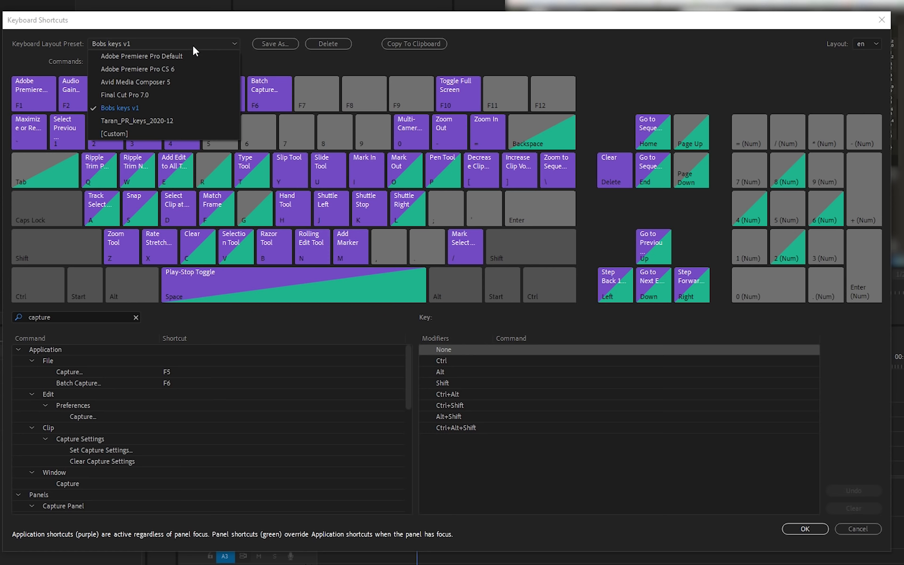
left_click(174, 95)
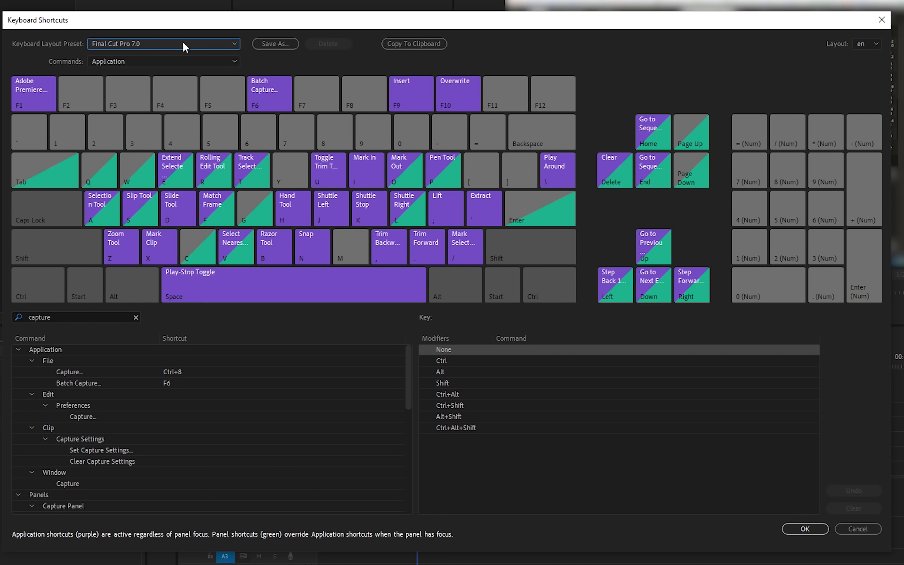
left_click(183, 42)
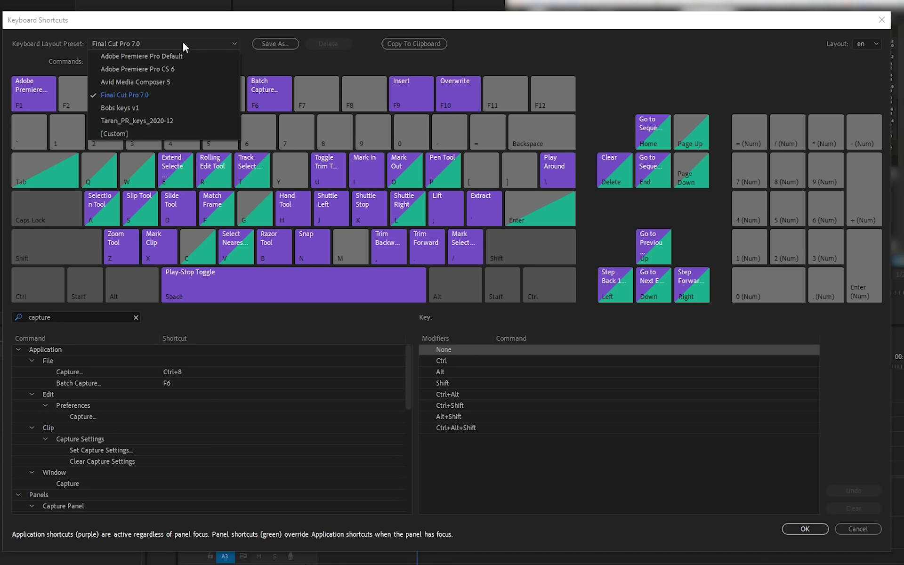
left_click(156, 107)
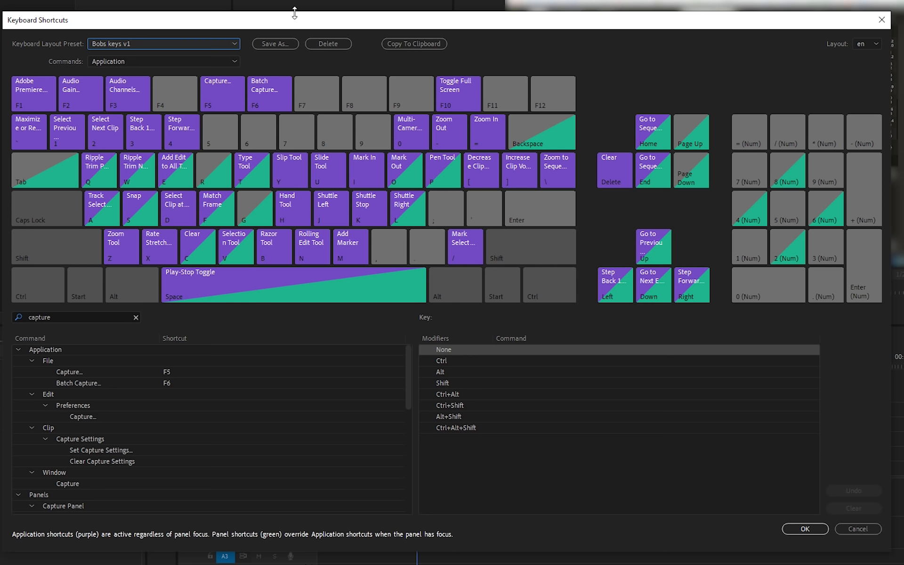
Step: Show the Taran_PR_keys_2020-12 preset once more and set the keyboard layout preset back to Bobs keys v1
left_click_drag(304, 21, 306, 18)
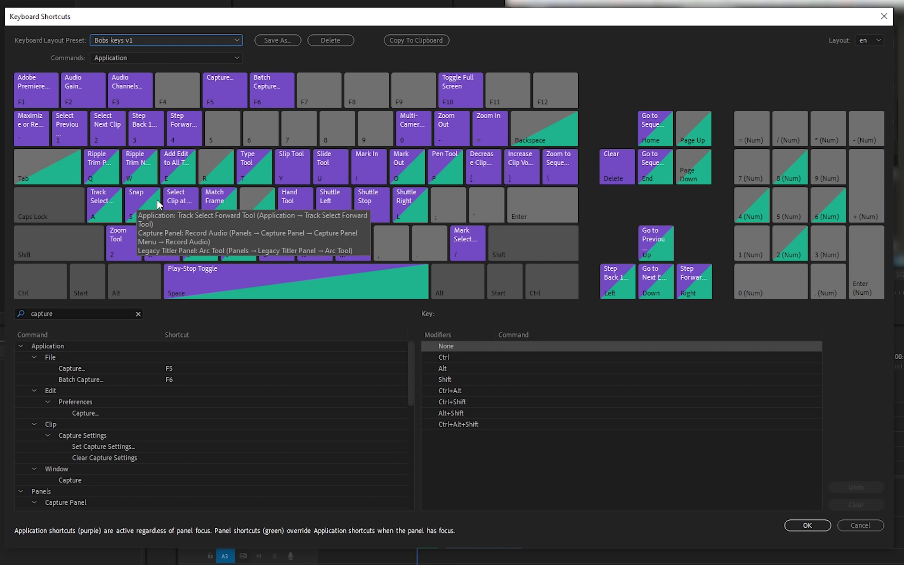
left_click(142, 41)
left_click(153, 118)
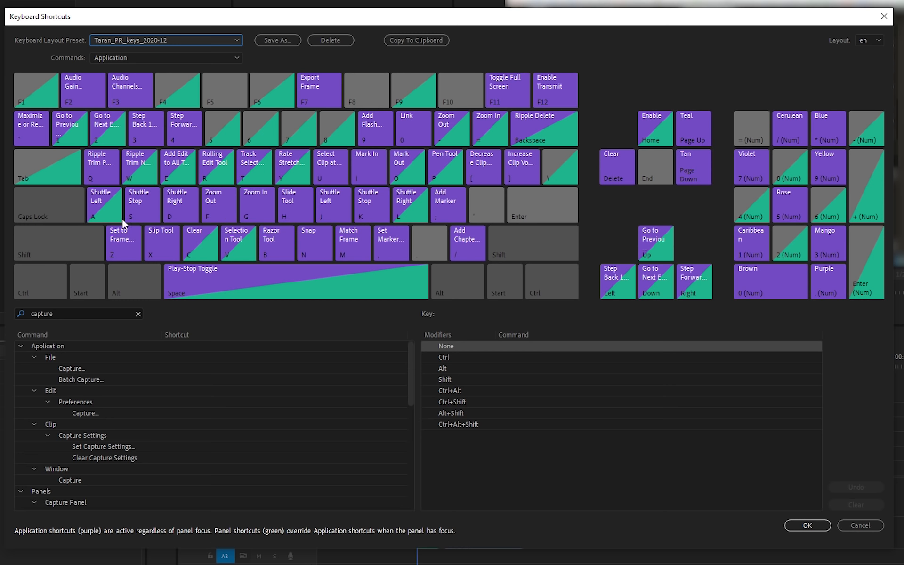
left_click(167, 39)
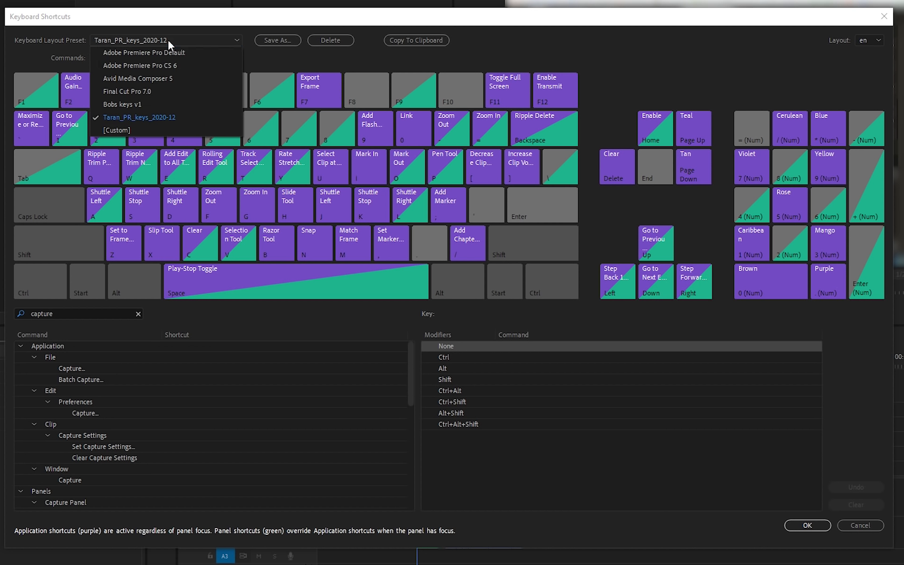
left_click(150, 101)
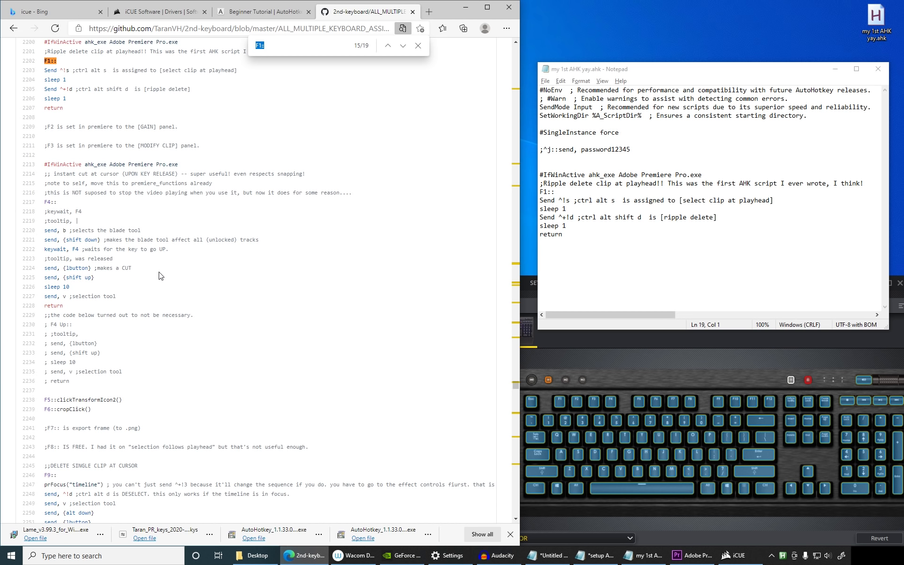
Step: Copy the F4 instant-cut script, from #IfWinActive to return, from the GitHub page to the end of my 1st AHK yay.ahk
left_click_drag(120, 307, 45, 166)
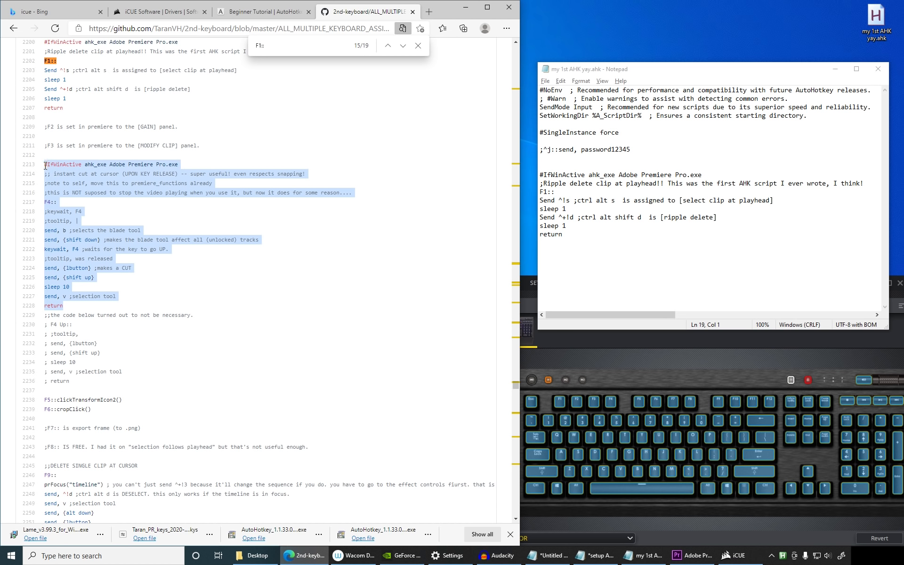
key("ctrl+c")
left_click(659, 254)
key("Return")
key("Return")
key("Return")
key("ctrl+v")
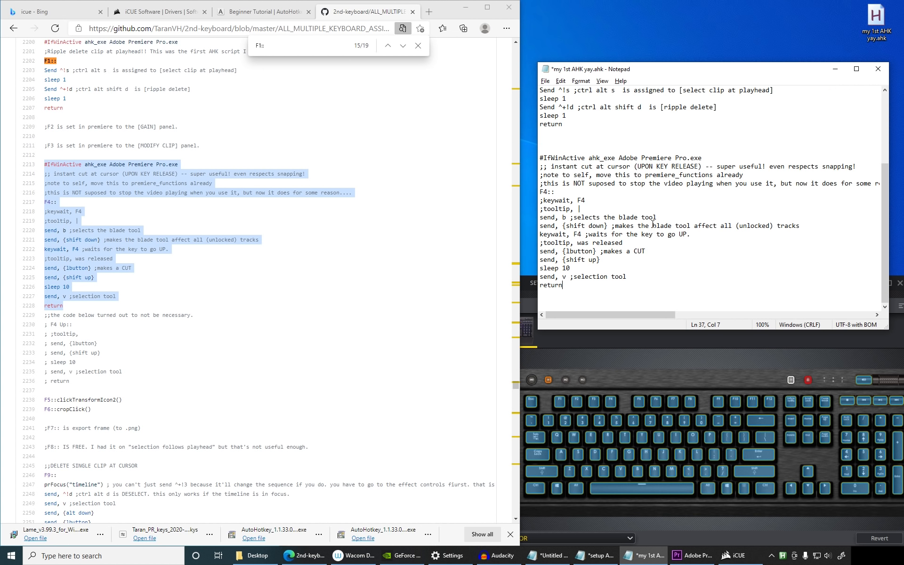
Step: Add blank lines after the pasted script, save my 1st AHK yay.ahk and run it from the desktop
key("Return")
key("Return")
key("ctrl+s")
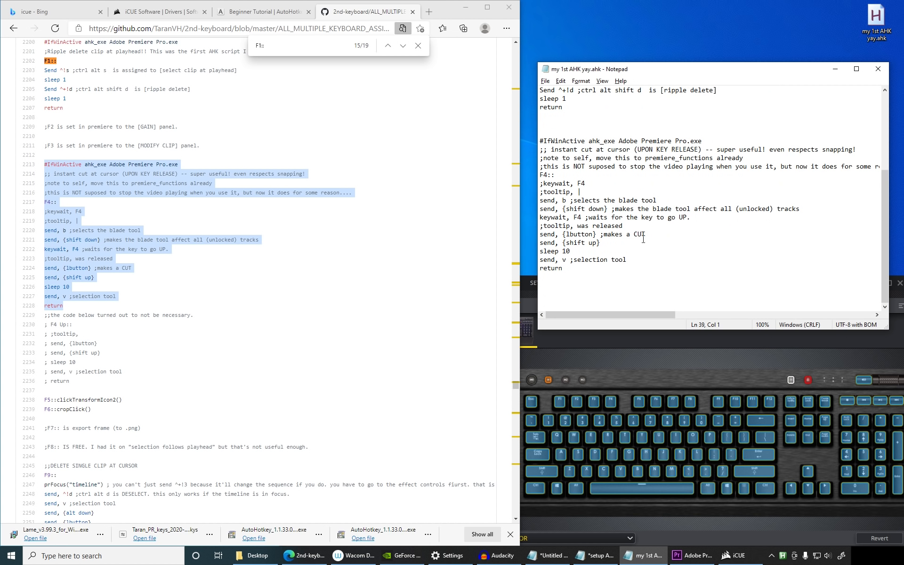
double_click(876, 19)
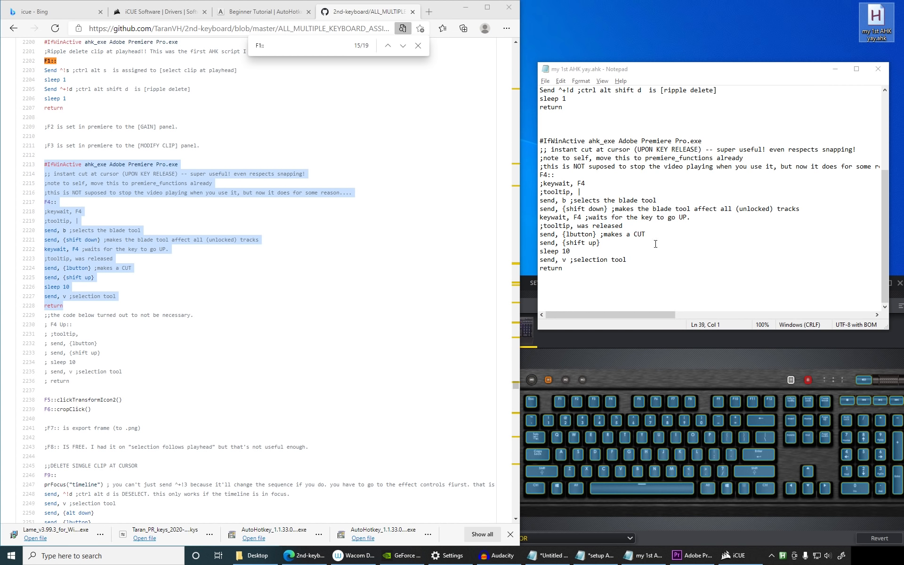
Step: Highlight the send, b command in the F4 script and switch to Adobe Premiere Pro
left_click(603, 189)
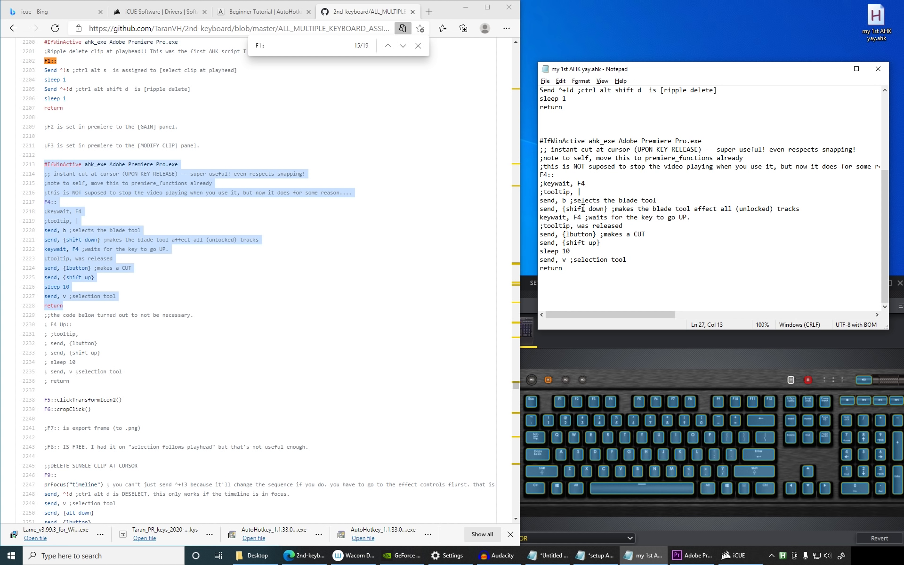
left_click_drag(572, 201, 536, 200)
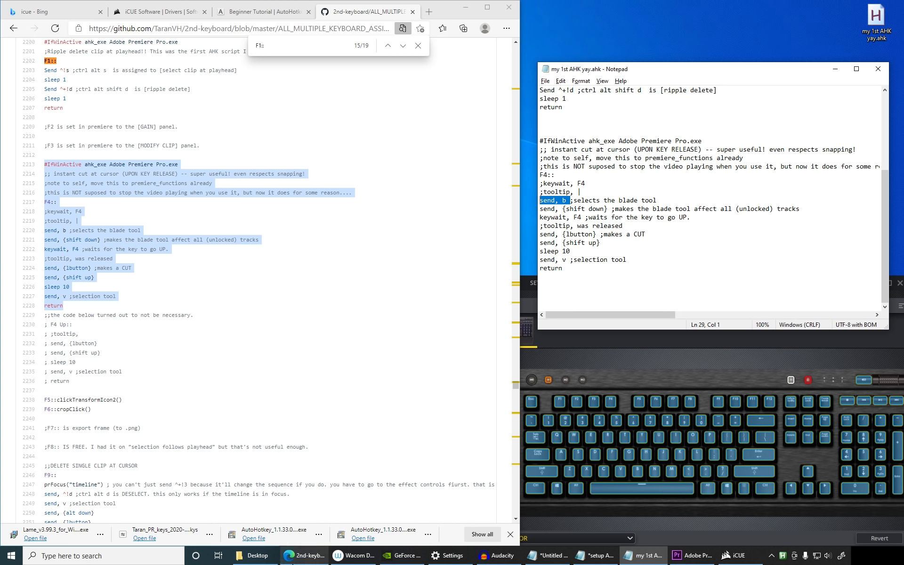
left_click(692, 555)
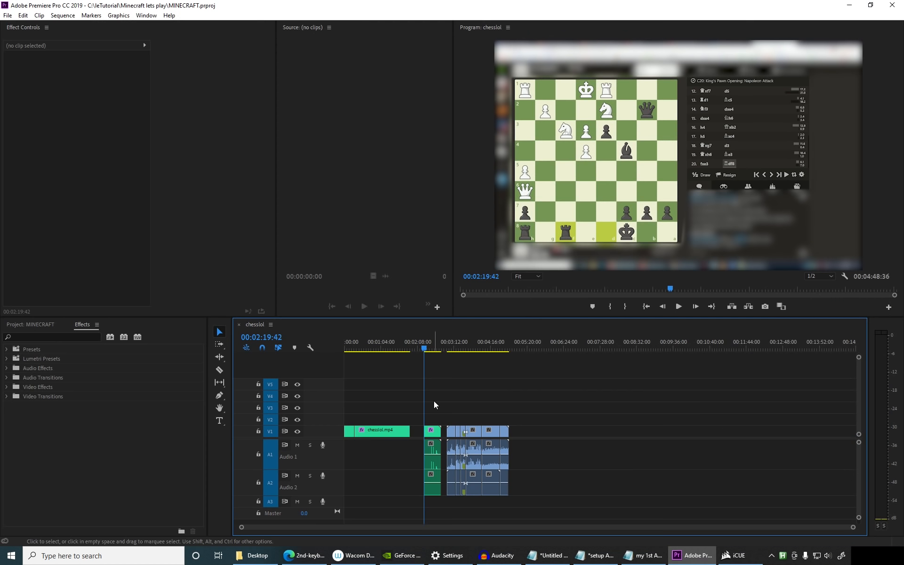
Step: Move the playhead into the first chesslol.mp4 clip, try razor cuts at two points on it and undo both
left_click(383, 348)
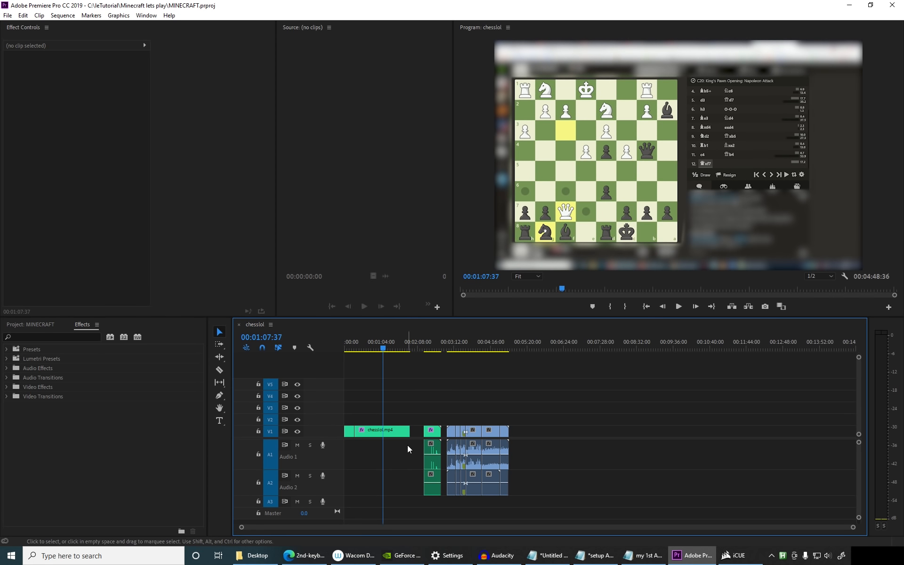
key("c")
left_click(392, 431)
key("v")
key("c")
left_click(368, 432)
key("v")
key("ctrl+z")
key("ctrl+z")
Step: Look up which command the B key has in the keyboard shortcuts, and return to the script in Notepad
key("ctrl+alt+k")
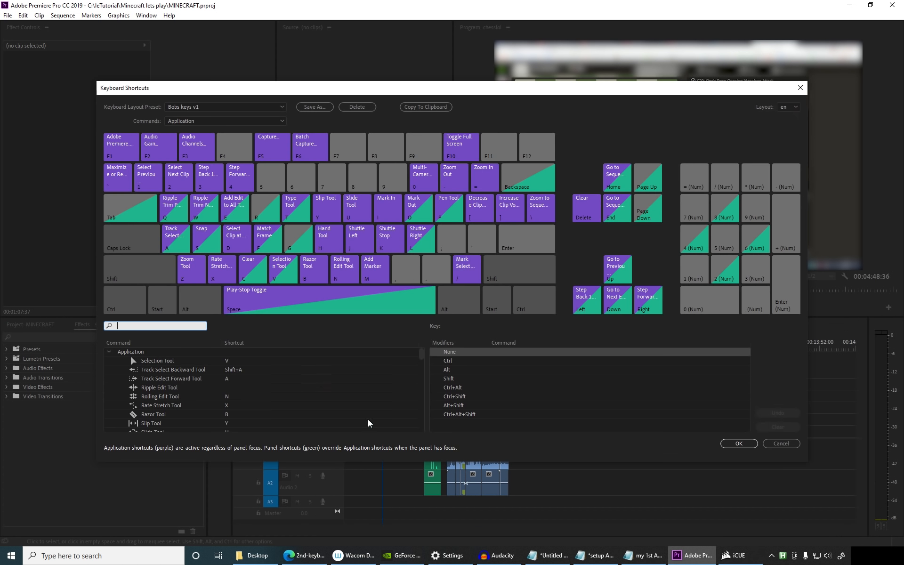
left_click(312, 271)
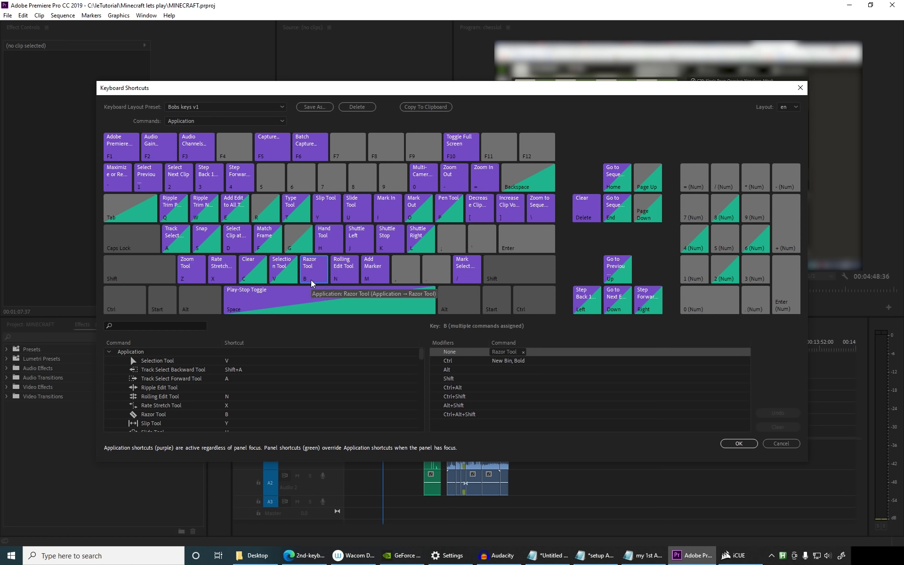
left_click(644, 556)
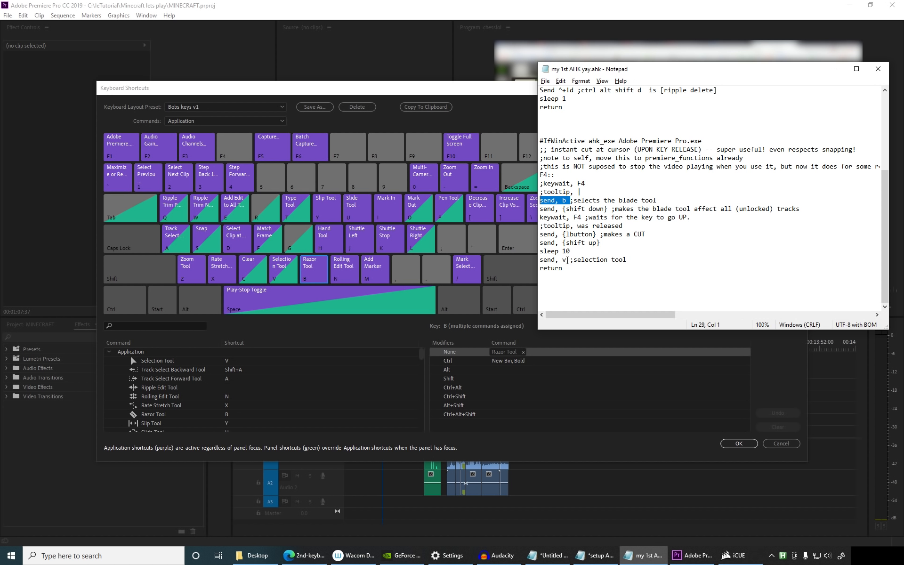
Step: Append the note [ASSIGN THIS IN PREMIERE!] to the comments of the send, b and send, v lines
left_click(567, 260)
left_click_drag(645, 261, 571, 260)
left_click_drag(571, 200, 658, 198)
left_click(658, 198)
type("[")
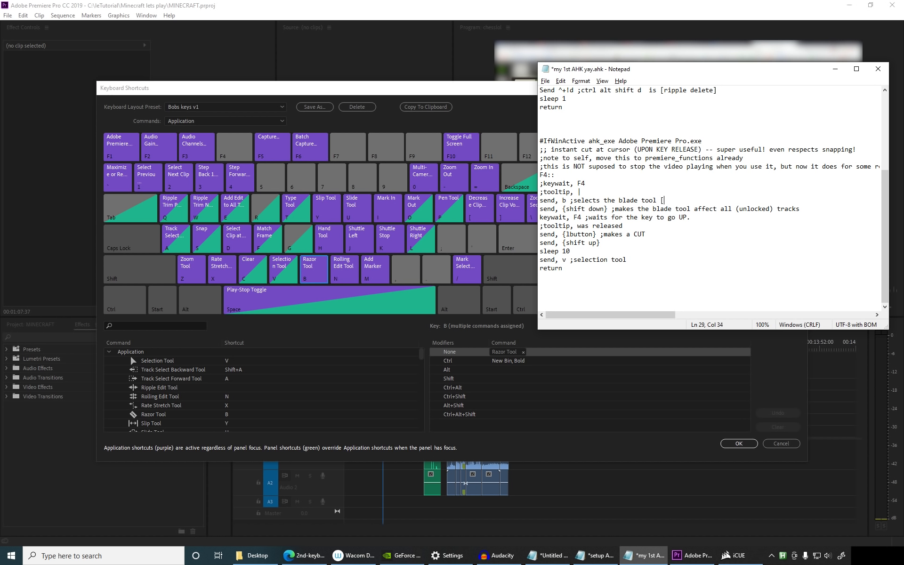
type("ASSIGN THIS IN PREMIERE!]")
left_click_drag(771, 200, 659, 200)
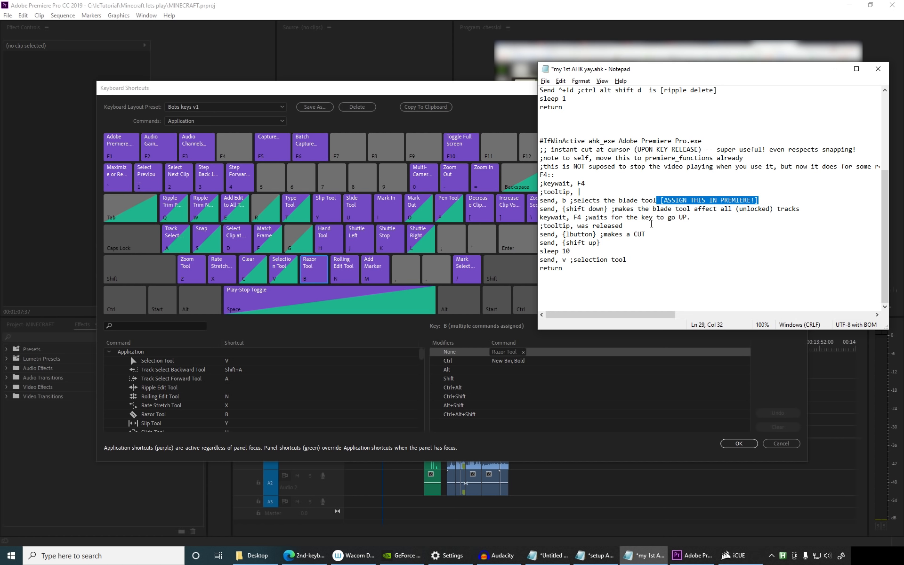
left_click(646, 262)
key("ctrl+v")
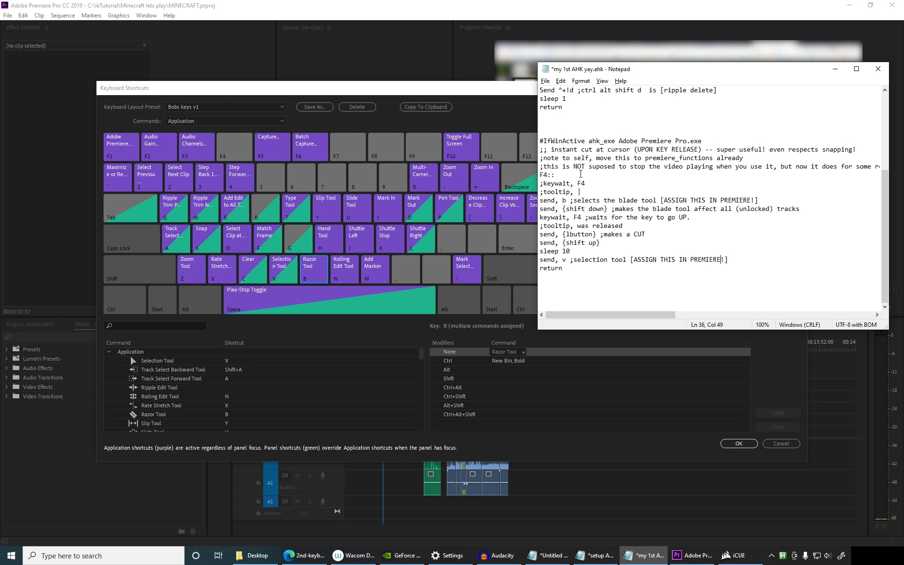
Step: Accept the keyboard shortcuts in Adobe Premiere Pro and start playing the chesslol sequence from the playhead
left_click(296, 337)
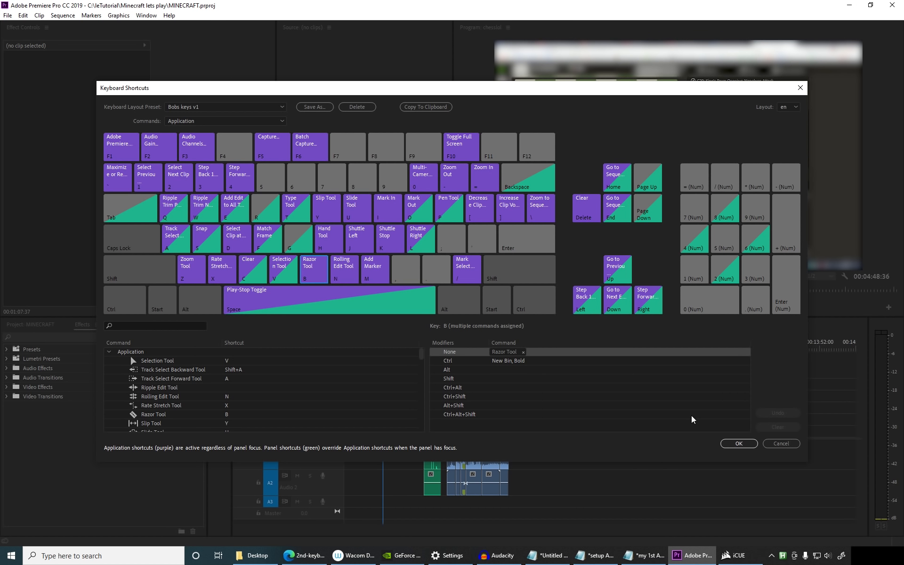
left_click(737, 443)
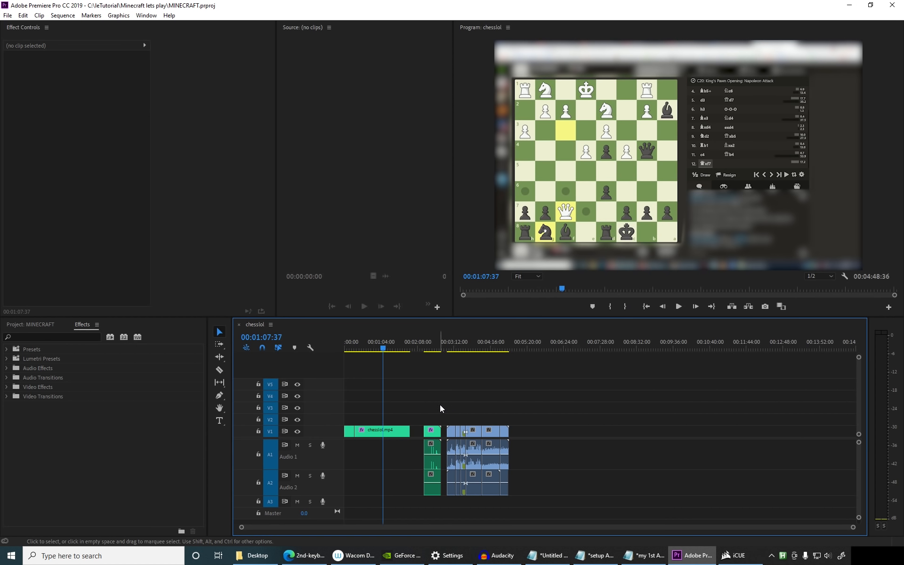
key("=")
key("=")
scroll(447, 420, "down", 1)
key("space")
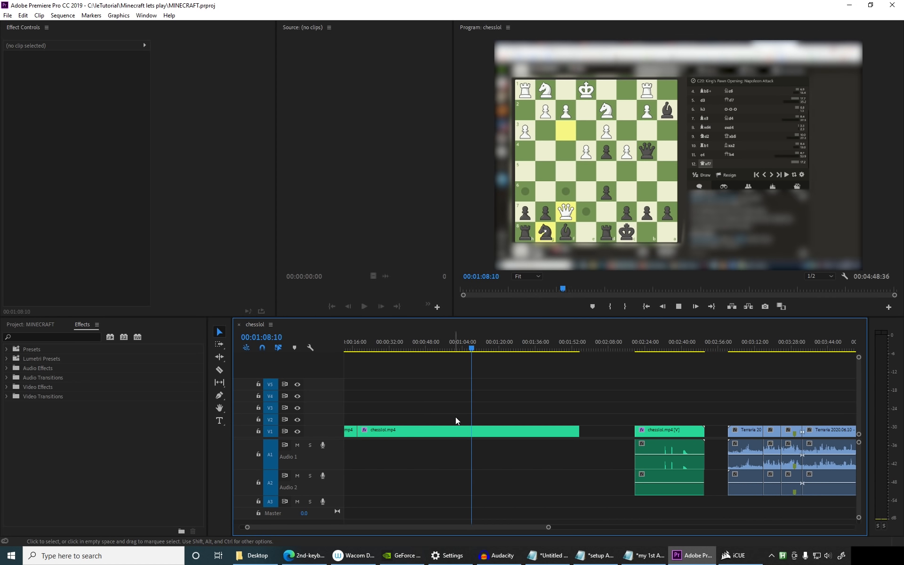
Step: During playback, cut the long chesslol.mp4 clip at two points and the first Terraria clip with its audio once
key("c")
left_click(427, 431)
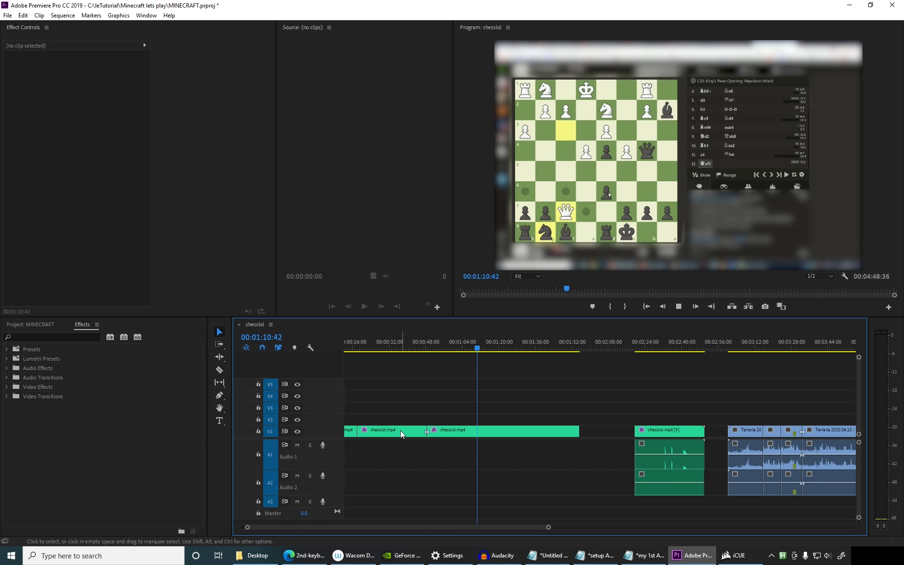
left_click(406, 475, "shift")
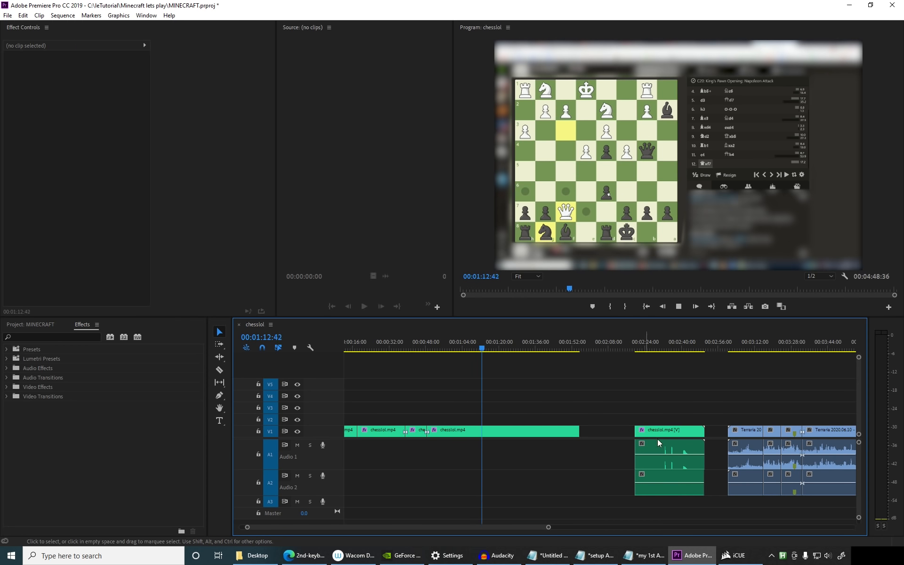
left_click(742, 410, "shift")
key("v")
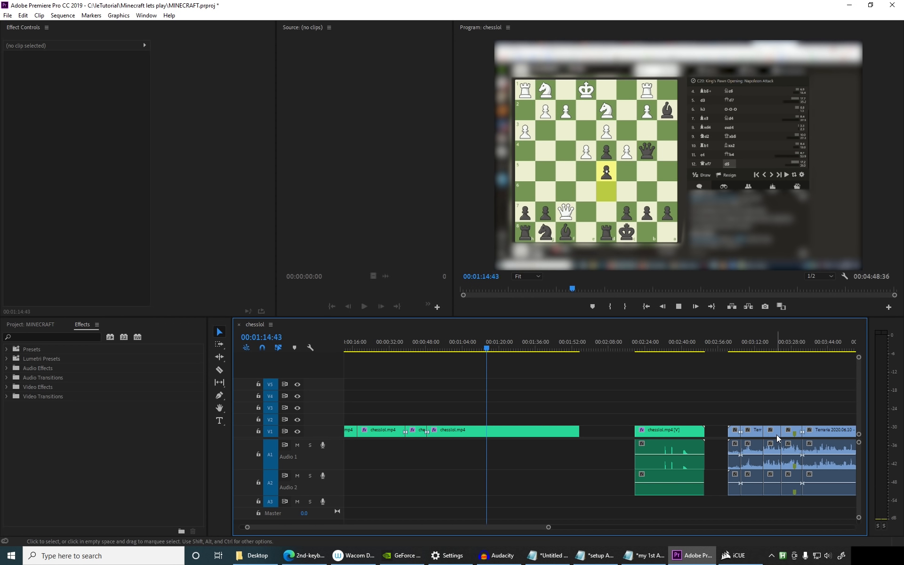
Step: Move the separate chesslol.mp4 clip with audio onto V3 above the Terraria clips and cut all tracks through it
left_click_drag(681, 468, 830, 414)
key("c")
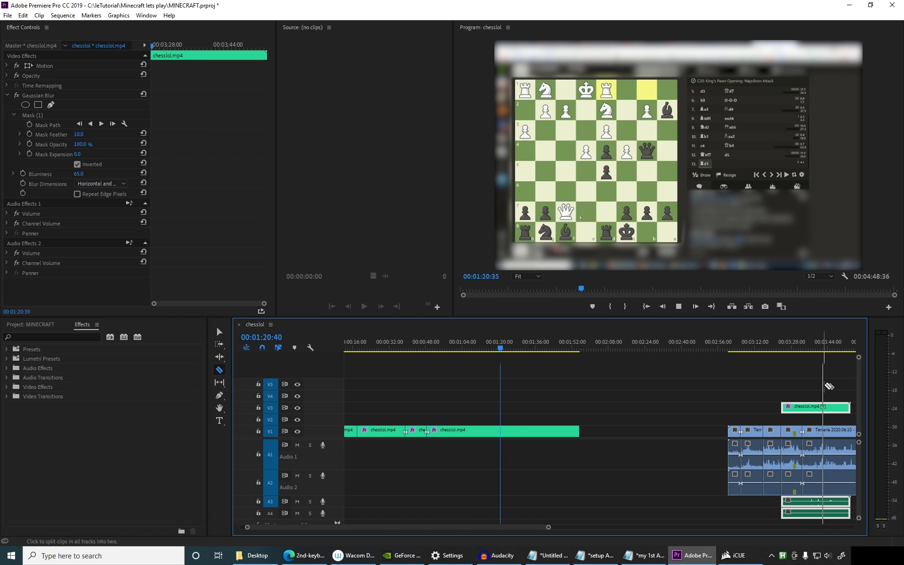
left_click(819, 390, "shift")
key("v")
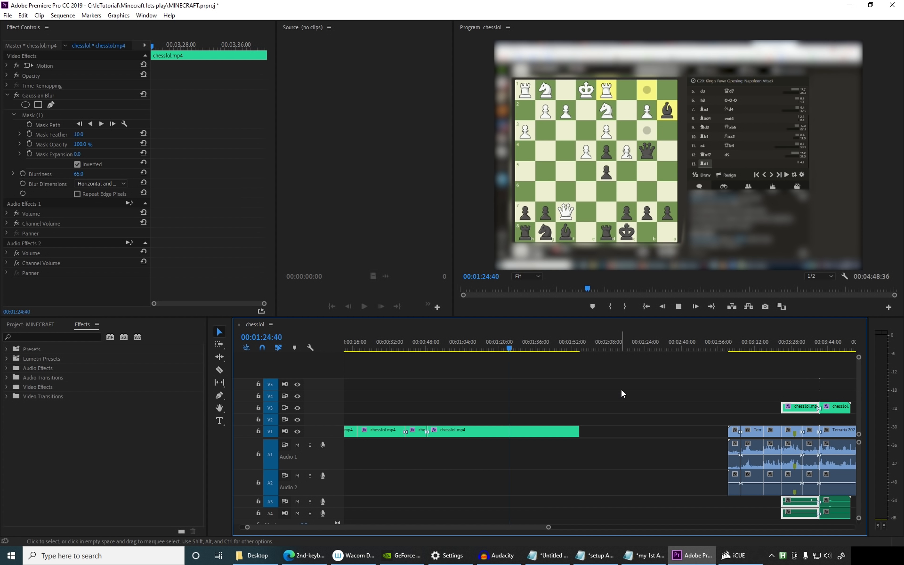
Step: Undo the last all-track cut and the clip move, and stop playback
key("ctrl+z")
key("ctrl+z")
key("space")
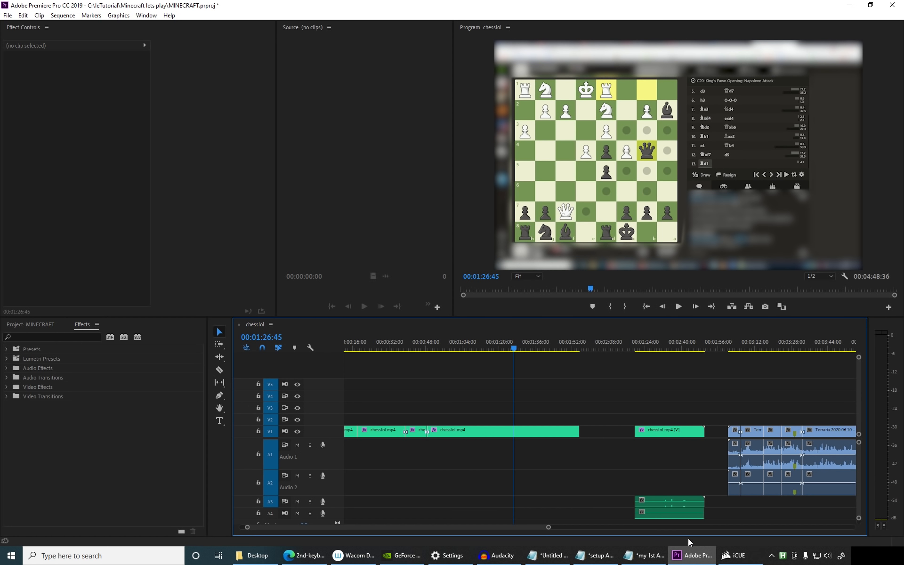
Step: Return to my 1st AHK yay.ahk and review the F4 script's lines from keywait to return
left_click(644, 555)
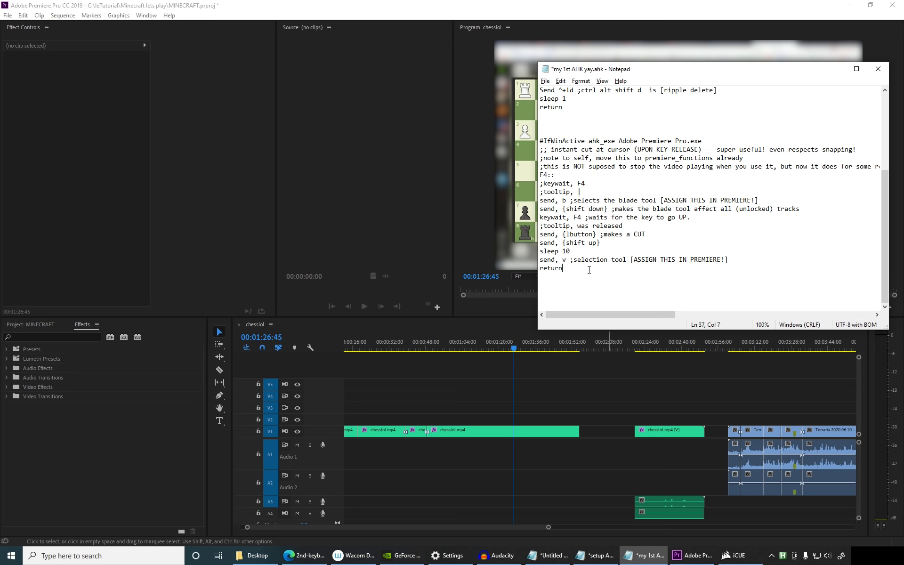
left_click_drag(588, 269, 540, 218)
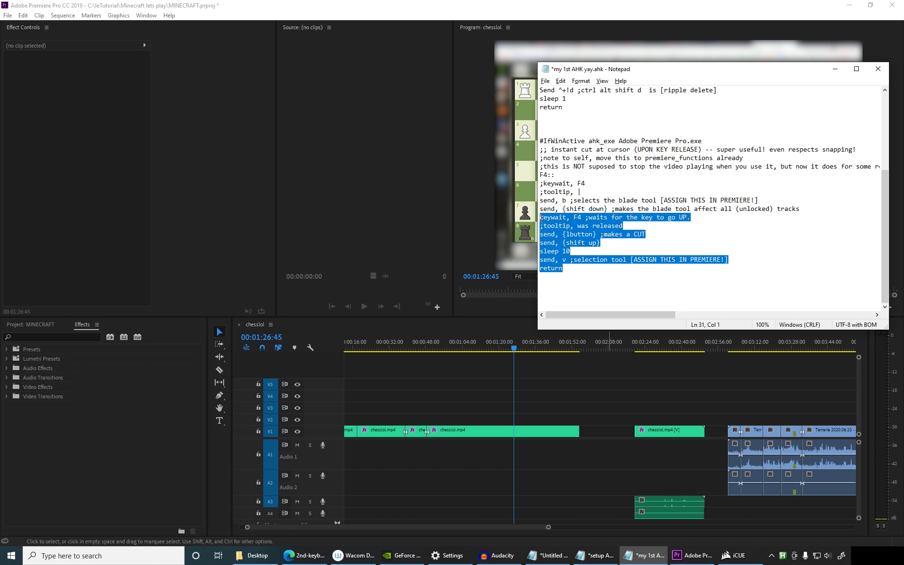
left_click(572, 280)
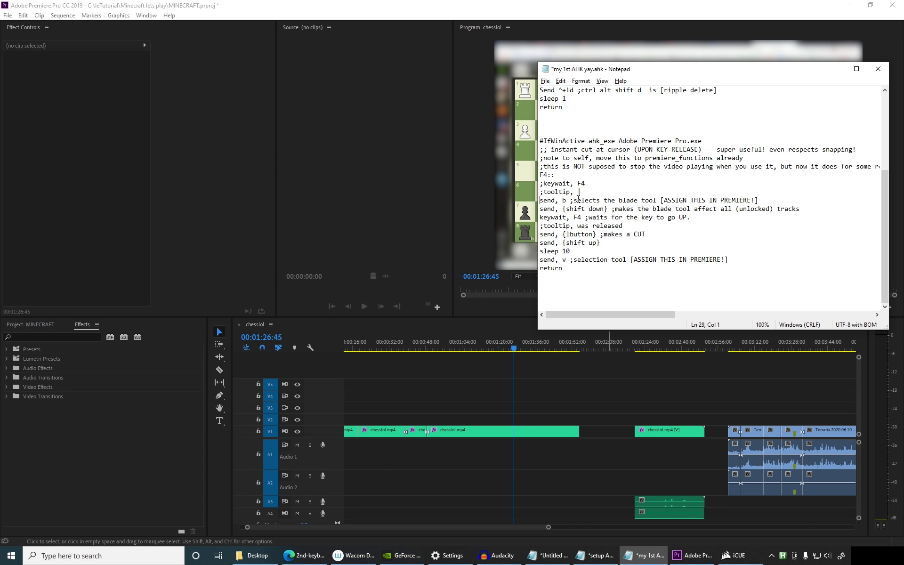
Step: Comment out the F4 script's commands from send, b through send, v with semicolons, keeping its return line active
type(";")
key("Left")
key("Down")
type(";")
key("Left")
key("Down")
type(";;")
key("Left")
key("Down")
type(";")
key("Left")
key("Down")
type(";")
key("Left")
key("Down")
key("semicolon")
key("Left")
key("Down")
type(";")
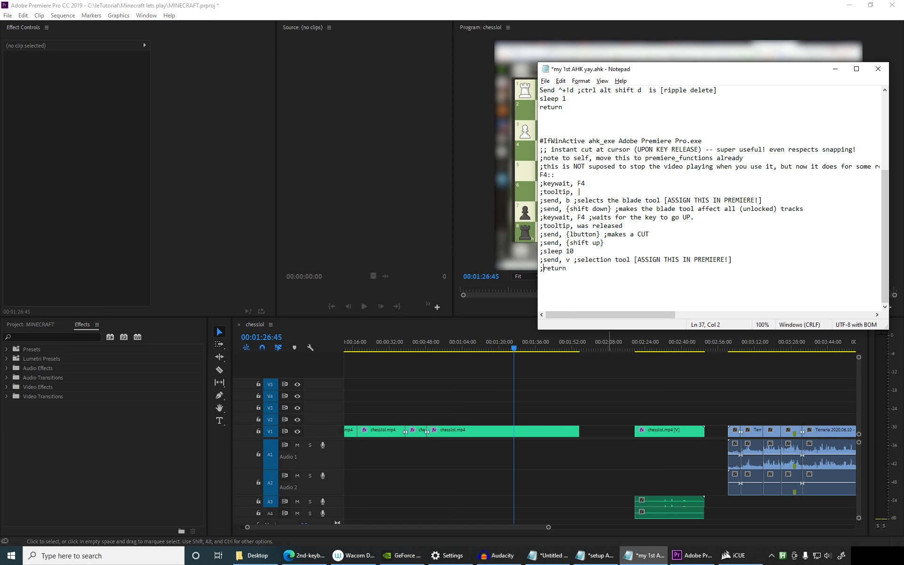
left_click_drag(633, 72, 563, 74)
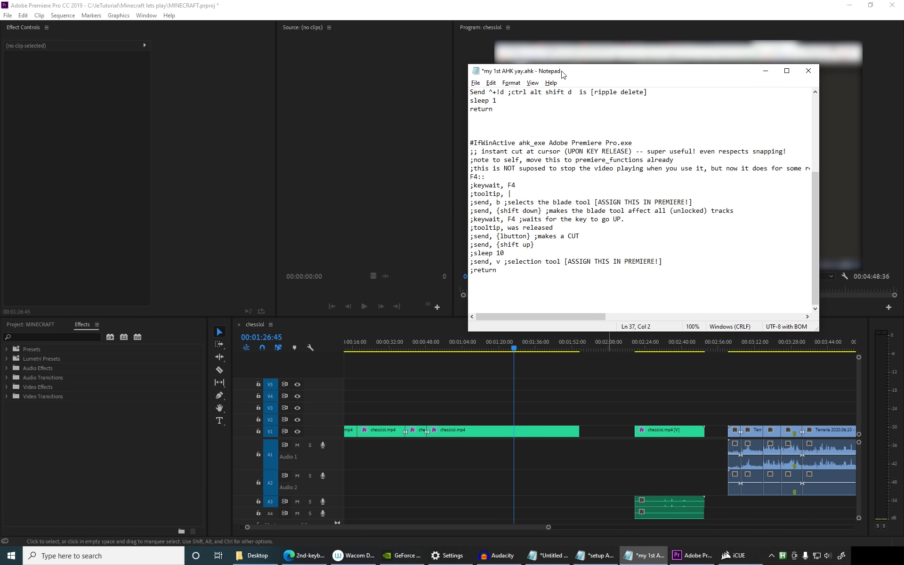
key("BackSpace")
Step: Delete the whole F4 instant-cut block from my 1st AHK yay.ahk, including its #IfWinActive line
left_click_drag(511, 276, 448, 134)
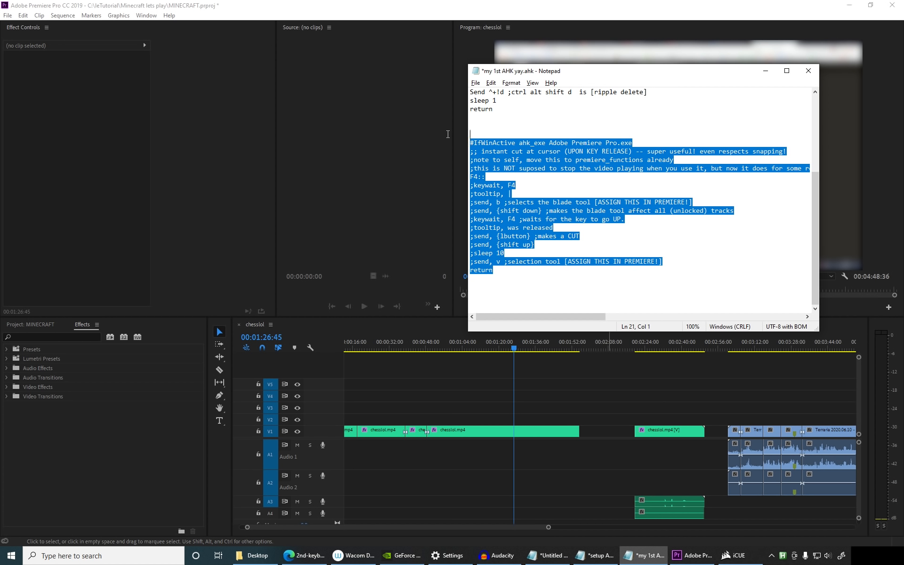
key("BackSpace")
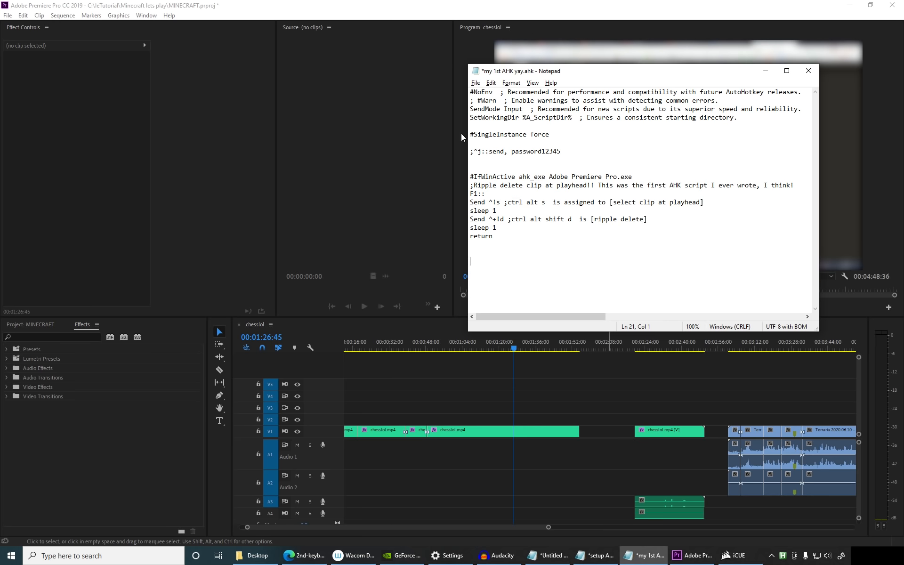
Step: Check the available editing commands and try to bring back earlier script text with repeated undos
left_click_drag(515, 75, 512, 76)
left_click(486, 84)
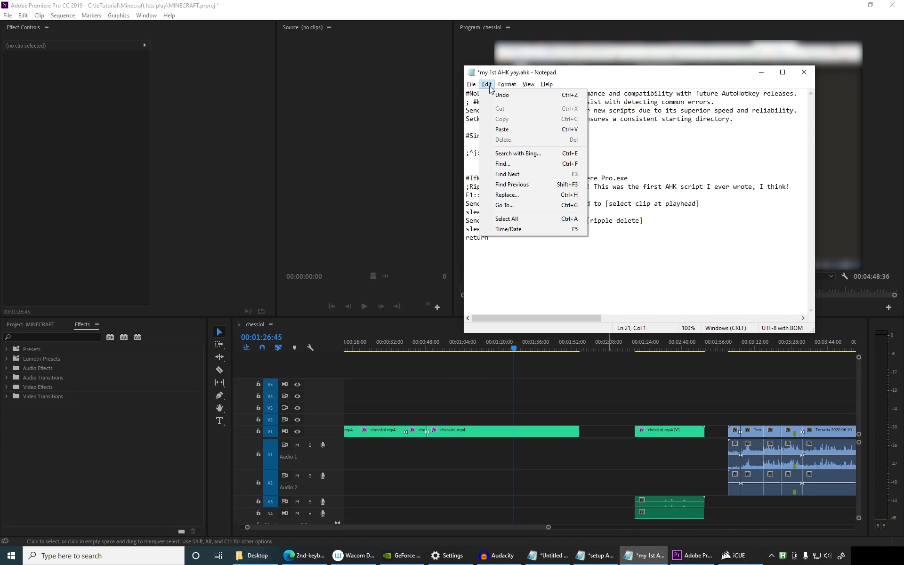
left_click(490, 84)
key("ctrl+z")
key("ctrl+z")
key("ctrl+z")
key("ctrl+z")
key("ctrl+z")
key("ctrl+z")
key("ctrl+z")
key("ctrl+z")
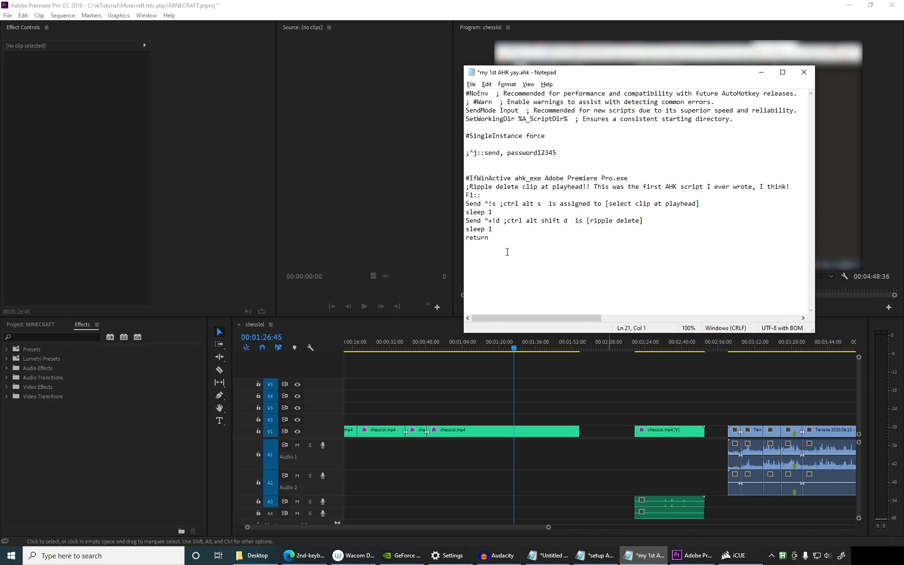
Step: Move the script window over the Source monitor and place the cursor on the line after the F1 script's return
mouse_move(546, 75)
left_mouse_down()
mouse_move(560, 68)
mouse_move(549, 65)
left_mouse_up()
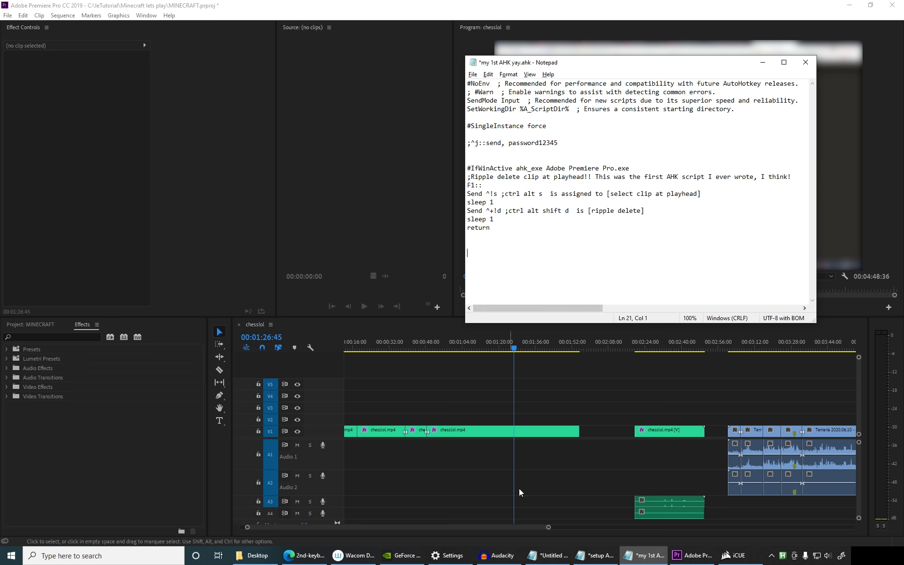
left_click_drag(545, 67, 421, 113)
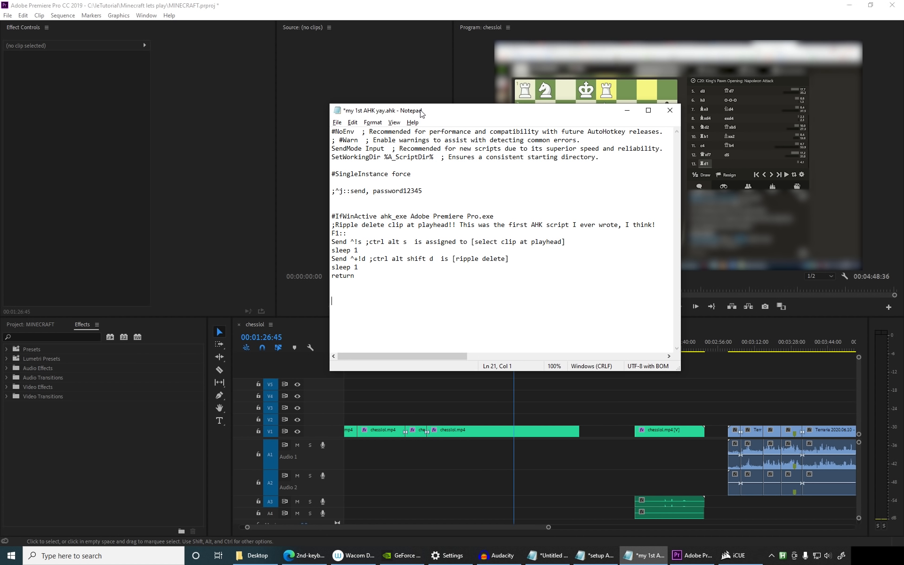
mouse_move(404, 294)
left_mouse_down()
mouse_move(332, 155)
mouse_move(394, 290)
left_mouse_up()
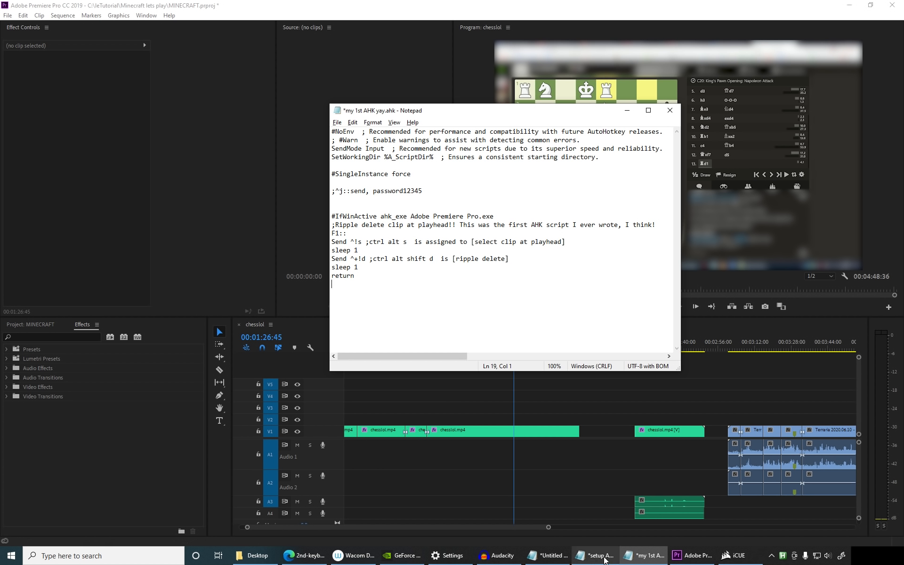
Step: Copy the F9 DELETE SINGLE CLIP AT CURSOR script from the GitHub page and paste it below the F1 script in my 1st AHK yay.ahk
left_click(304, 556)
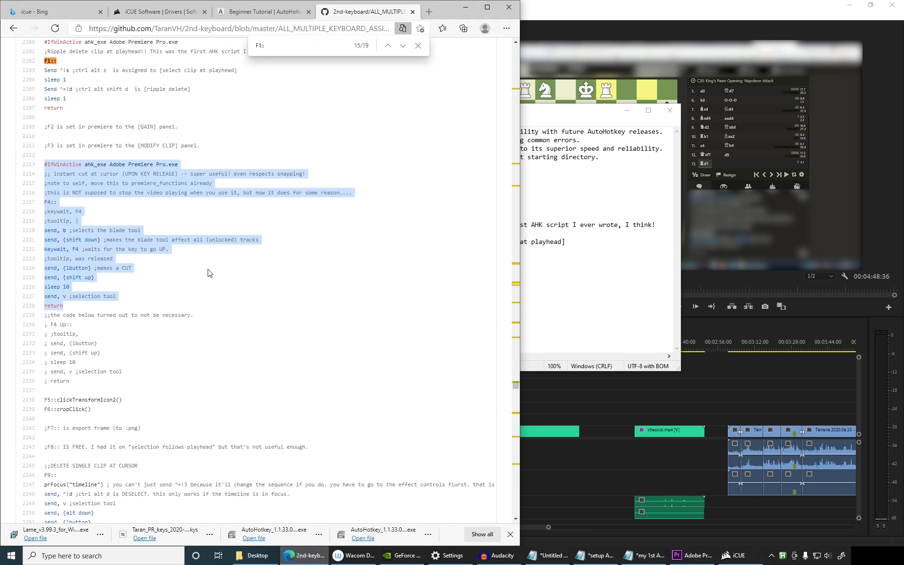
left_click(93, 330)
scroll(129, 332, "down", 5)
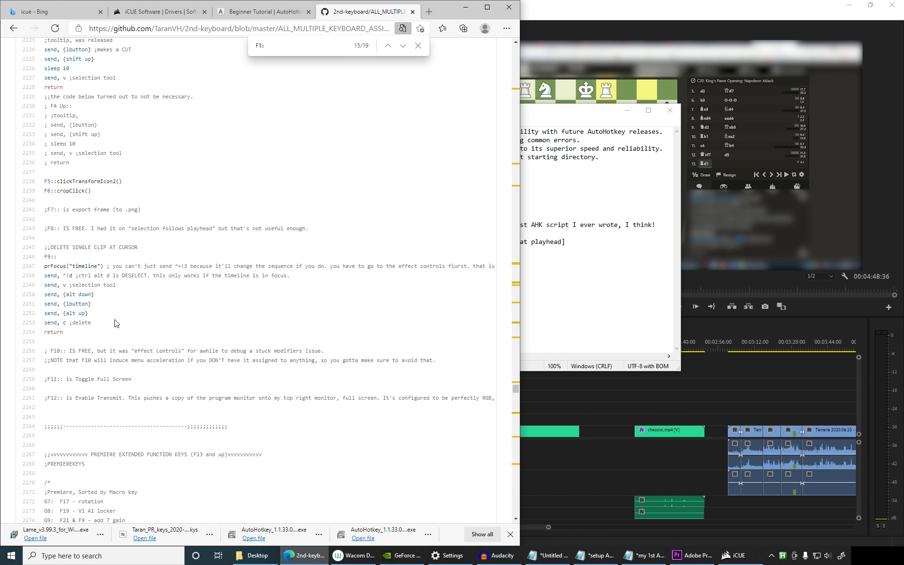
left_click_drag(107, 334, 35, 254)
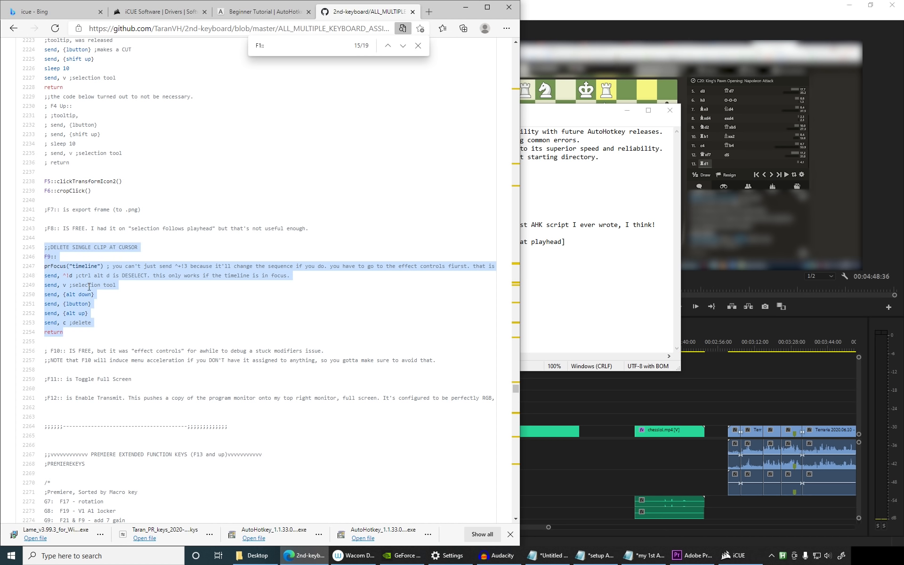
left_click_drag(557, 109, 611, 111)
key("ctrl+v")
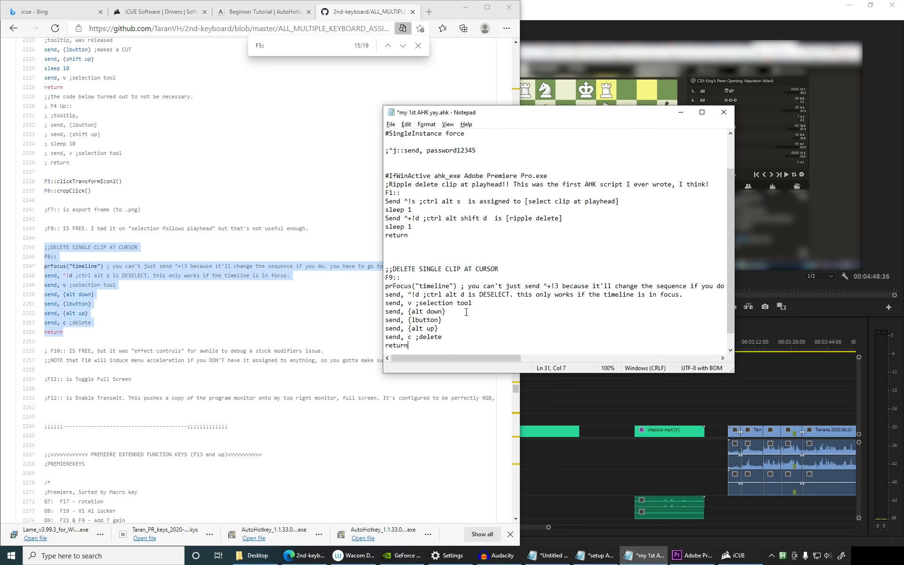
scroll(466, 312, "down", 1)
scroll(171, 237, "down", 2)
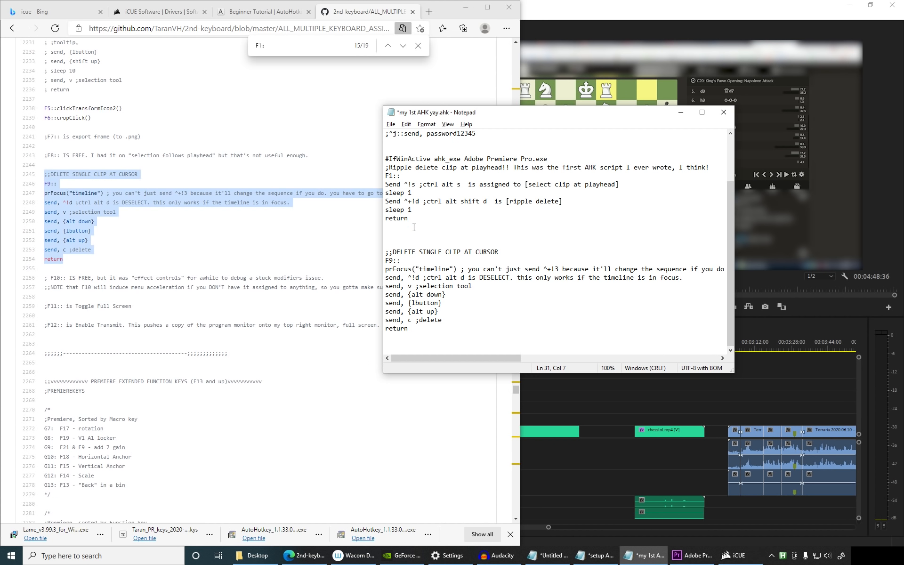
Step: Join the Send ^!s command onto the F1:: line, comment out the F9 script's prFocus line, and save the file
left_click(386, 186)
key("BackSpace")
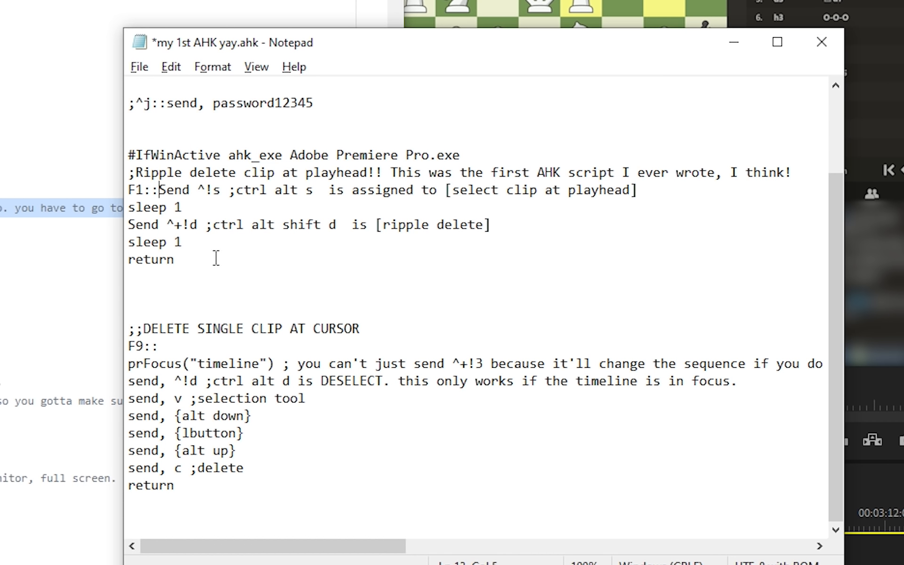
scroll(215, 258, "up", 1)
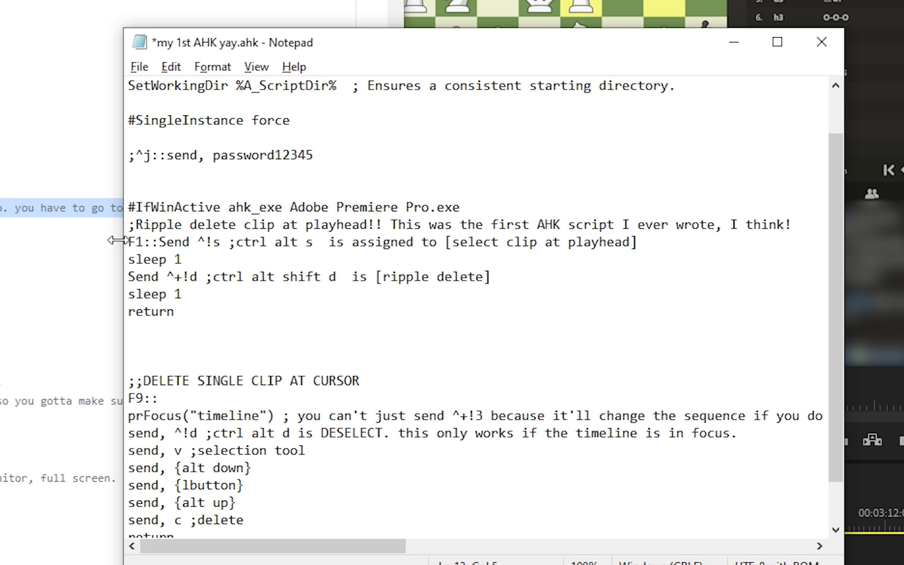
left_click_drag(129, 241, 658, 240)
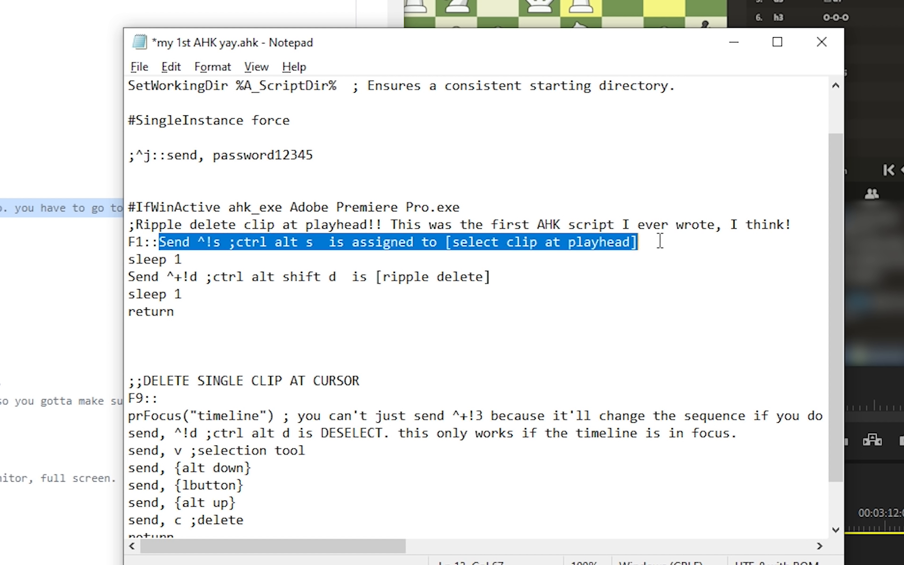
left_click(213, 259)
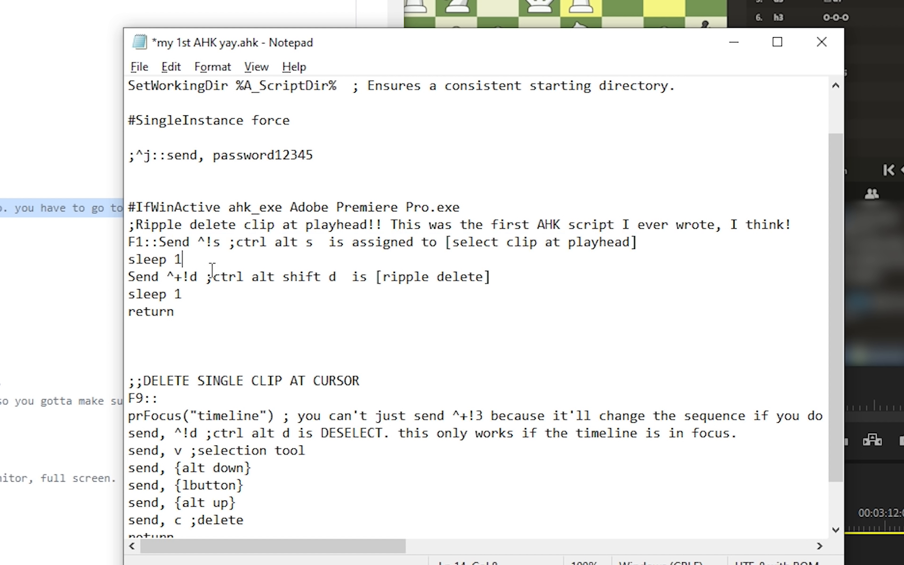
key("ctrl+s")
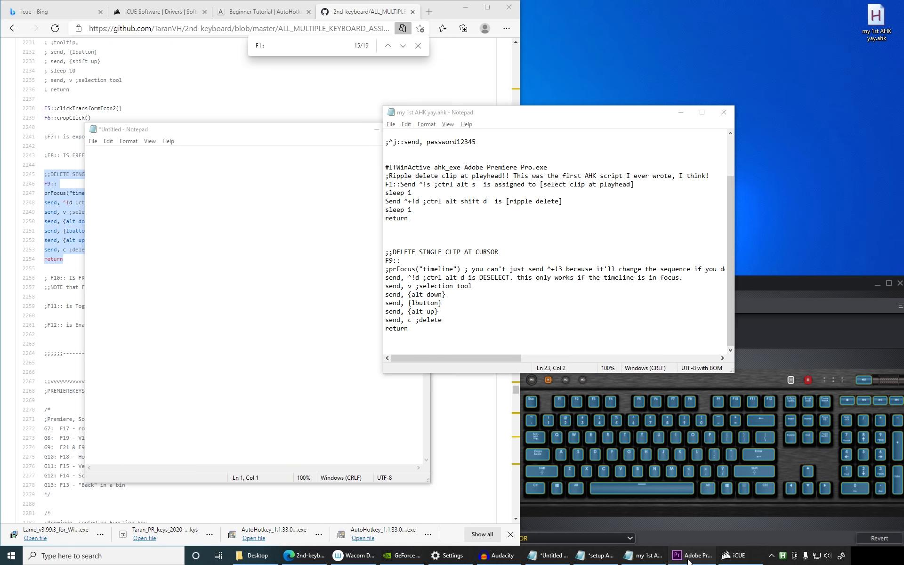
Step: Switch to Premiere Pro, select the clip at the playhead, and move the playhead onto the short chesslol.mp4 clip
left_click(689, 558)
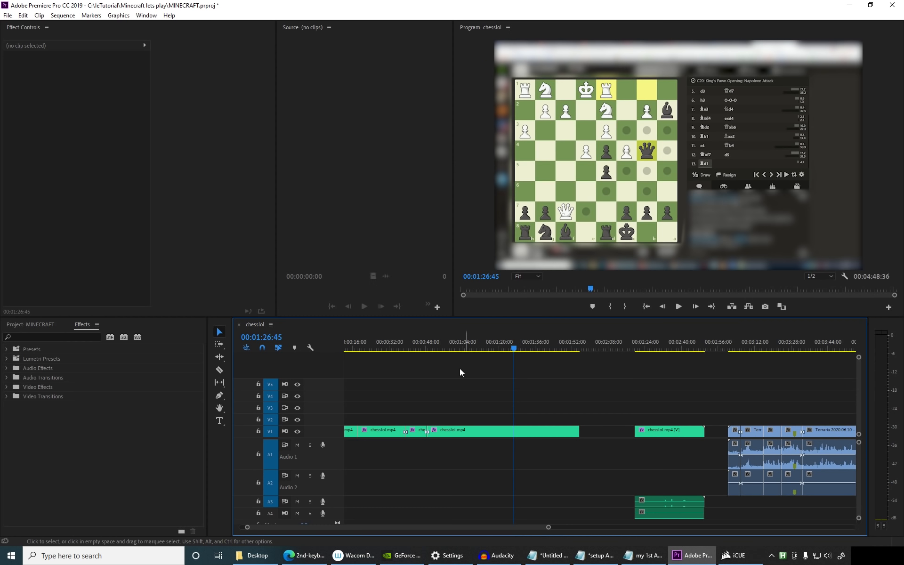
key("d")
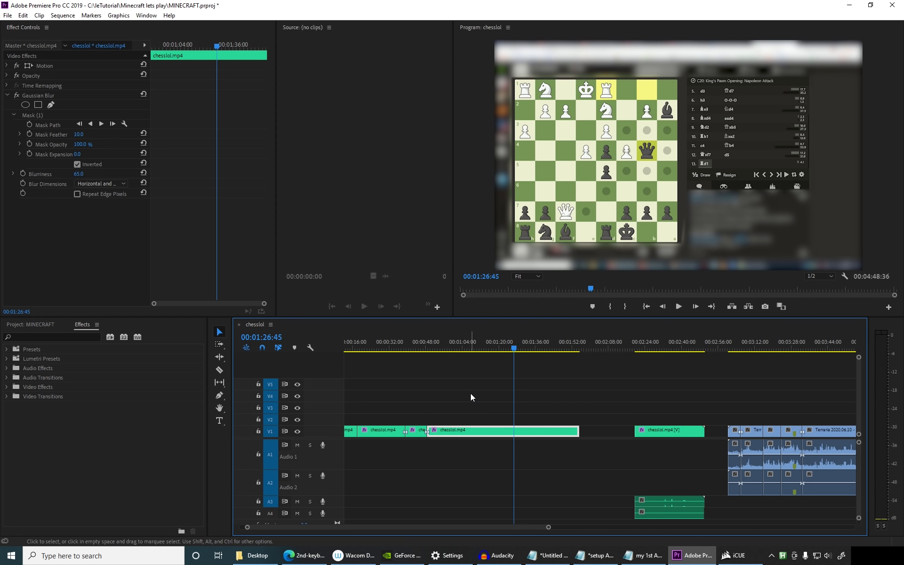
left_click(412, 349)
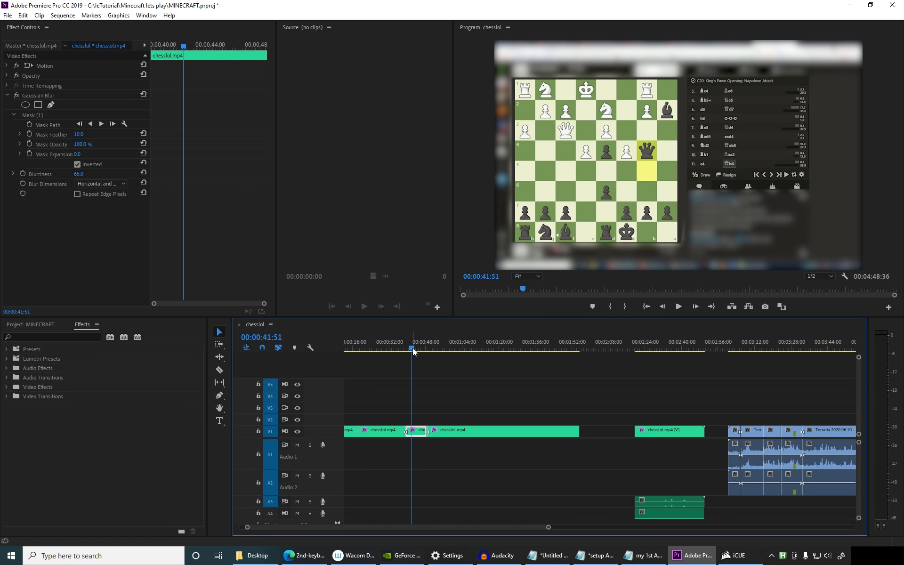
Step: Return to my 1st AHK yay.ahk and move the Send ^!s command back to its own line below F1::
left_click(651, 556)
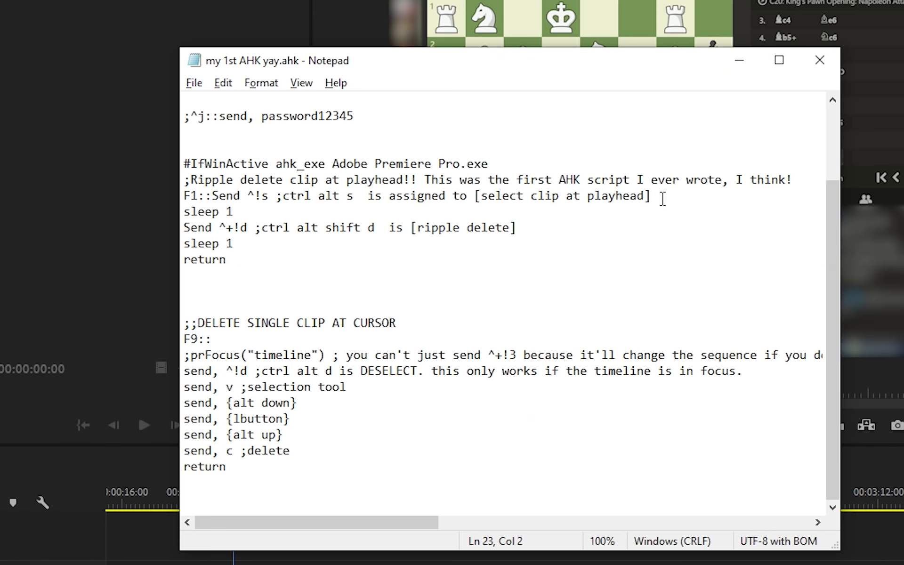
triple_click(558, 192)
left_click_drag(652, 195, 162, 194)
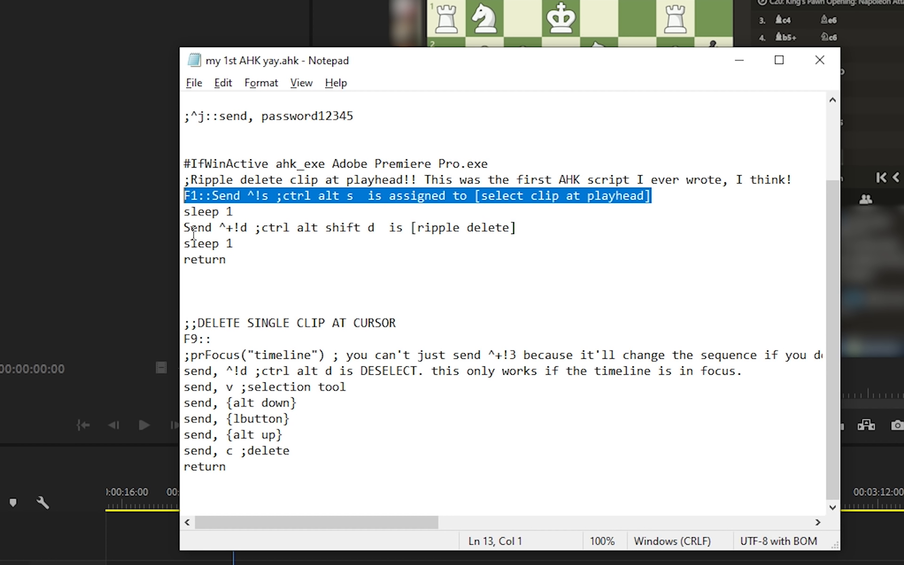
left_click_drag(184, 211, 248, 262)
left_click(212, 195)
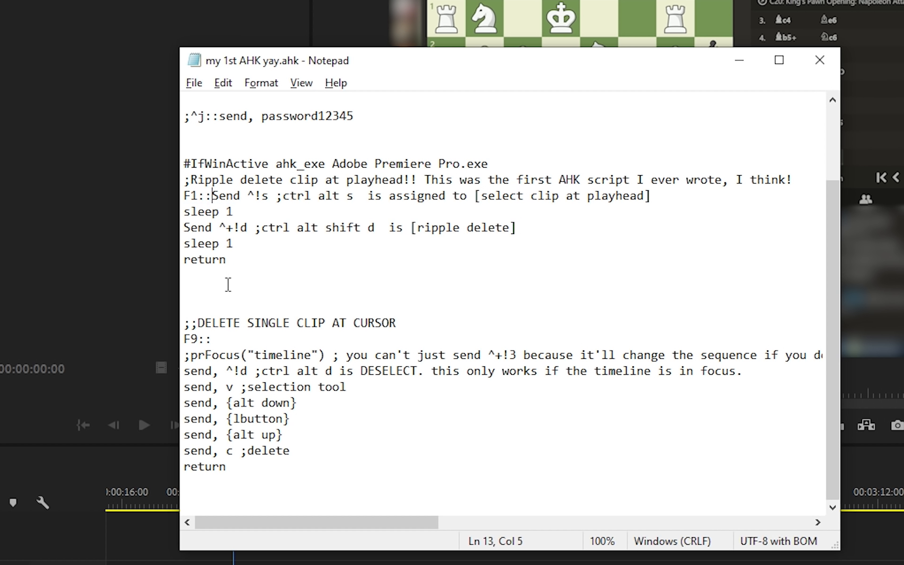
key("Return")
Step: Insert blank lines after the F1 script's last sleep 1 and delete its return line
left_click(244, 261)
key("Return")
key("Return")
key("Return")
key("Return")
key("Return")
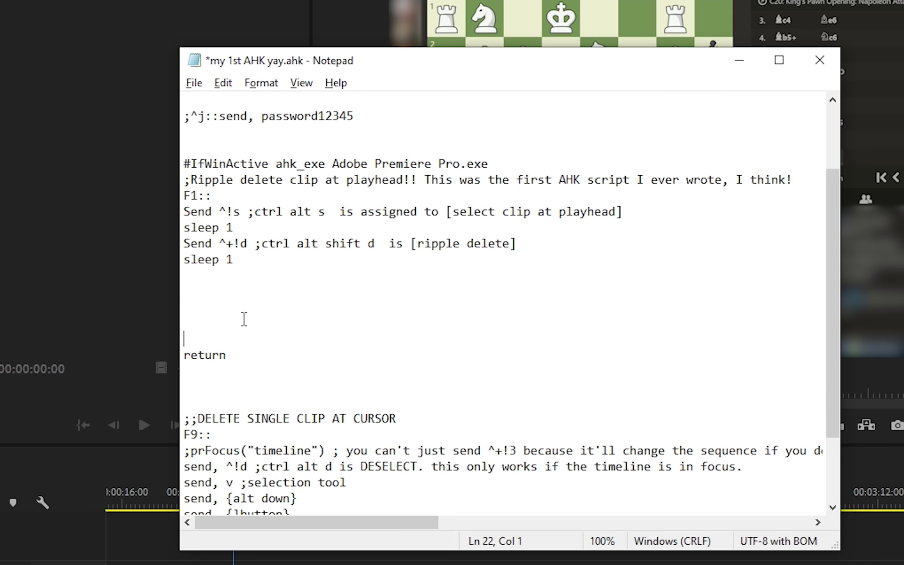
left_click_drag(250, 355, 169, 363)
key("BackSpace")
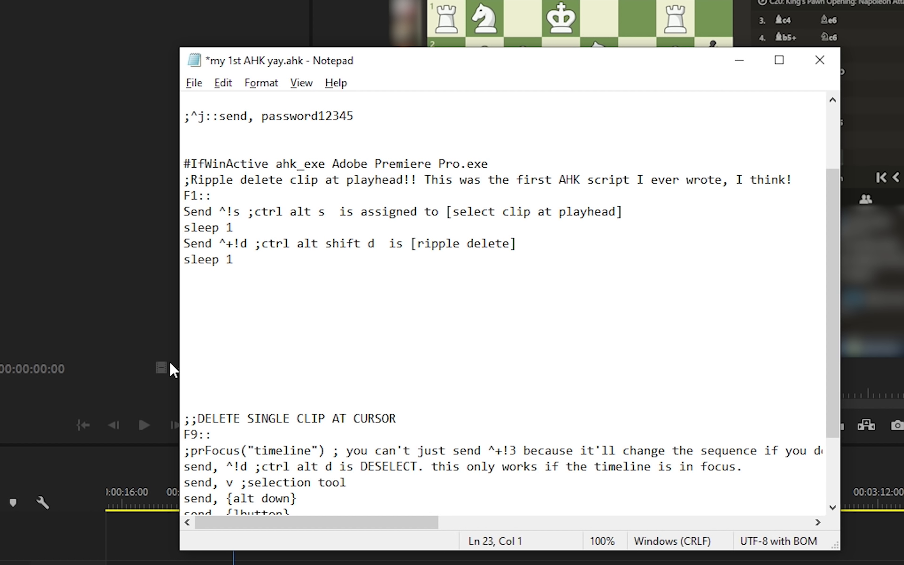
Step: Add the hotkey labels f2::, f3:: and f4:: on separate lines below the F1 script
scroll(225, 398, "down", 1)
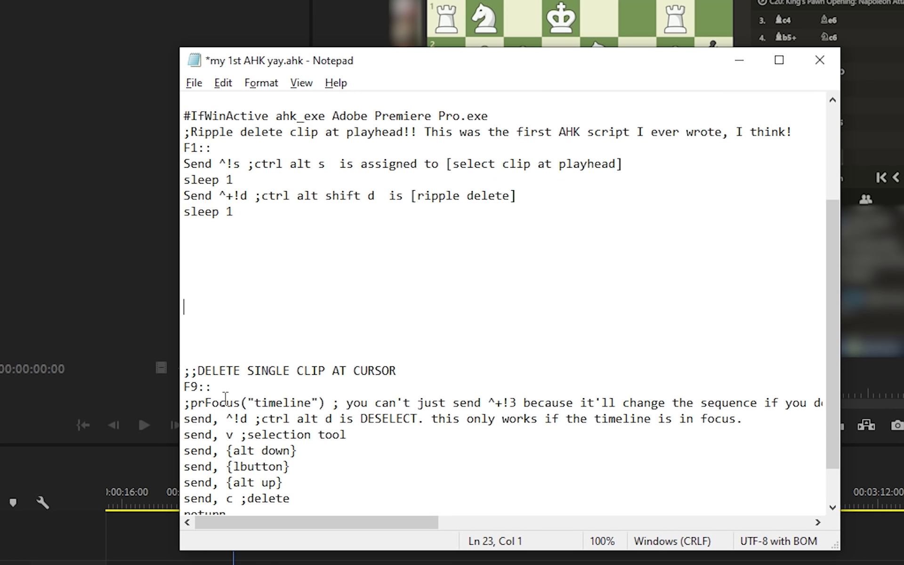
scroll(221, 224, "down", 1)
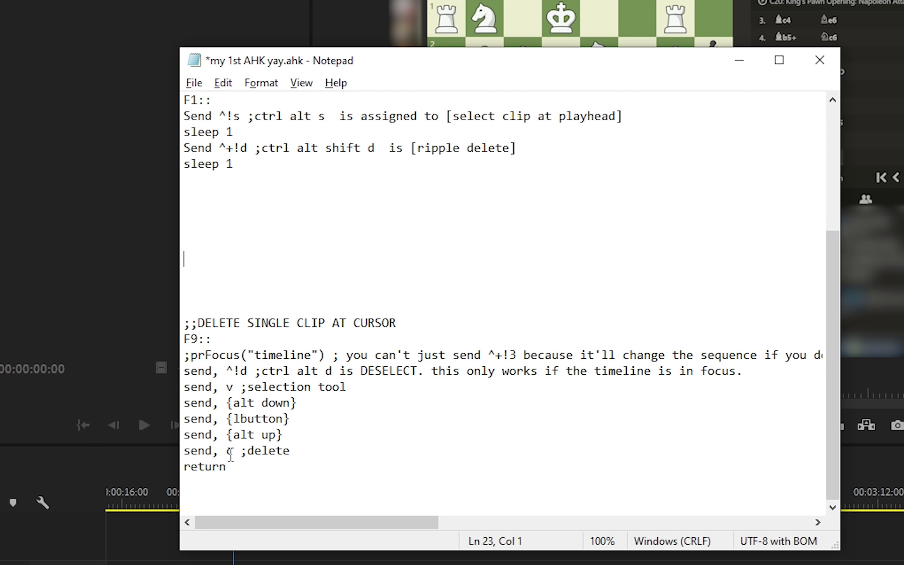
scroll(235, 189, "up", 1)
left_click(235, 255)
type("f2")
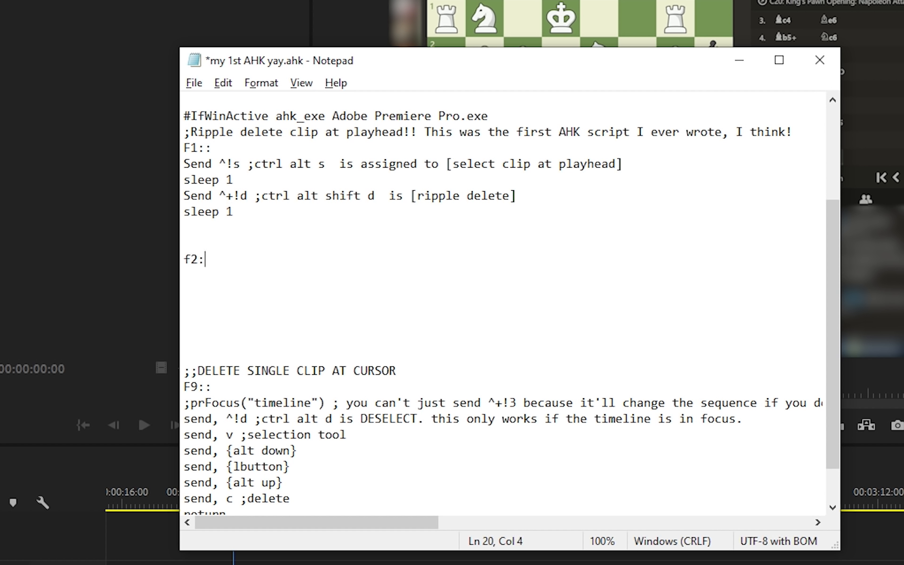
type("::")
key("Return")
type("f3::")
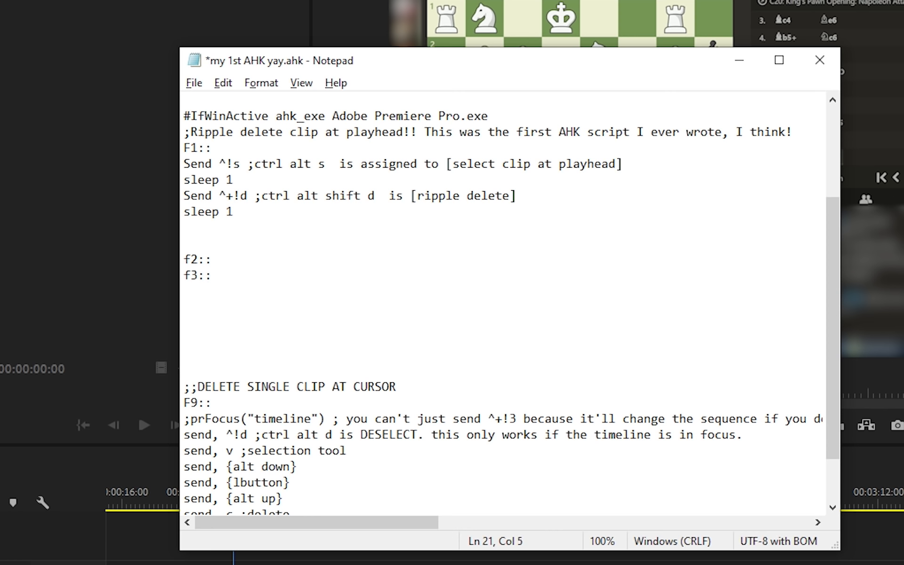
key("Return")
type("f4")
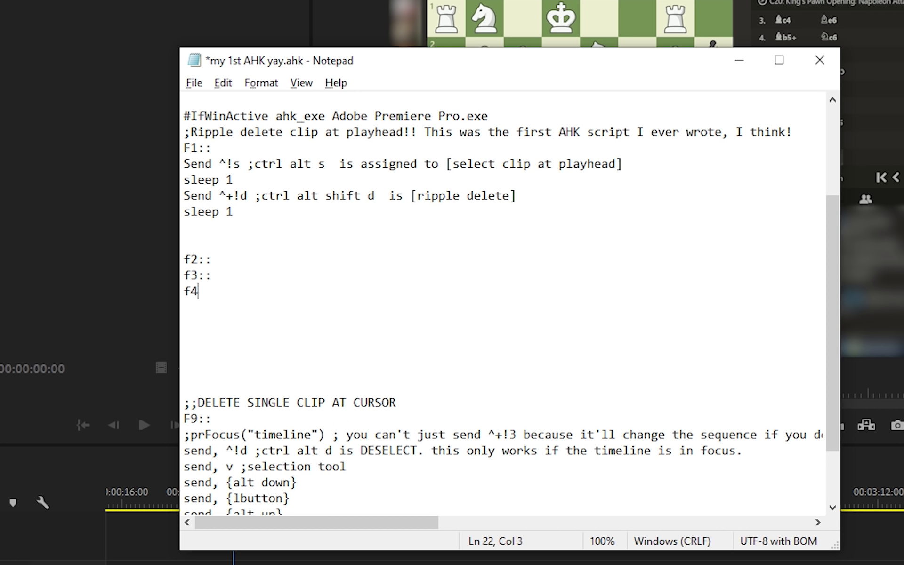
type("::")
key("Return")
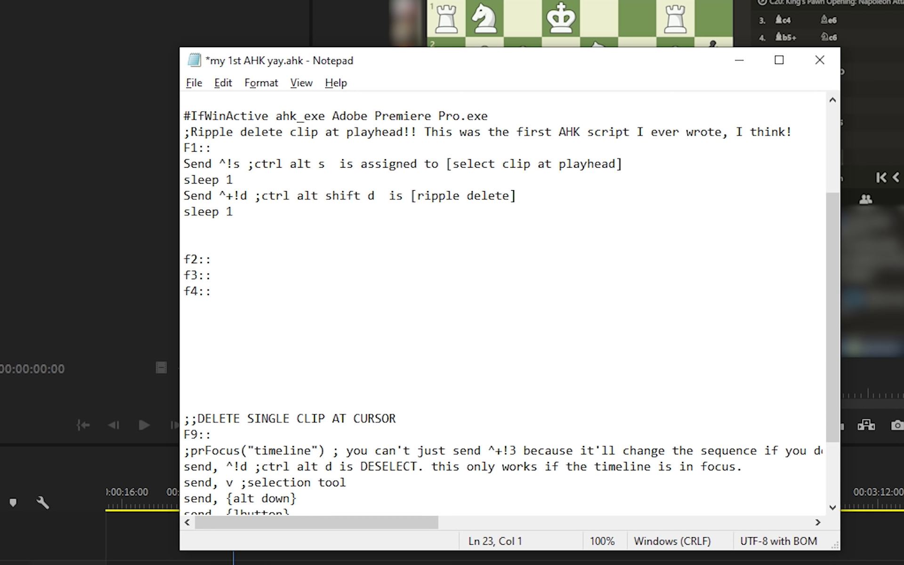
Step: Add msgbox, hewwo and a return line below f4::, and save the script
type("msgbox, hewwo")
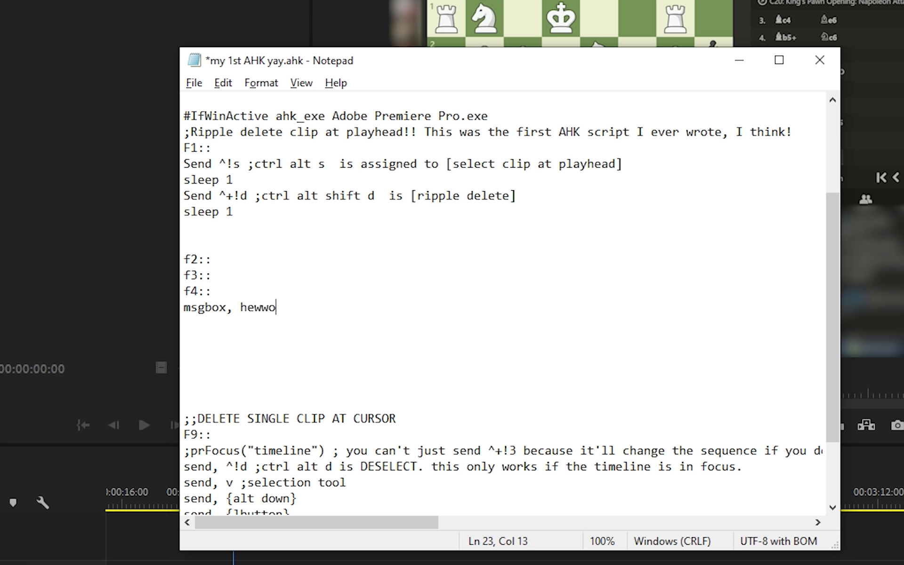
key("Return")
type("return")
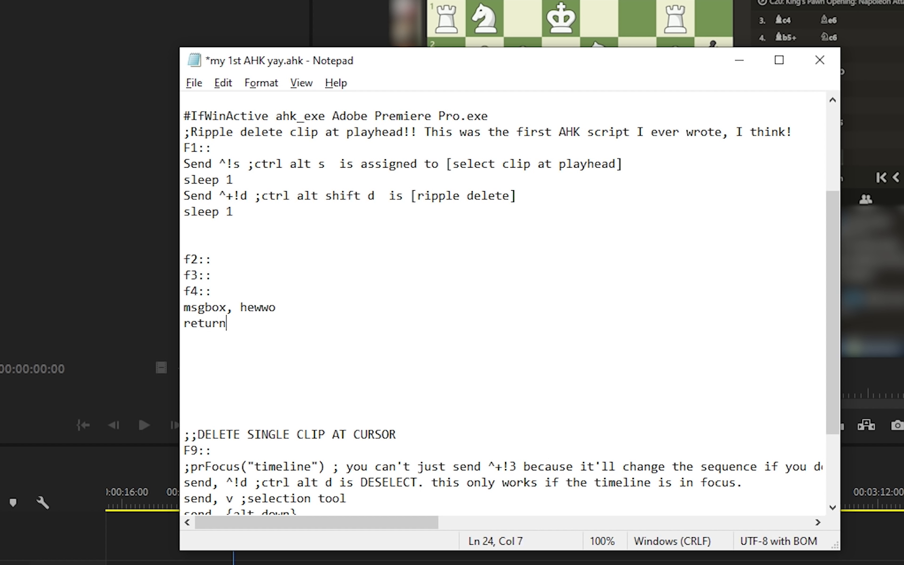
key("ctrl+s")
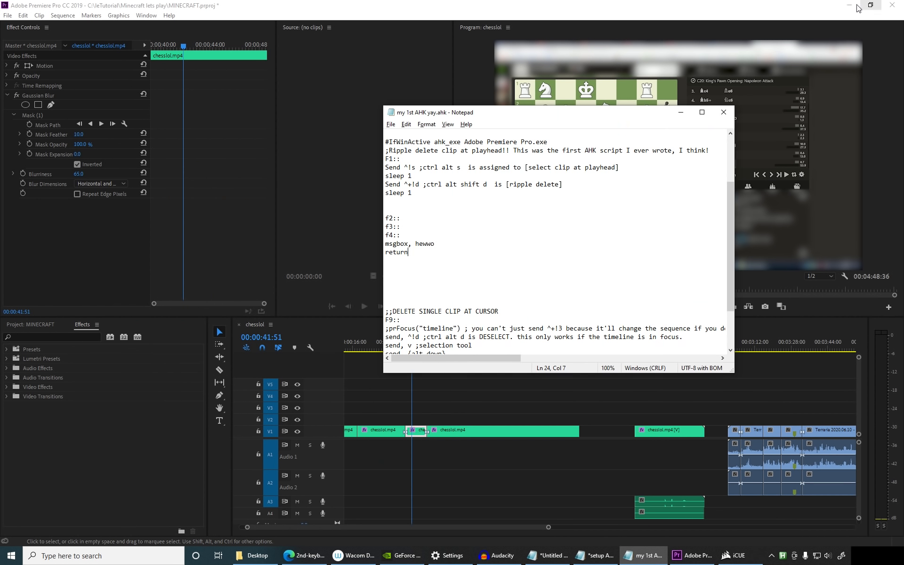
Step: Relaunch my 1st AHK yay.ahk from the desktop and switch back to Premiere Pro
left_click(856, 6)
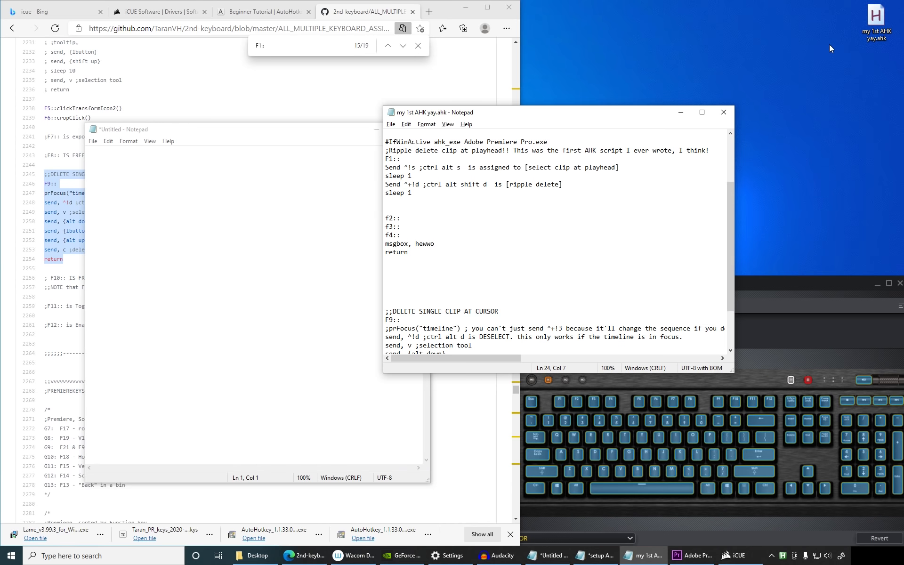
left_click(880, 16)
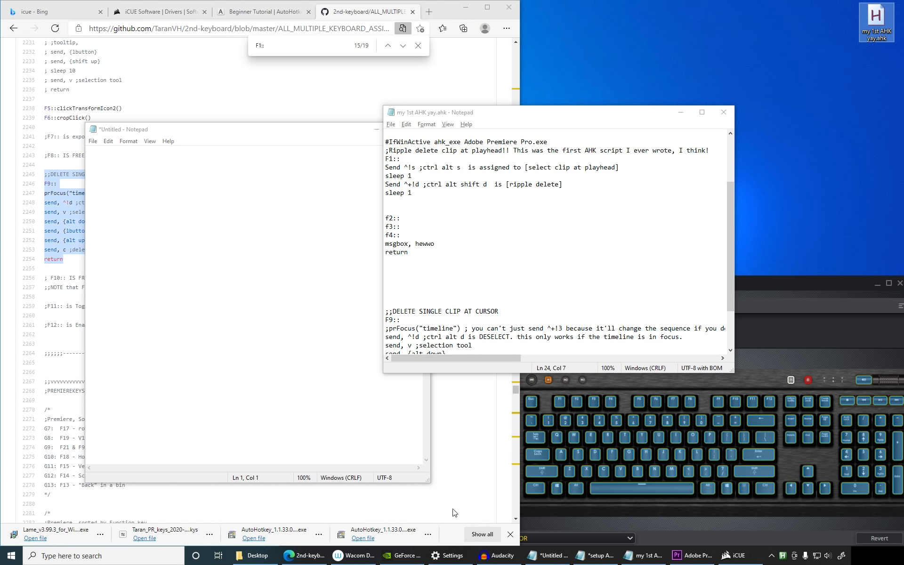
left_click(695, 555)
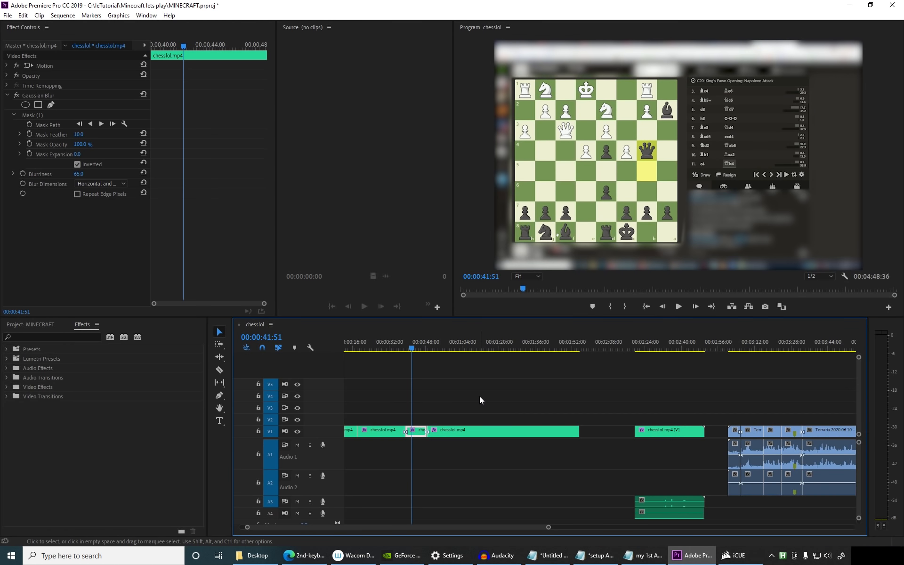
Step: Test the F1 script repeatedly on the chesslol.mp4 clips at the playhead, dismissing the message box each time
key("F1")
key("Return")
key("F1")
key("Return")
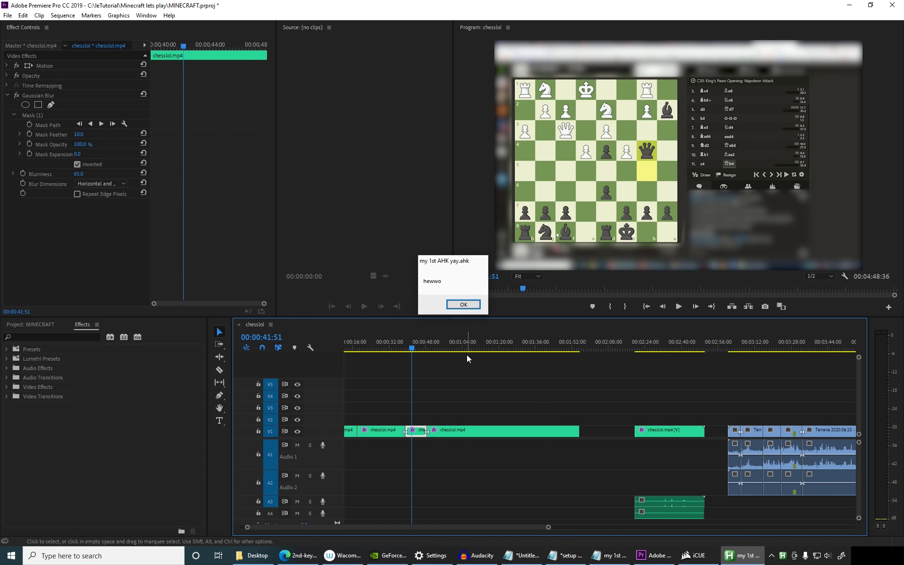
key("F1")
key("Return")
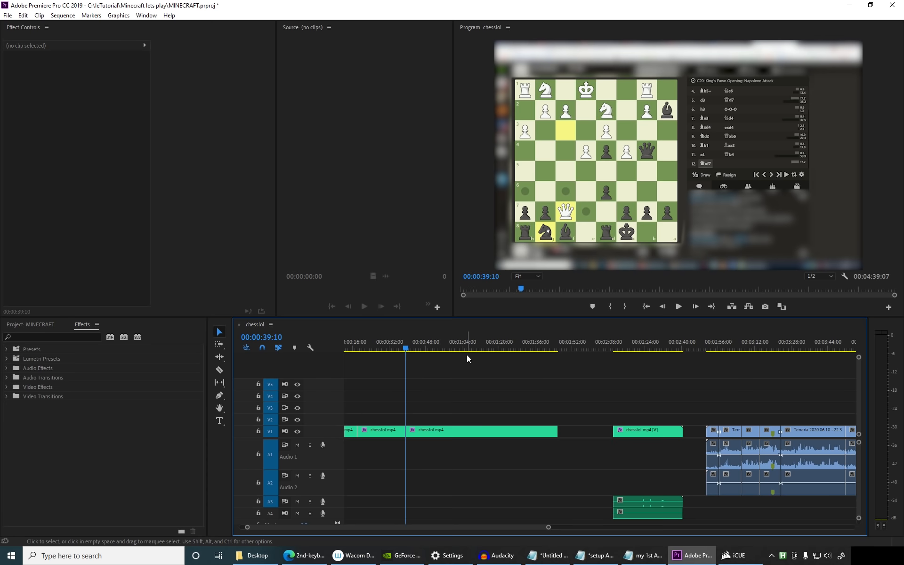
key("F1")
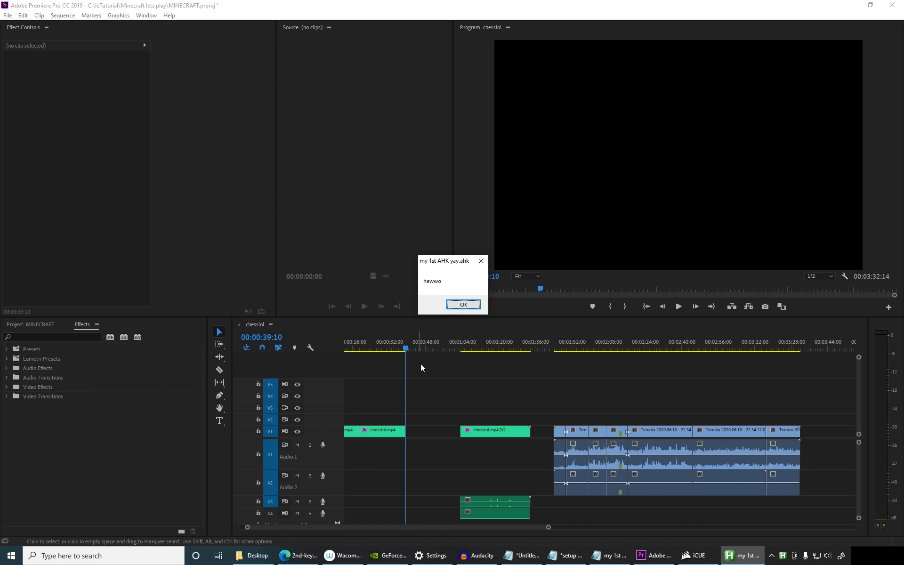
left_click(455, 309)
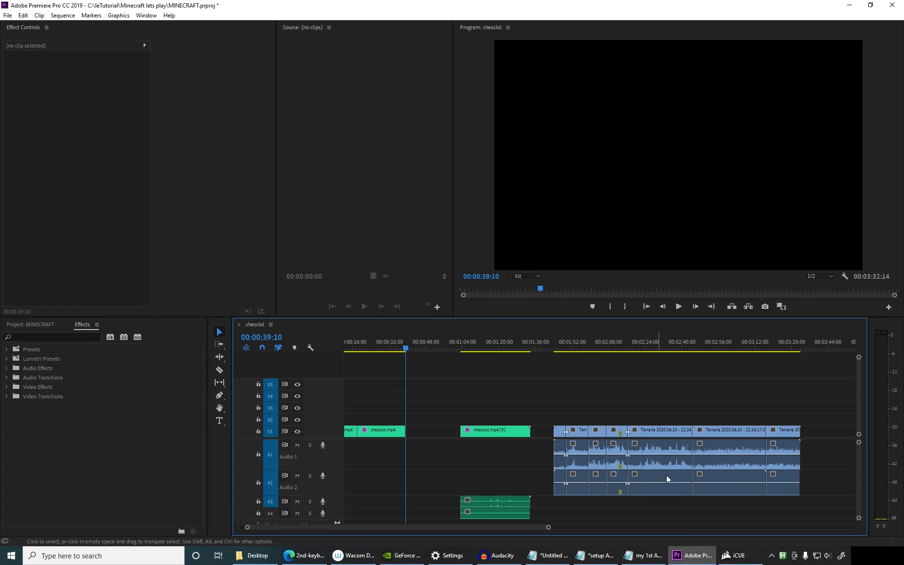
Step: Add a return line after the last sleep 1 of the F1 script in my 1st AHK yay.ahk and save it
left_click(728, 554)
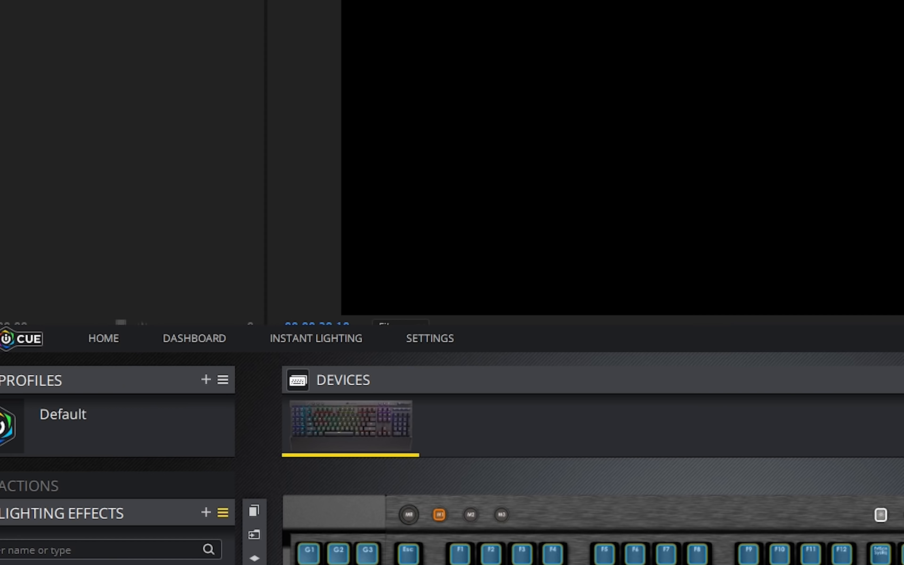
key("alt+Tab")
left_click(175, 192)
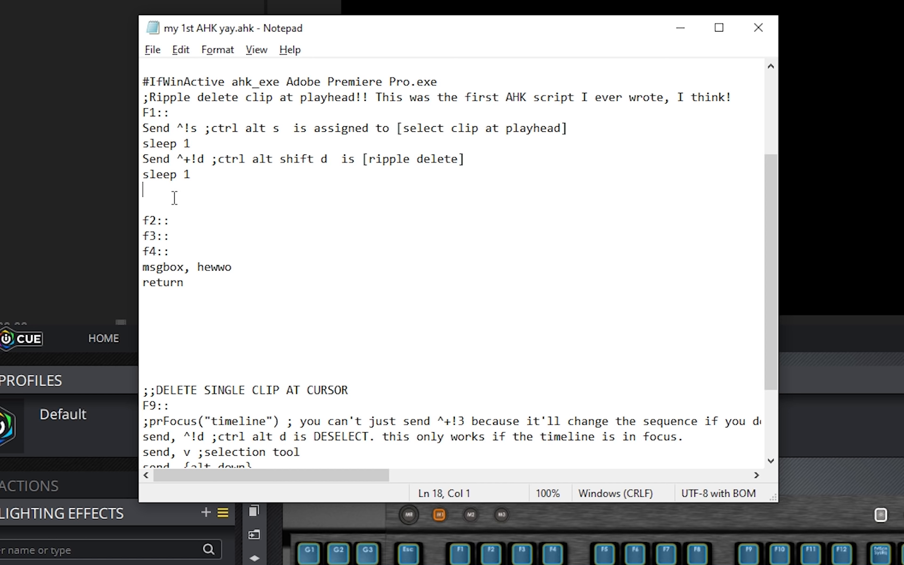
type("return")
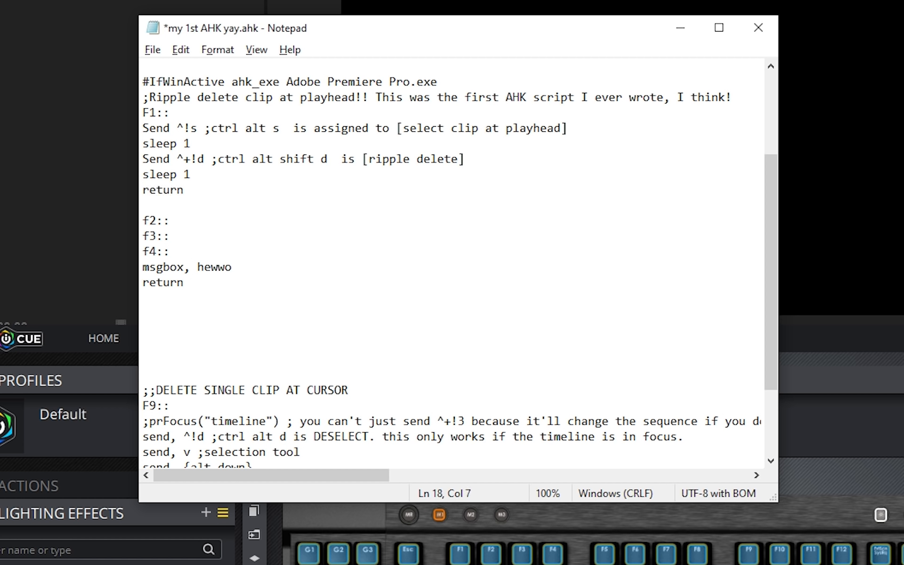
left_click_drag(208, 117, 244, 283)
left_click(221, 192)
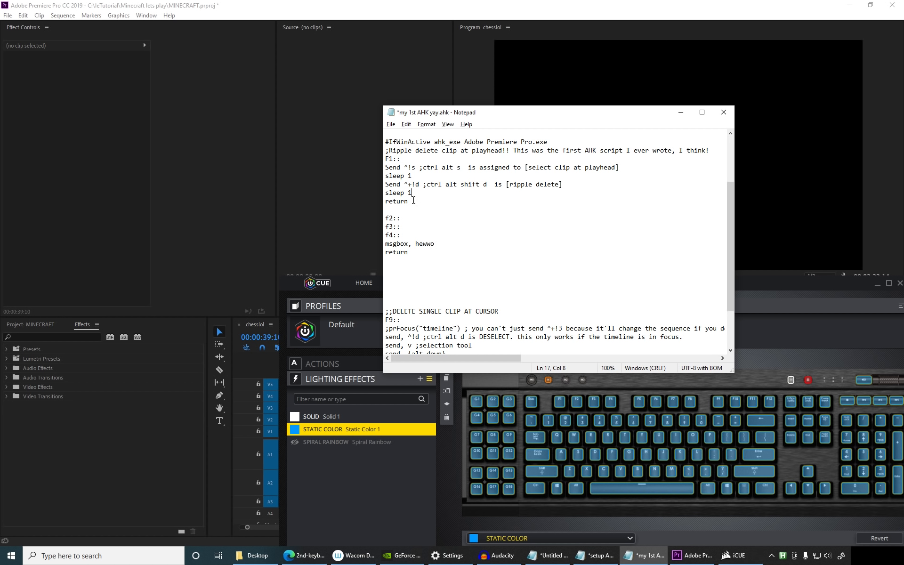
key("ctrl+s")
Step: Switch to the GitHub page in the browser and copy the DELETE SINGLE CLIP AT CURSOR script for F9
key("alt+Tab")
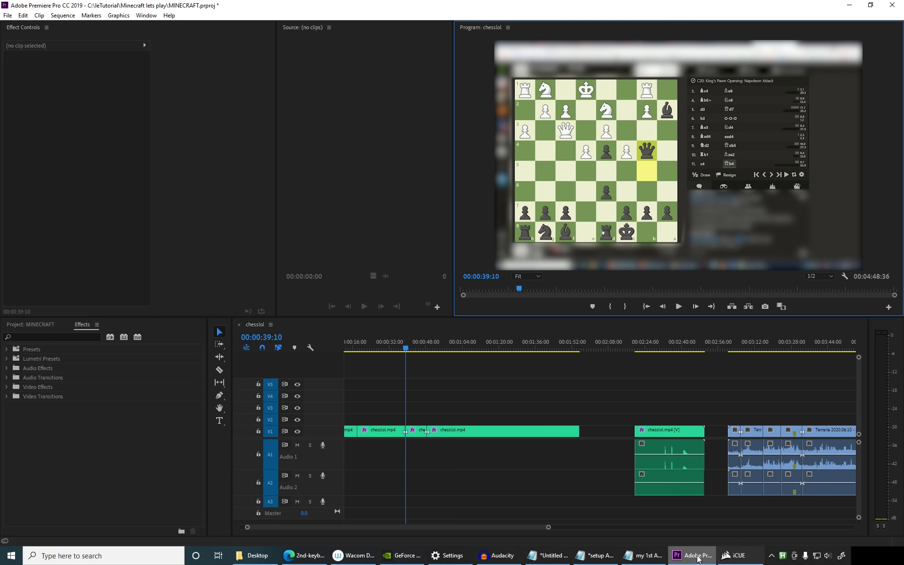
left_click(643, 555)
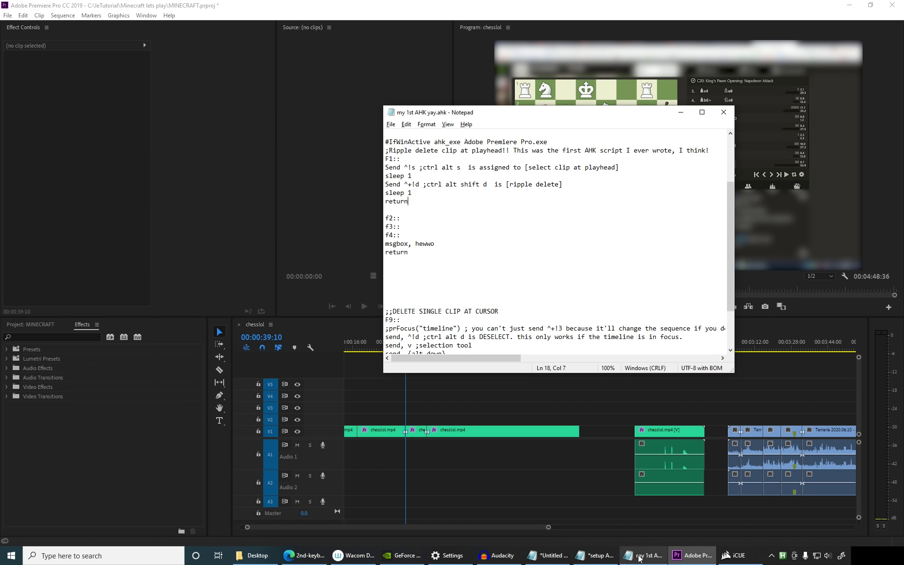
left_click(547, 556)
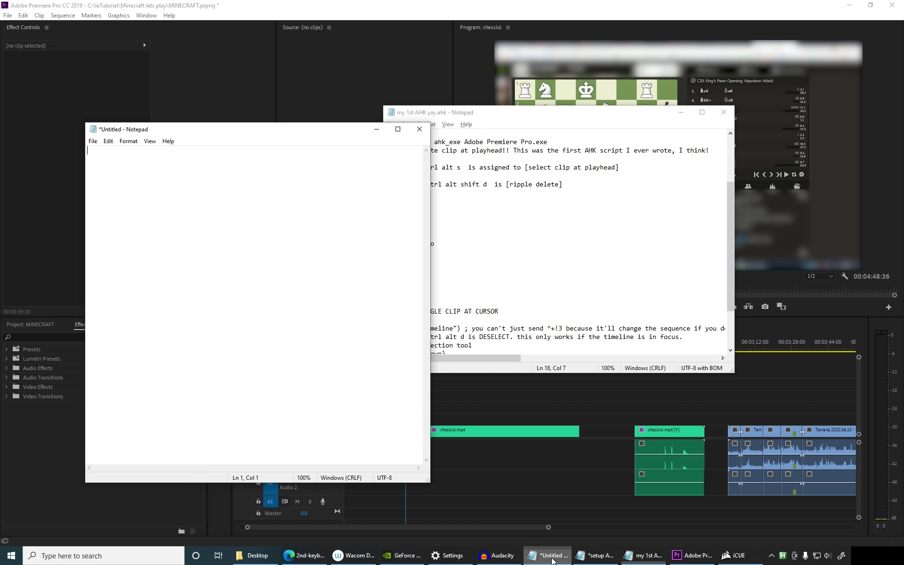
left_click(500, 557)
left_click(500, 556)
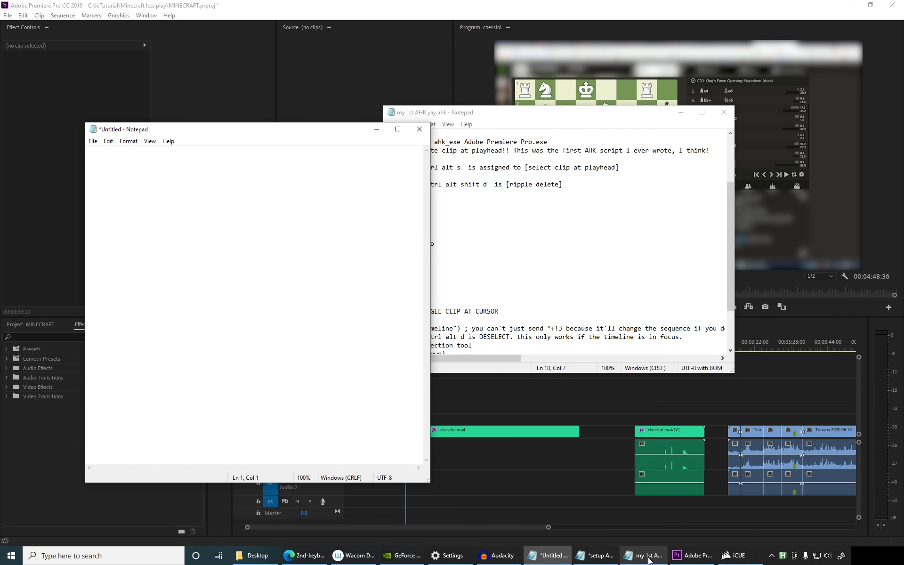
key("alt+Tab")
left_click_drag(107, 262, 43, 179)
Step: Replace the existing F9 script in my 1st AHK yay.ahk with the copied GitHub version and save the file
left_click(525, 252)
scroll(525, 236, "down", 2)
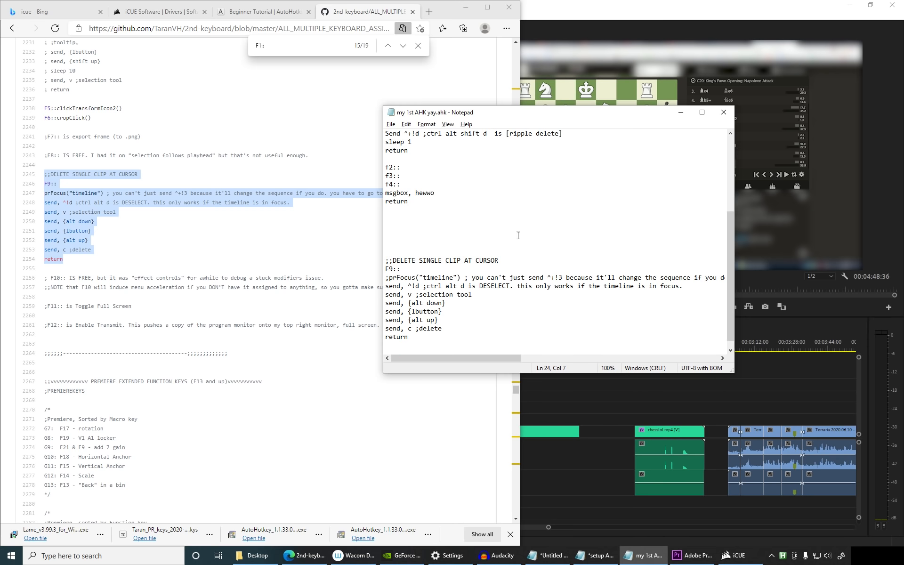
left_click(491, 334, "shift")
key("Return")
key("Return")
key("Return")
key("Return")
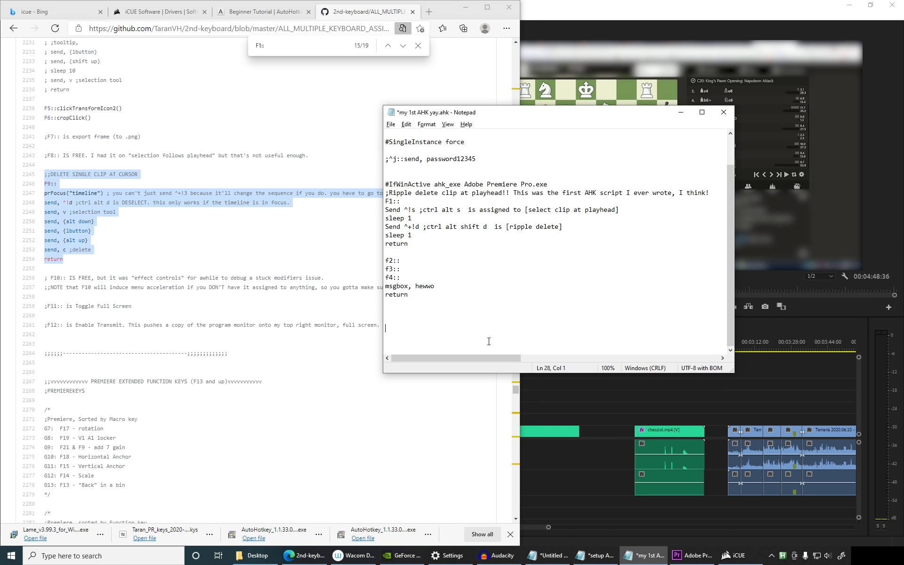
key("Return")
key("BackSpace")
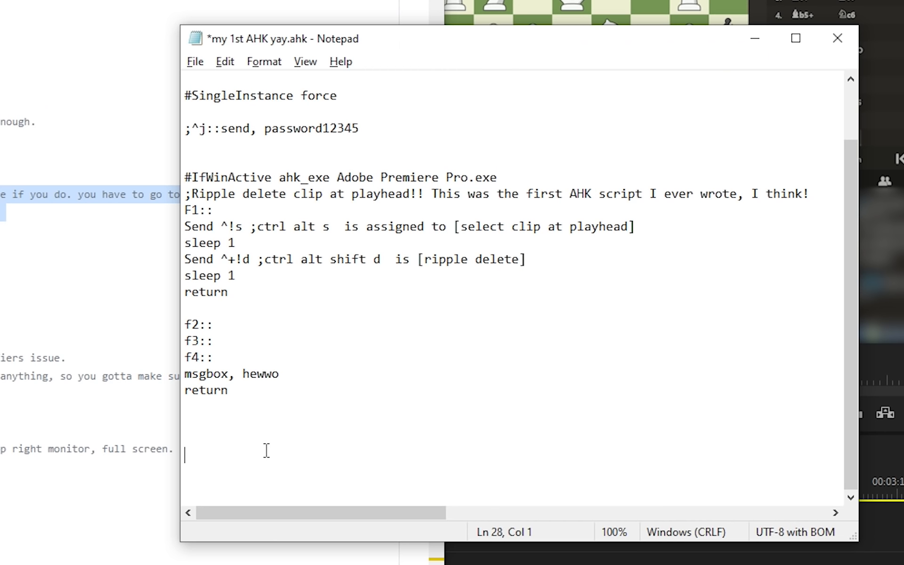
key("ctrl+v")
scroll(266, 451, "down", 1)
key("Return")
key("Return")
key("ctrl+s")
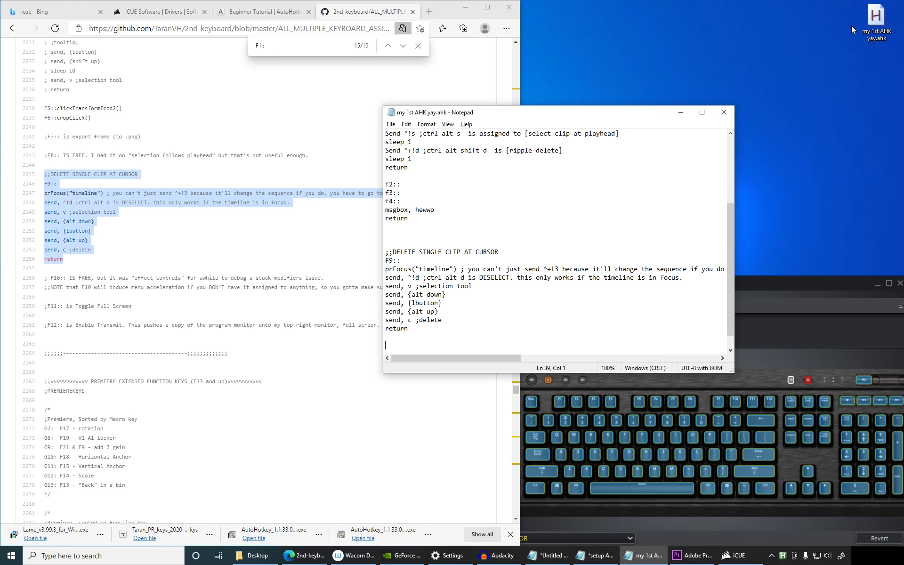
Step: Relaunch my 1st AHK yay.ahk from the desktop, close the error dialog and examine the prFocus("timeline") call in the F9 script
double_click(875, 21)
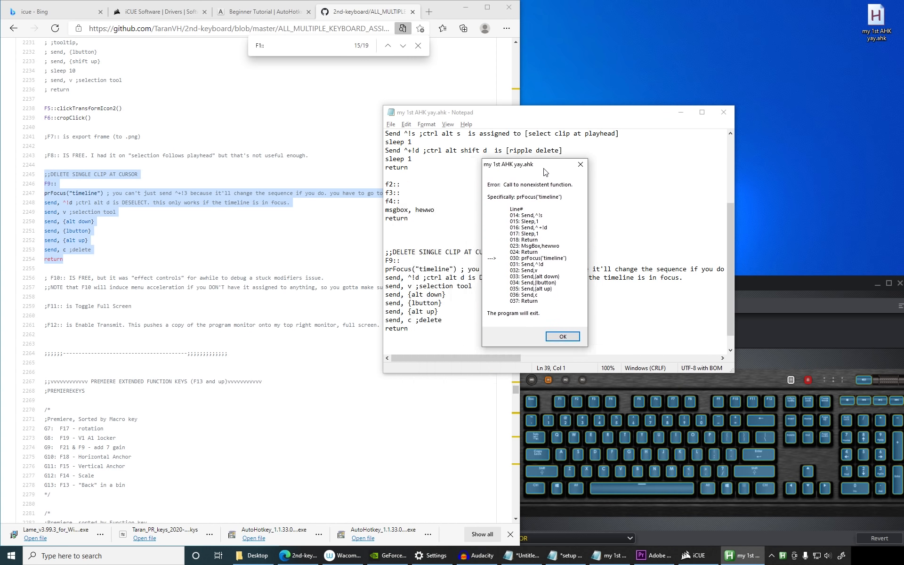
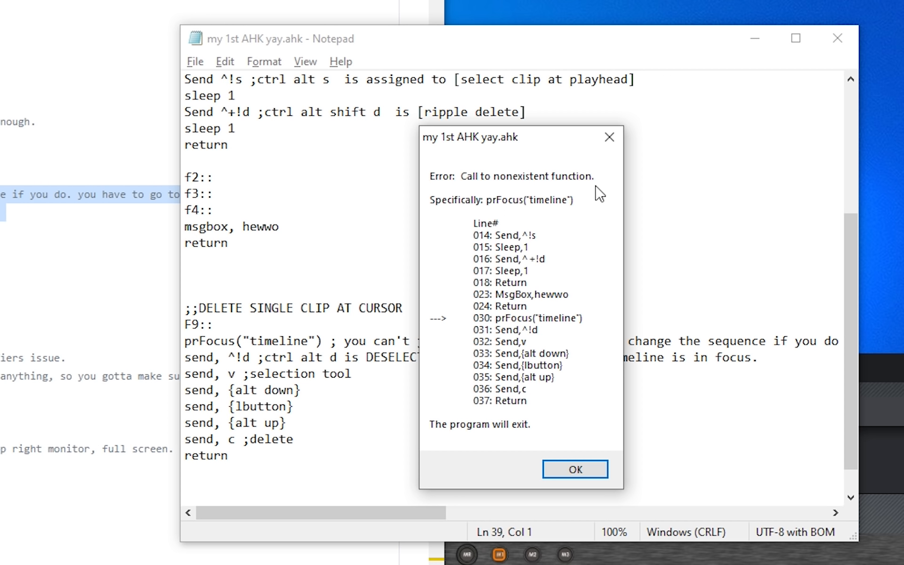
left_click(610, 142)
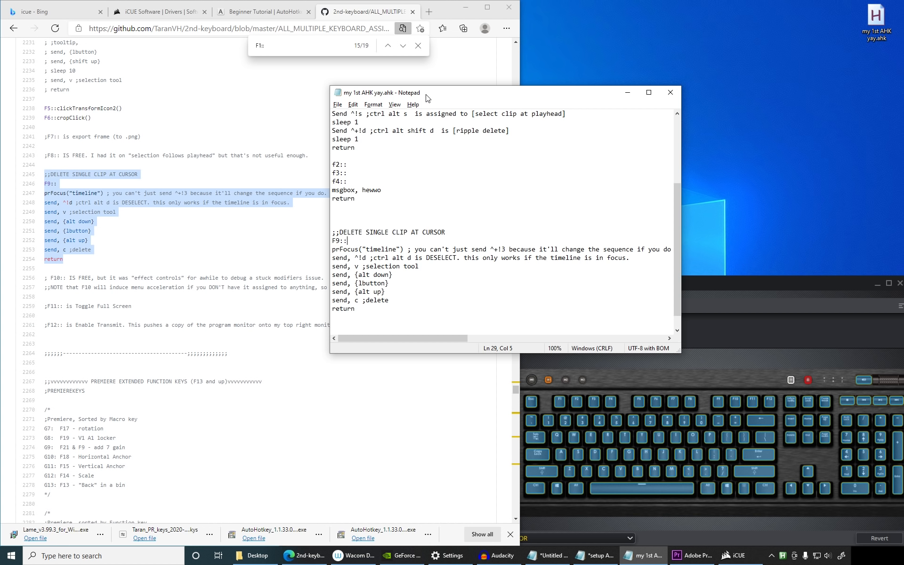
scroll(292, 282, "down", 1)
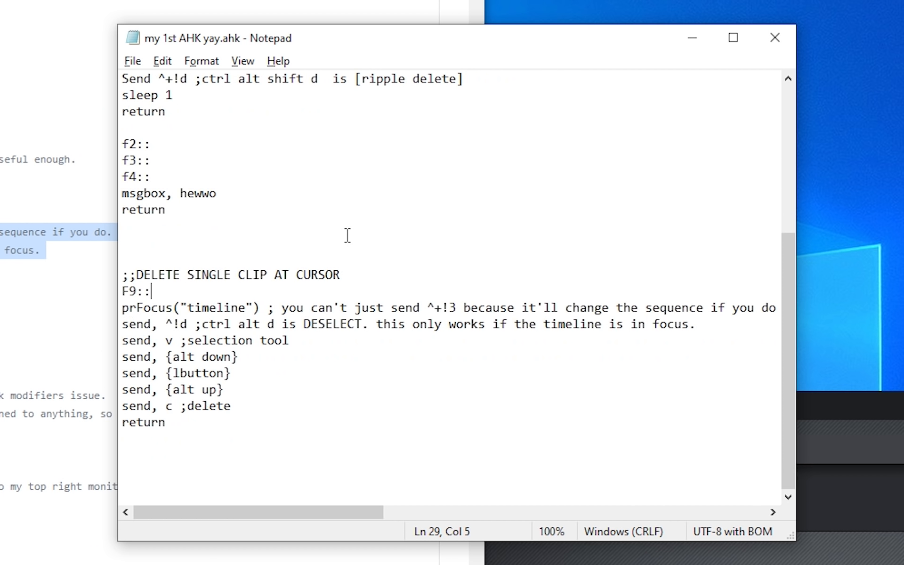
double_click(148, 306)
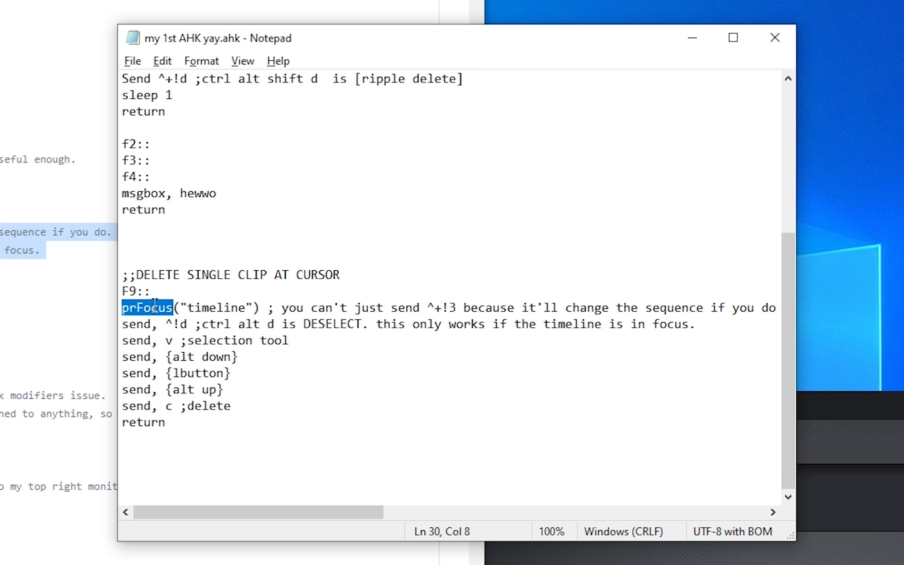
left_click_drag(122, 306, 262, 306)
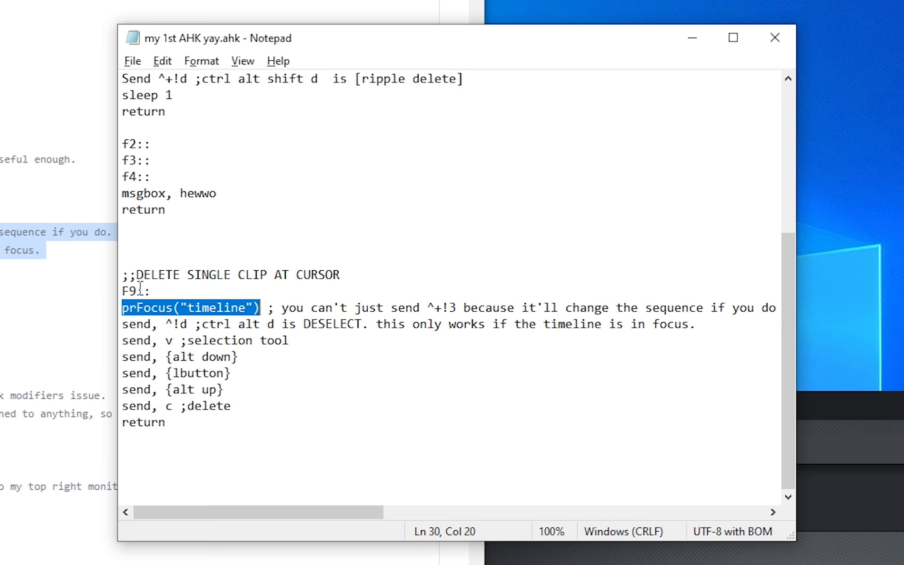
left_click_drag(123, 272, 197, 428)
left_click(200, 427)
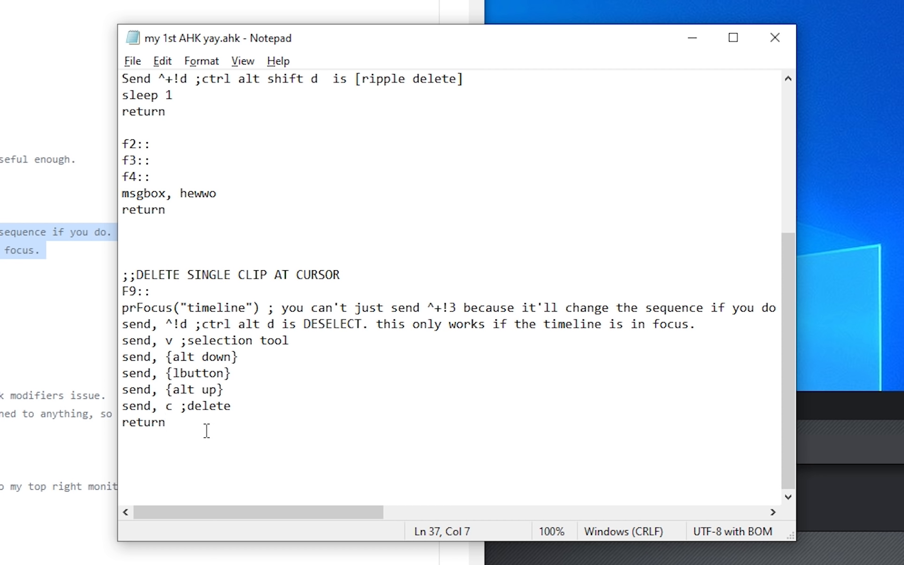
double_click(158, 306)
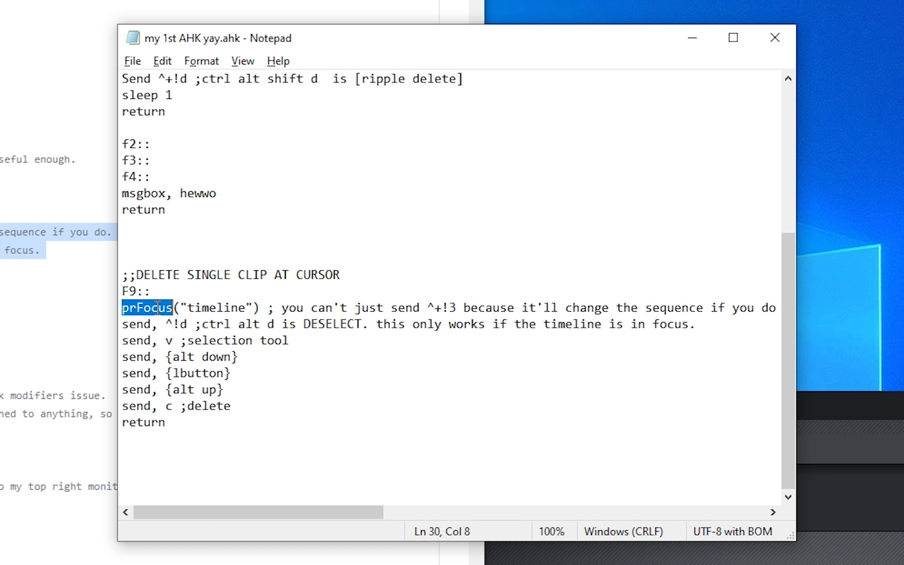
left_click(200, 427)
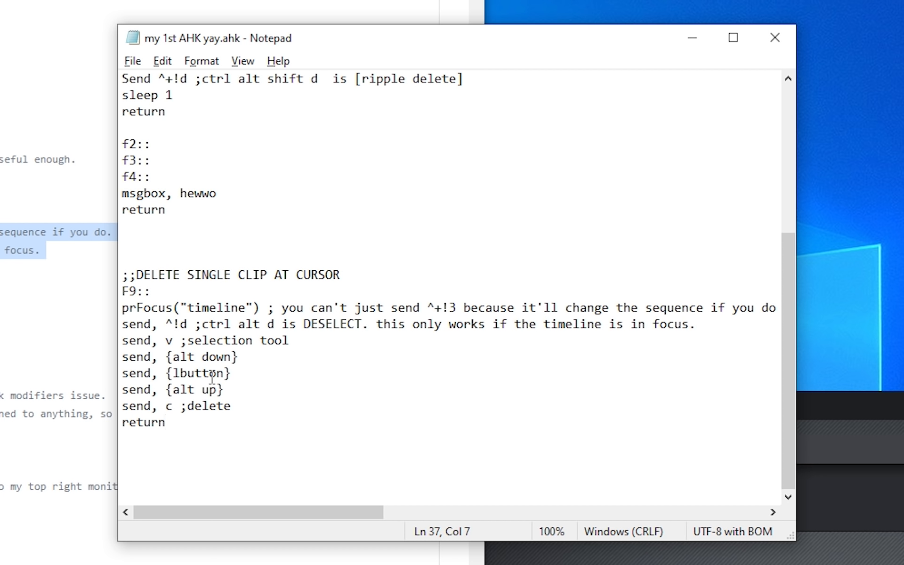
Step: Copy prFocus( from the F9 script and paste it below the final return, completing it as prFocus()
key("Return")
key("Return")
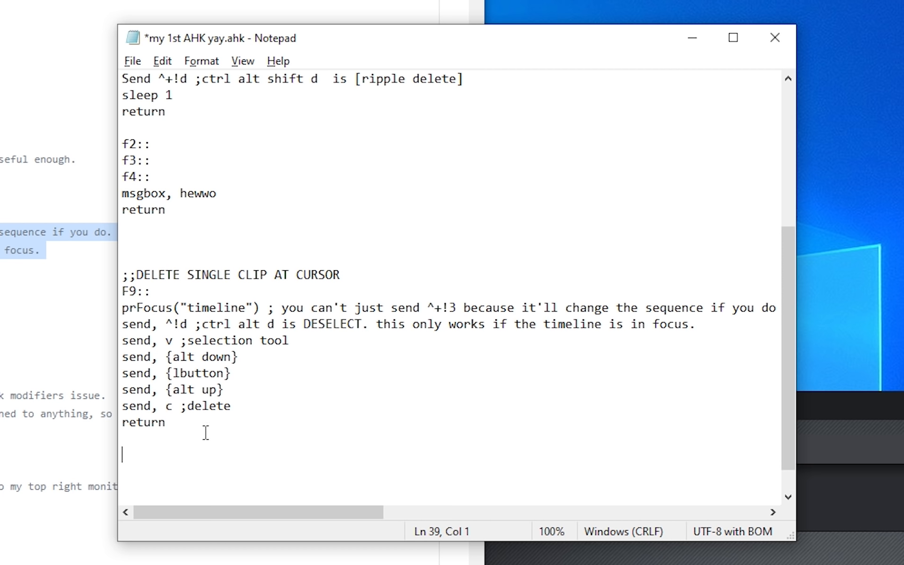
scroll(214, 471, "down", 1)
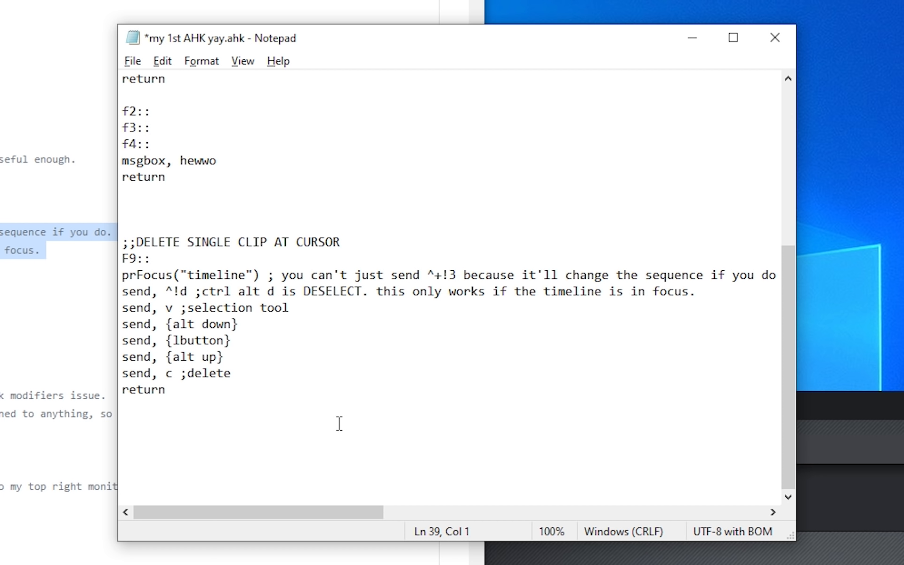
left_click_drag(262, 275, 114, 279)
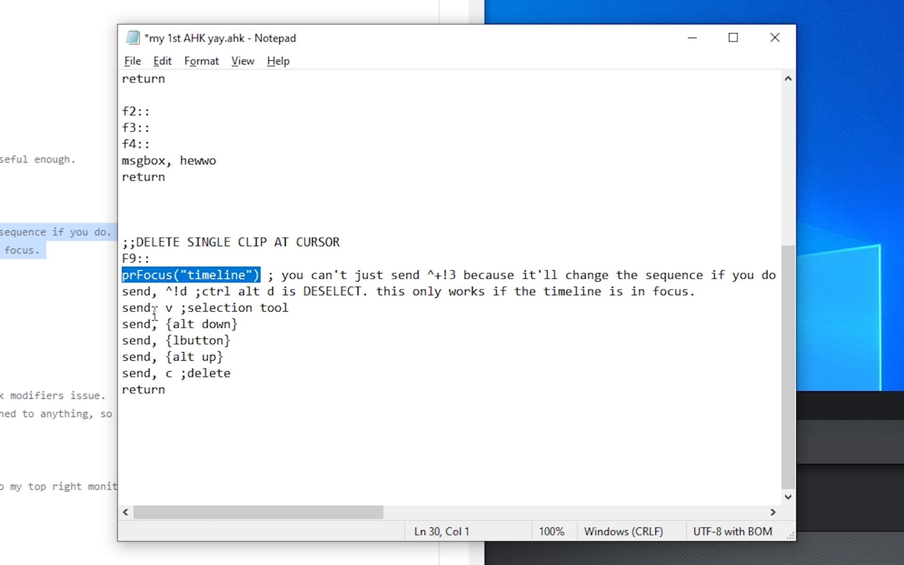
left_click(167, 275)
left_click_drag(180, 265, 119, 276)
key("ctrl+c")
left_click(159, 272)
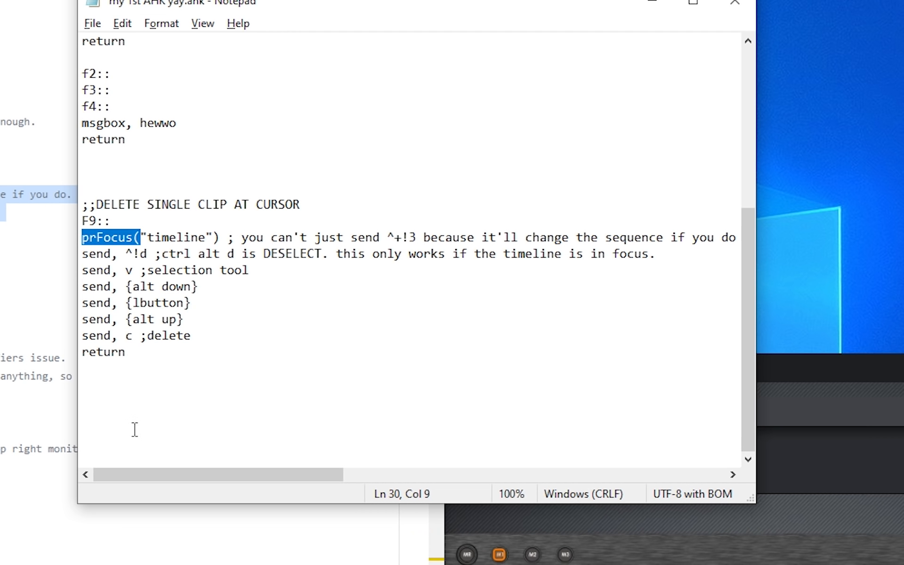
left_click(173, 442)
key("ctrl+v")
type(")")
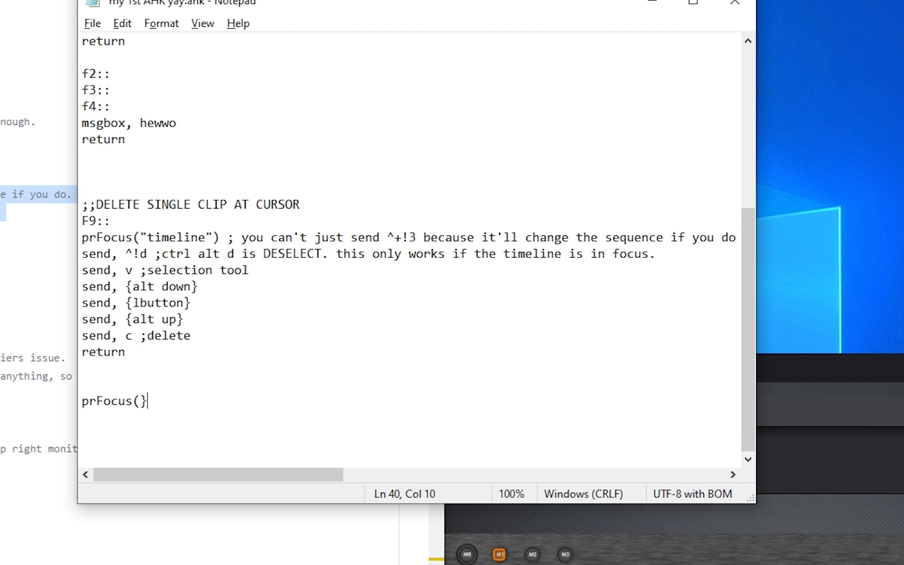
key("BackSpace")
type(")")
Step: Add an opening and a closing brace with blank lines between them below prFocus() to form the function body
key("Return")
type("{")
key("Return")
key("Return")
key("Return")
type("}")
key("Return")
type("\\")
key("Return")
type("\\")
key("BackSpace")
key("BackSpace")
key("BackSpace")
key("Return")
key("Return")
key("Return")
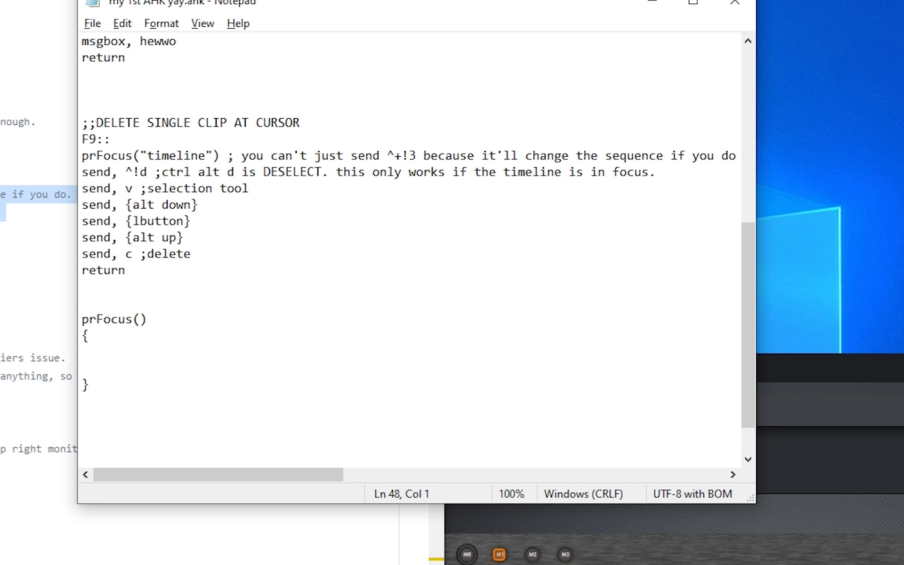
Step: Insert the line msgbox, yay you are in a fuynction!!! between the braces of prFocus() and save the script
left_click(178, 358)
type("msgbox, yay you are in a fuync")
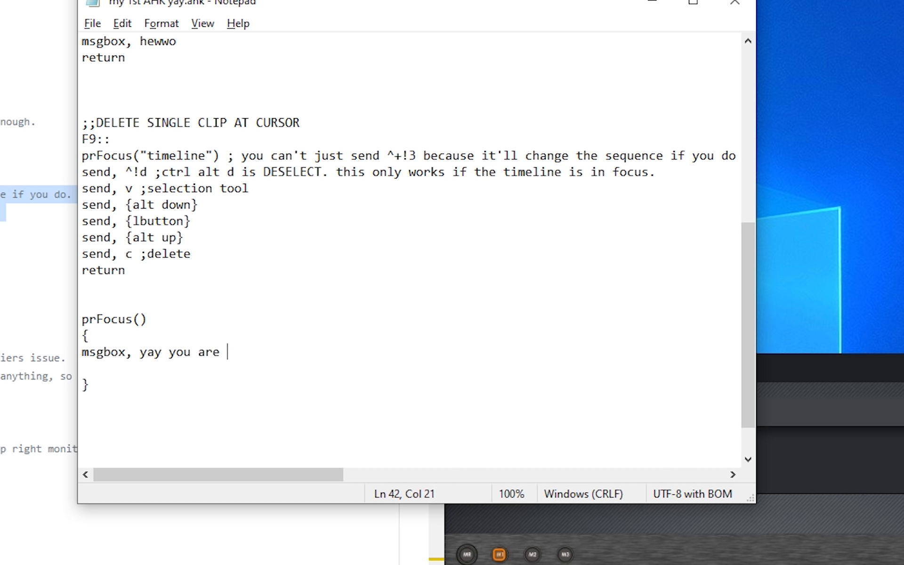
type("tion!!!")
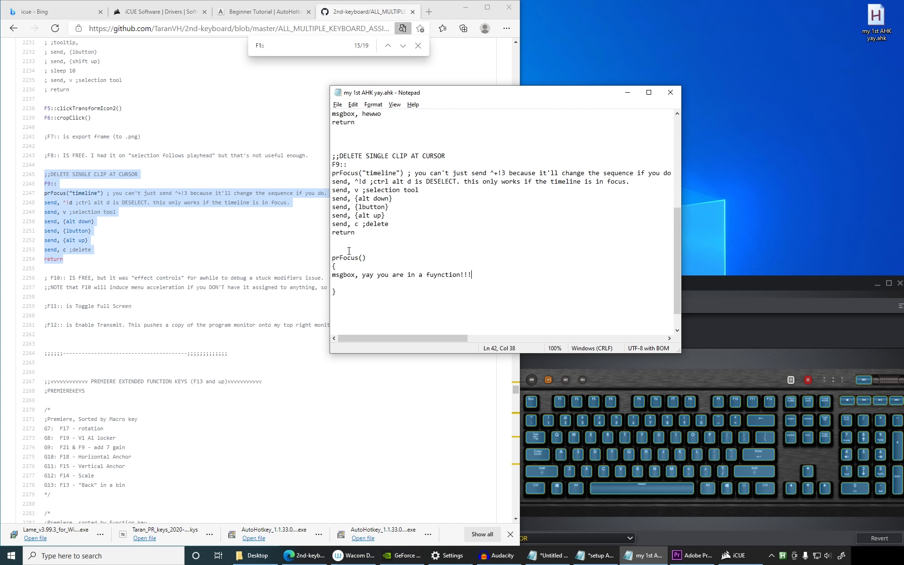
left_click_drag(367, 257, 324, 257)
left_click(370, 260)
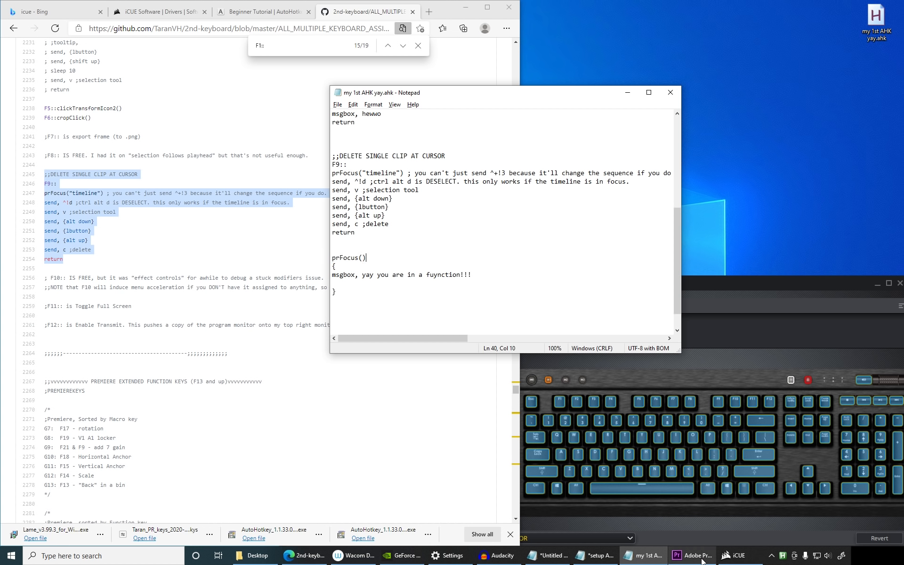
Step: Relaunch my 1st AHK yay.ahk from the desktop to test the new function and dismiss the error dialog
double_click(873, 24)
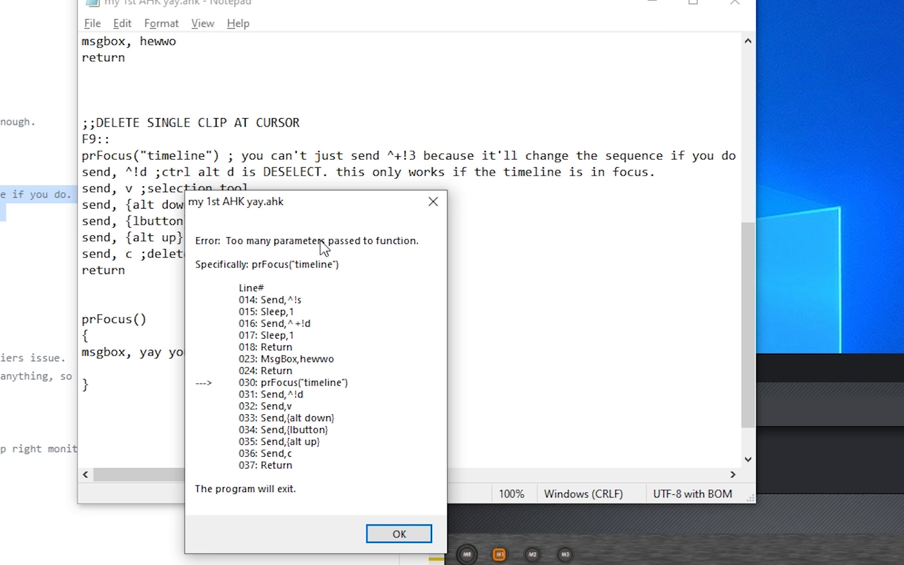
left_click_drag(313, 208, 368, 217)
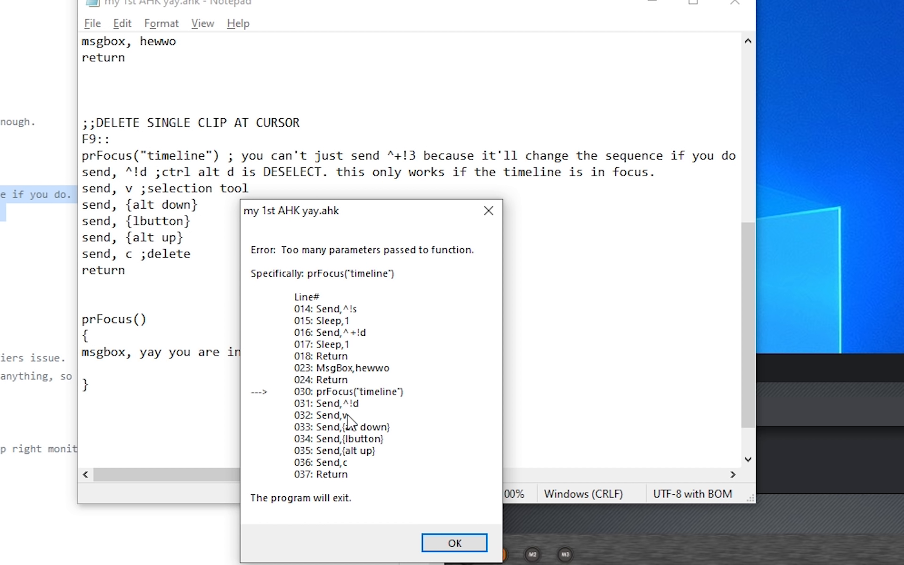
left_click(455, 543)
Step: Add taran as the parameter between the parentheses of the prFocus() function definition
left_click(141, 320)
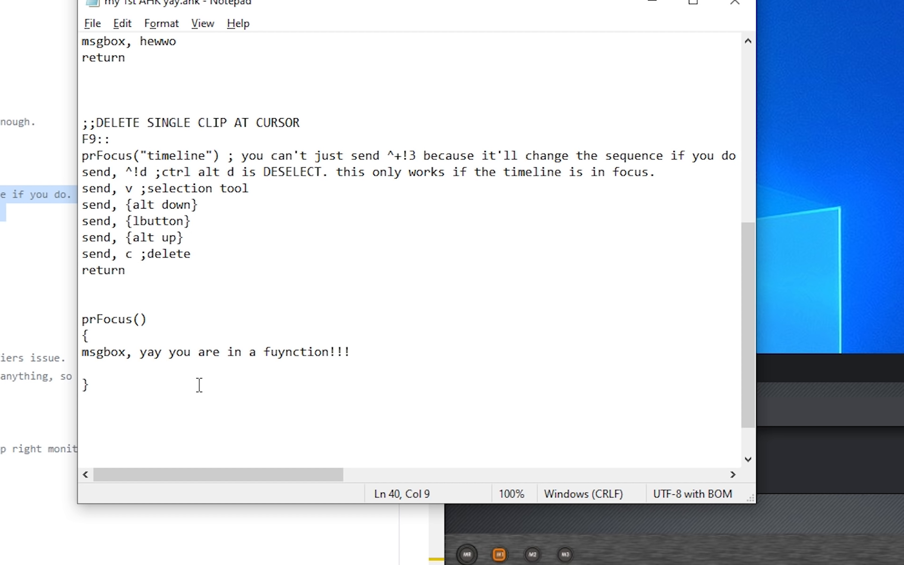
type("taran")
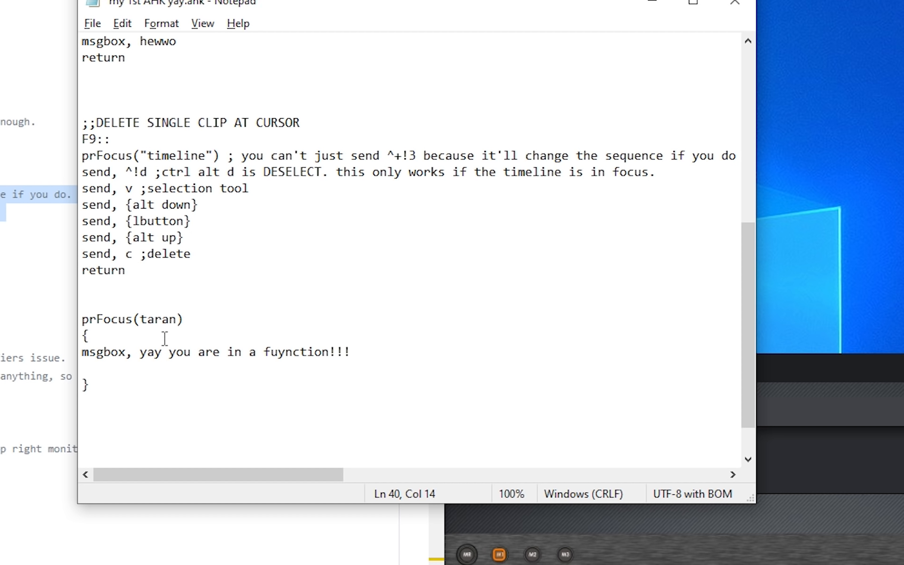
double_click(162, 319)
left_click(155, 321)
left_click(148, 337)
Step: Append the text the parameter was %taran% to the msgbox line inside the prFocus function
left_click(374, 351)
type("the para")
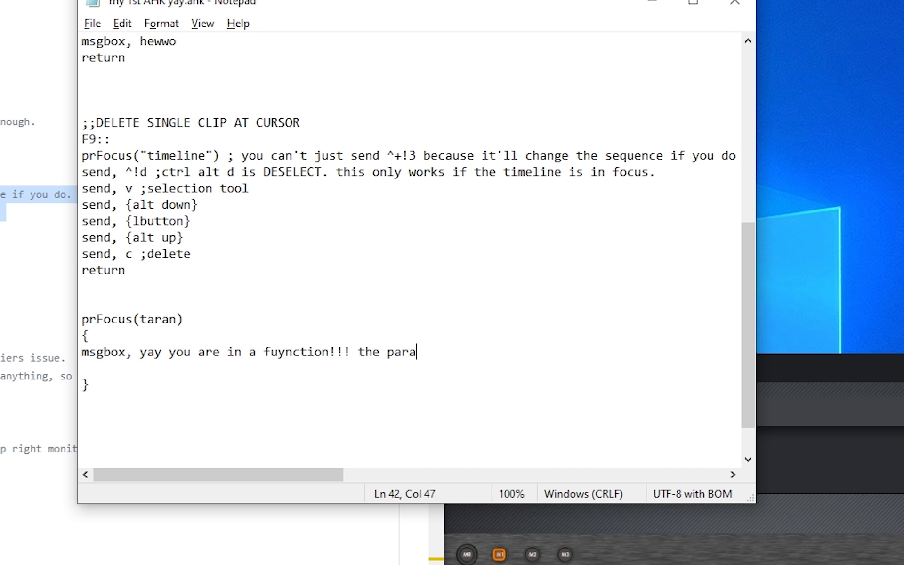
type("meter was %taran%")
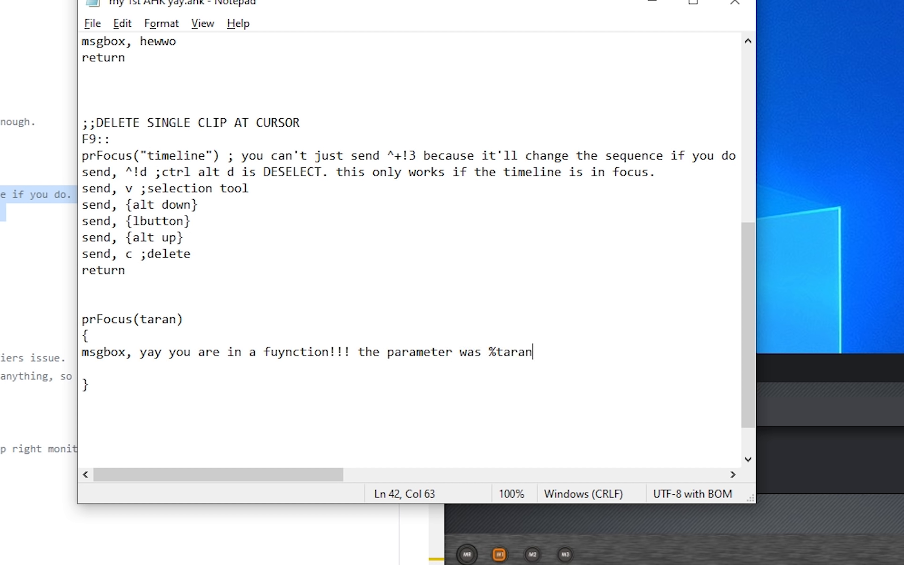
Step: Examine the %taran% variable reference at the end of the msgbox line, including its enclosing percent signs
key("shift+Left")
key("shift+Left")
key("shift+Left")
key("shift+Left")
key("shift+Left")
key("shift+Left")
key("shift+Left")
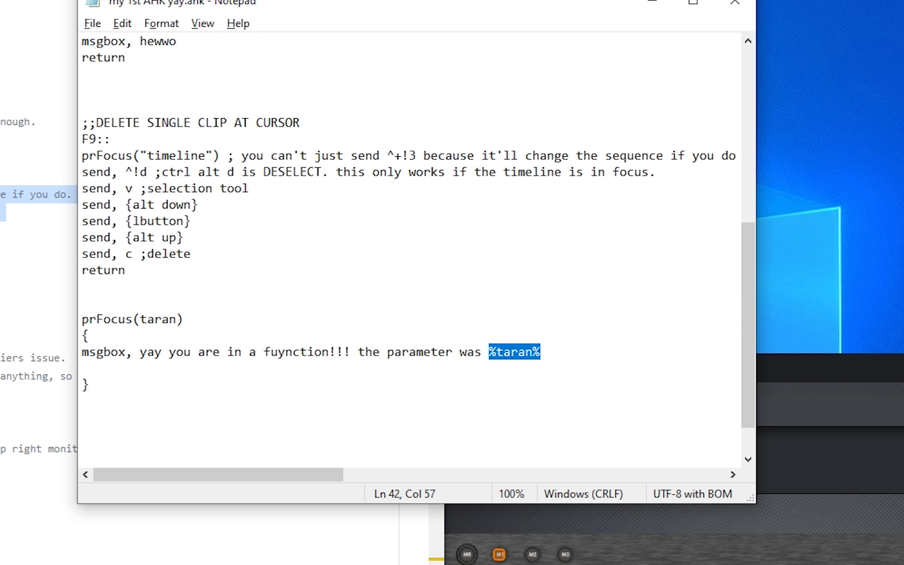
left_click(503, 351)
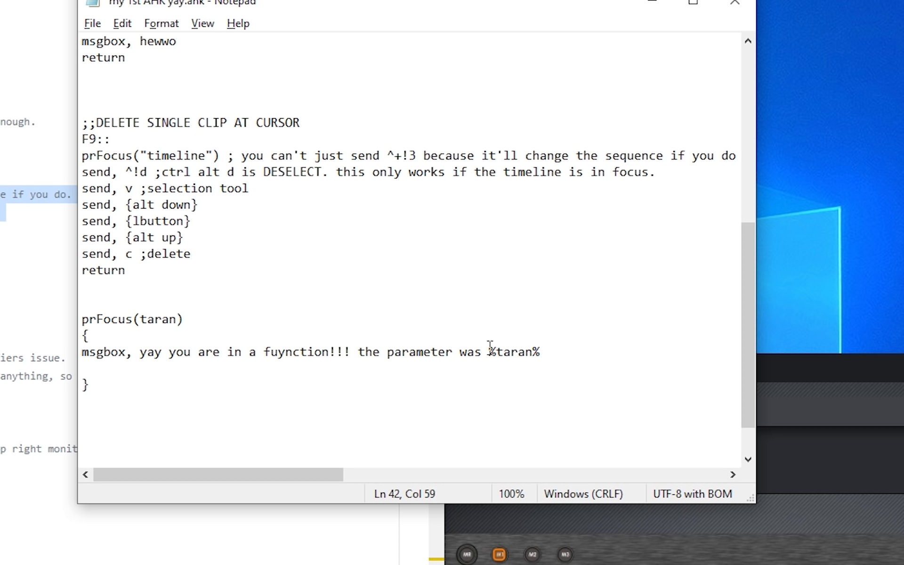
double_click(503, 351)
left_click(509, 351)
double_click(499, 350)
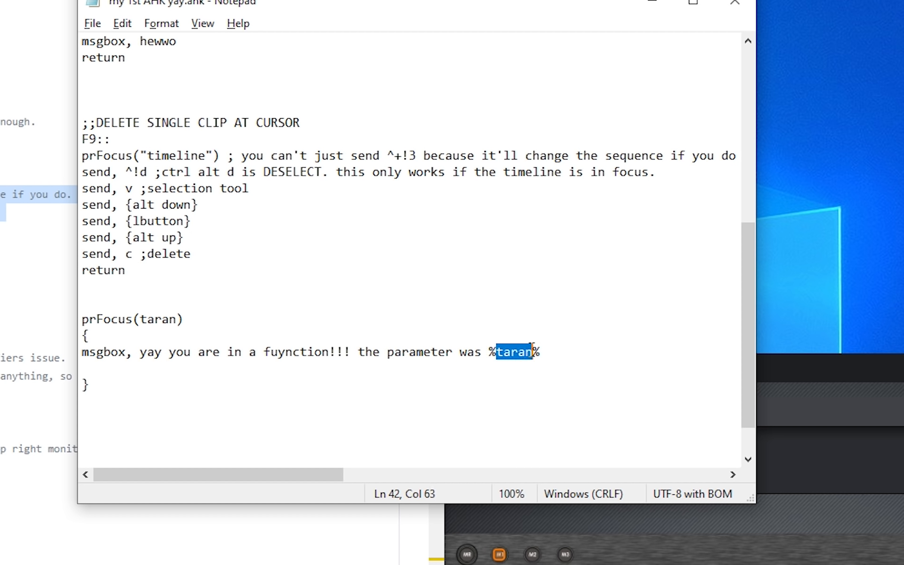
Step: Compare the taran parameter in the prFocus definition with the "timeline" argument passed in the F9 script
double_click(150, 315)
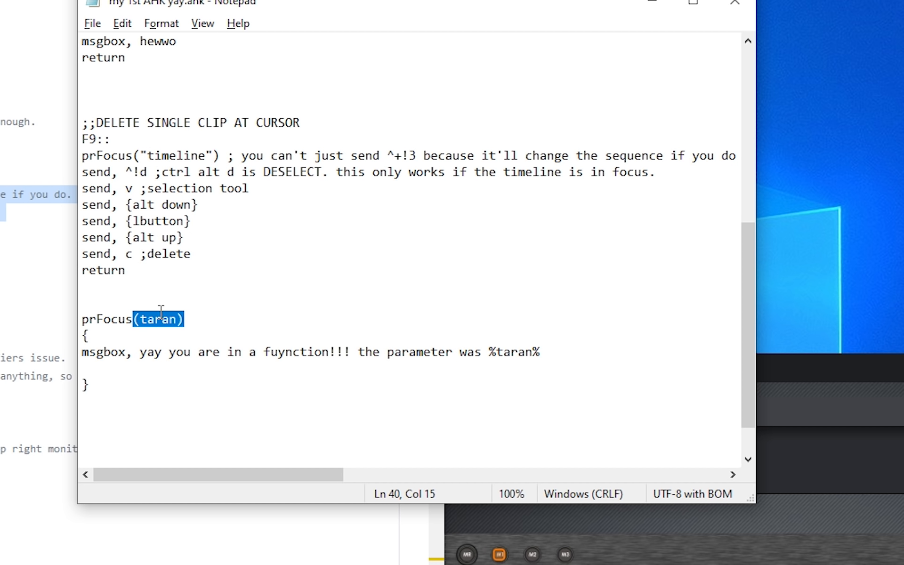
double_click(112, 319)
double_click(163, 318)
double_click(173, 156)
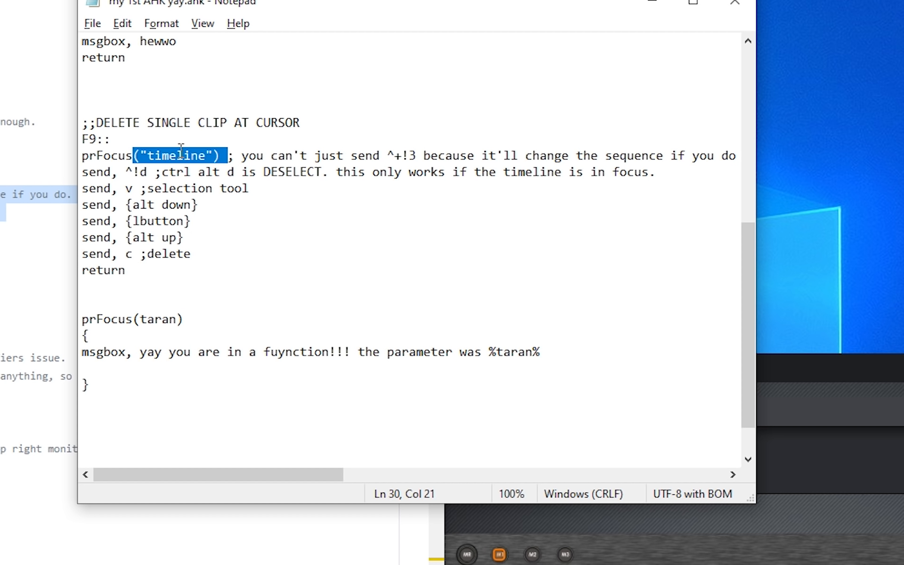
left_click(246, 321)
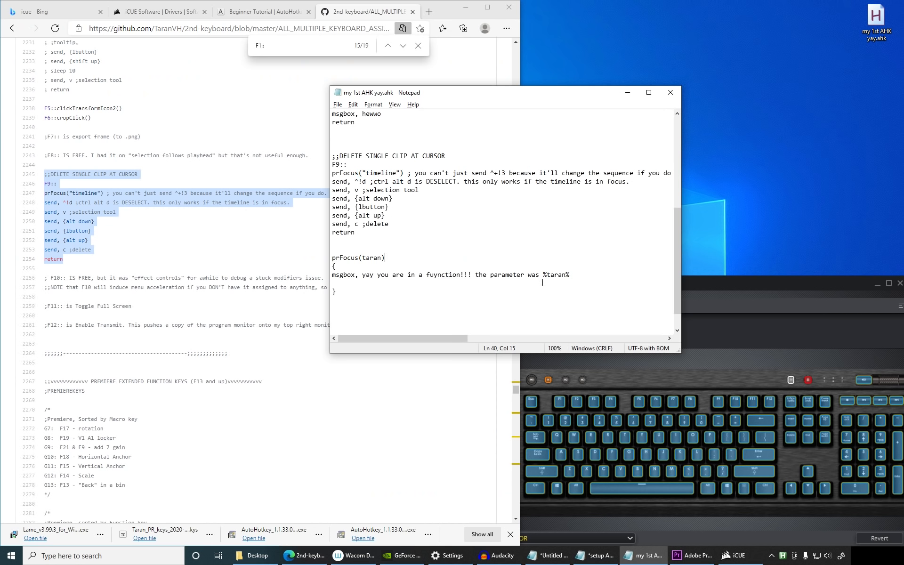
Step: Relaunch my 1st AHK yay.ahk from the desktop, switch to Premiere Pro and test the prFocus hotkey twice, dismissing its message box each time
left_click(876, 21)
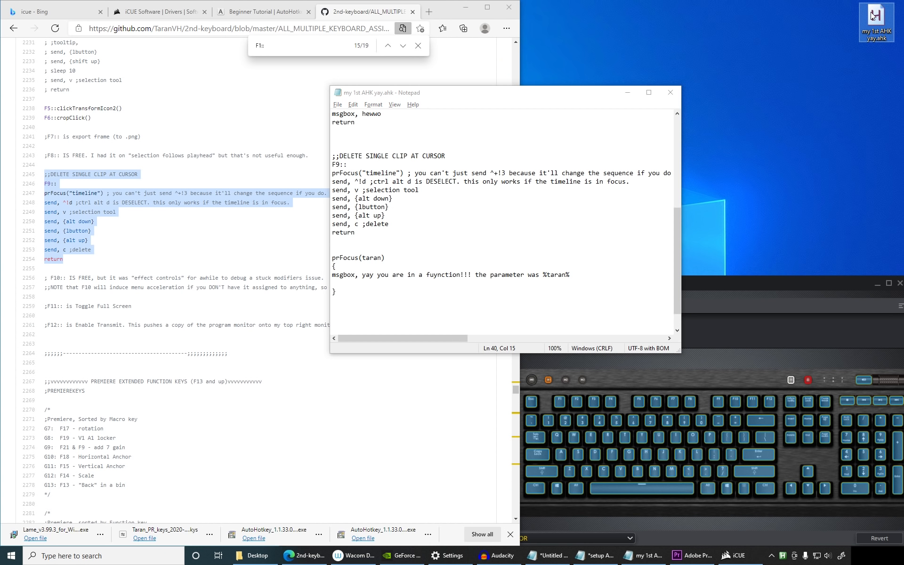
left_click(694, 555)
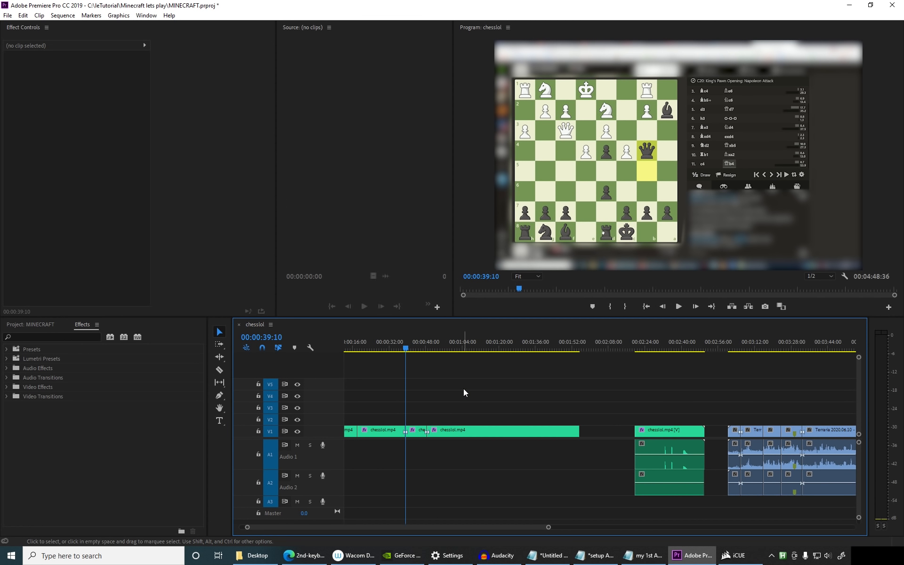
key("F3")
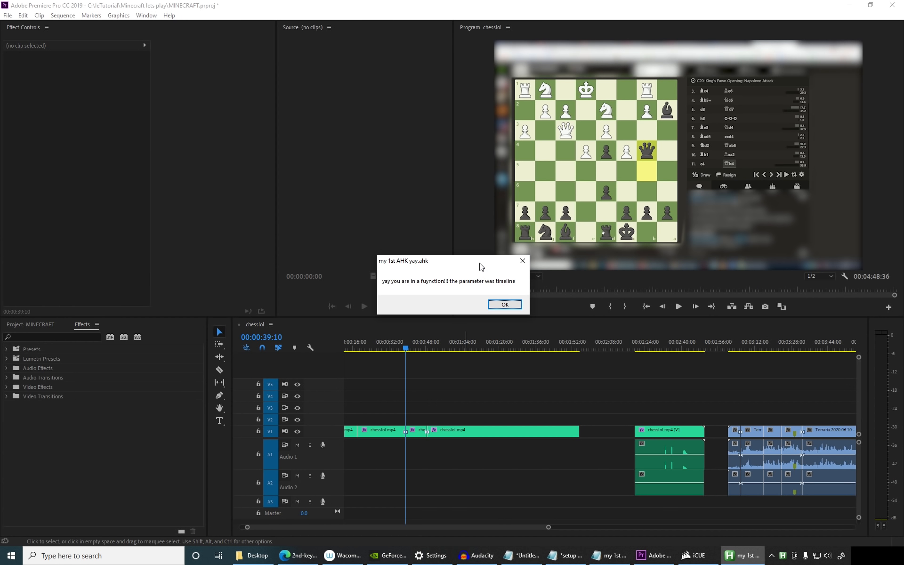
left_click_drag(531, 230, 421, 178)
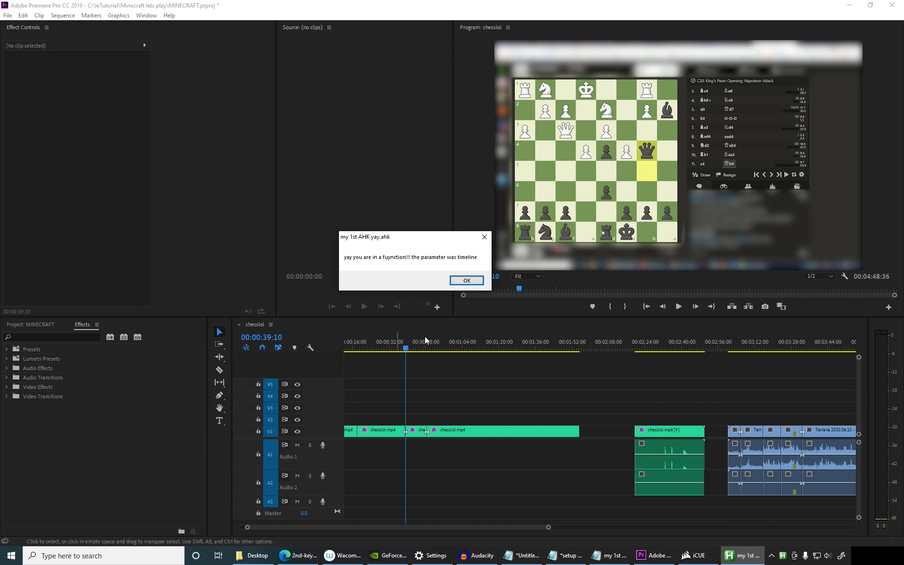
left_click(468, 282)
left_click(477, 279)
left_click(468, 370)
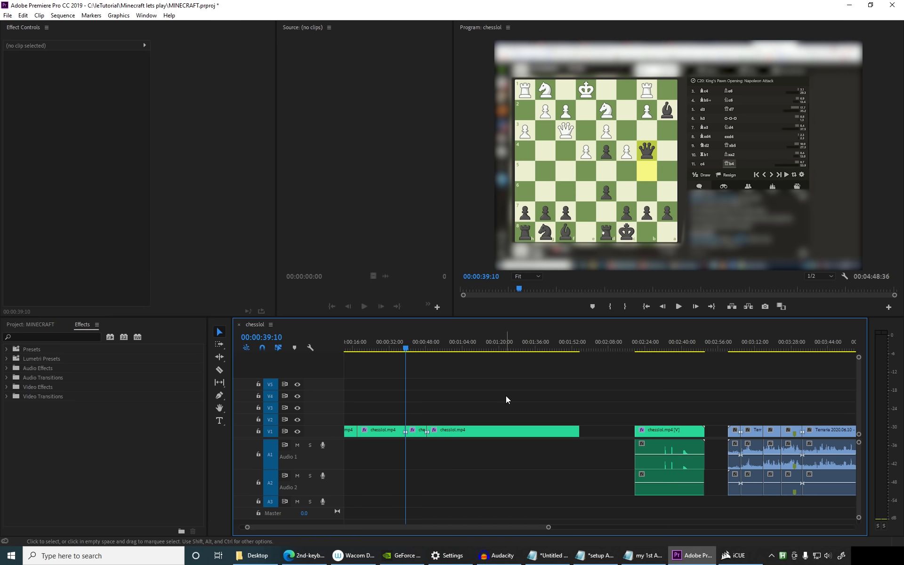
key("F3")
key("Return")
Step: Leave Premiere Pro, bring the script's nonexistent-function error dialog into clear view and dismiss it
left_click(303, 555)
left_click(300, 560)
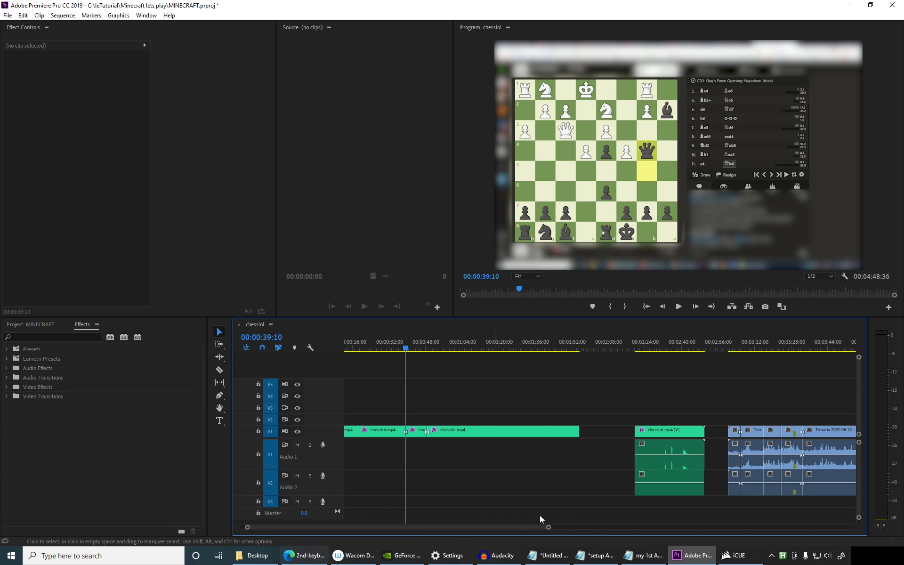
left_click(642, 555)
left_click_drag(340, 292, 324, 258)
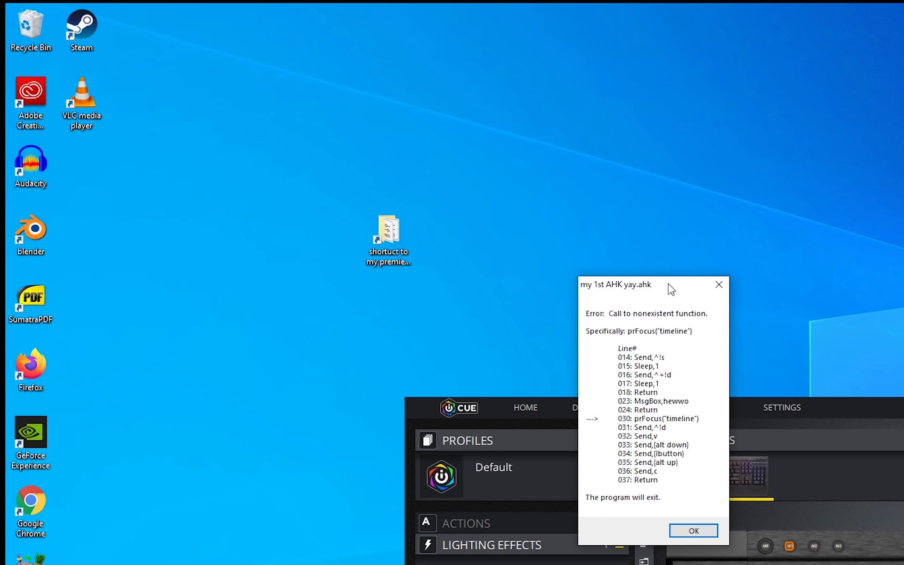
left_click_drag(668, 283, 691, 180)
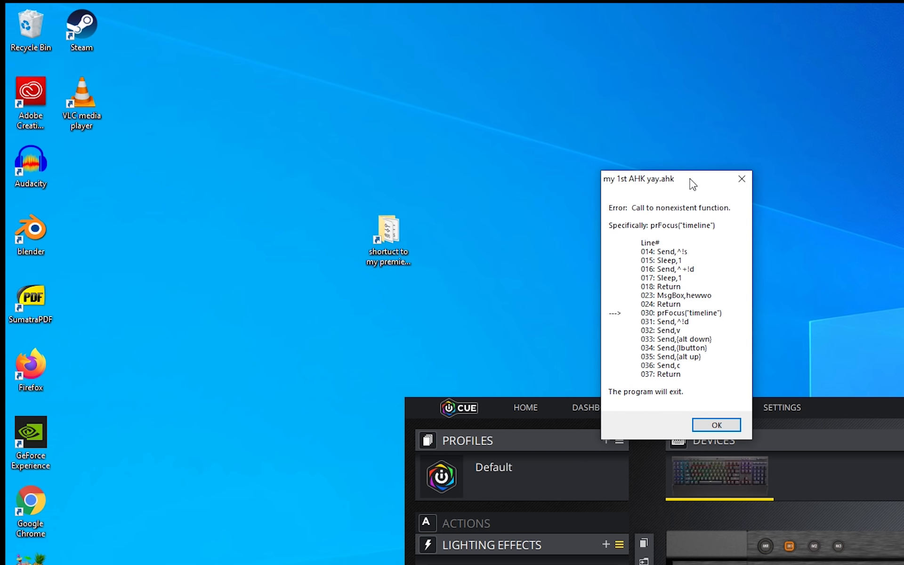
left_click(713, 426)
Step: Switch to the browser and search the ALL_MULTIPLE_KEYBOARD_ASSIGNMENTS.ahk page for prFocus, using the name copied from the F9 script
key("alt+Tab")
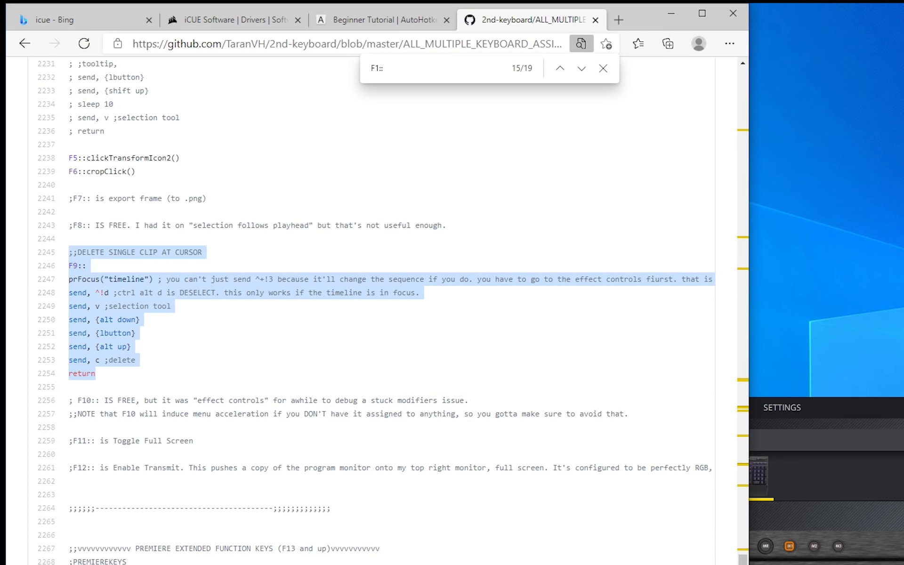
left_click(267, 181)
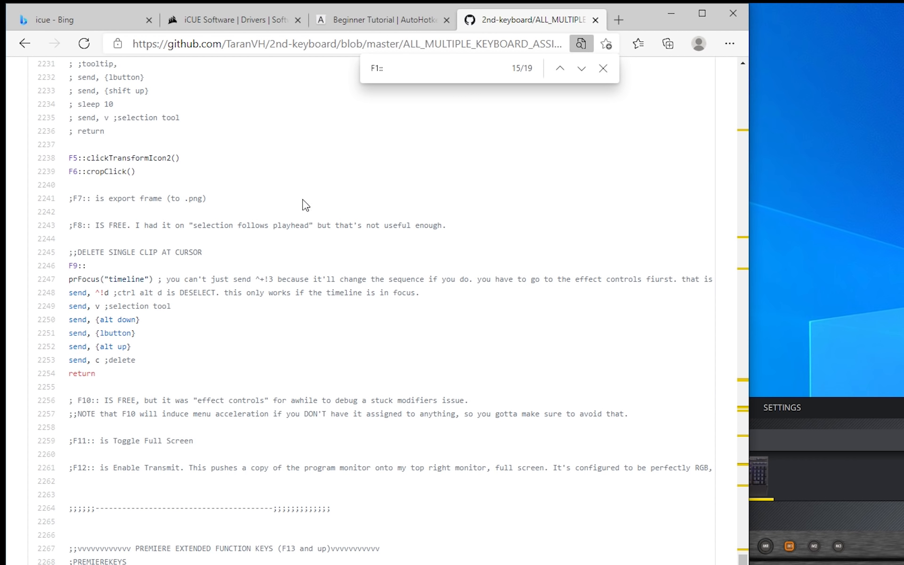
double_click(93, 278)
key("ctrl+c")
key("ctrl+f")
key("ctrl+v")
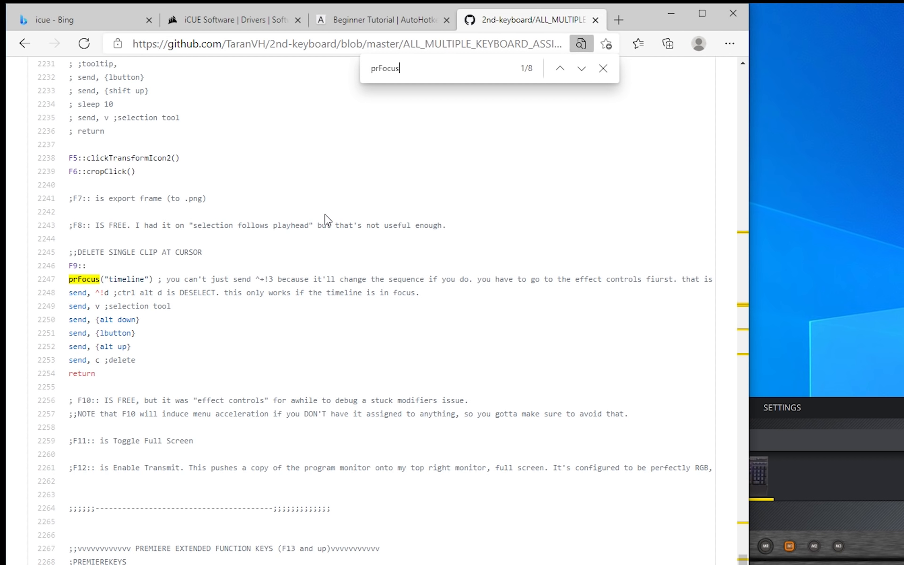
Step: Go through all prFocus matches on the page to check whether any of them is the function's definition
key("Return")
key("Return")
key("Return")
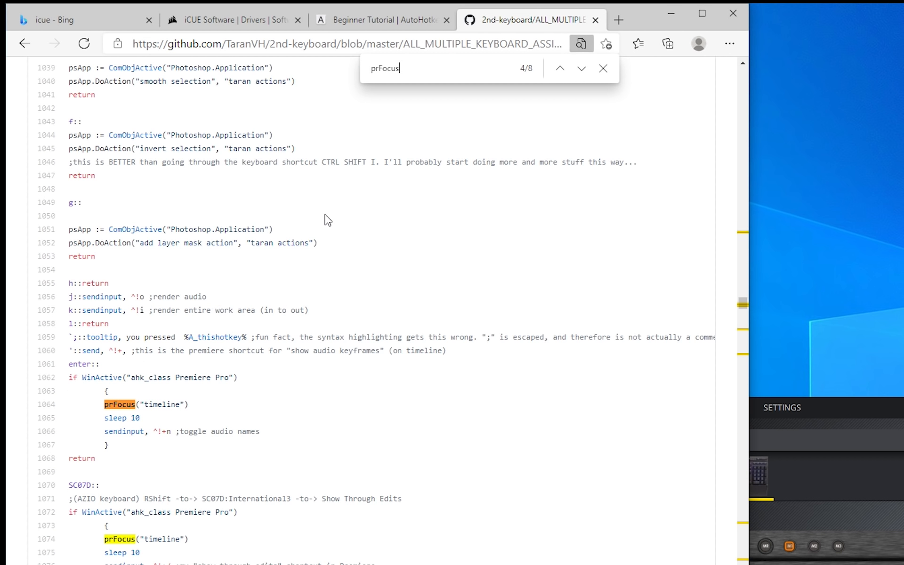
key("Return")
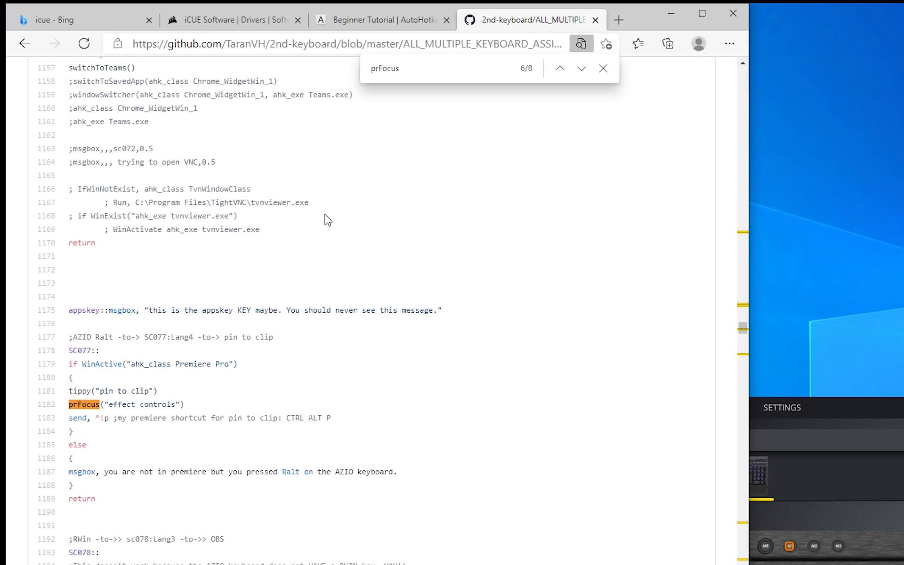
key("Return")
key("Return")
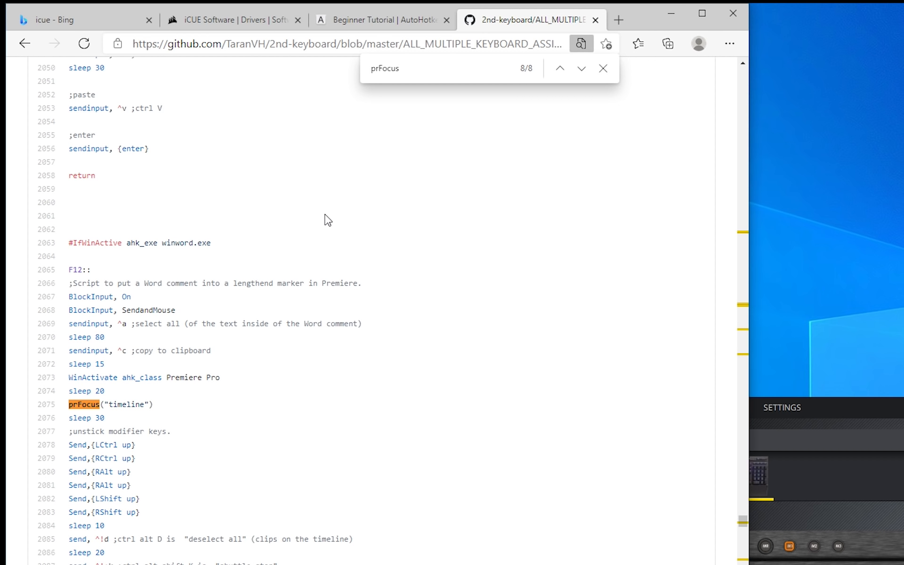
key("Return")
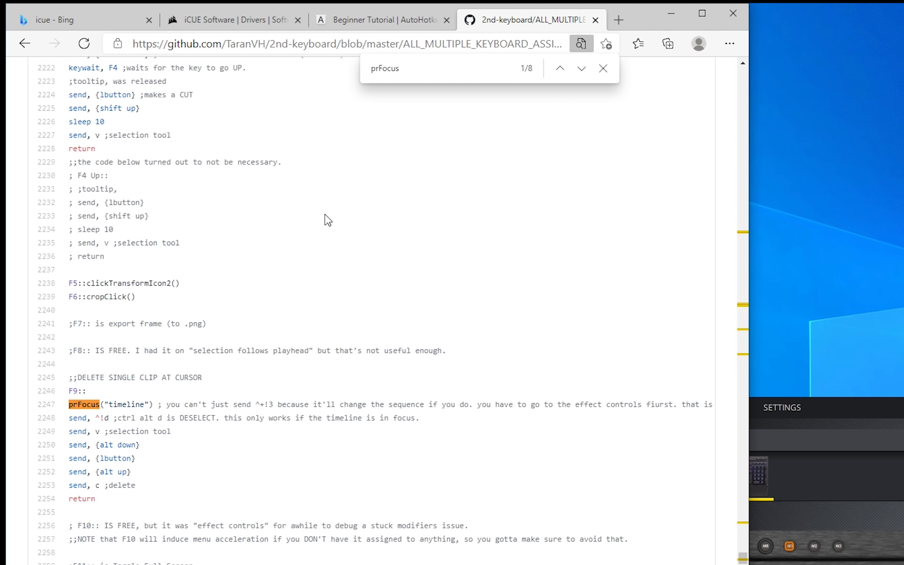
key("Return")
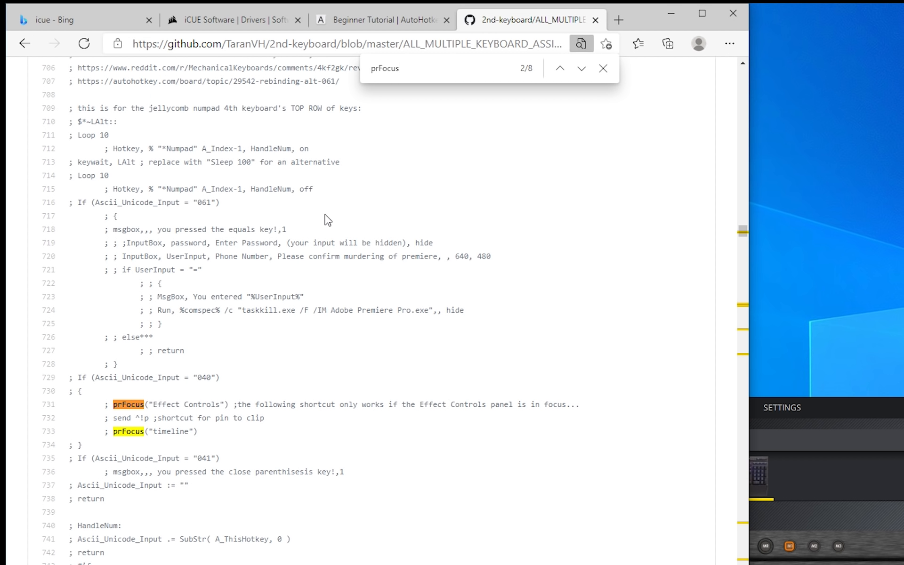
key("Return")
key("Return")
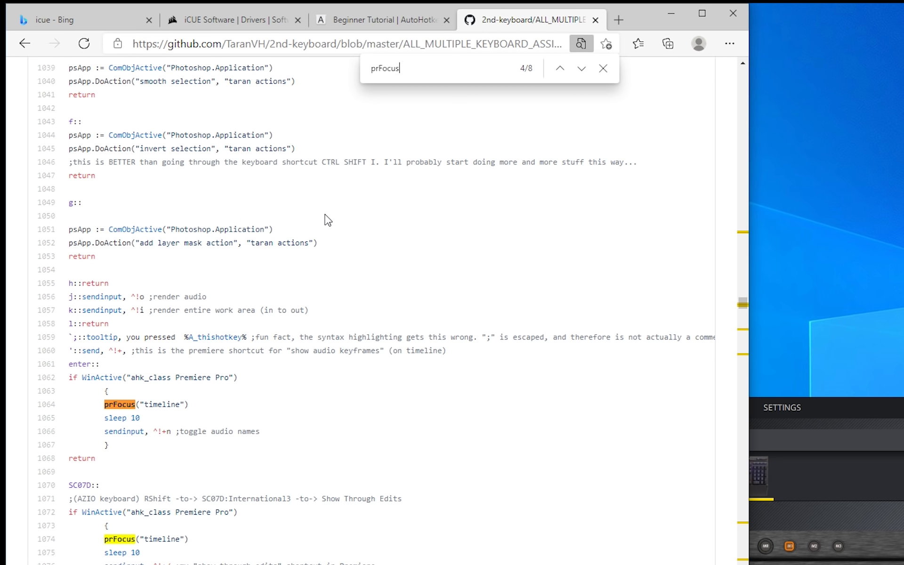
key("Return")
key("Return")
key("Return")
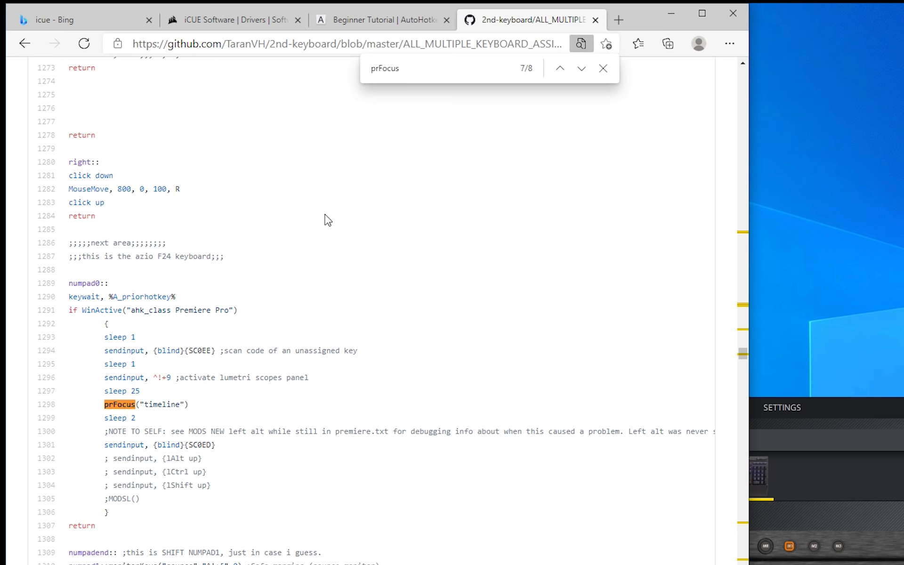
key("Return")
key("Return")
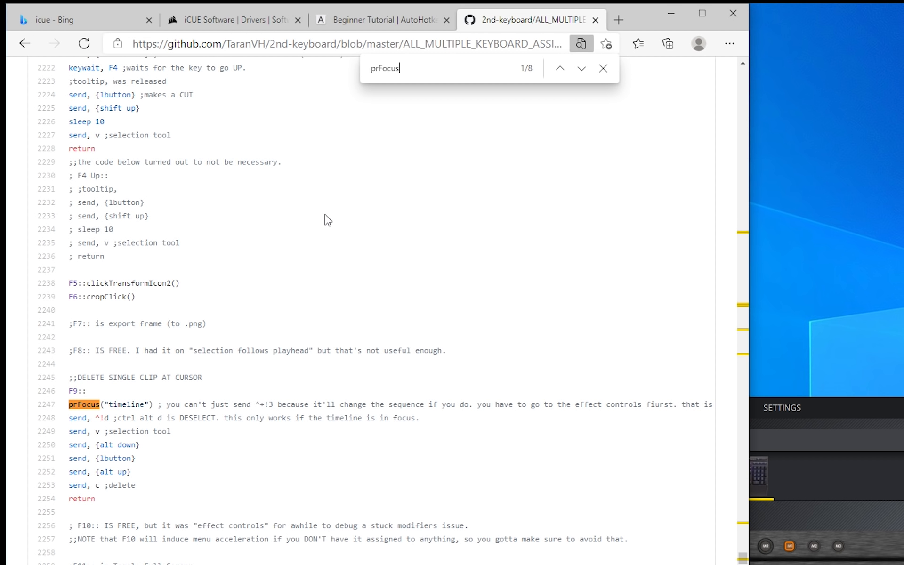
Step: Go back to the 2nd-keyboard repository's root and open Almost_All_Premiere_Functions.ahk
scroll(372, 330, "up", 20)
left_click_drag(744, 453, 737, 71)
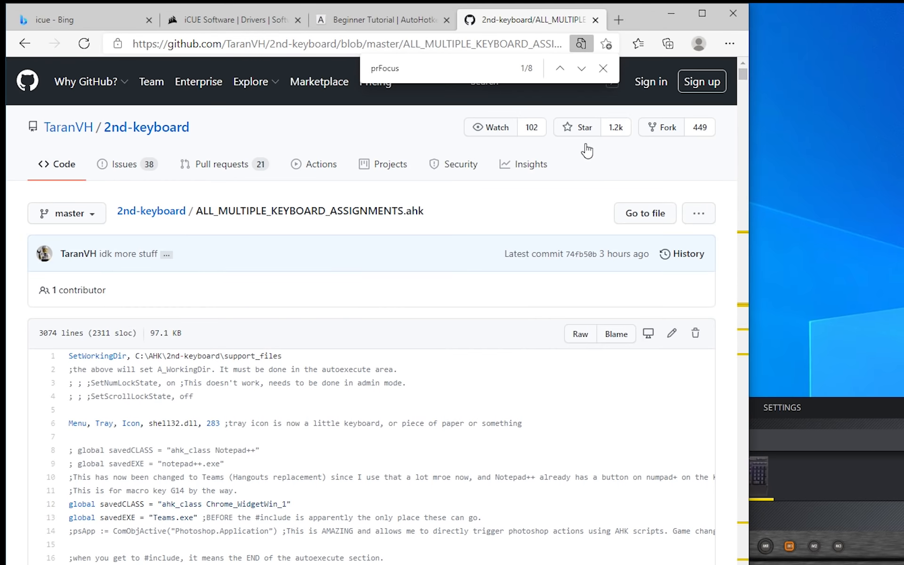
left_click(178, 214)
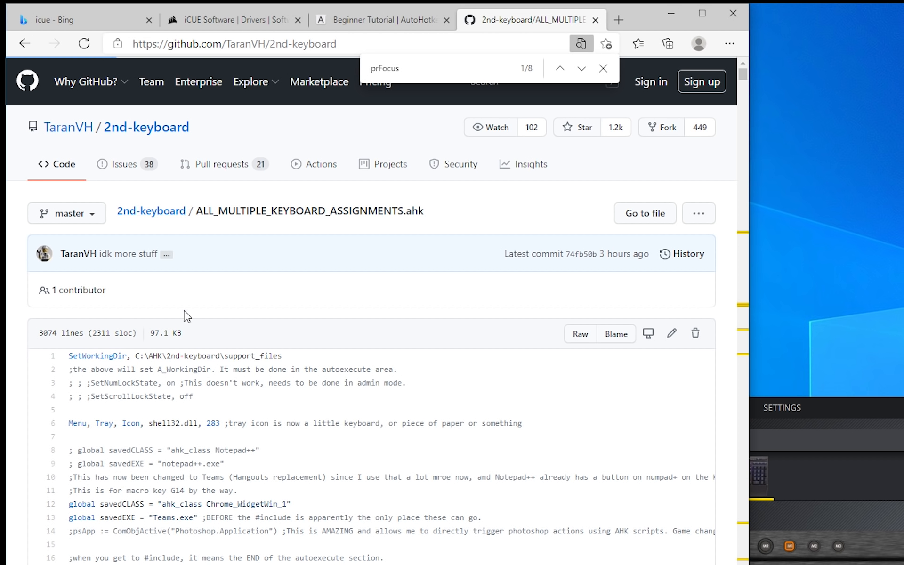
scroll(188, 365, "down", 6)
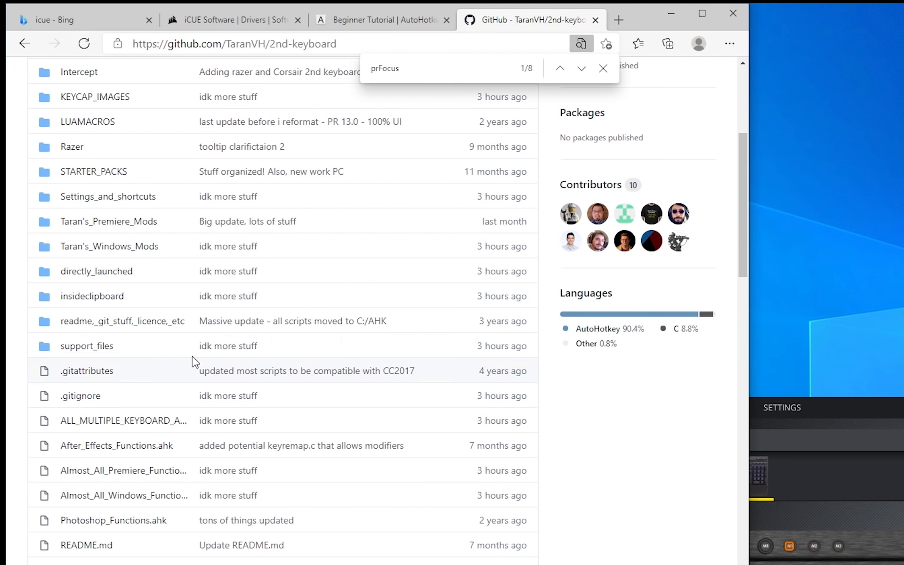
left_click(144, 471)
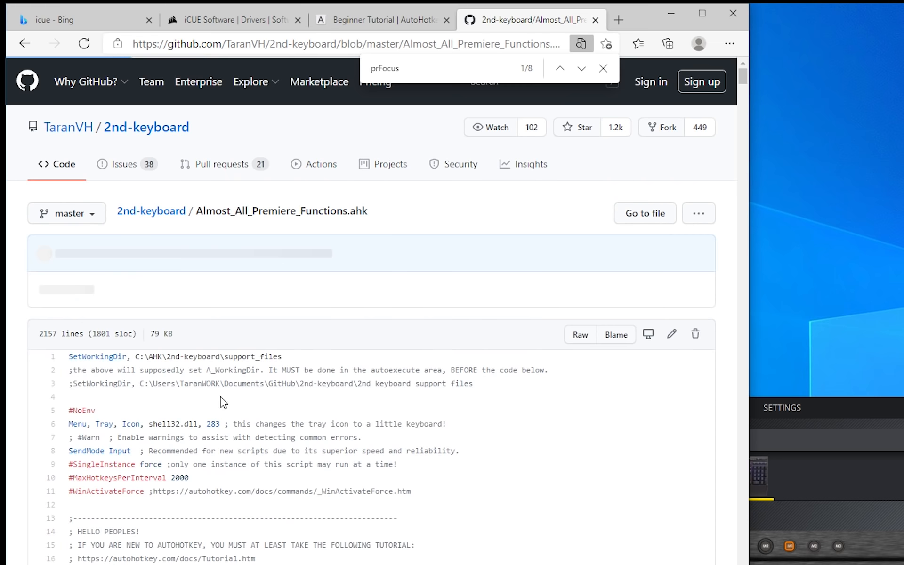
Step: Find the prFocus(panel) function definition among the prFocus matches in Almost_All_Premiere_Functions.ahk
left_click(579, 71)
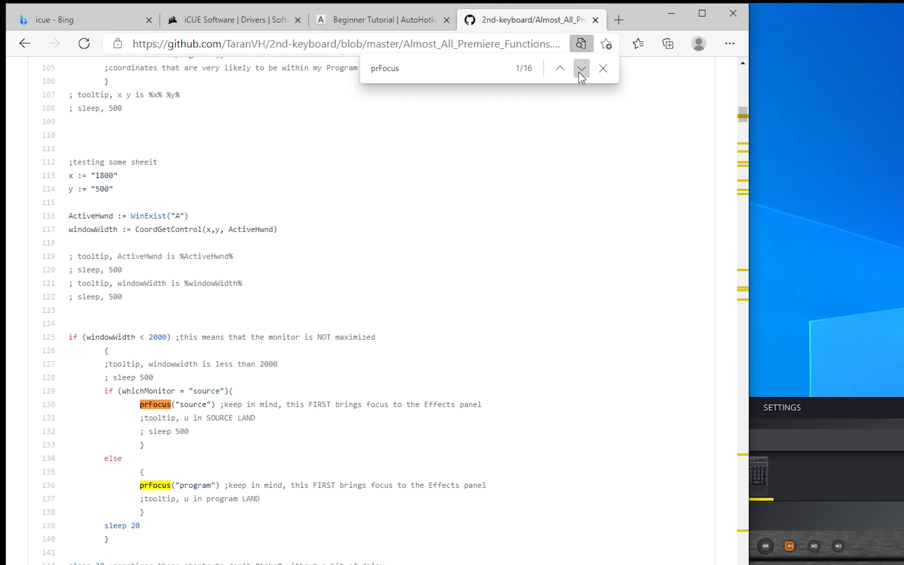
left_click(578, 72)
left_click(579, 72)
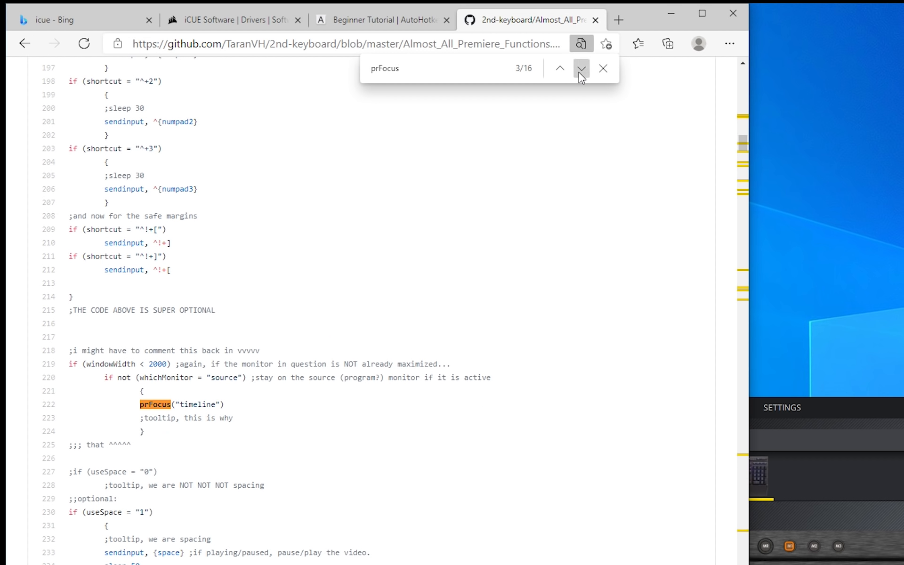
left_click(579, 72)
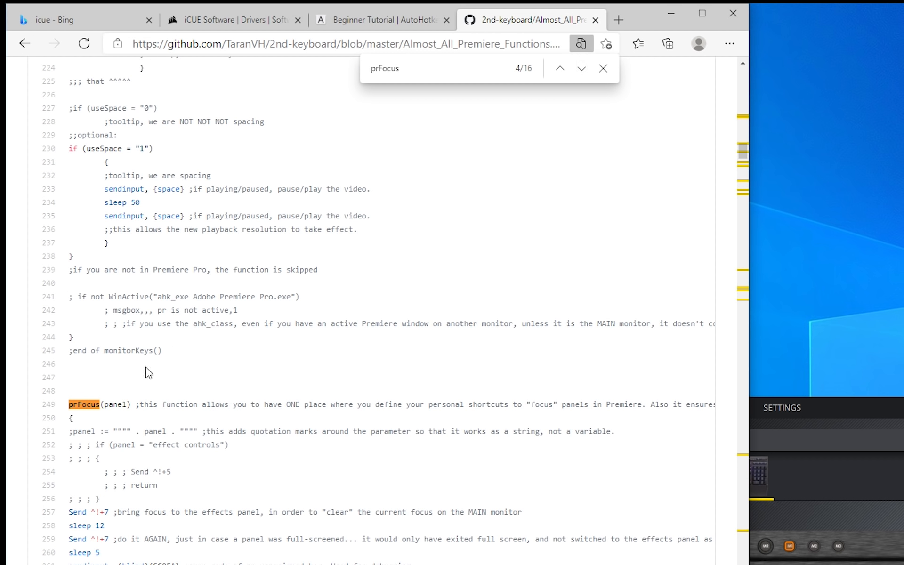
Step: Examine the prFocus(panel) definition and its comment about defining the Premiere panel-focus shortcuts in one place
scroll(219, 387, "down", 2)
left_click_drag(339, 298, 581, 300)
left_click(557, 332)
left_click_drag(337, 300, 72, 306)
left_click(86, 300)
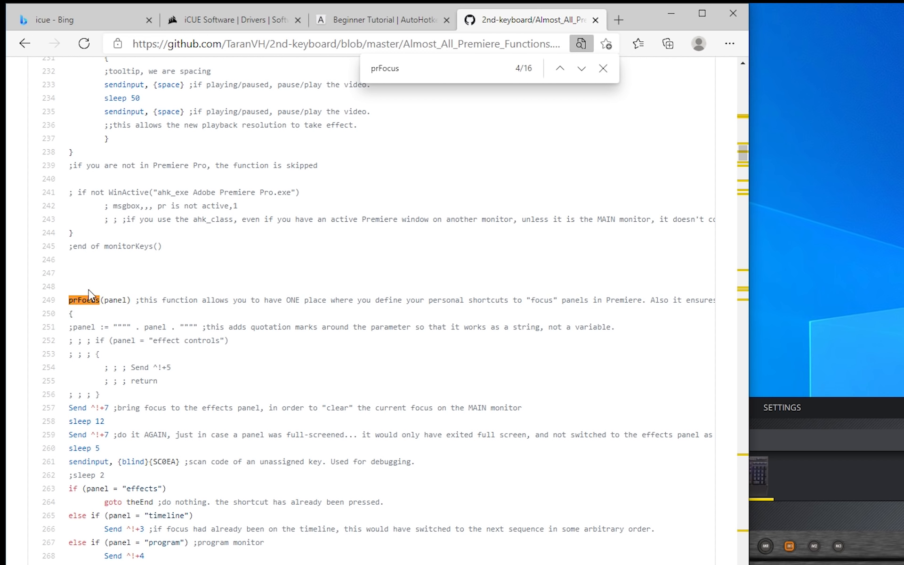
Step: Examine the body of the prFocus(panel) function, including its panel parameter and the branches for the individual Premiere panels
scroll(126, 365, "down", 2)
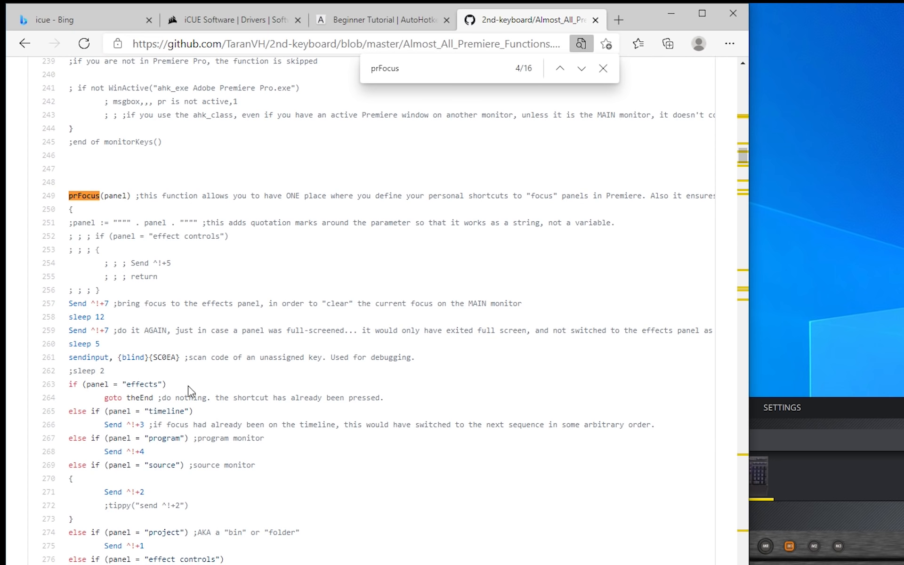
left_click_drag(226, 559, 70, 225)
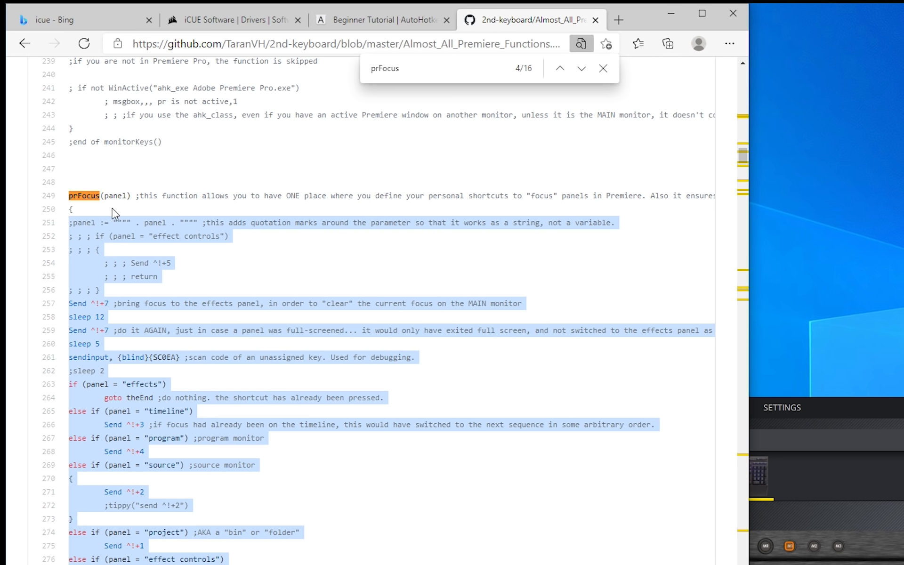
left_click(77, 200)
double_click(77, 200)
double_click(111, 191)
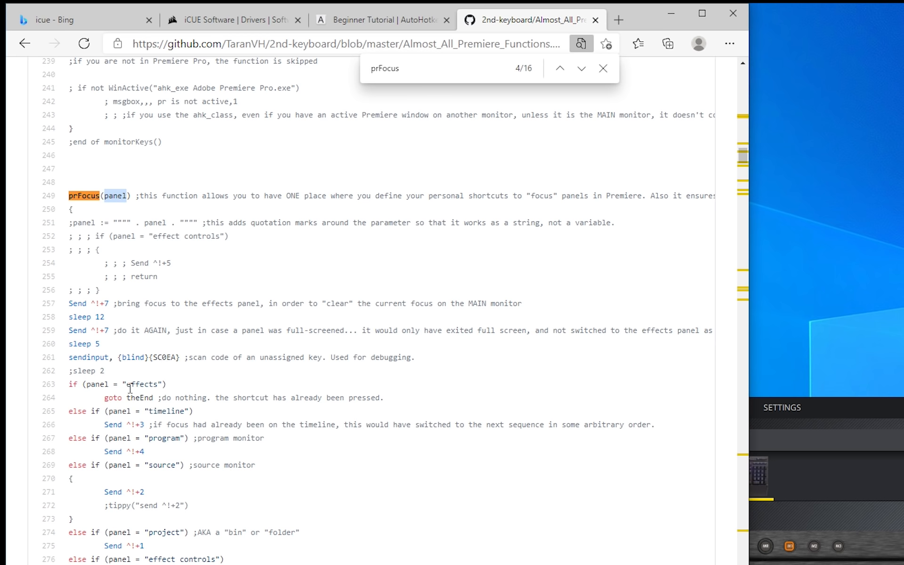
left_click_drag(69, 465, 231, 495)
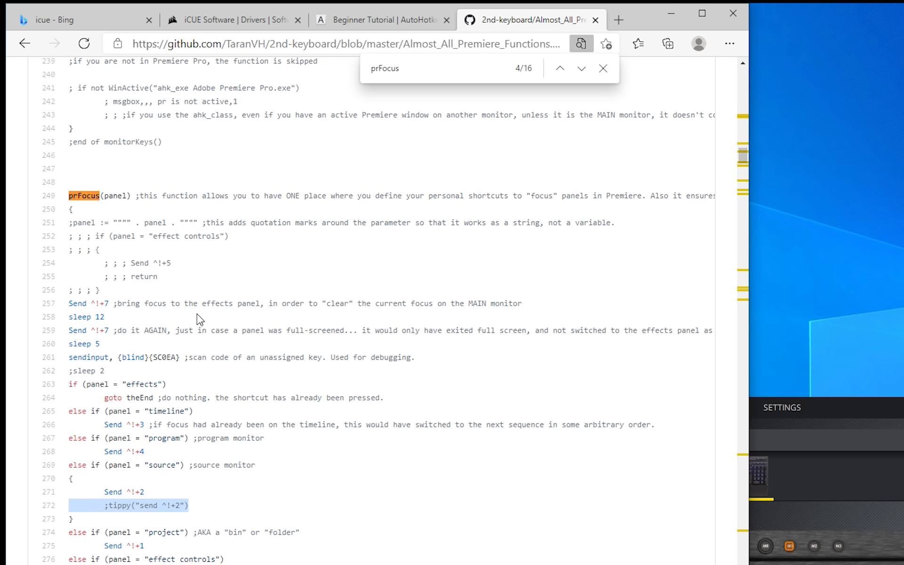
left_click(193, 284)
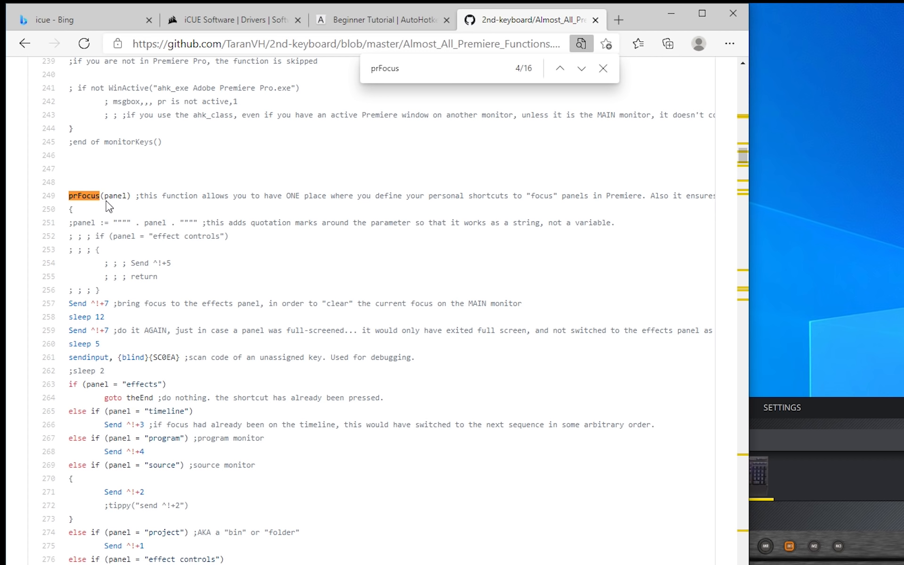
Step: Copy the entire prFocus(panel) function into my 1st AHK yay.ahk in Notepad, below the F9 hotkey, and save the script
left_click(377, 24)
left_click(504, 19)
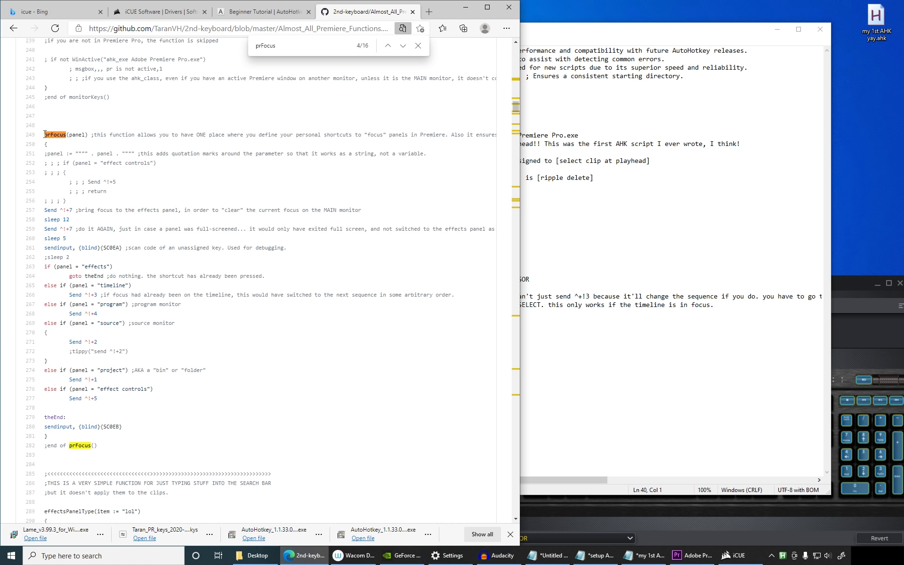
left_click_drag(46, 135, 133, 448)
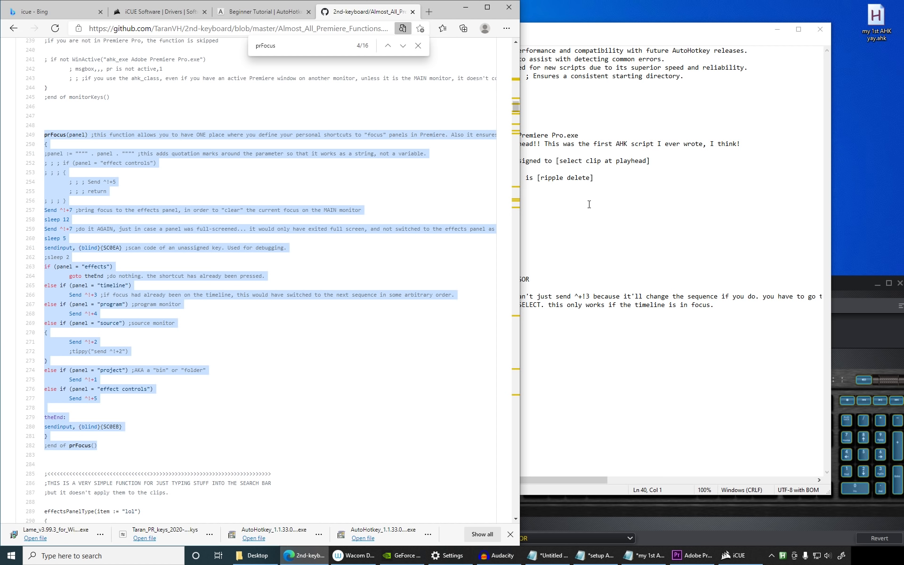
left_click(573, 203)
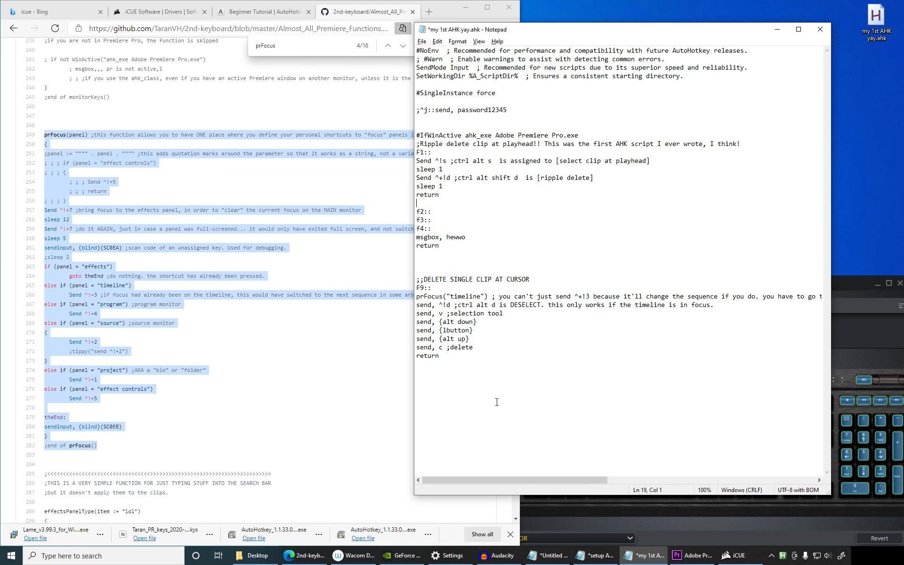
left_click_drag(831, 375, 842, 375)
left_click(543, 386)
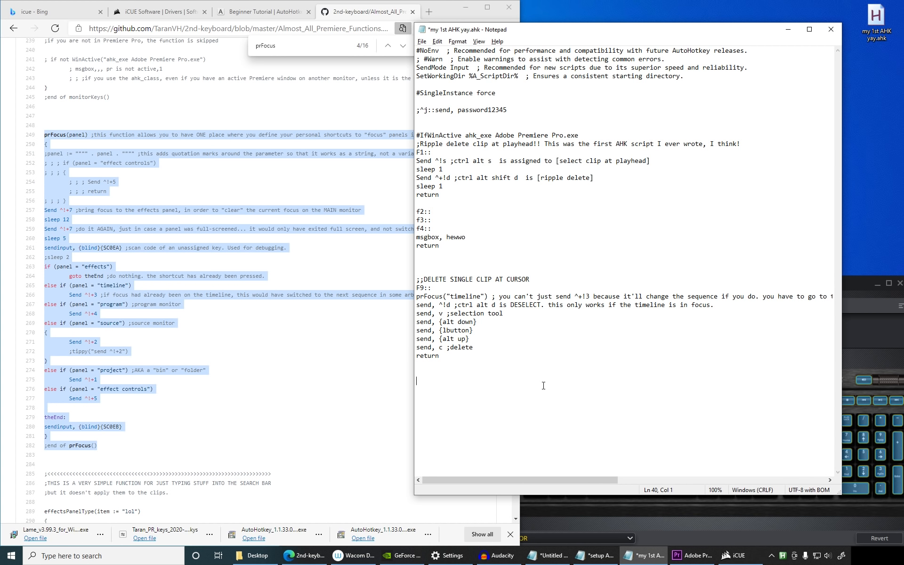
key("ctrl+v")
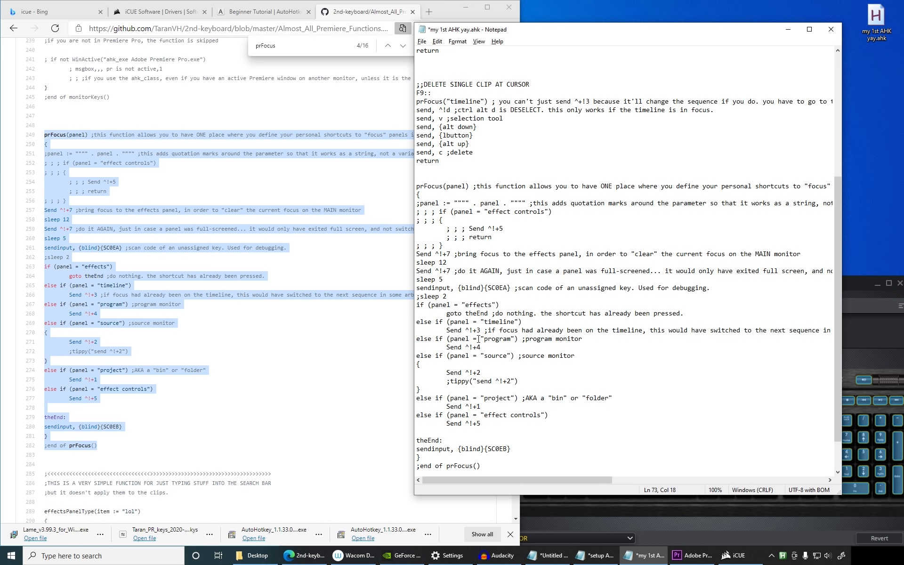
key("ctrl+s")
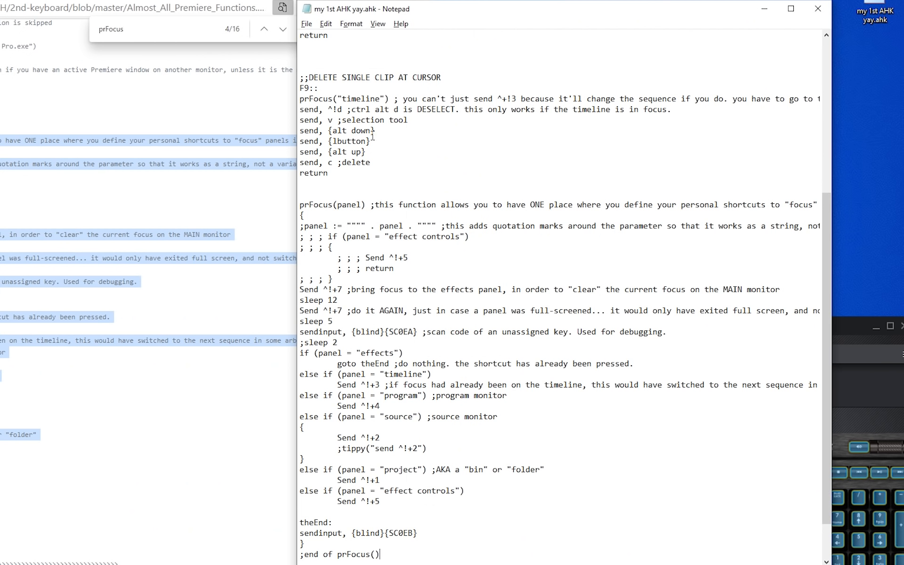
Step: Review the deselect, selection tool and delete lines of the F9 hotkey that rely on Premiere shortcuts
left_click_drag(411, 122, 292, 123)
left_click_drag(377, 164, 290, 165)
left_click_drag(300, 109, 673, 109)
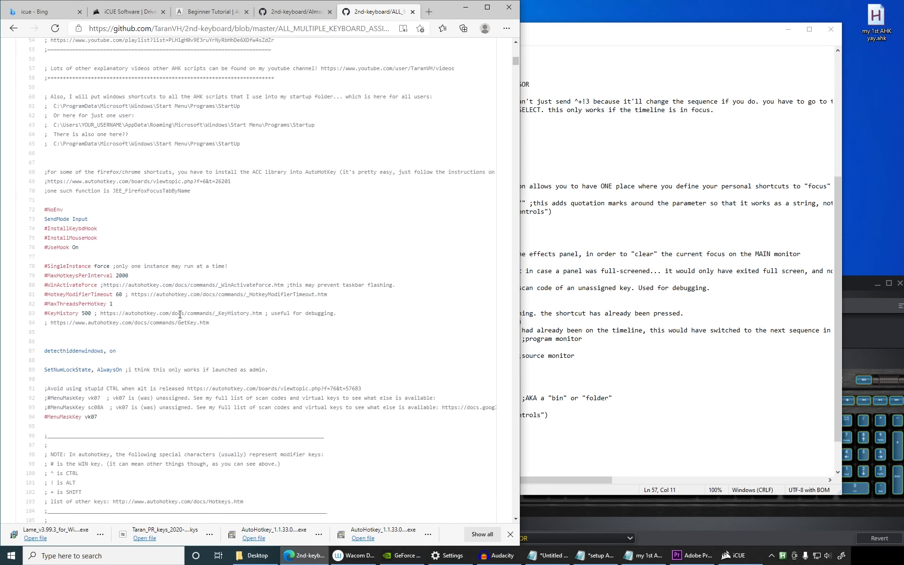
Step: Look up the Project, program monitor, Effect Controls and Effects panel shortcuts in the Premiere key list of the GitHub keyboard assignments script
scroll(121, 216, "down", 15)
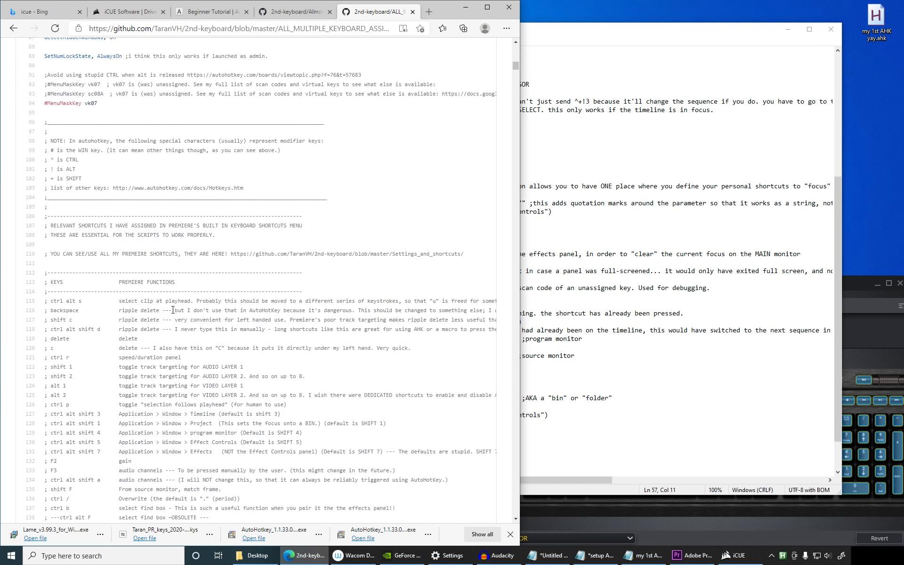
scroll(121, 216, "up", 2)
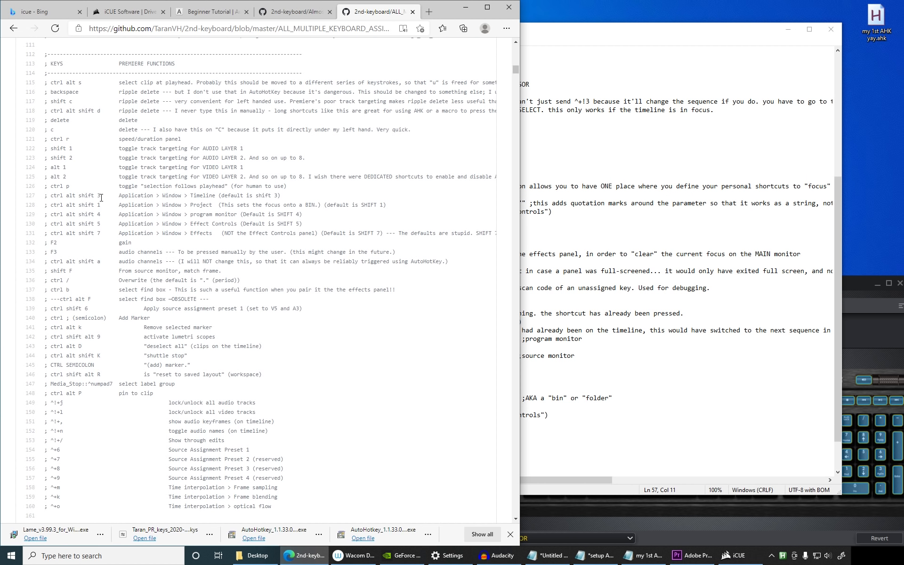
left_click_drag(50, 205, 212, 206)
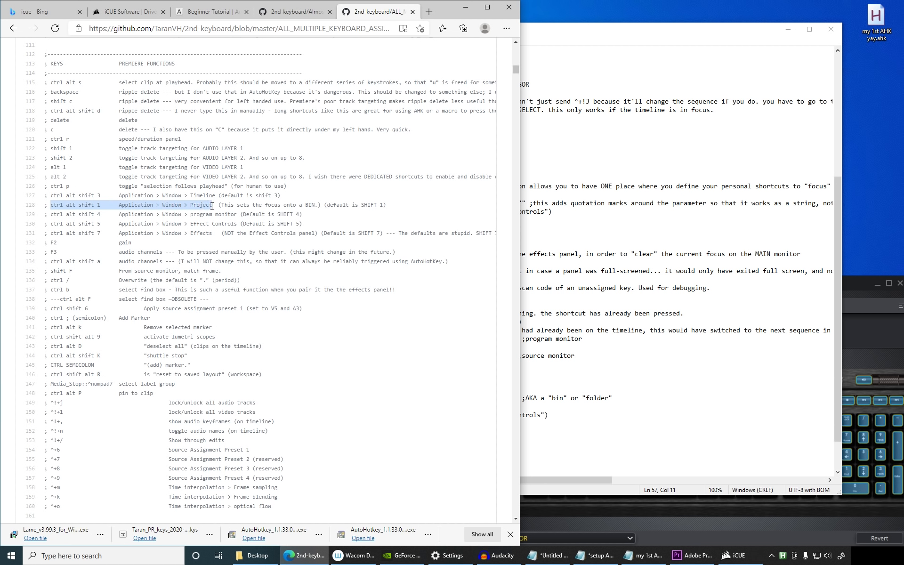
left_click_drag(51, 214, 32, 227)
left_click_drag(215, 235, 55, 235)
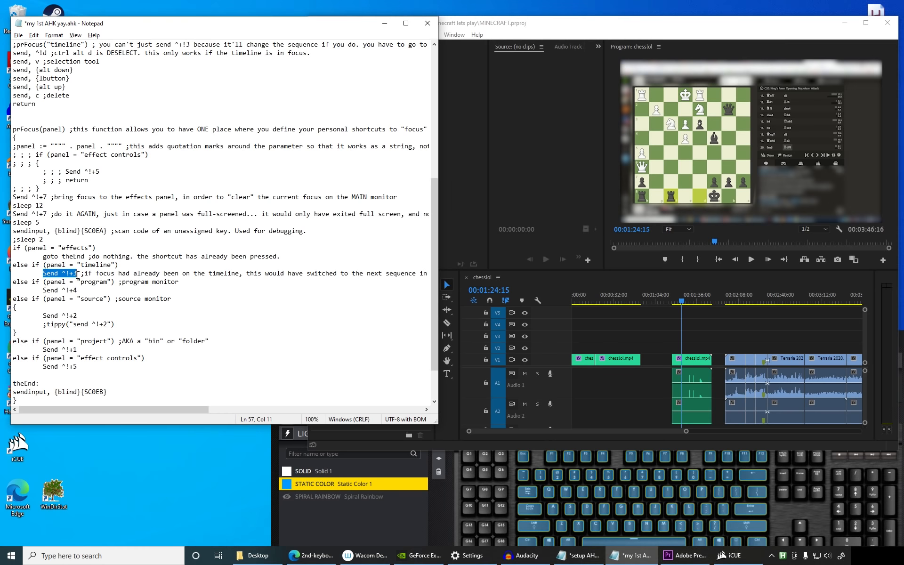
Step: Switch to Premiere Pro and test the panel-focus shortcuts numbered 2 to 7, finishing with the timeline in focus
left_click(612, 326)
key("ctrl+alt+shift+4")
key("ctrl+alt+shift+5")
key("ctrl+alt+shift+4")
key("ctrl+alt+shift+3")
key("ctrl+alt+shift+2")
key("ctrl+alt+shift+5")
key("ctrl+alt+shift+6")
key("ctrl+alt+shift+7")
key("ctrl+alt+shift+6")
key("ctrl+alt+shift+5")
key("ctrl+alt+shift+4")
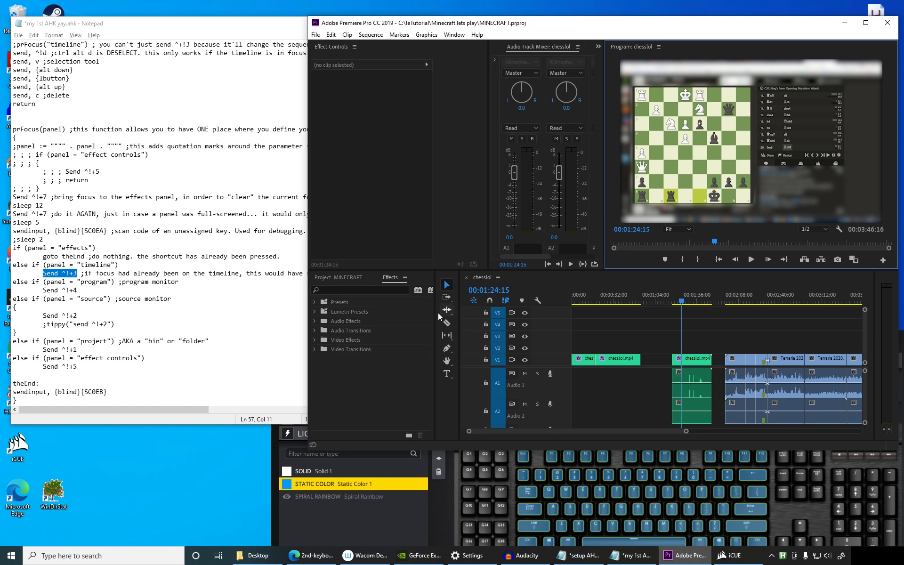
left_click(646, 318)
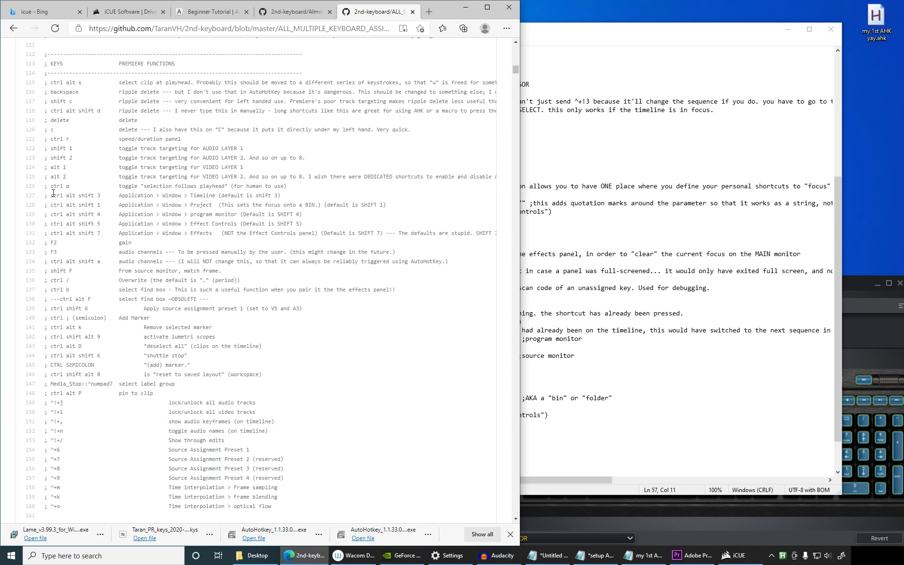
Step: Compare the five panel-focus shortcuts listed on GitHub with the pasted prFocus function in the Notepad script
left_click_drag(51, 193, 430, 231)
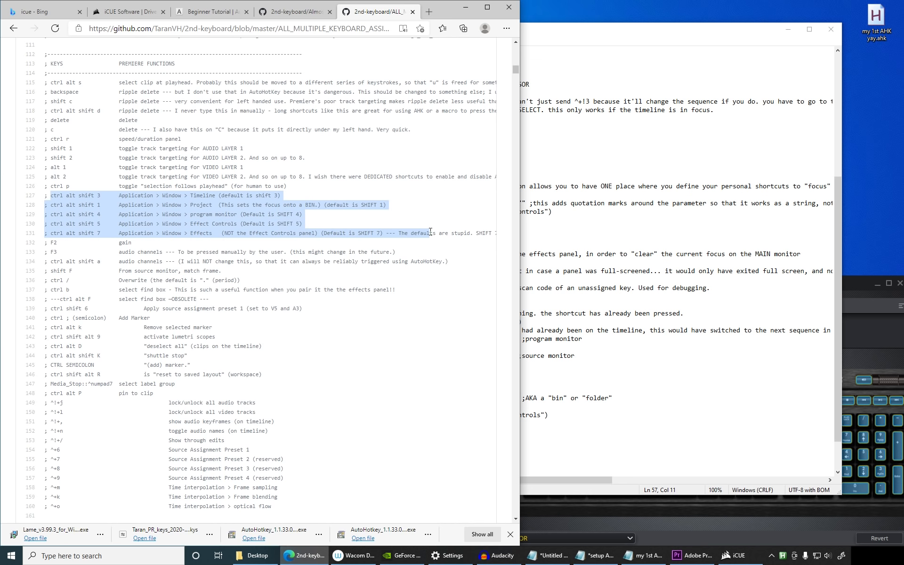
left_click(609, 177)
left_click_drag(417, 152, 559, 370)
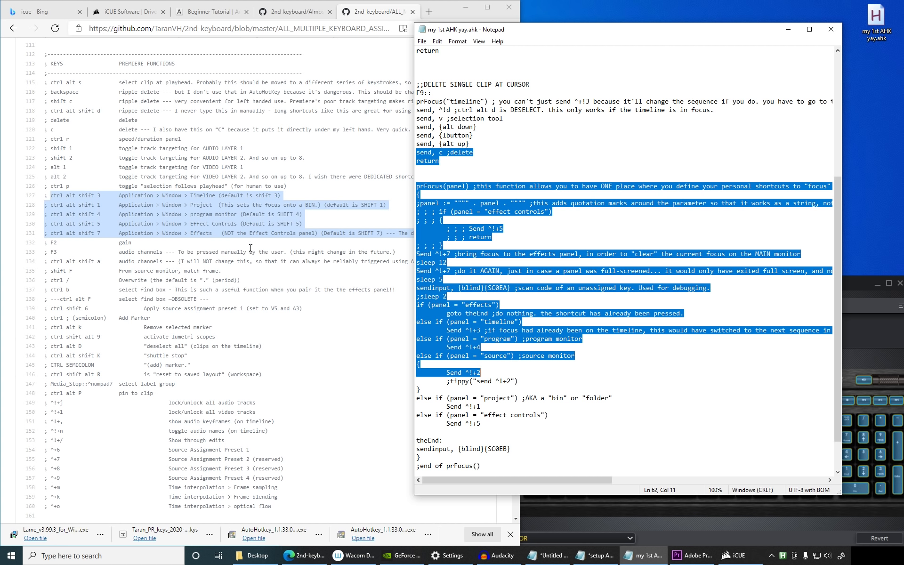
left_click(152, 196)
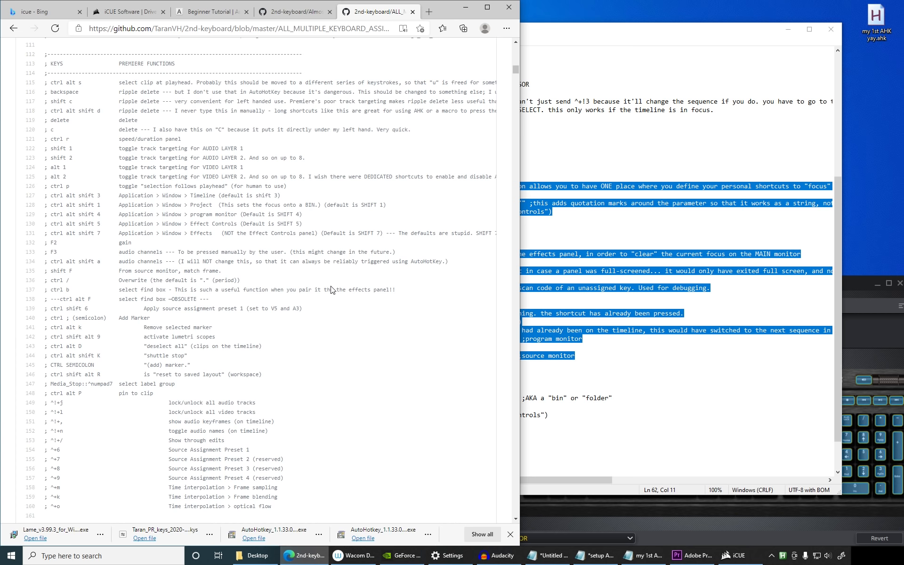
Step: Switch to Adobe Premiere Pro and resize its window so the shortcut list in the browser stays visible beside it
left_click(692, 555)
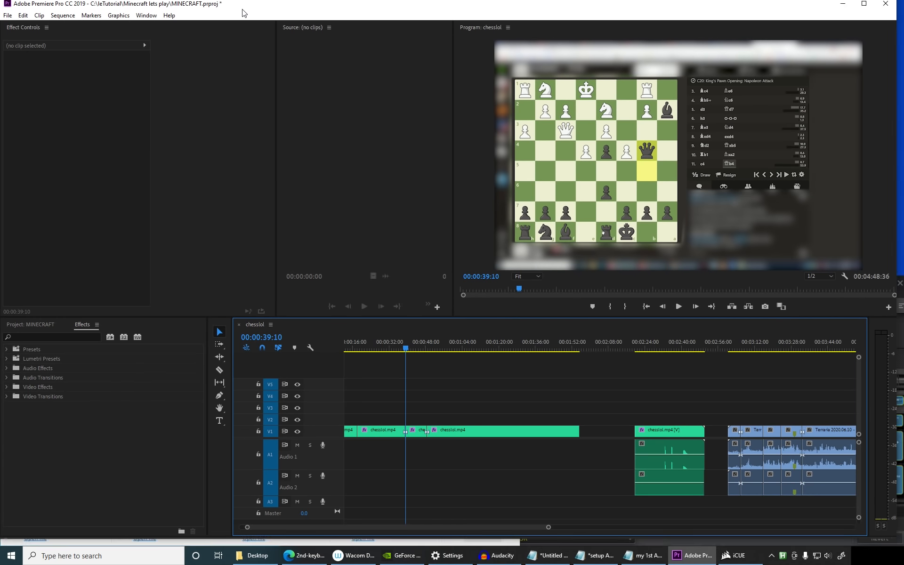
double_click(238, 9)
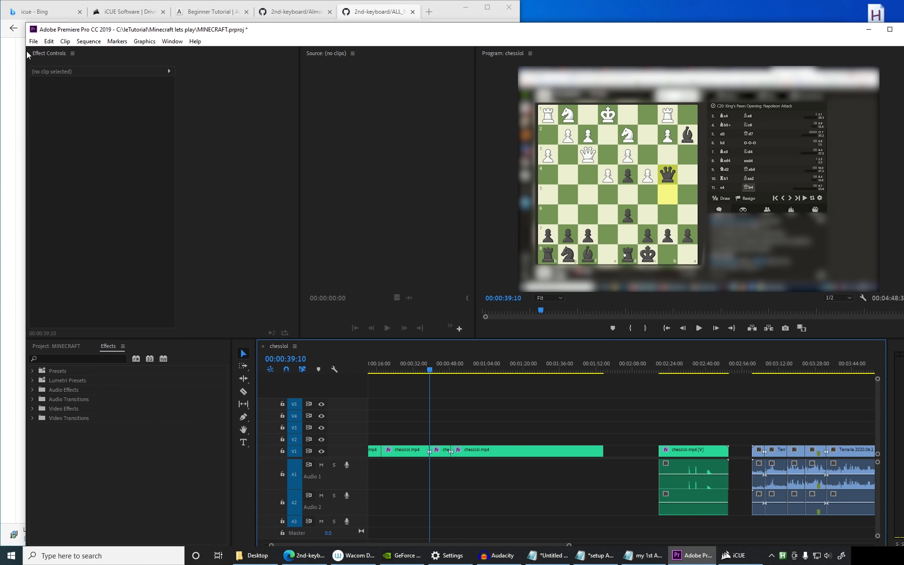
left_click_drag(27, 51, 296, 81)
left_click_drag(424, 30, 398, 11)
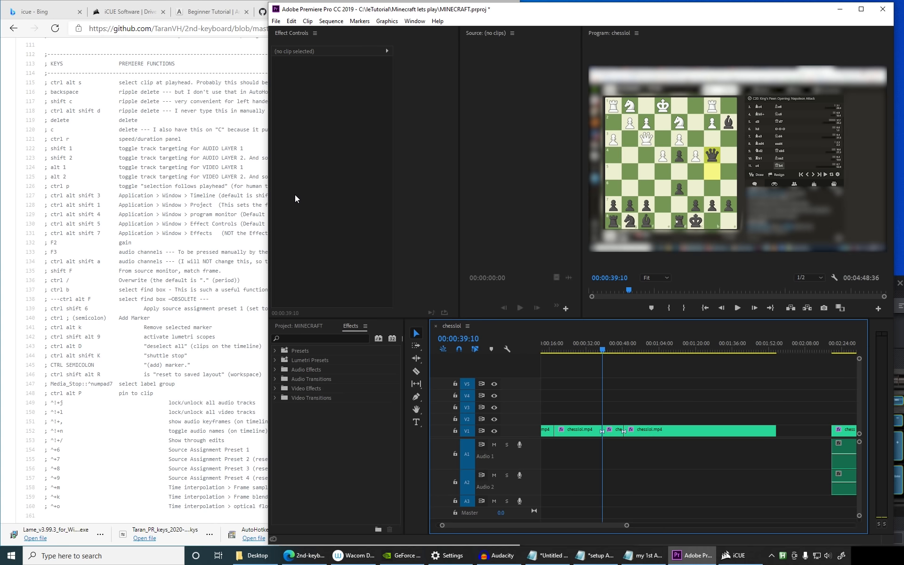
Step: Filter the Keyboard Shortcuts dialog by "window" and examine which shortcuts the Window panel commands use, then close it
key("ctrl+alt+k")
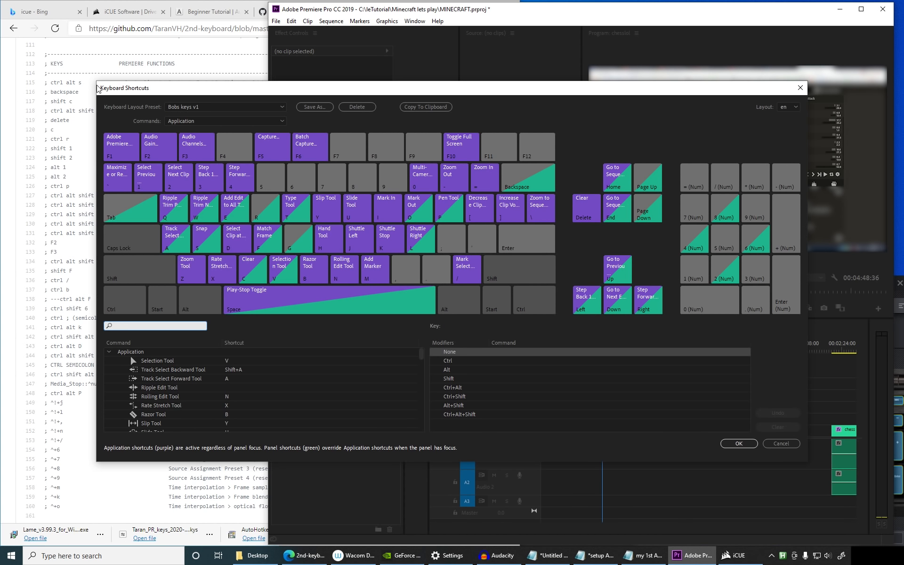
left_click_drag(98, 89, 219, 88)
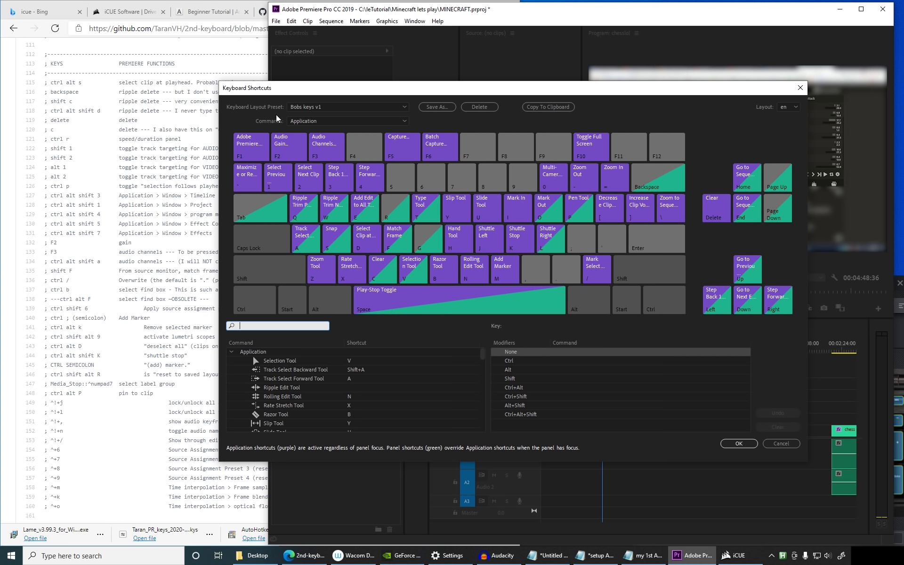
left_click_drag(285, 88, 291, 85)
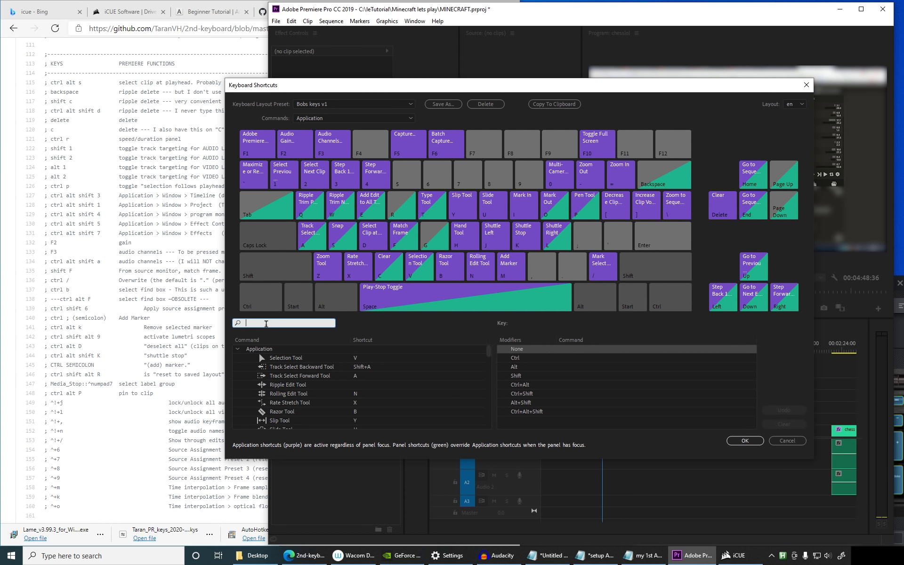
type("window")
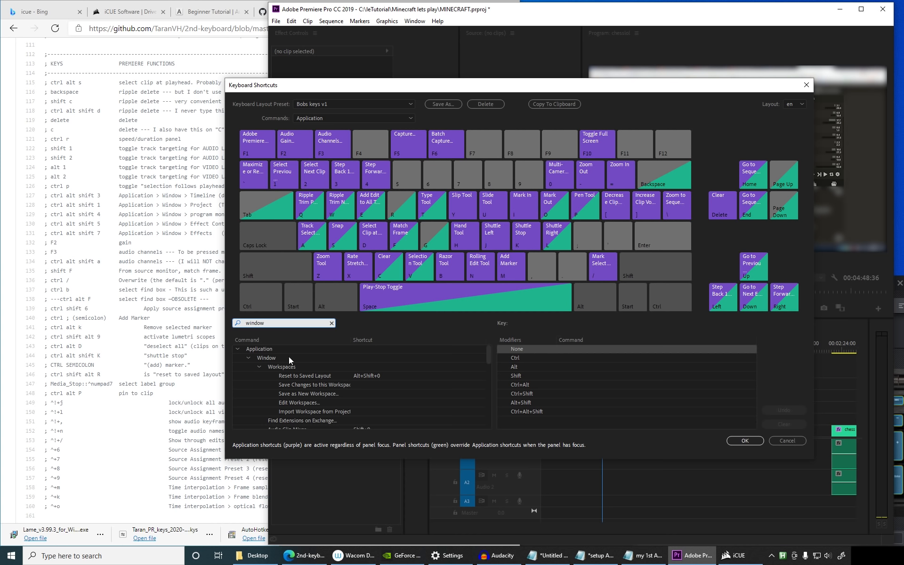
left_click_drag(298, 459, 302, 534)
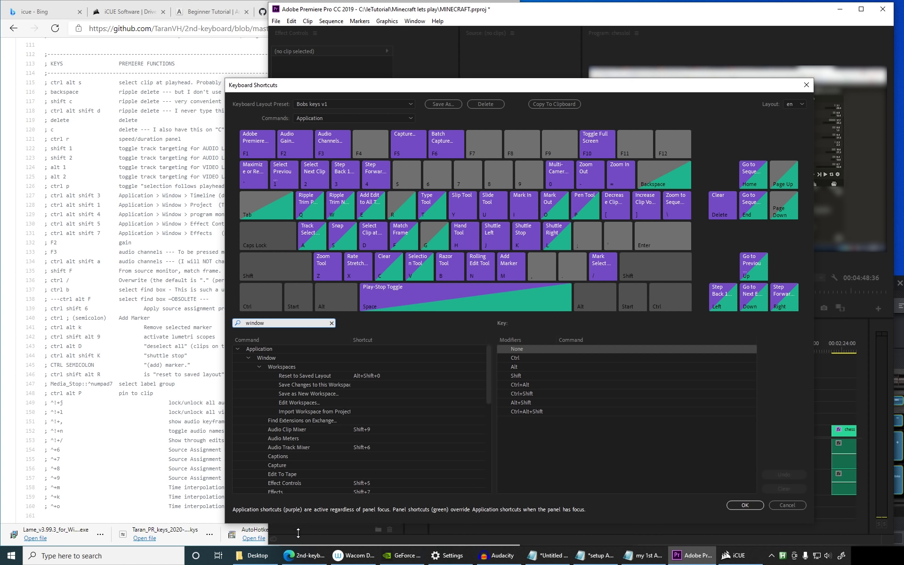
scroll(323, 422, "down", 2)
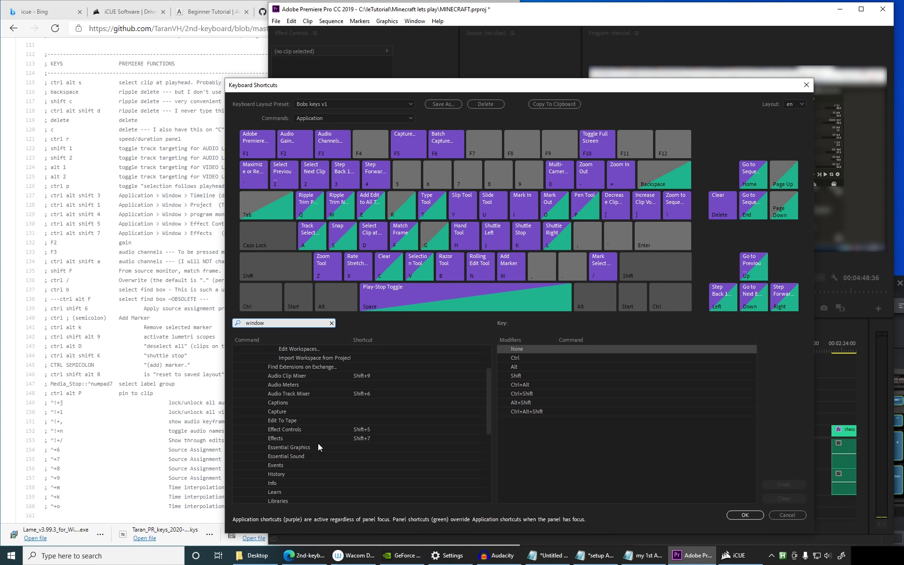
left_click(357, 453)
scroll(363, 389, "down", 6)
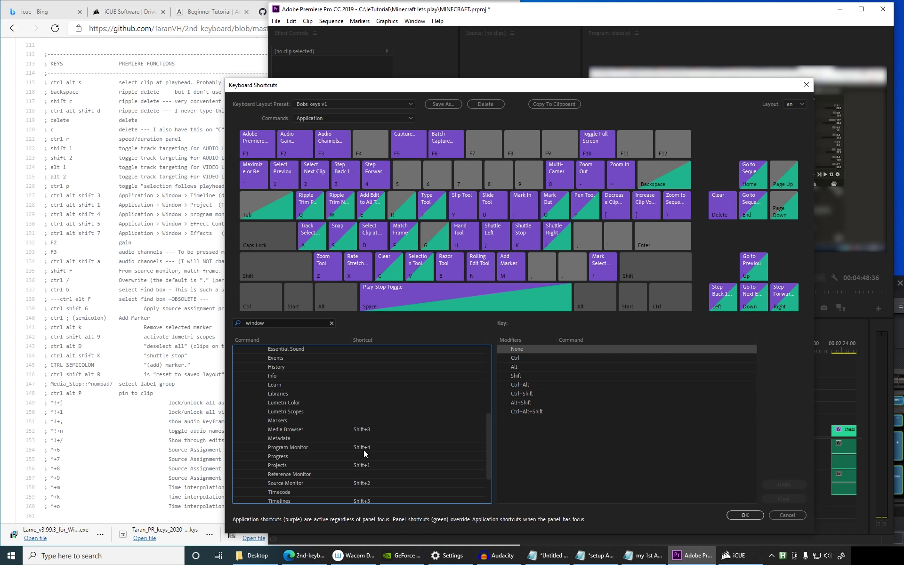
scroll(364, 391, "up", 6)
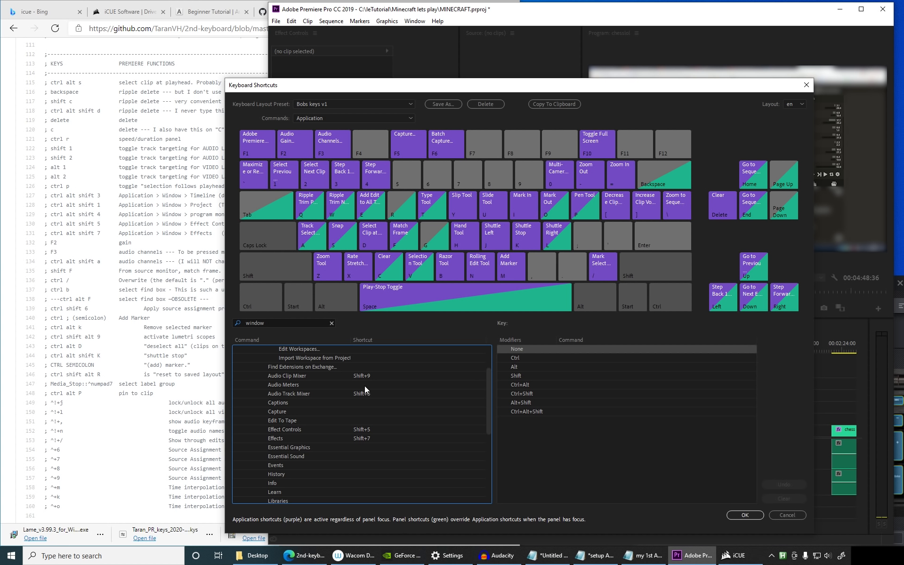
left_click(752, 515)
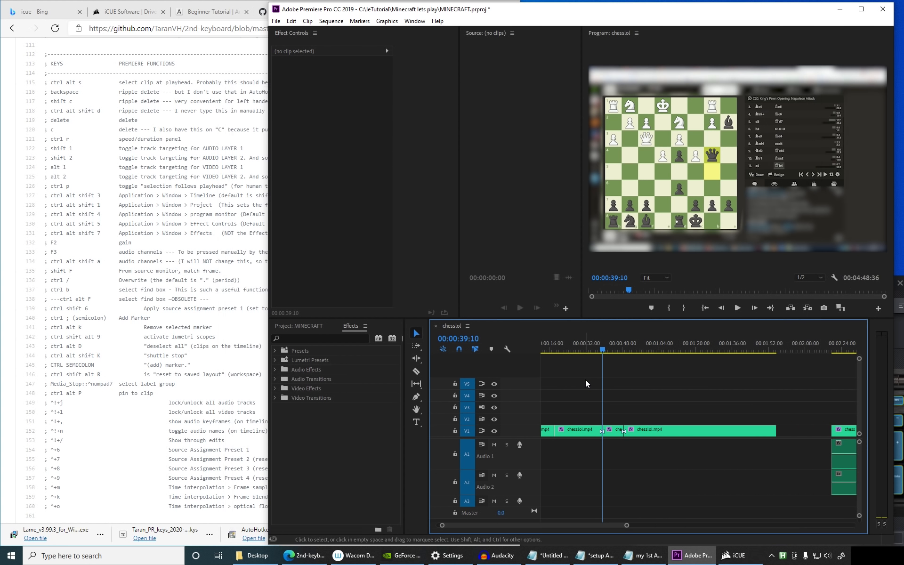
Step: Test the default panel focus shortcuts by cycling focus through the Project, Source, Timeline, Program, Effect Controls, Audio Track Mixer and Effects panels
key("shift+1")
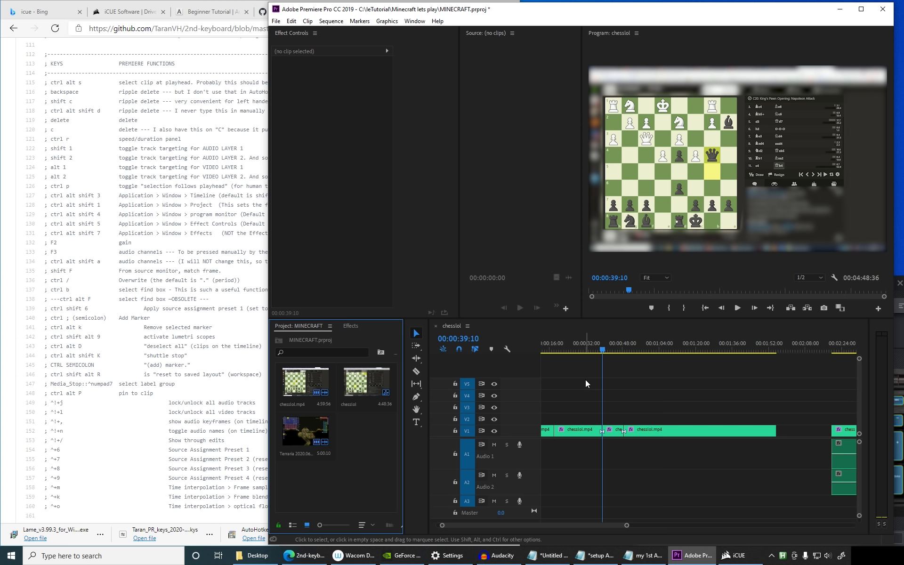
key("shift+2")
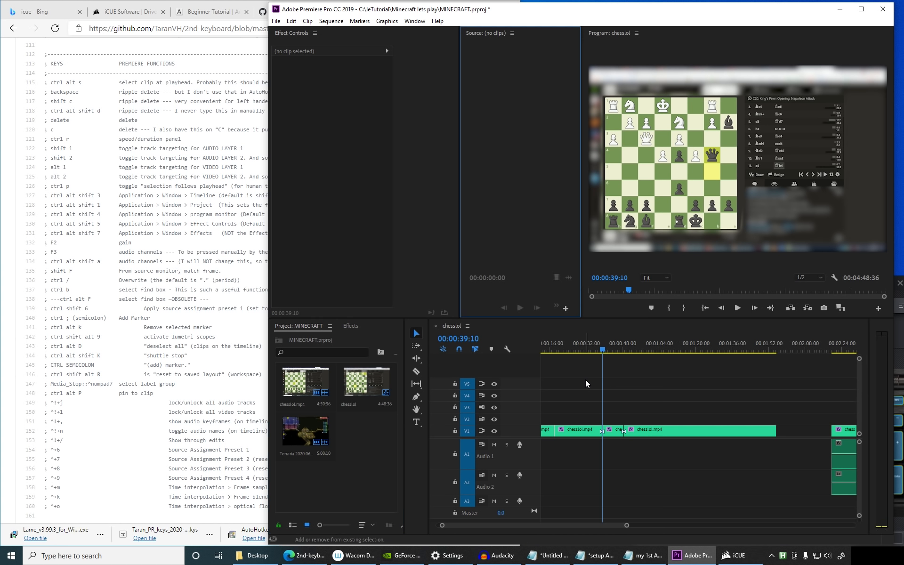
key("shift+3")
key("shift+4")
key("shift+5")
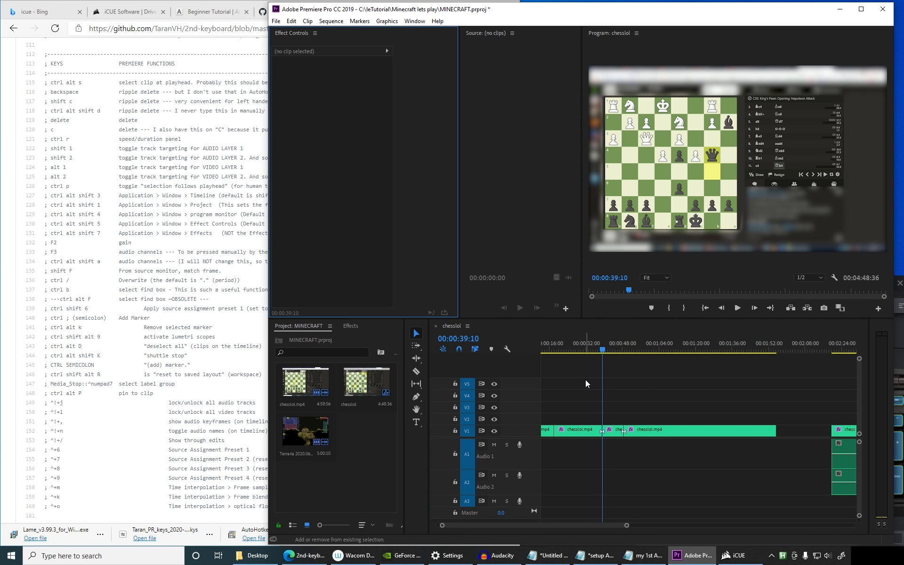
key("shift+6")
key("shift+7")
key("shift+6")
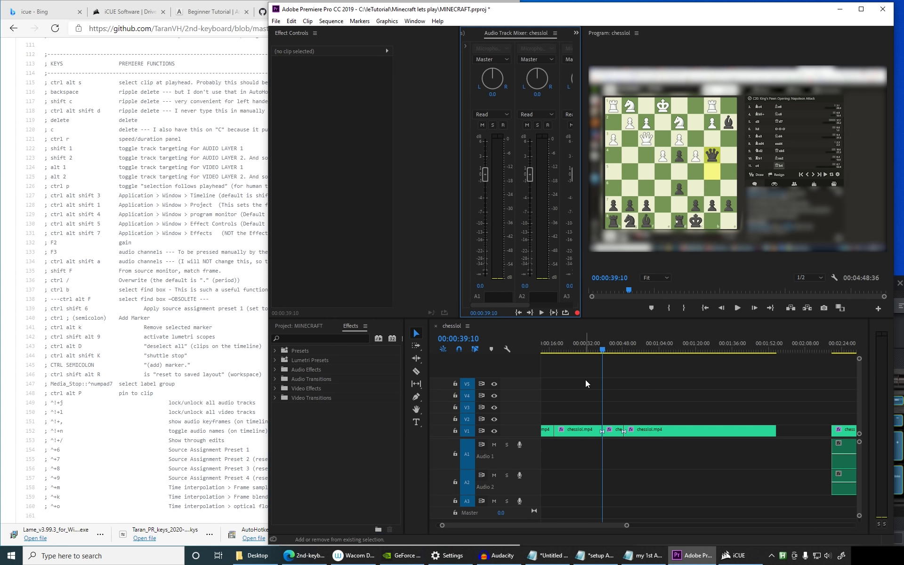
key("shift+5")
key("shift+4")
key("shift+3")
key("shift+2")
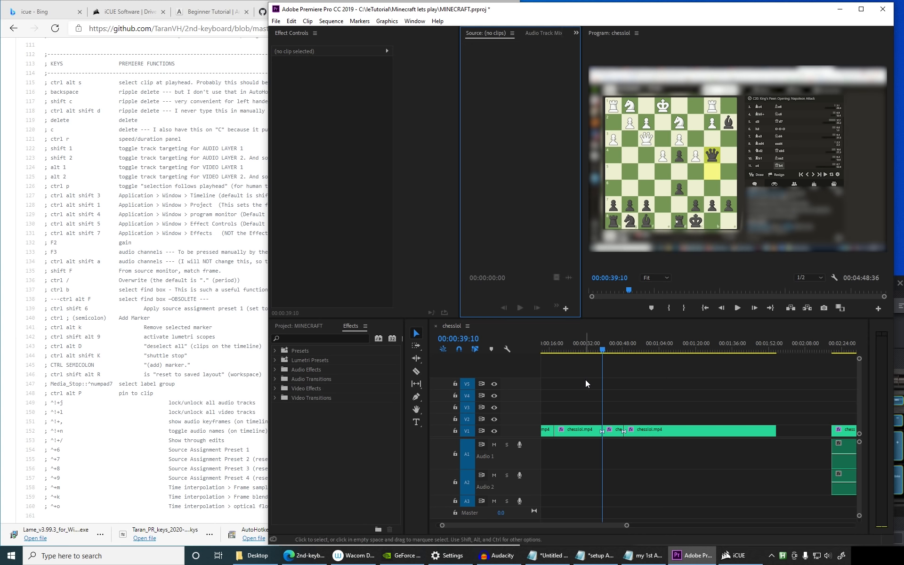
key("shift+1")
key("shift+2")
key("shift+3")
key("shift+4")
key("shift+1")
key("shift+2")
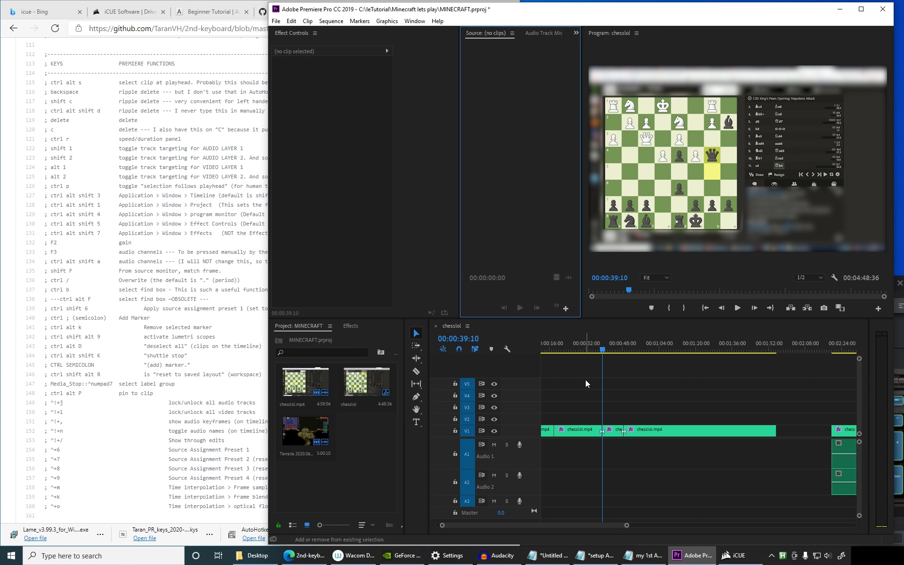
Step: Test switching between the Effects and Project panels, selecting the clip at the previous edit point in between, and deselect the clip
key("shift+7")
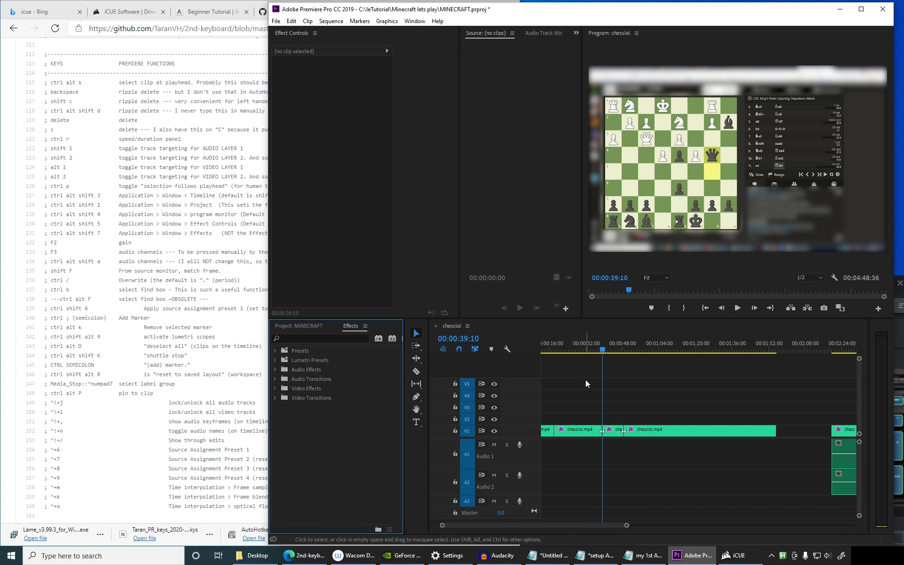
key("shift+1")
key("shift+7")
key("Up")
key("ctrl+alt+s")
key("shift+1")
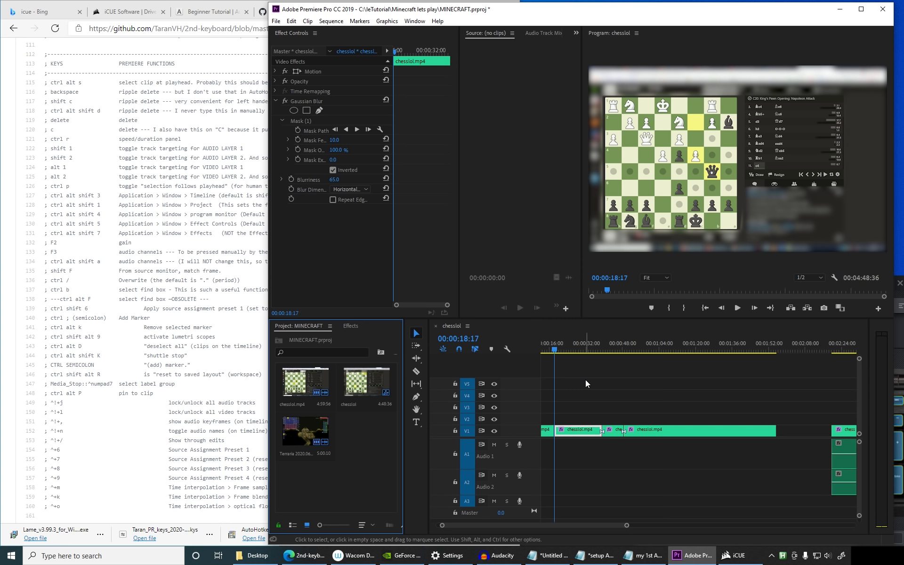
key("shift+7")
left_click(585, 380)
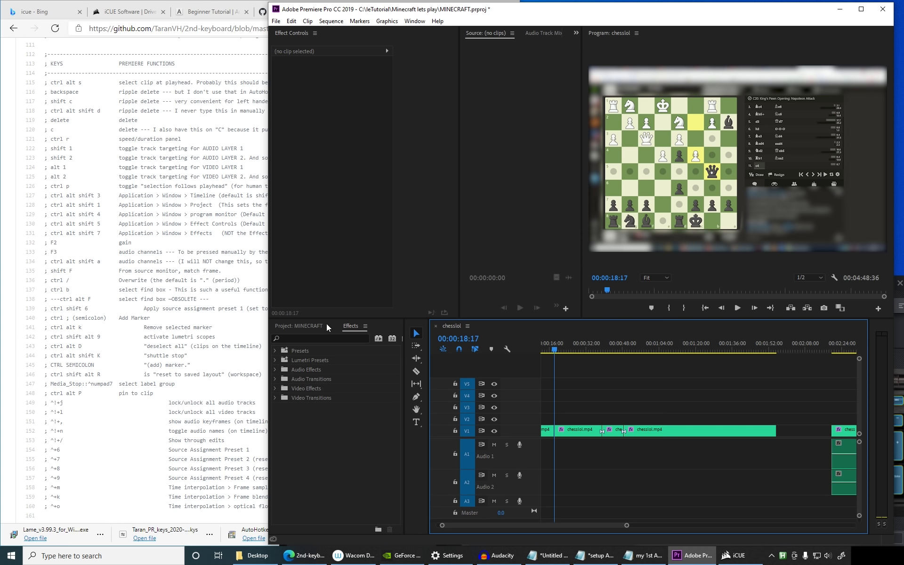
Step: Reopen the Keyboard Shortcuts dialog, make it taller and filter the command list by "window"
key("ctrl+alt+k")
left_click_drag(260, 93, 286, 99)
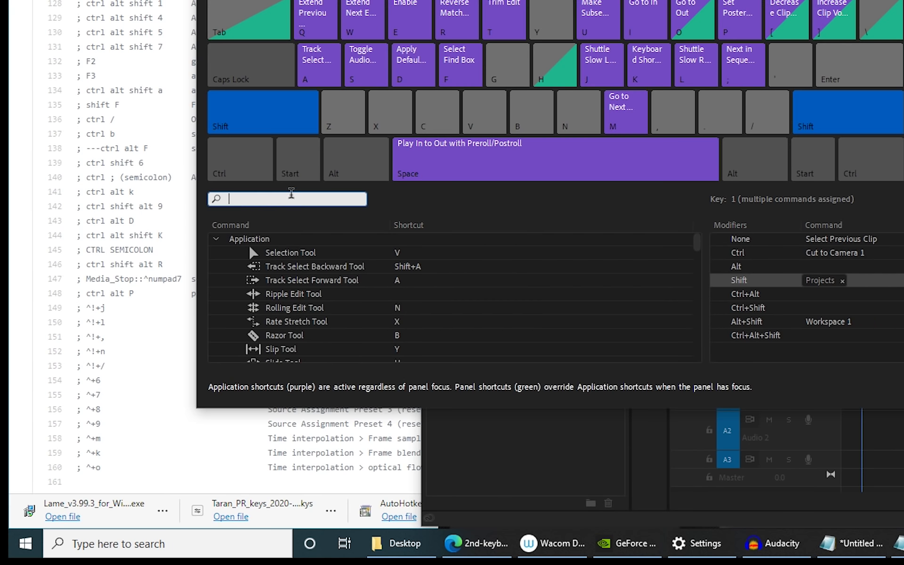
type("window")
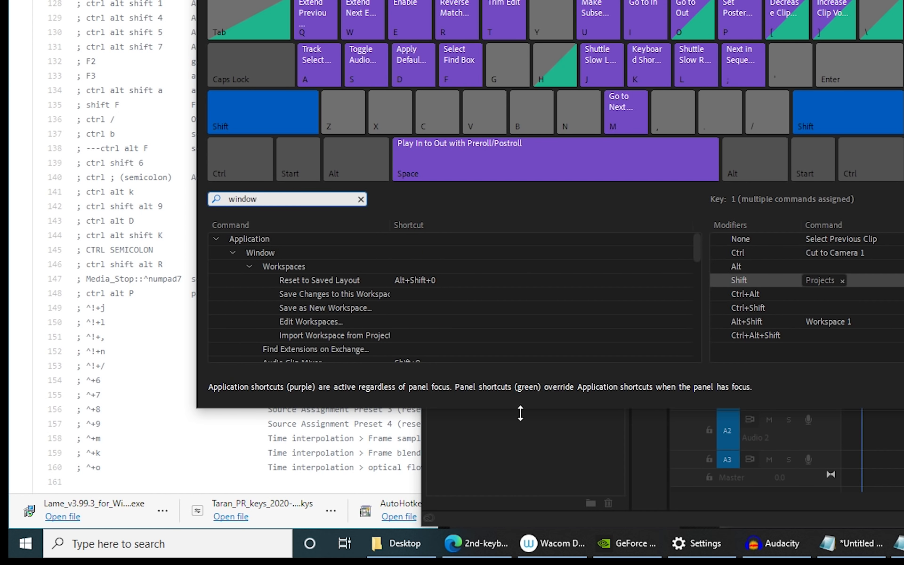
left_click_drag(519, 413, 520, 493)
scroll(483, 343, "down", 4)
scroll(472, 368, "up", 4)
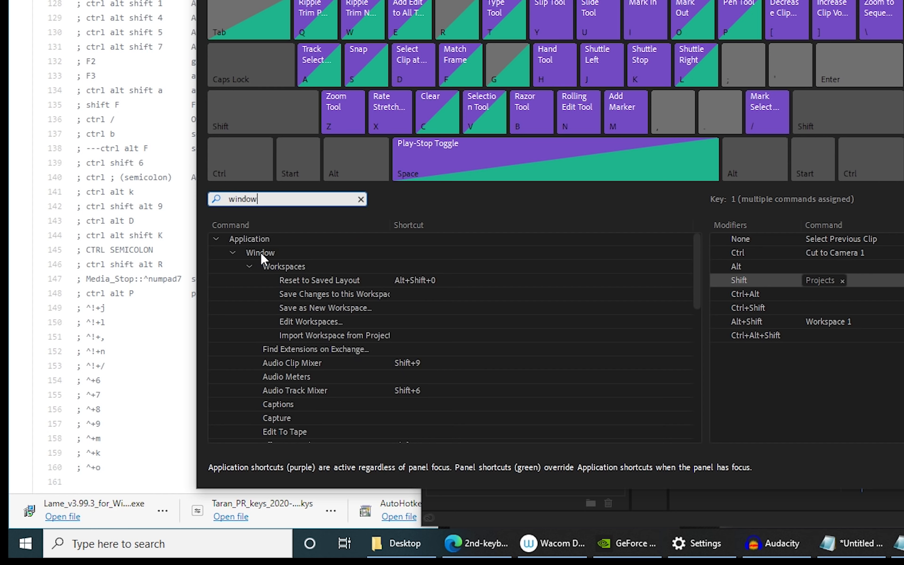
scroll(292, 278, "down", 3)
scroll(348, 337, "up", 1)
scroll(376, 346, "down", 3)
scroll(431, 389, "down", 2)
Step: Replace the shortcut of the Projects window command with Ctrl+Alt+Shift+1
left_click(410, 377)
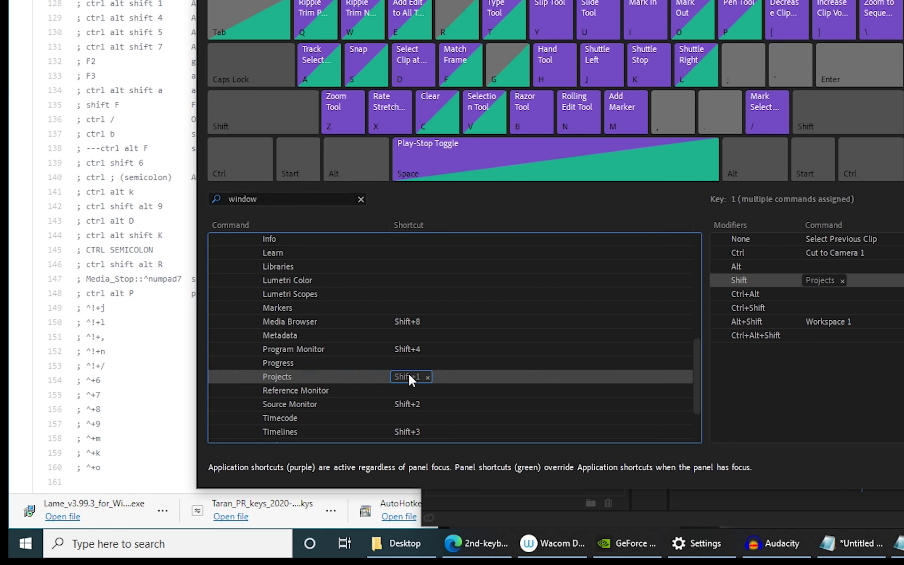
left_click(428, 377)
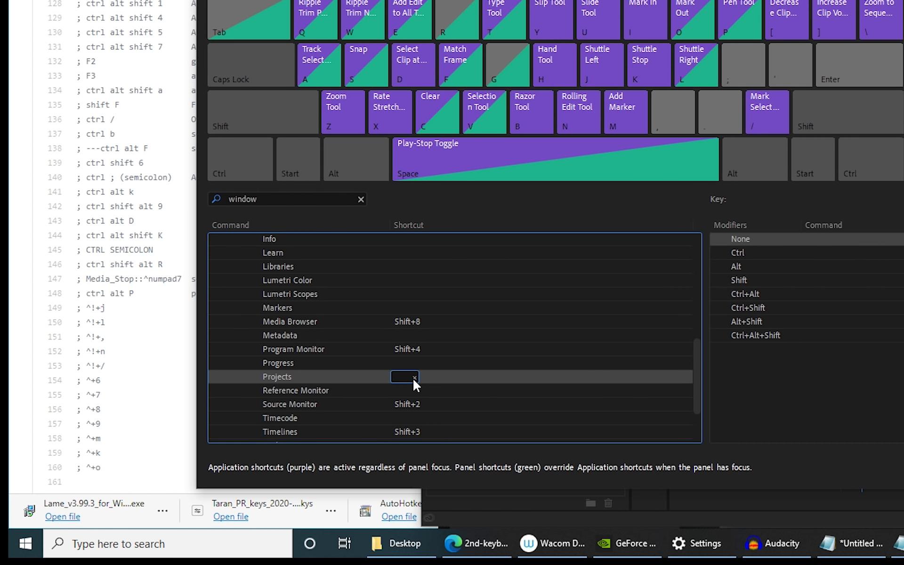
key("ctrl+alt+shift+1")
Step: Add the shortcuts Ctrl+Alt+Shift+2 to Source Monitor and Ctrl+Alt+Shift+3 to Timelines
scroll(415, 381, "down", 1)
left_click(450, 361)
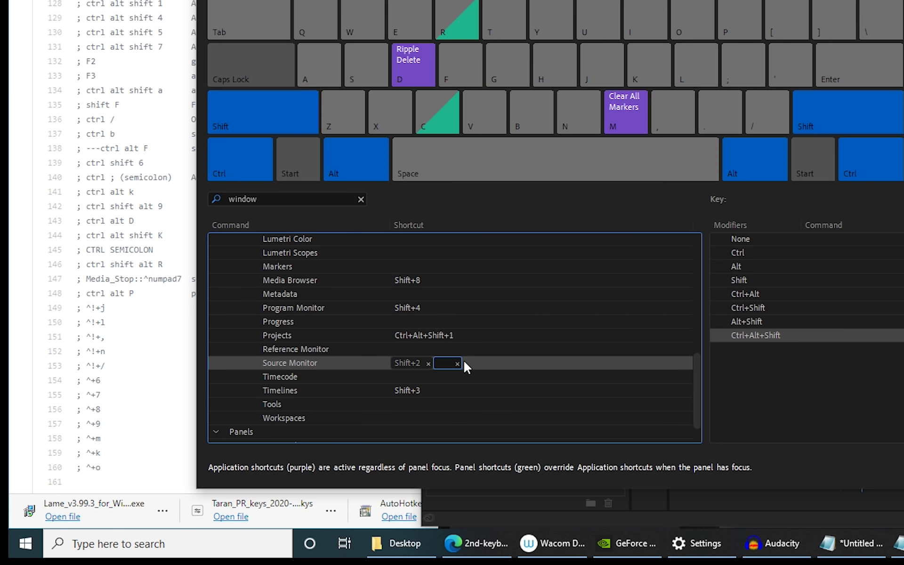
key("ctrl+alt+shift+2")
left_click(455, 390)
left_click(460, 392)
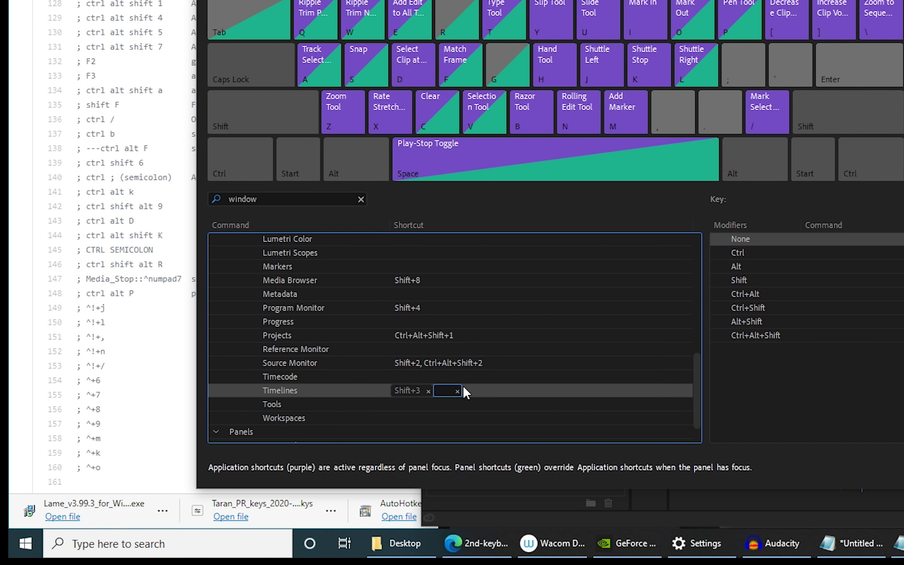
key("ctrl+alt+shift+3")
Step: Add the shortcut Ctrl+Alt+Shift+4 to the Program Monitor command
left_click(488, 307)
left_click(489, 308)
key("ctrl+alt+shift+4")
Step: Try Ctrl+Alt+Shift+8 as a shortcut for Media Browser and remove the command's assigned shortcuts
left_click(490, 283)
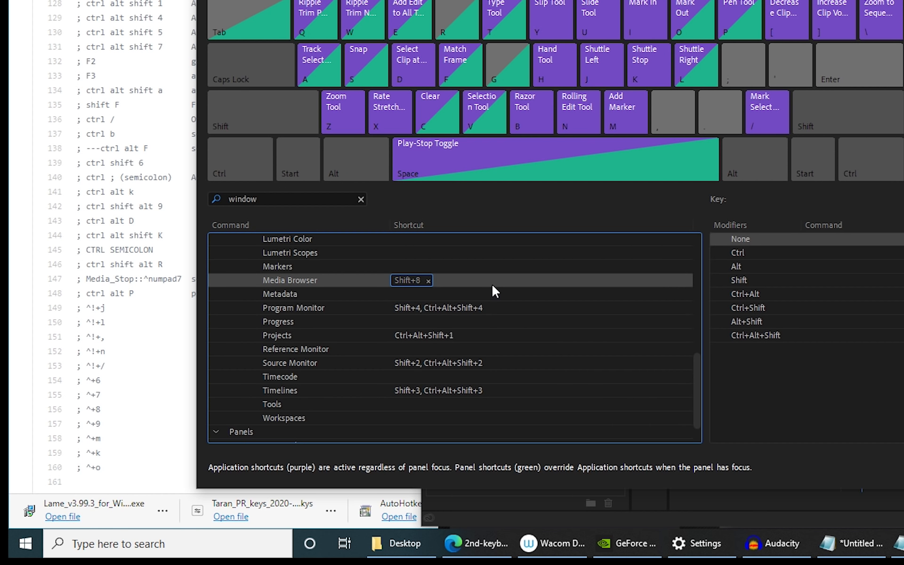
left_click(494, 279)
key("ctrl+alt+shift+8")
left_click(505, 280)
left_click(429, 281)
Step: Add the shortcuts Ctrl+Alt+Shift+7 to Effects and Ctrl+Alt+Shift+5 to Effect Controls
scroll(473, 330, "down", 1)
scroll(453, 361, "up", 4)
scroll(452, 365, "up", 1)
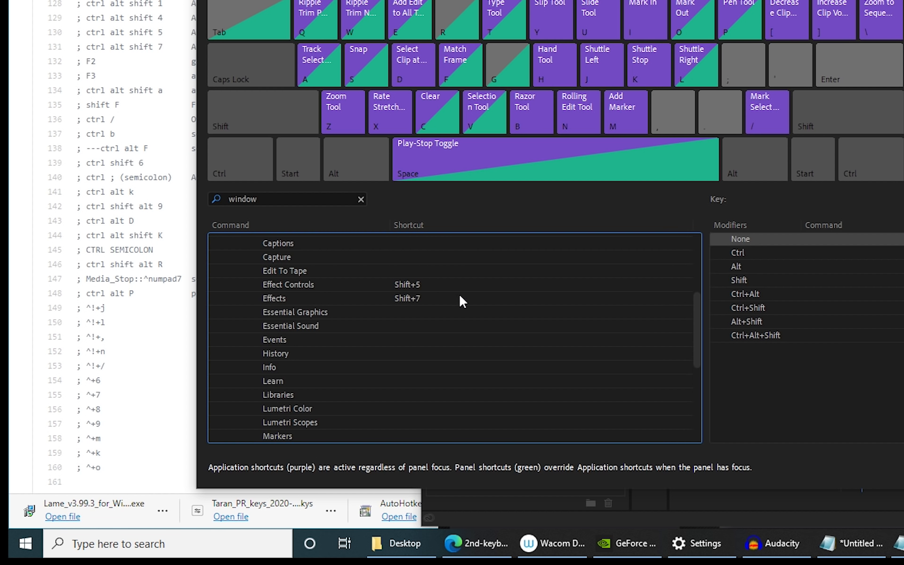
double_click(477, 298)
key("ctrl+alt+shift+7")
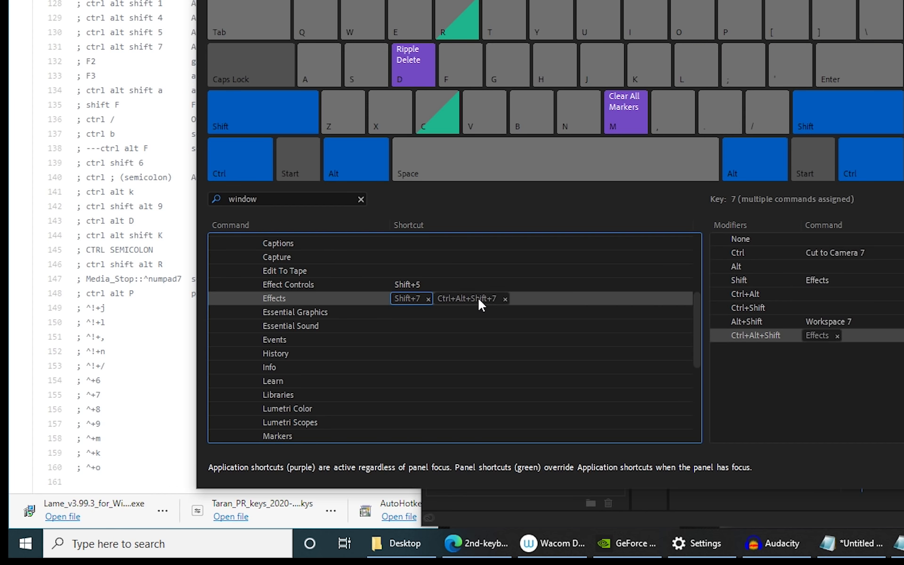
left_click(495, 283)
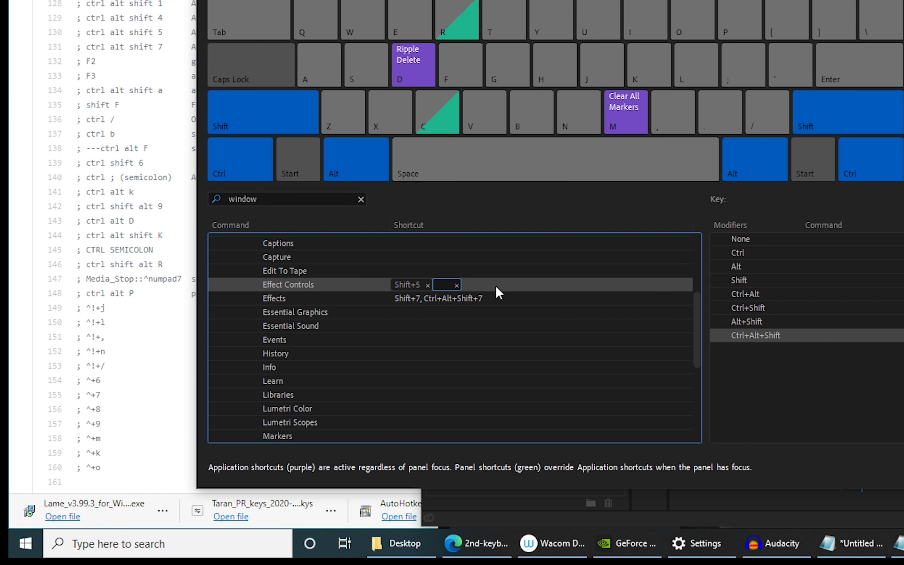
key("ctrl+alt+shift+5")
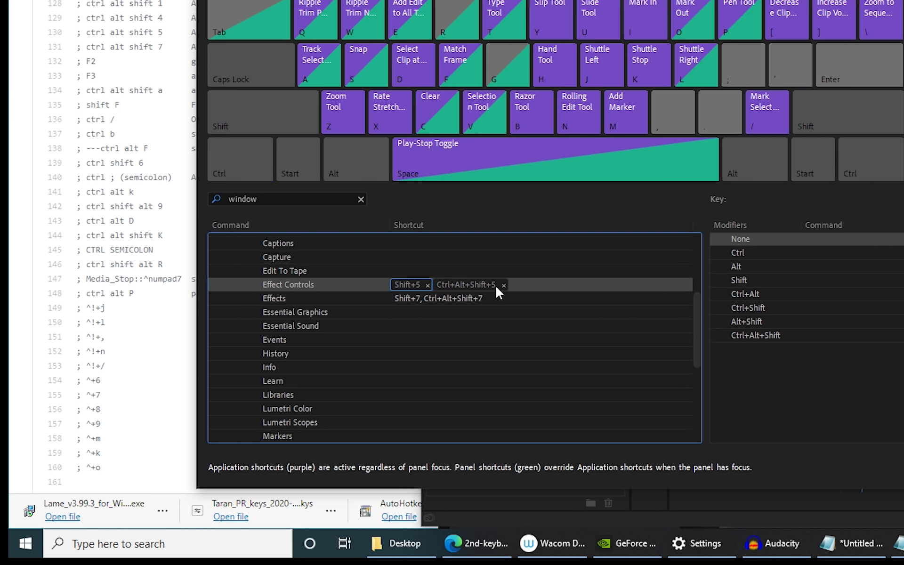
Step: Remove the default Shift+5 shortcut from Effect Controls and Shift+7 from Effects
left_click(428, 285)
left_click(409, 299)
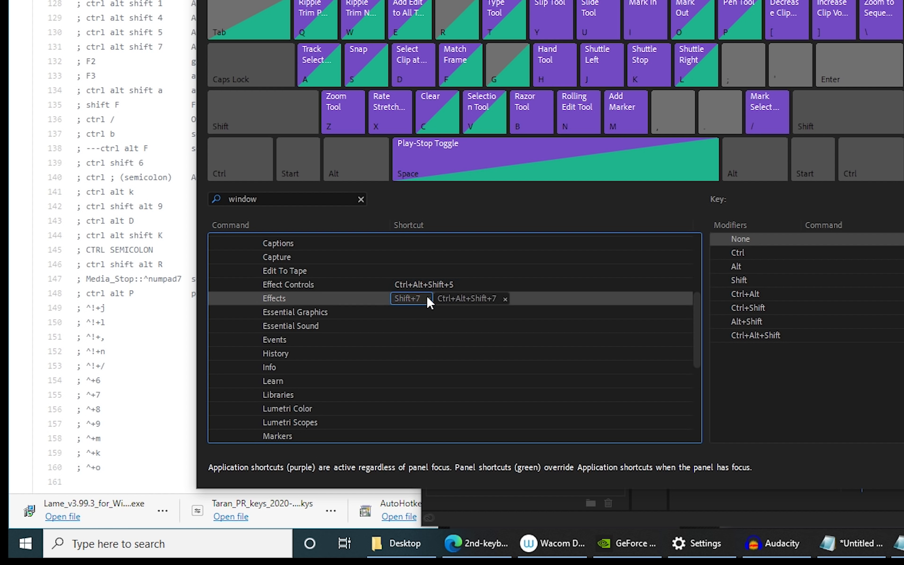
left_click(428, 299)
Step: Remove the default Shift-based shortcuts from Program Monitor, Source Monitor and Timelines, leaving only their Ctrl+Alt+Shift versions
scroll(426, 310, "down", 3)
left_click(419, 353)
left_click(428, 353)
scroll(421, 345, "down", 2)
left_click(413, 325)
left_click(428, 326)
left_click(414, 353)
left_click(428, 354)
scroll(429, 344, "up", 5)
scroll(424, 349, "up", 3)
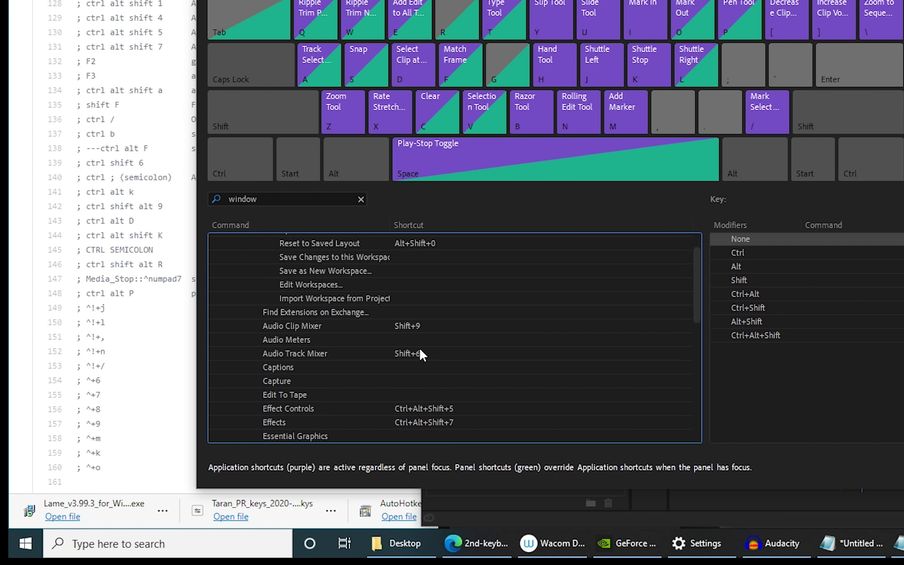
Step: Add the shortcuts Ctrl+Alt+Shift+6 to Audio Track Mixer and Ctrl+Alt+Shift+9 to Audio Clip Mixer
scroll(433, 340, "down", 1)
left_click(440, 313)
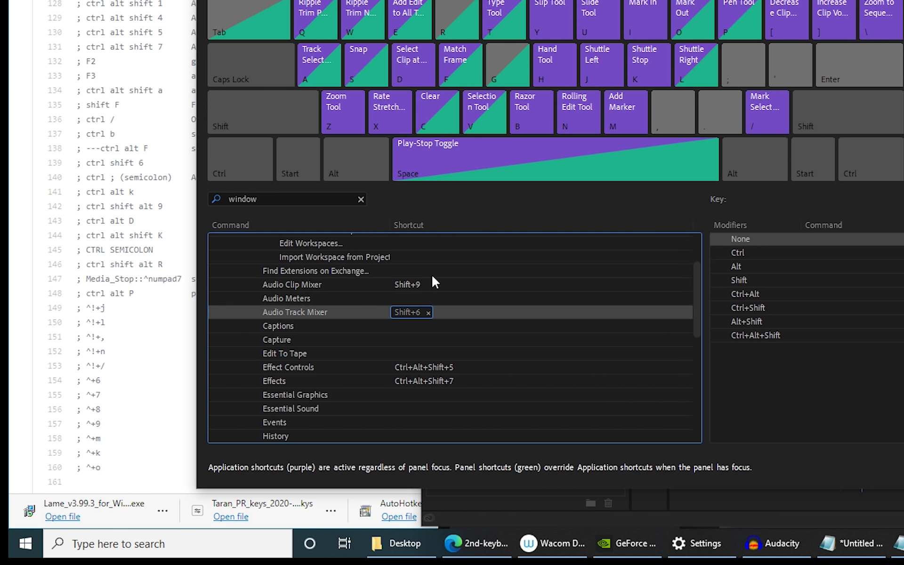
left_click(462, 311)
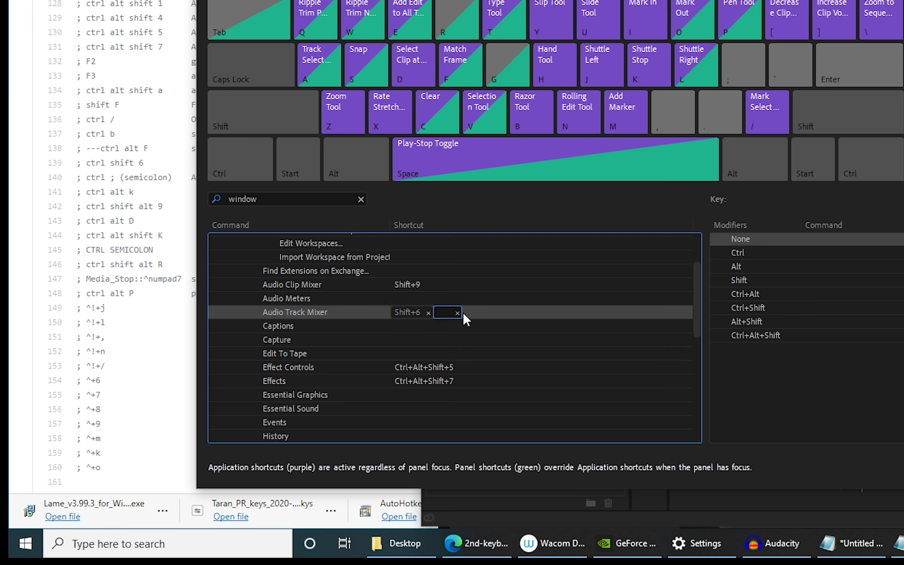
key("ctrl+alt+shift+6")
left_click(461, 285)
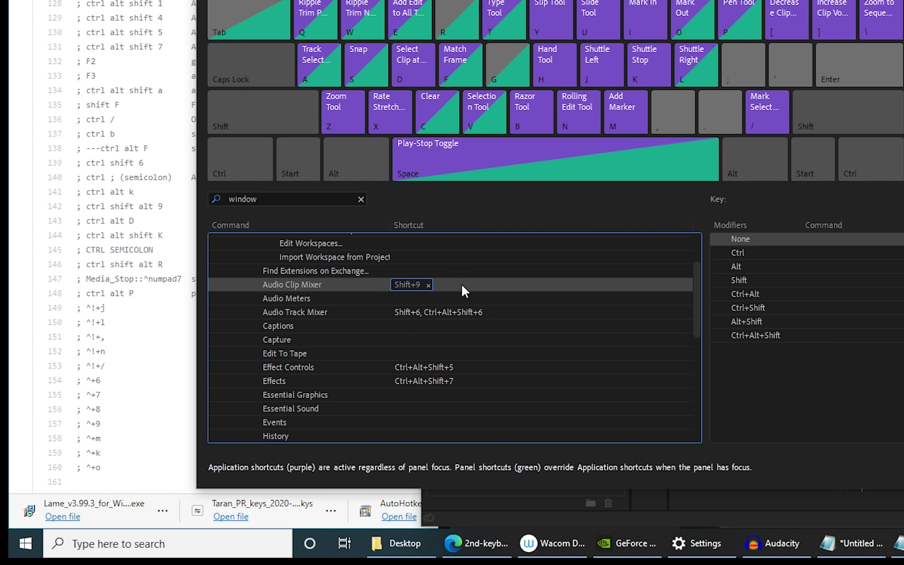
left_click(473, 280)
key("ctrl+alt+shift+9")
Step: Remove the default Shift+9 shortcut from Audio Clip Mixer and Shift+6 from Audio Track Mixer
left_click(428, 285)
left_click(421, 310)
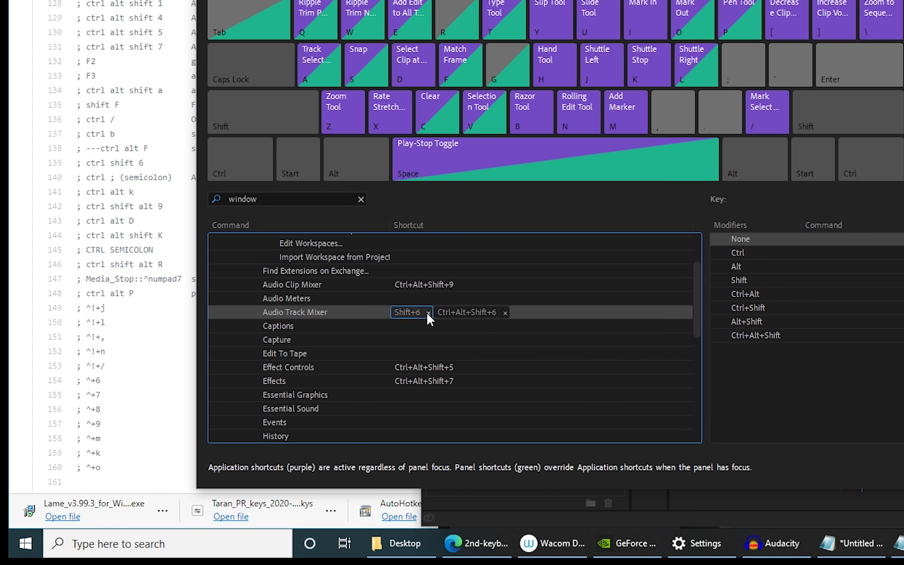
left_click(428, 313)
left_click(485, 284)
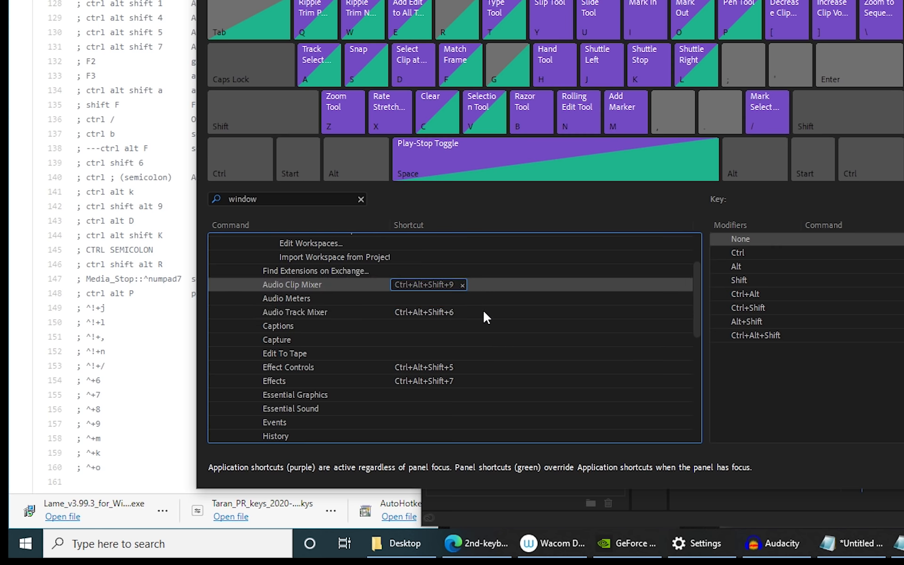
Step: Save the keyboard layout preset as "Bobs keys v1", overwriting the existing set, and close the keyboard shortcuts window
scroll(483, 313, "down", 6)
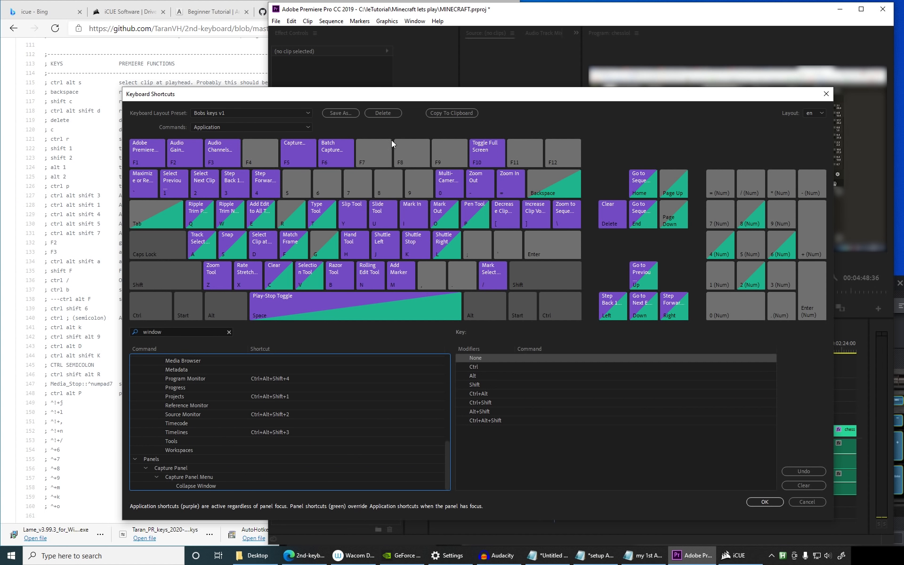
left_click(337, 113)
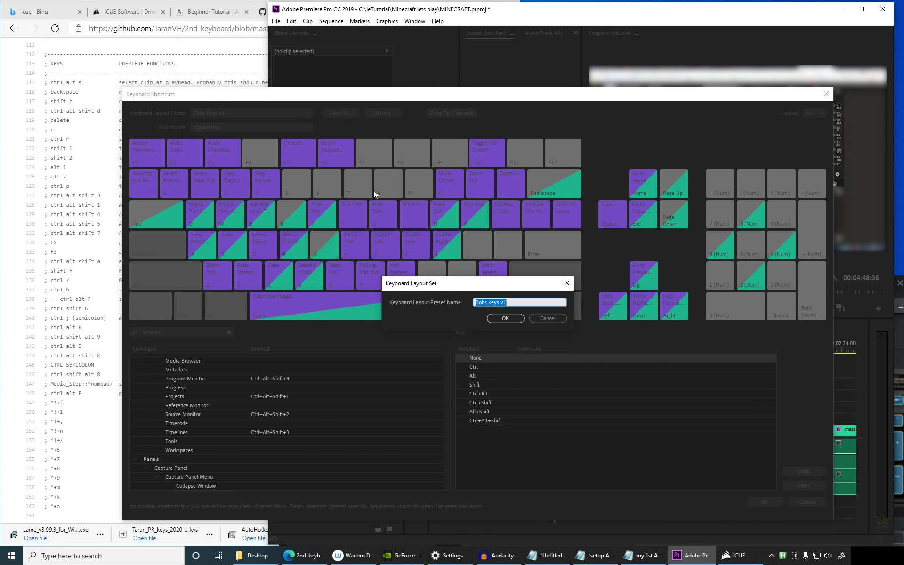
left_click(503, 317)
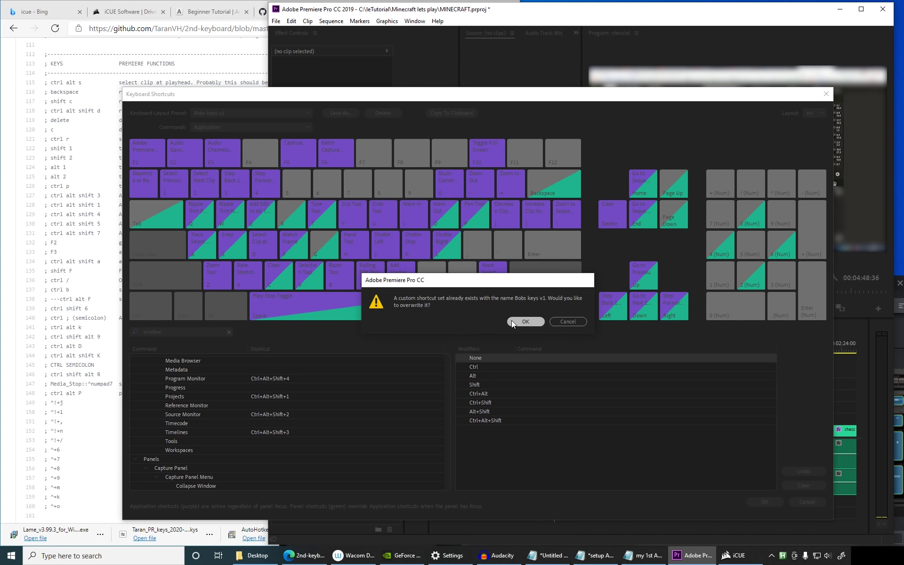
left_click(511, 321)
left_click(298, 113)
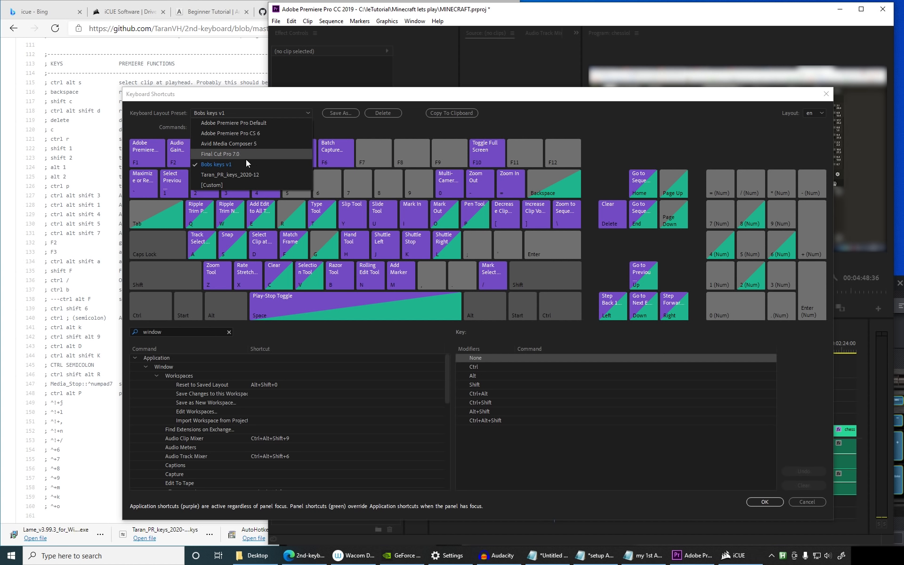
left_click(337, 126)
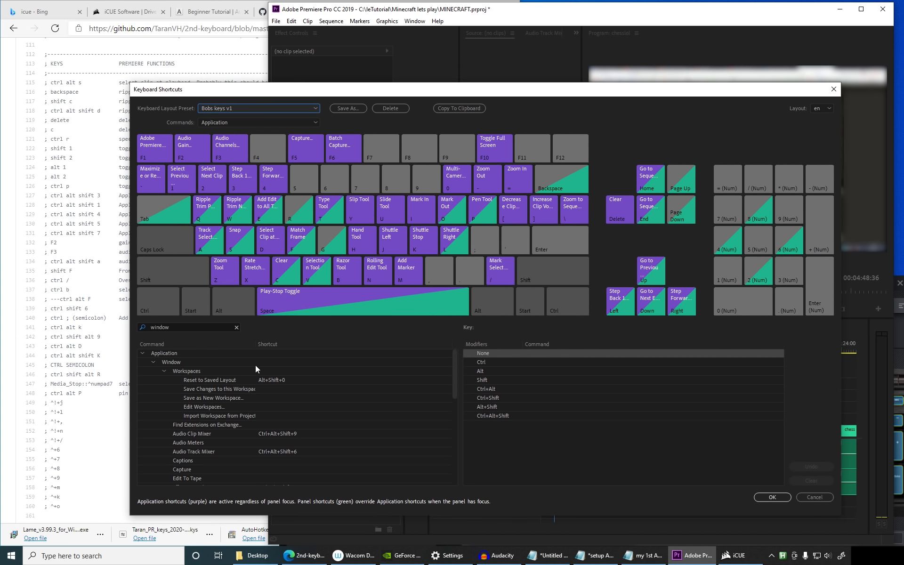
scroll(254, 406, "down", 4)
scroll(255, 408, "up", 1)
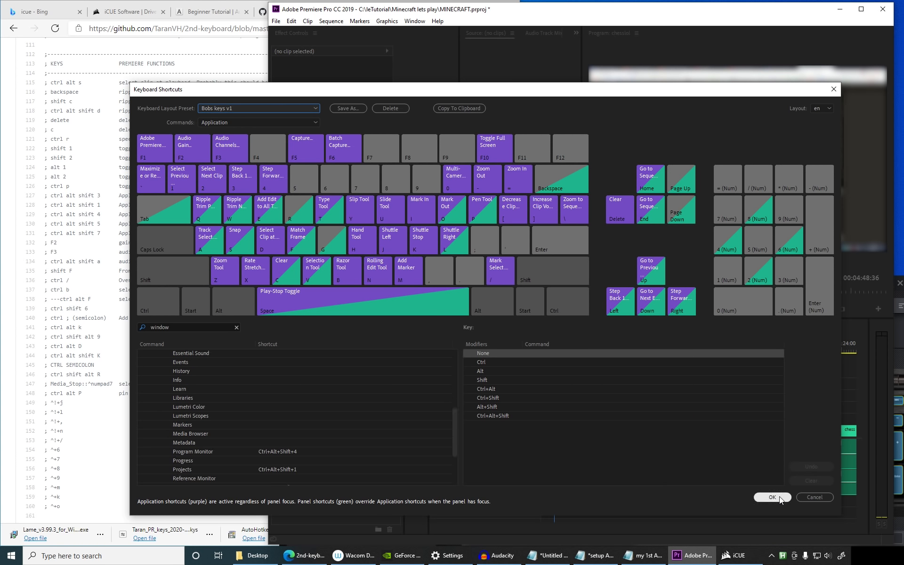
key("Escape")
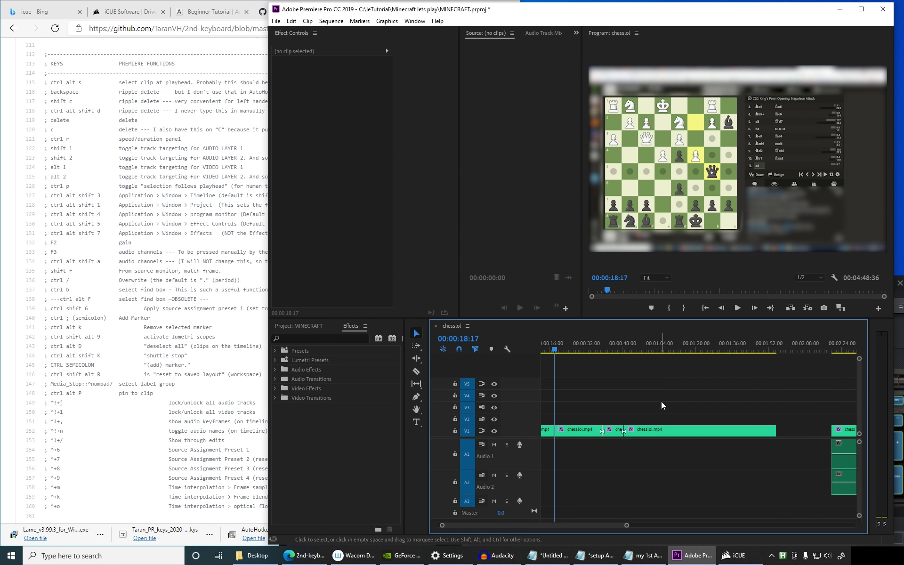
Step: Test the new Ctrl+Alt+Shift focus shortcuts for the Effects, Project and Timeline panels
key("ctrl+alt+shift+7")
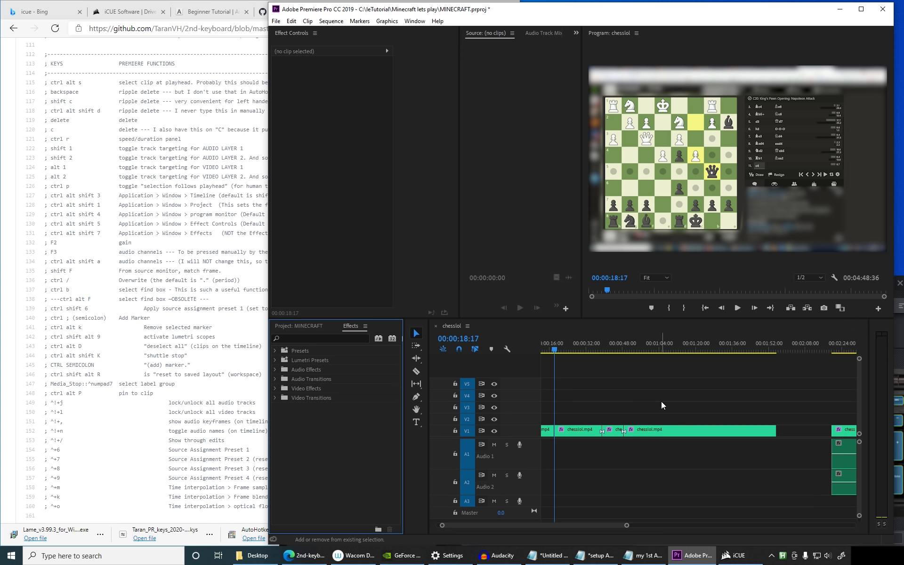
key("shift")
key("ctrl+alt+shift+1")
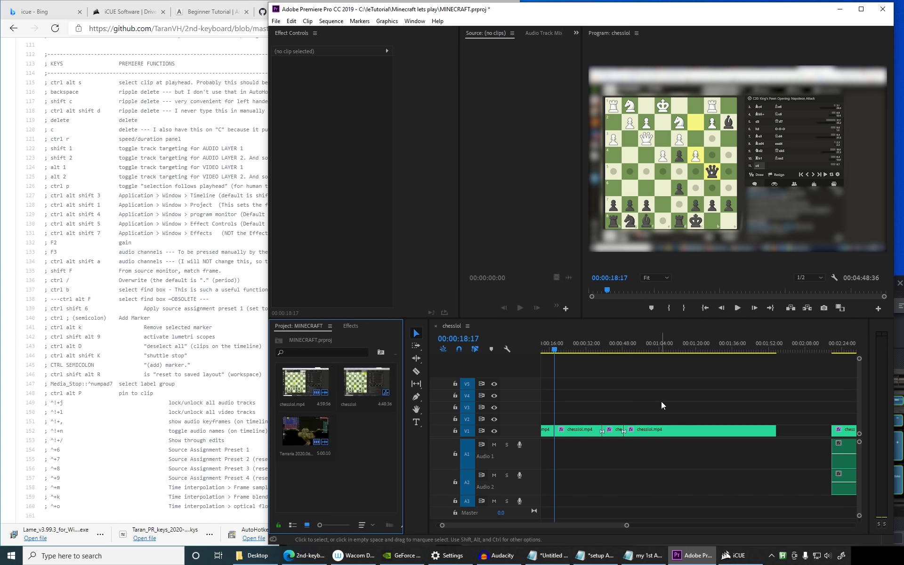
key("ctrl+alt+shift+3")
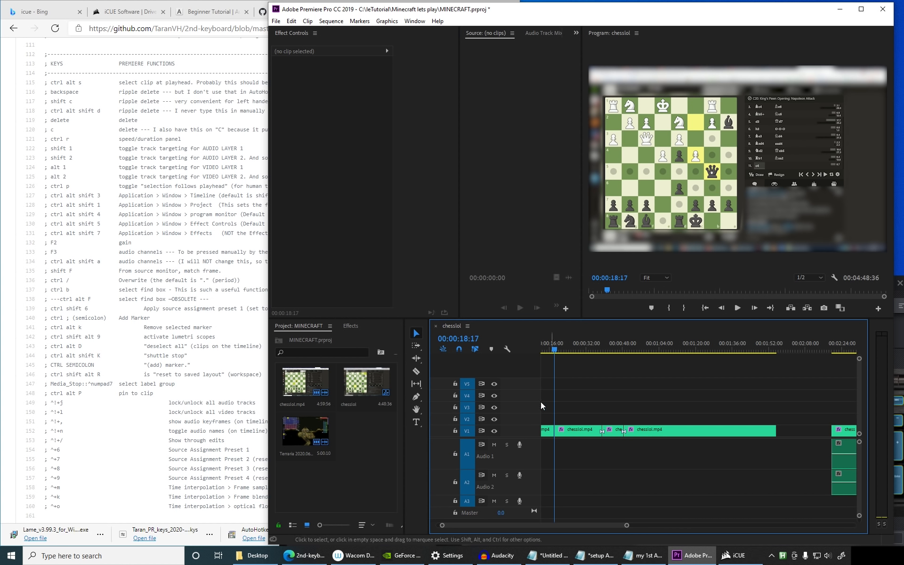
Step: Save the project and create a new sequence named "oh hello"
right_click(380, 434)
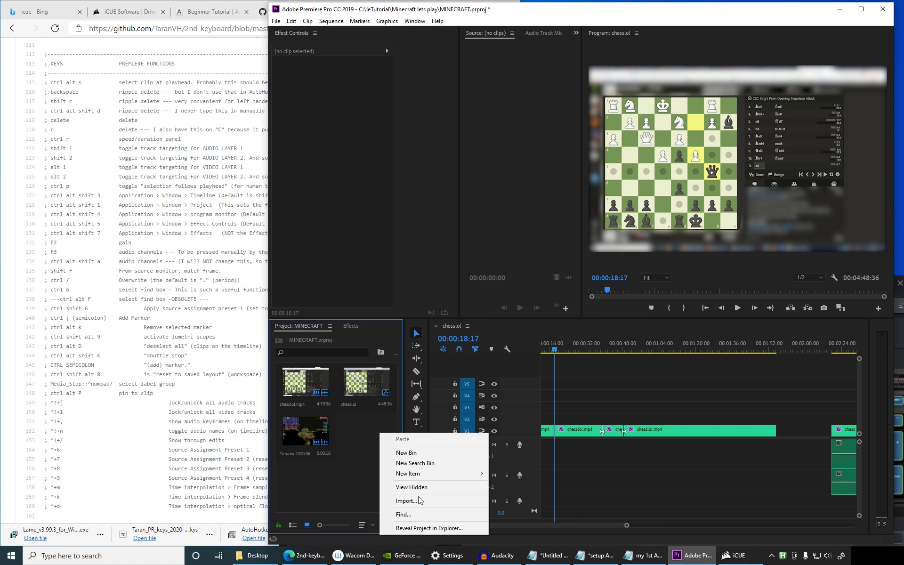
left_click(368, 437)
key("ctrl+s")
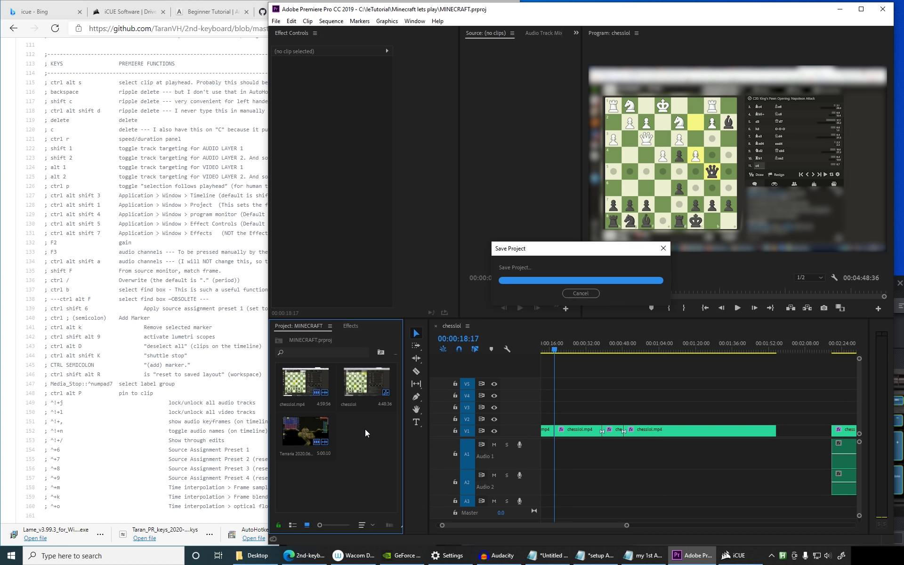
right_click(365, 430)
mouse_move(420, 466)
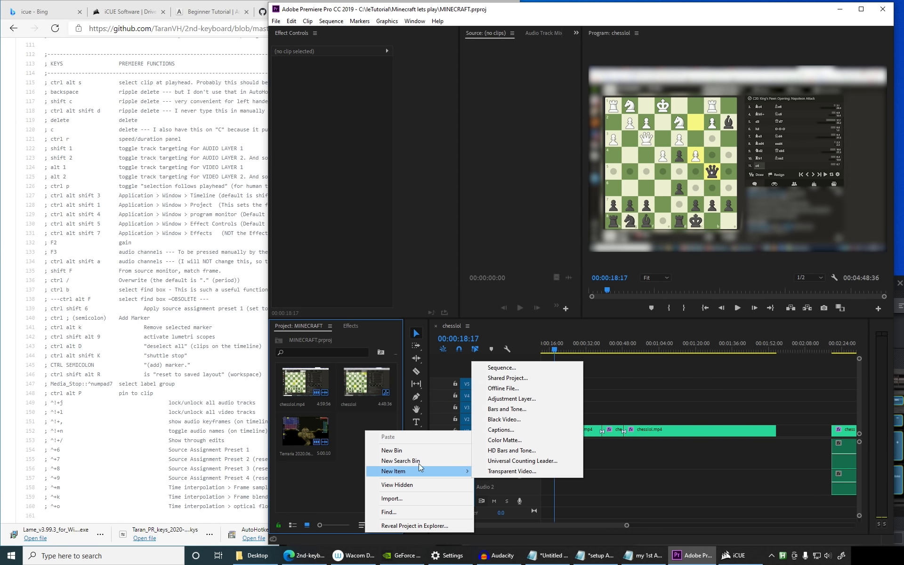
left_click(524, 368)
type("terrarialol")
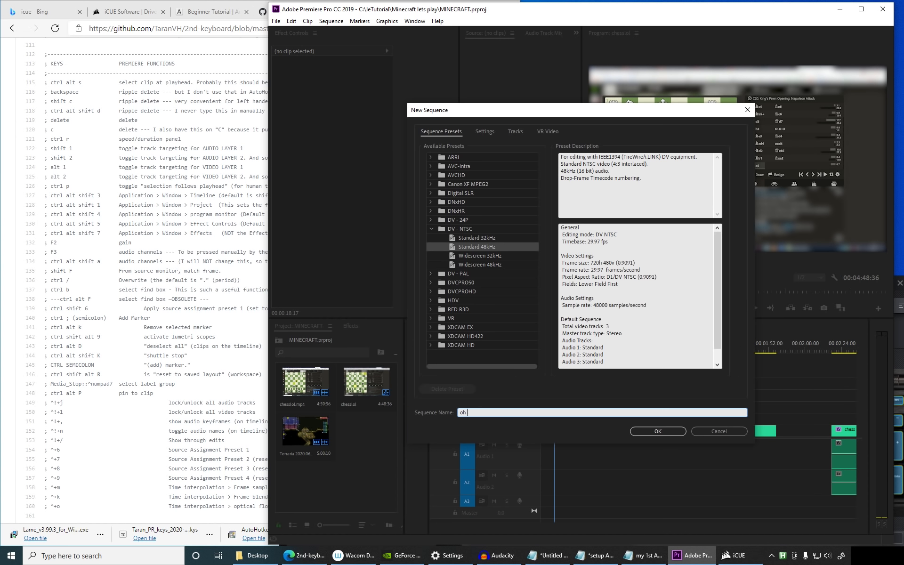
key("Return")
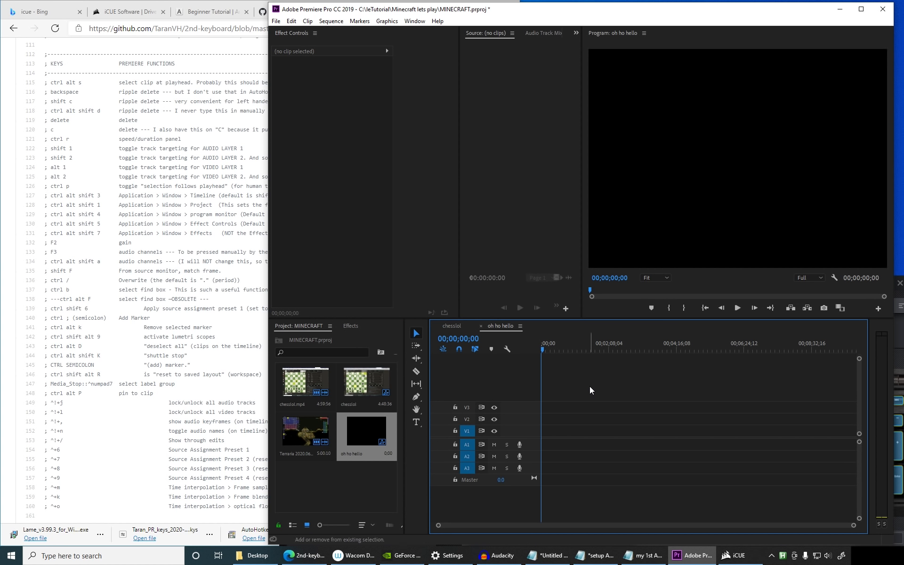
Step: Focus the Project panel, and use the timeline focus shortcut repeatedly to cycle between the open sequences
key("shift+1")
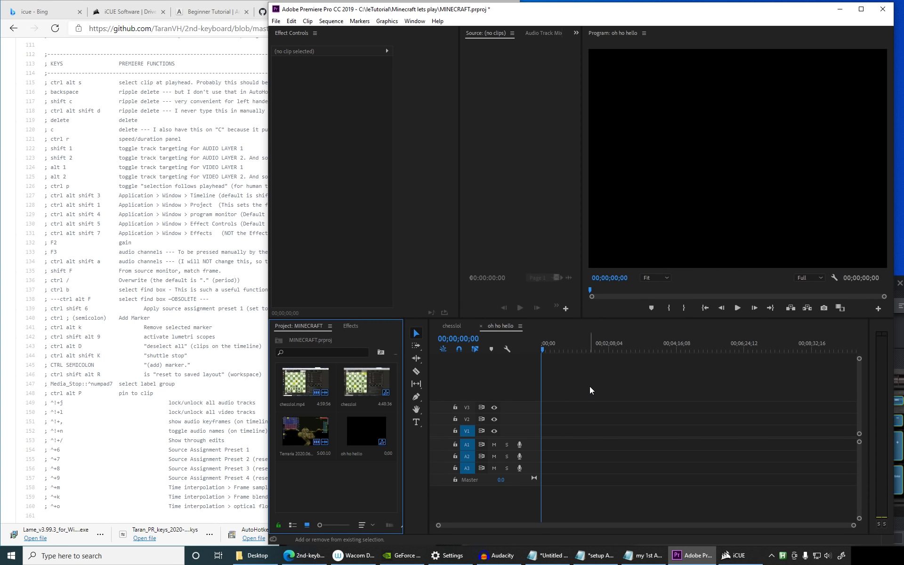
key("shift+3")
key("shift+3")
key("shift+3")
key("shift+3")
key("shift+3")
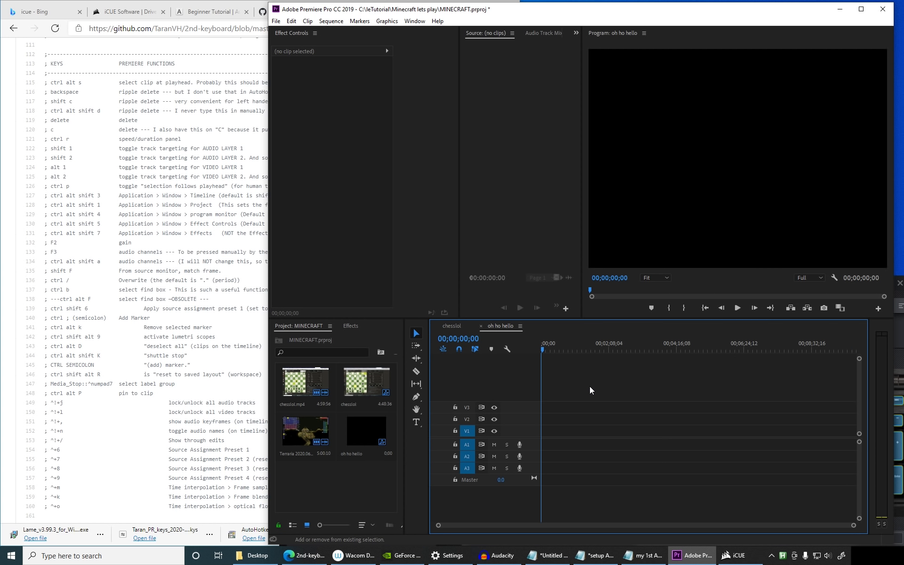
key("shift+3")
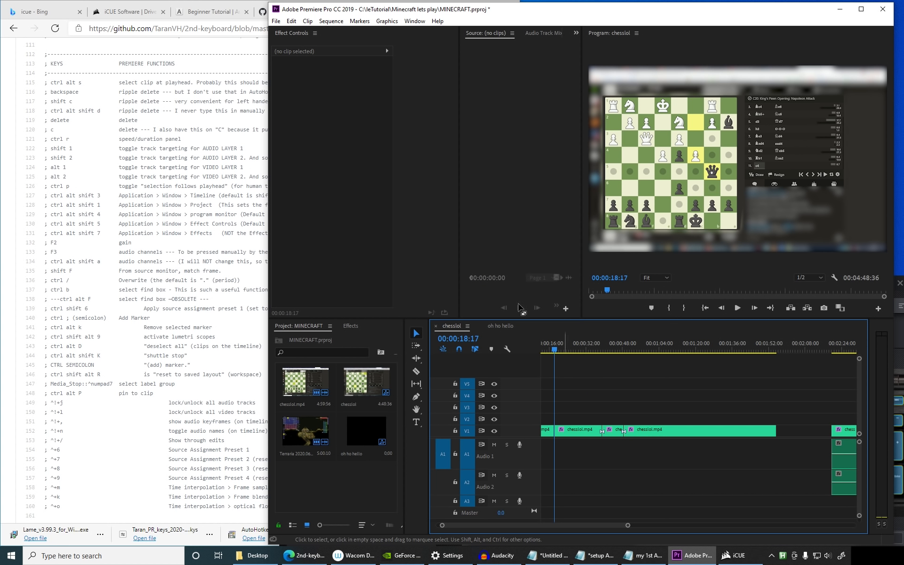
Step: Switch to "my 1st AHK yay.ahk" in Notepad and examine the shortcuts sent by prFocus and the F9 delete-clip hotkey
mouse_move(544, 5)
left_mouse_down()
mouse_move(556, 89)
mouse_move(554, 18)
left_mouse_up()
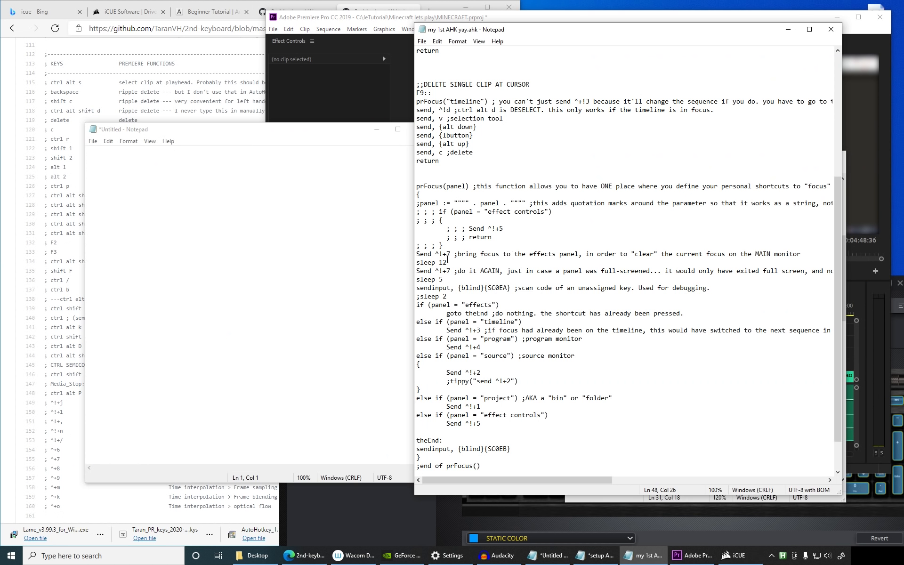
left_click(455, 253)
key("shift+Home")
left_click(450, 272)
key("shift+Home")
left_click_drag(451, 331, 446, 374)
left_click_drag(481, 406, 447, 423)
left_click_drag(482, 154, 416, 152)
left_click_drag(431, 118, 492, 118)
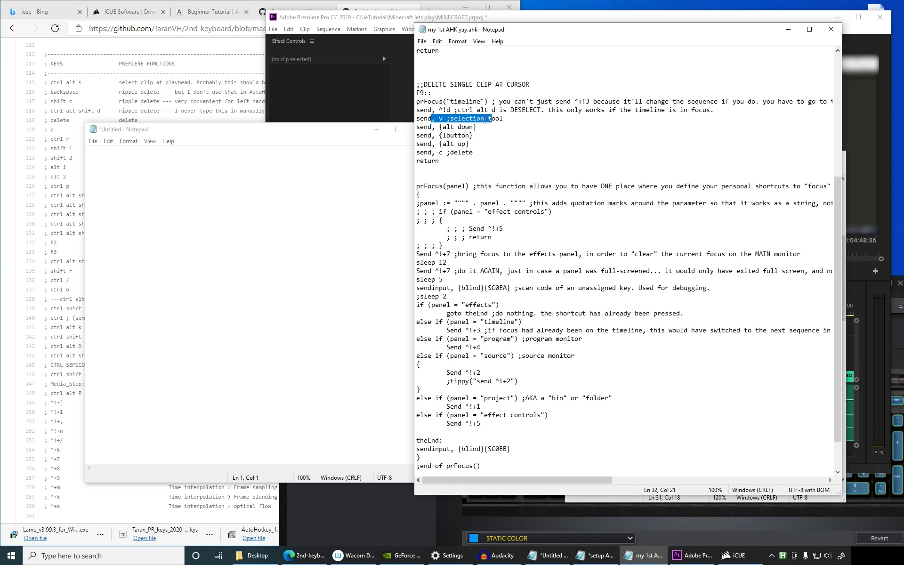
left_click(463, 110)
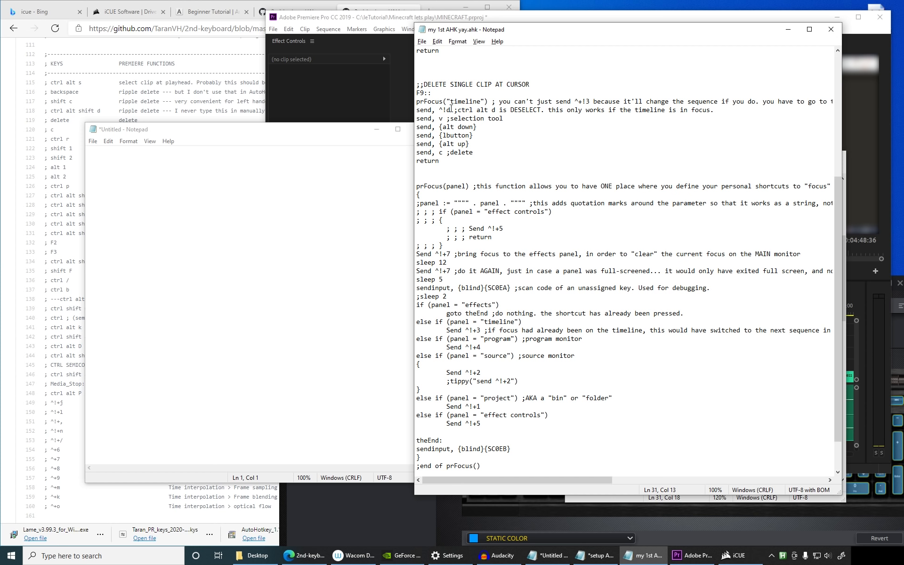
Step: Switch to Premiere Pro and replace the Deselect All shortcut Ctrl+Shift+A with Ctrl+Alt+D
left_click(332, 55)
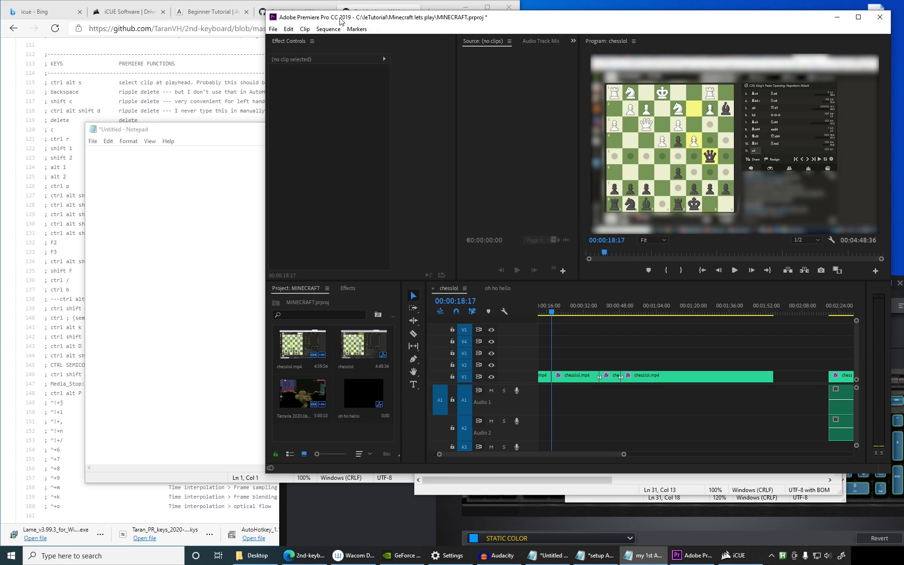
key("ctrl+alt+k")
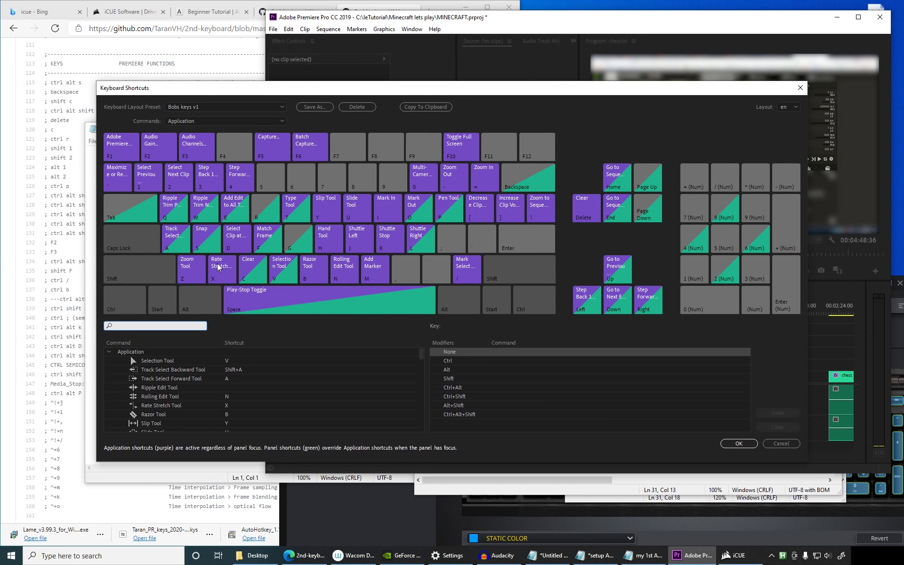
left_click(164, 325)
type("deselec")
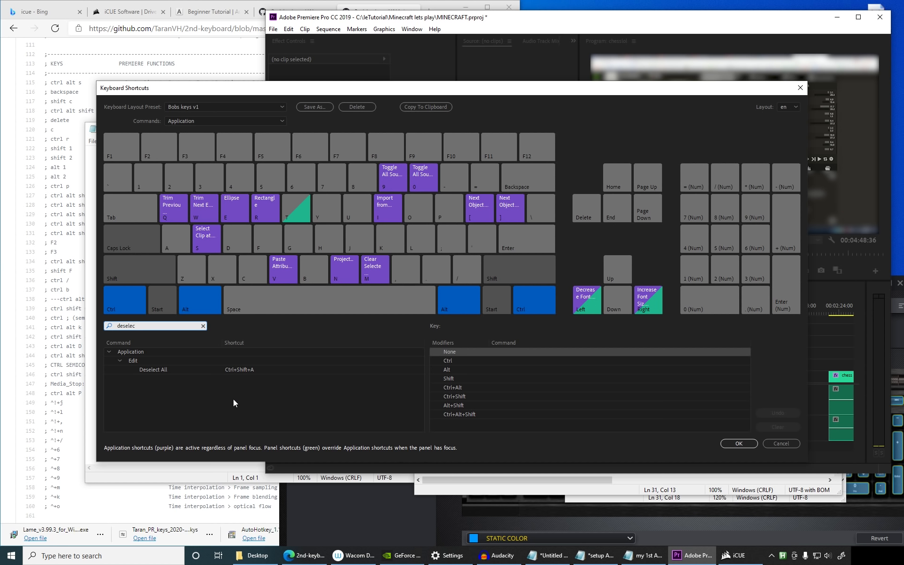
left_click(295, 372)
left_click(295, 371)
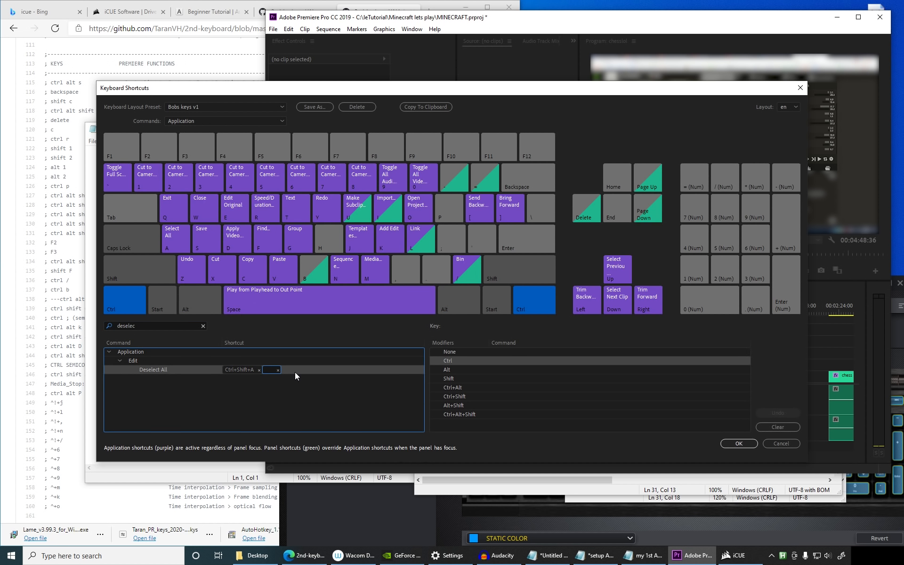
key("ctrl+alt+d")
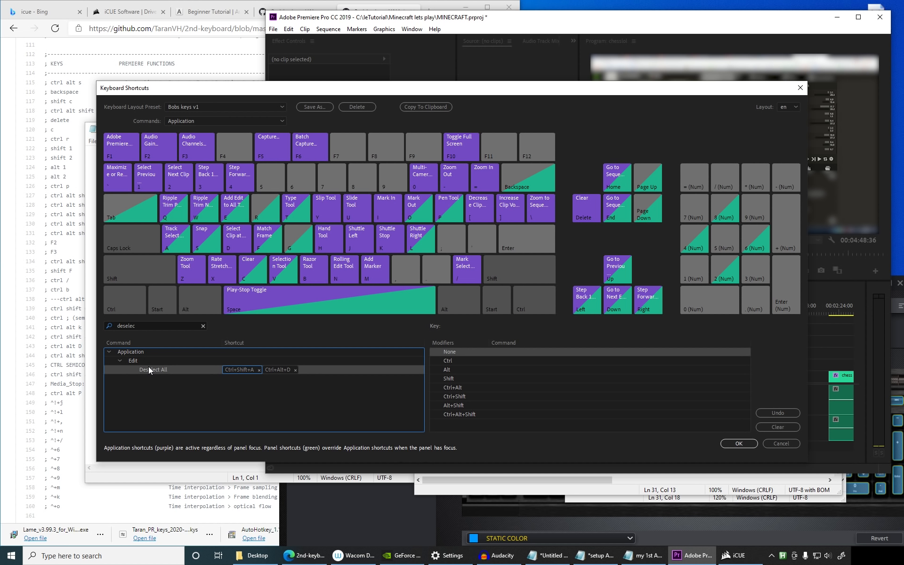
left_click(259, 370)
left_click(737, 443)
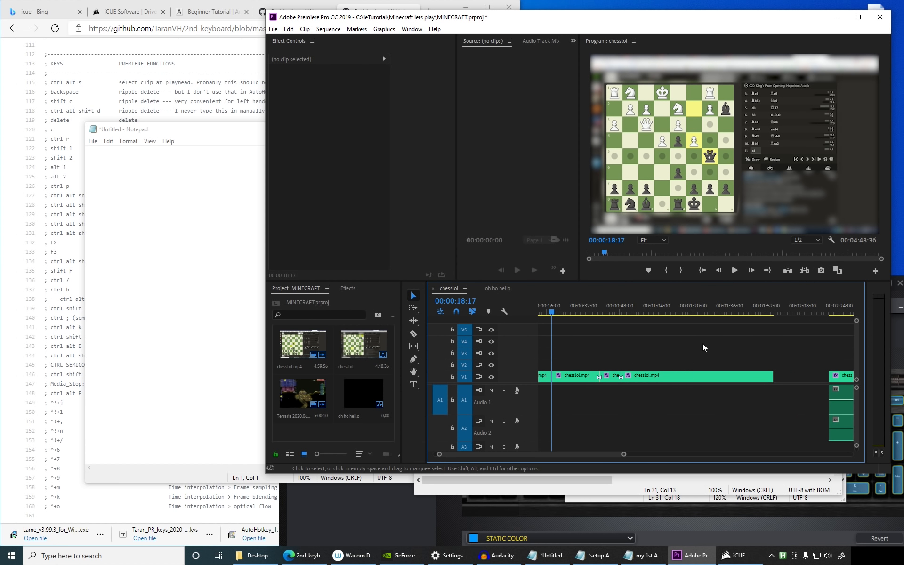
Step: Select clips on the chesslol timeline with a marquee and clear the selection
left_click_drag(673, 335, 847, 400)
left_click(727, 364)
scroll(641, 347, "up", 2)
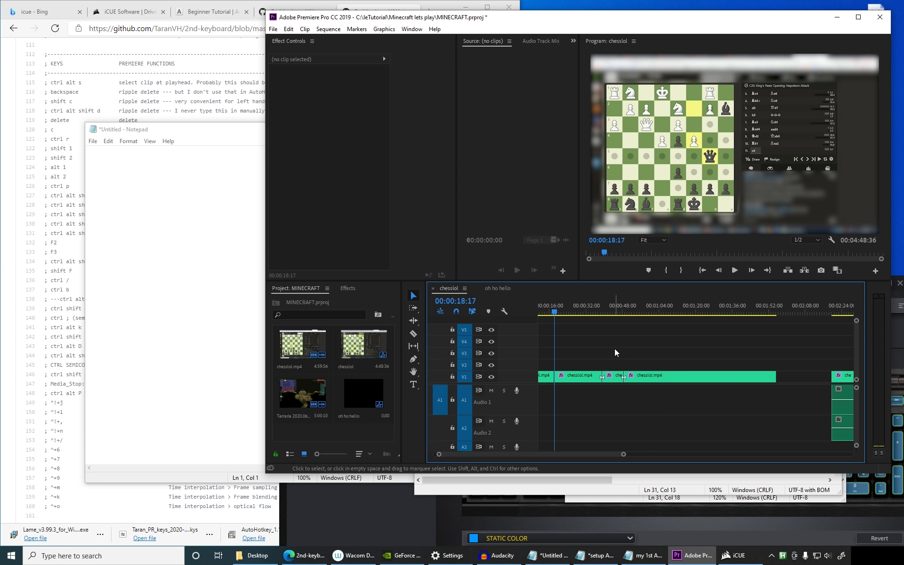
Step: Switch to "my 1st AHK yay.ahk" in Notepad and examine the delete and selection tool lines of the F9 hotkey
left_click(625, 560)
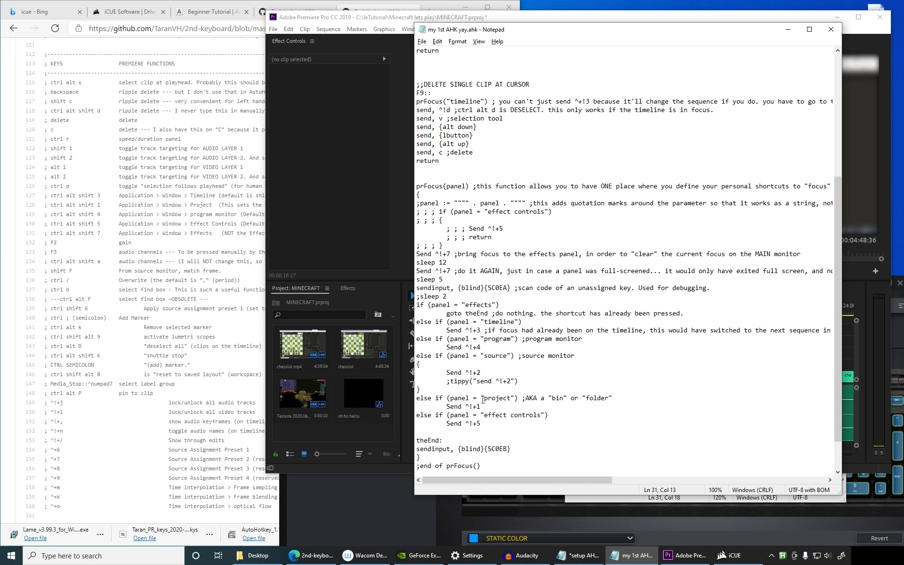
left_click_drag(473, 153, 415, 152)
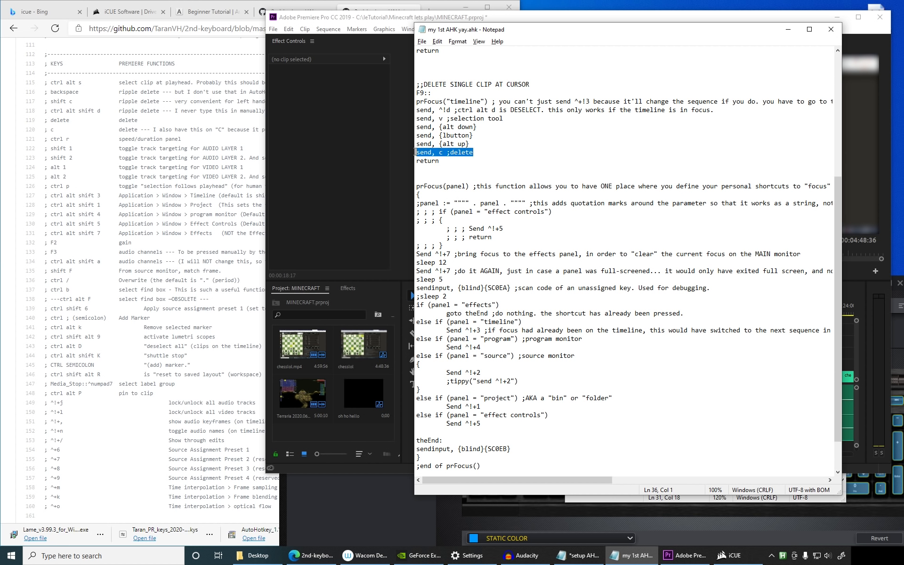
left_click_drag(516, 118, 408, 118)
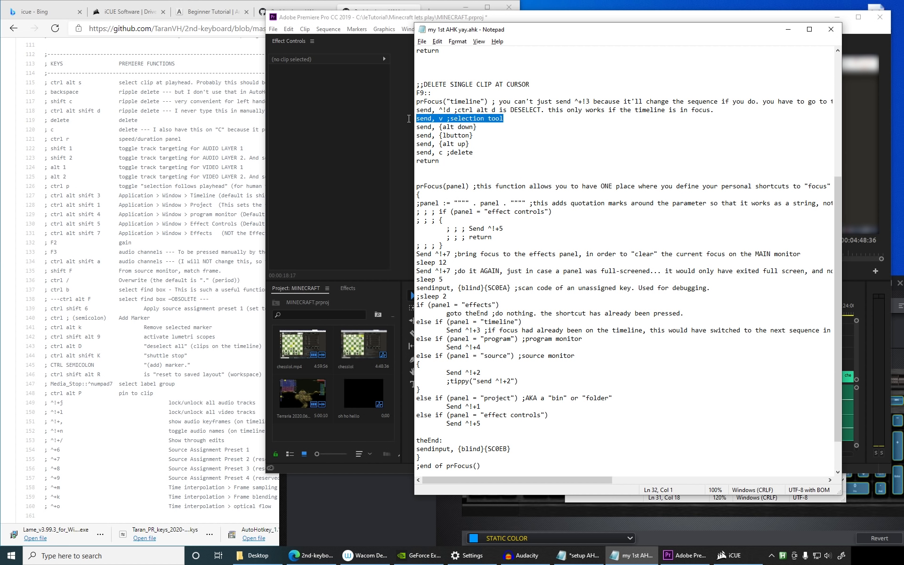
Step: Switch to Premiere Pro and check the V and C keys in the keyboard shortcuts against the F9 hotkey in the script
left_click(380, 214)
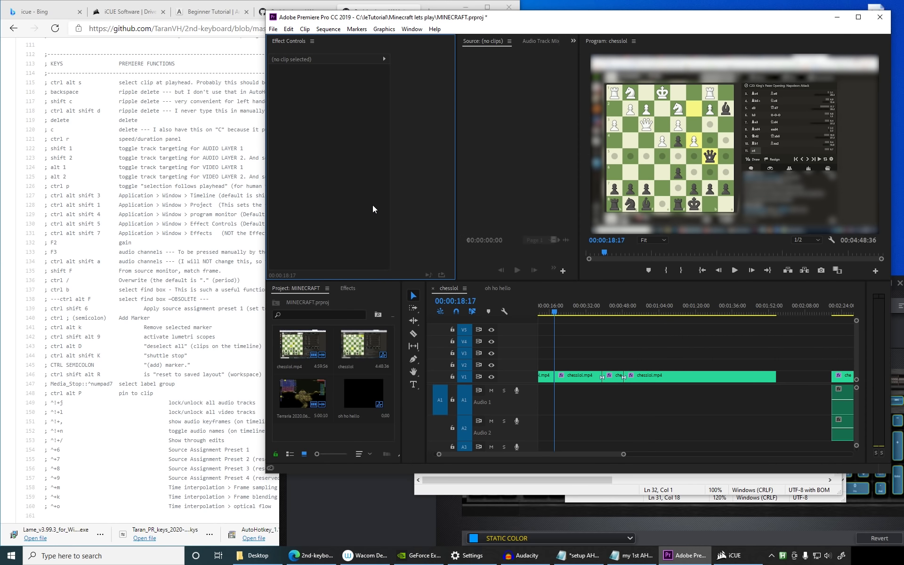
key("ctrl+alt+k")
left_click(282, 269)
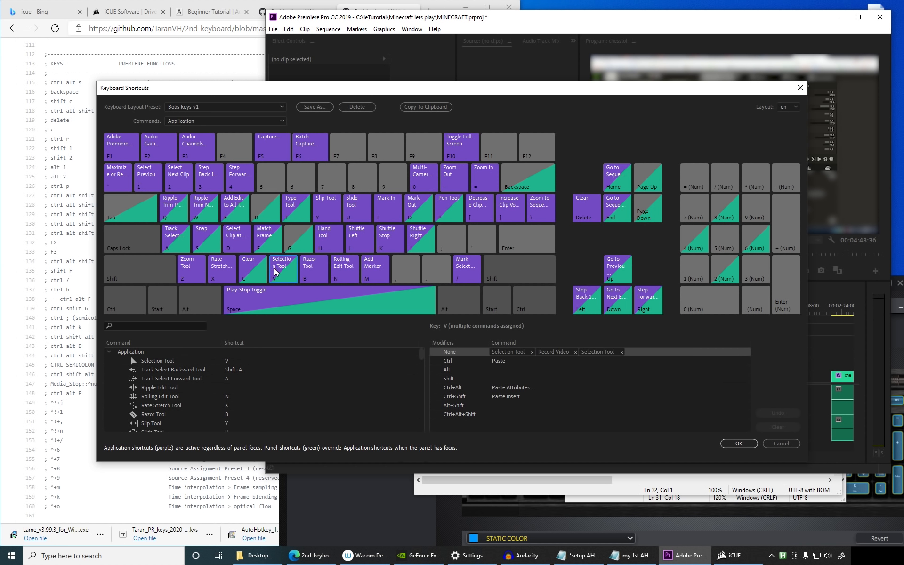
left_click(258, 271)
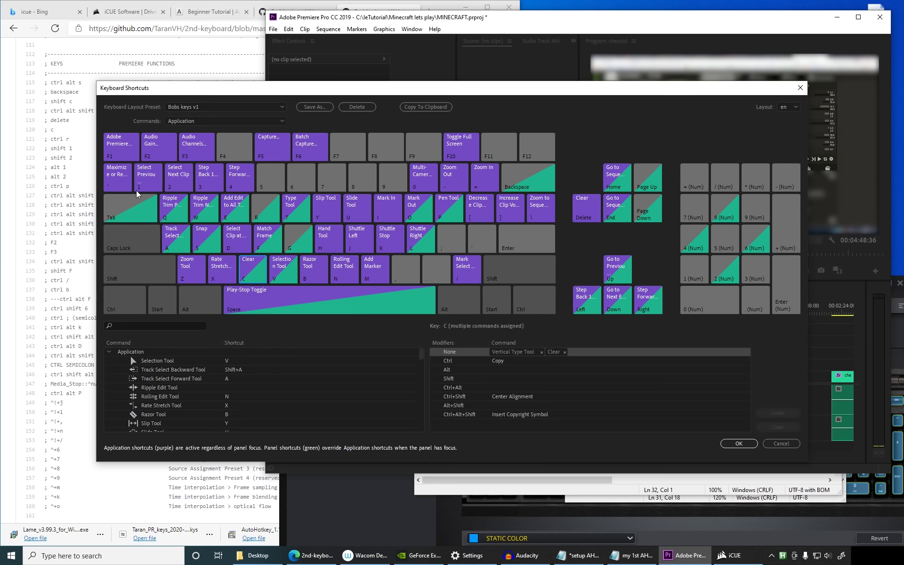
left_click(642, 557)
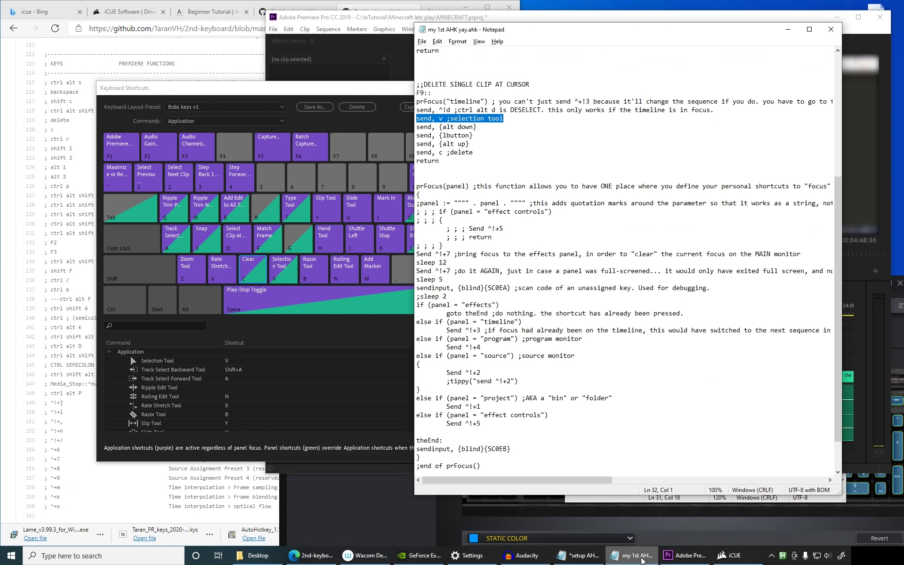
left_click(259, 273)
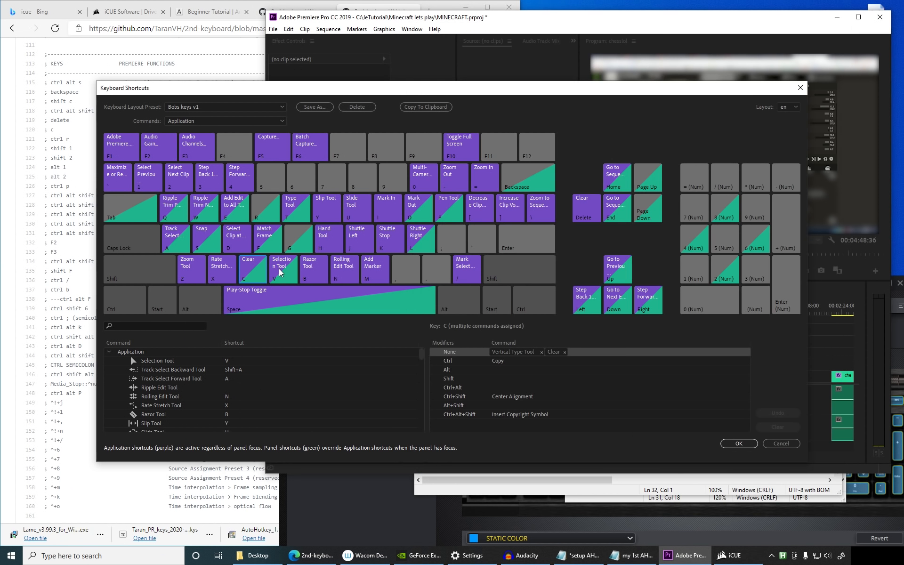
Step: Remove the Record Video command from the V key, check the C key again, and save the keyboard shortcuts
left_click(279, 270)
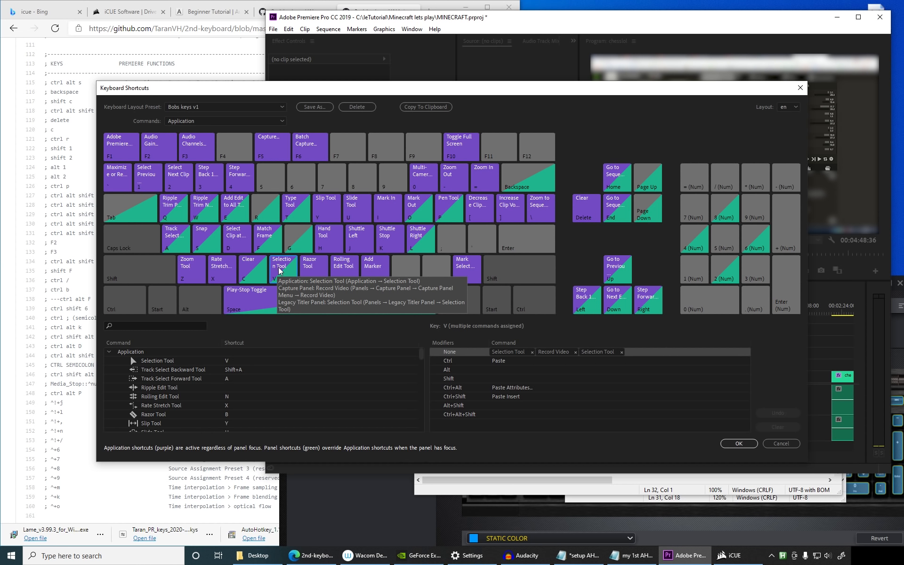
left_click(575, 351)
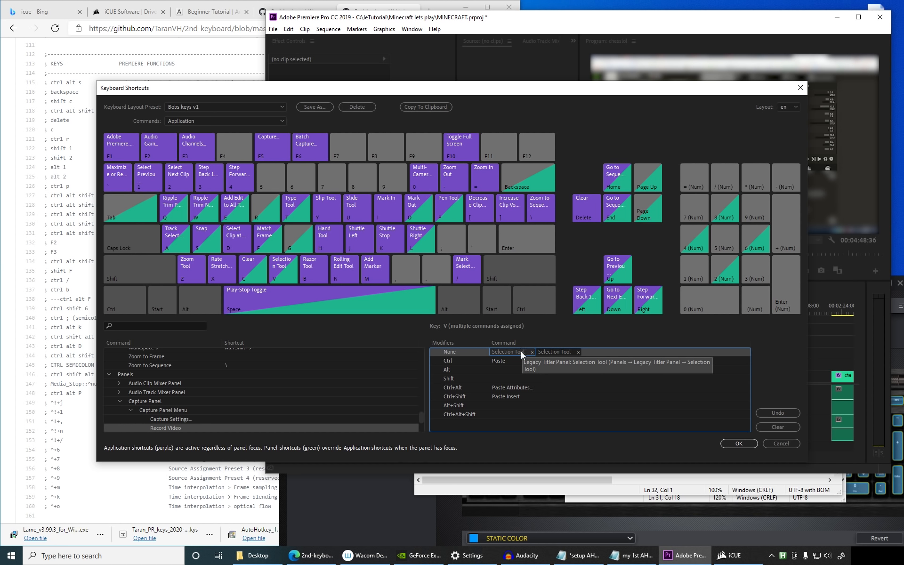
left_click(280, 267)
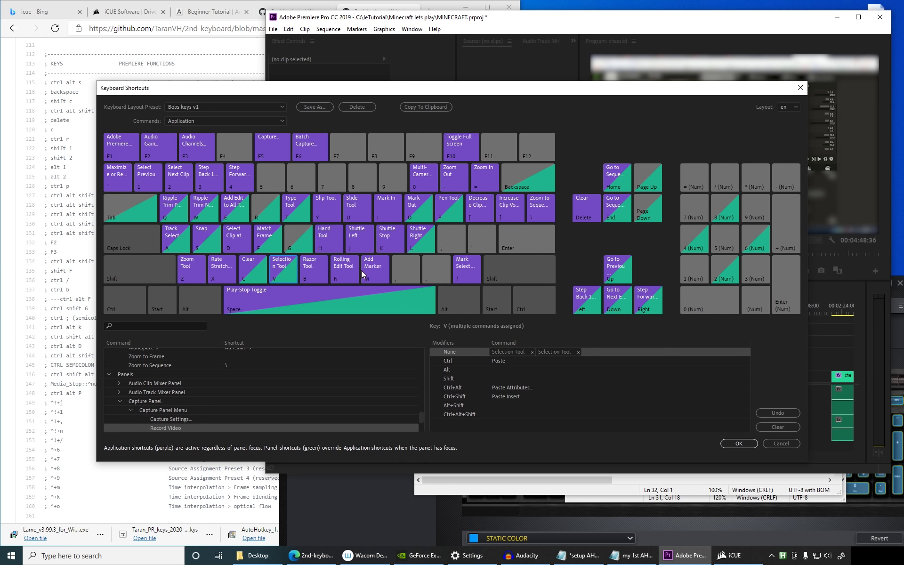
left_click(262, 267)
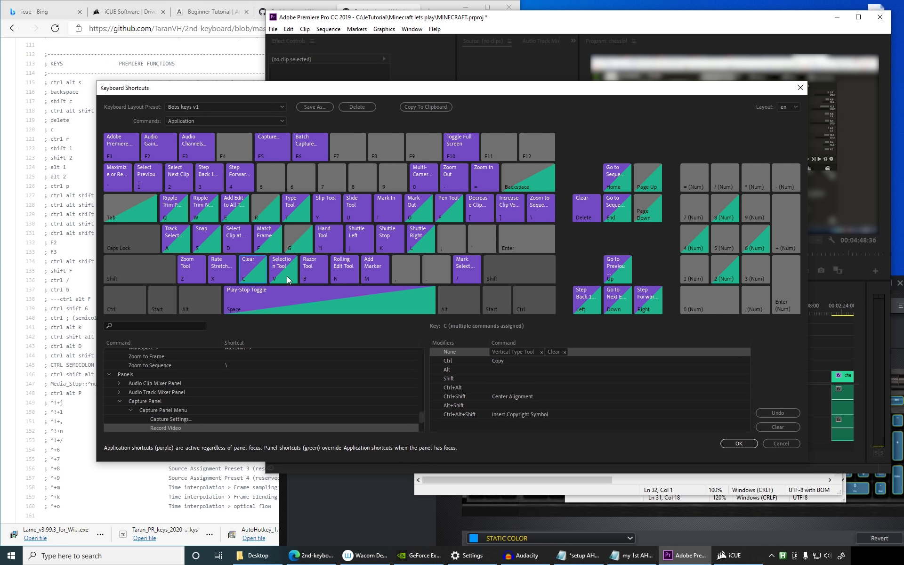
left_click(737, 443)
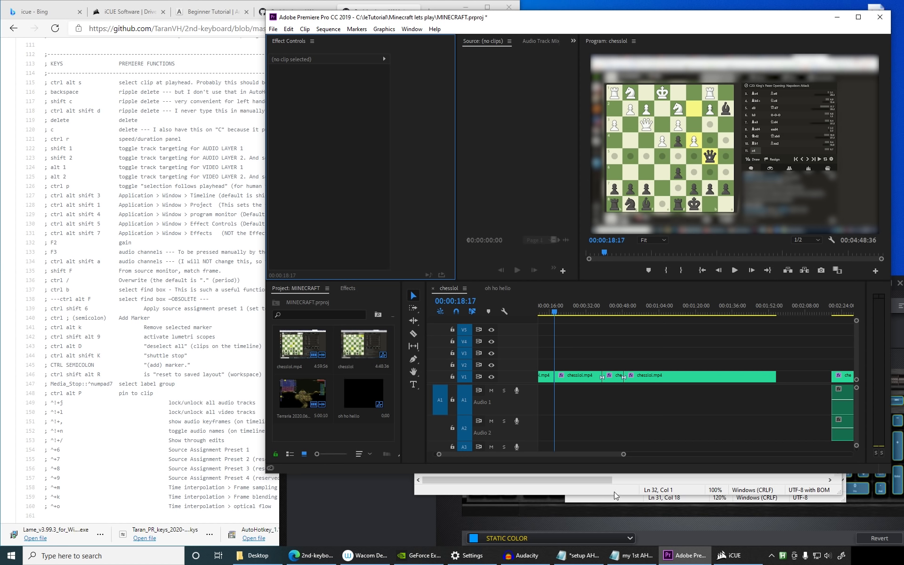
Step: Switch to the script in Notepad and examine the prFocus("timeline") call, the prFocus function body and the remaining F9 commands
left_click(622, 557)
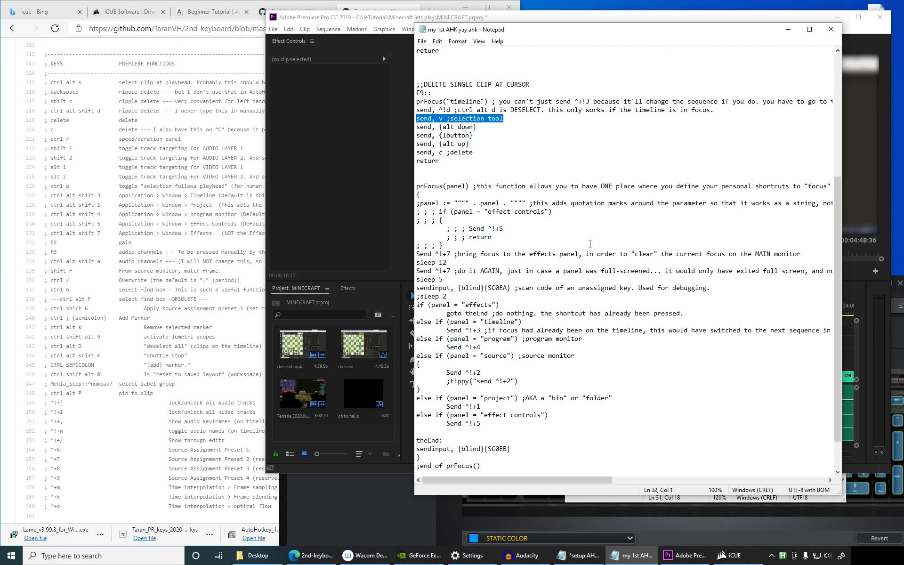
left_click(582, 261)
left_click_drag(695, 254, 574, 271)
left_click_drag(435, 94, 489, 100)
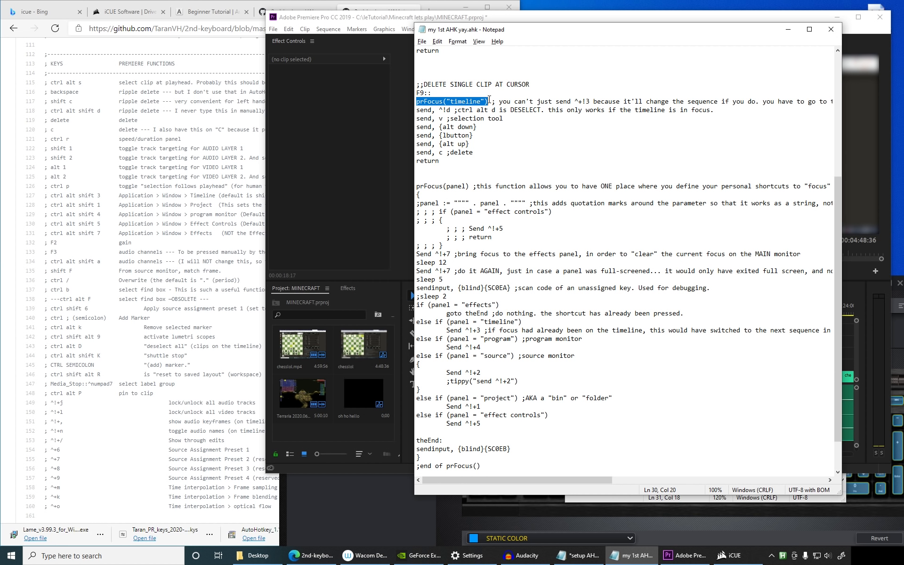
left_click_drag(489, 100, 491, 101)
left_click_drag(471, 187, 490, 455)
left_click_drag(421, 457, 415, 457)
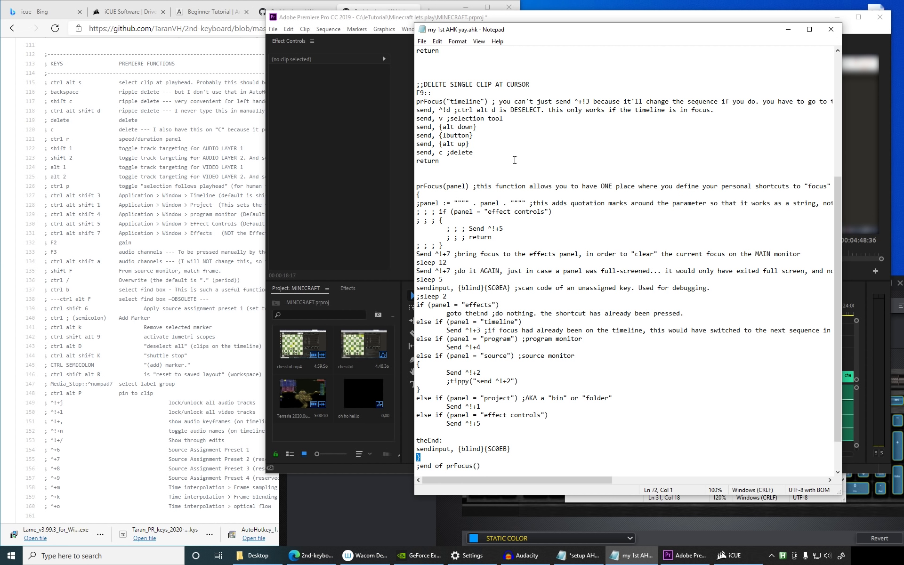
left_click_drag(416, 110, 411, 160)
left_click(428, 174)
left_click_drag(456, 245, 410, 205)
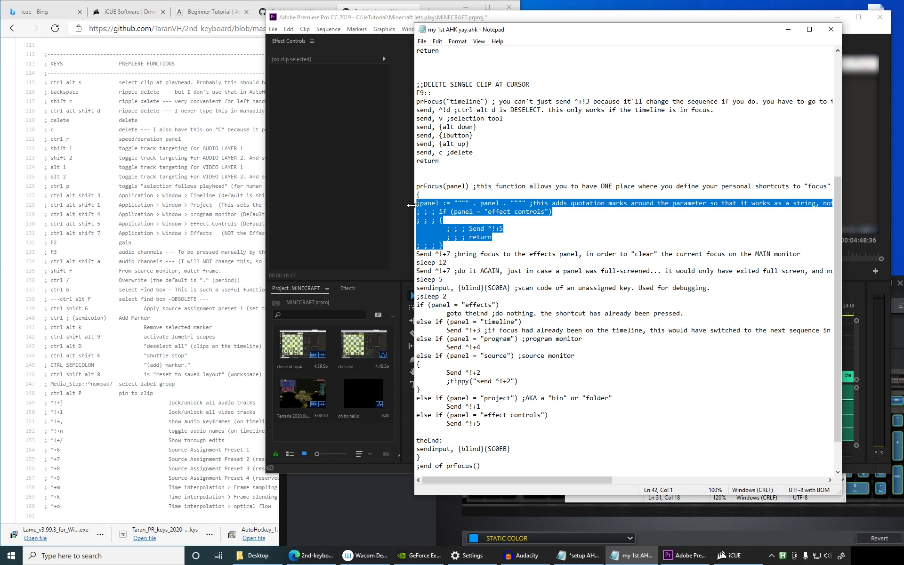
key("Delete")
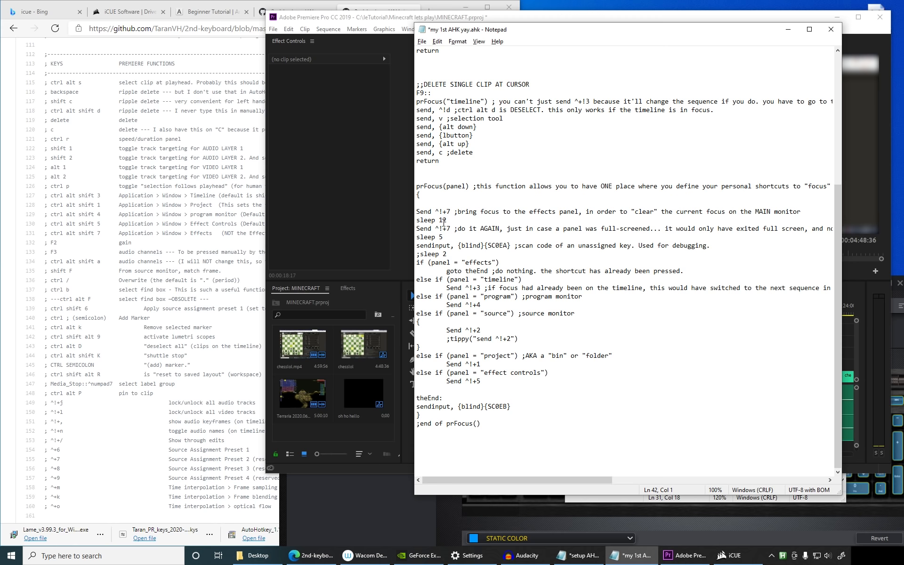
key("ctrl+z")
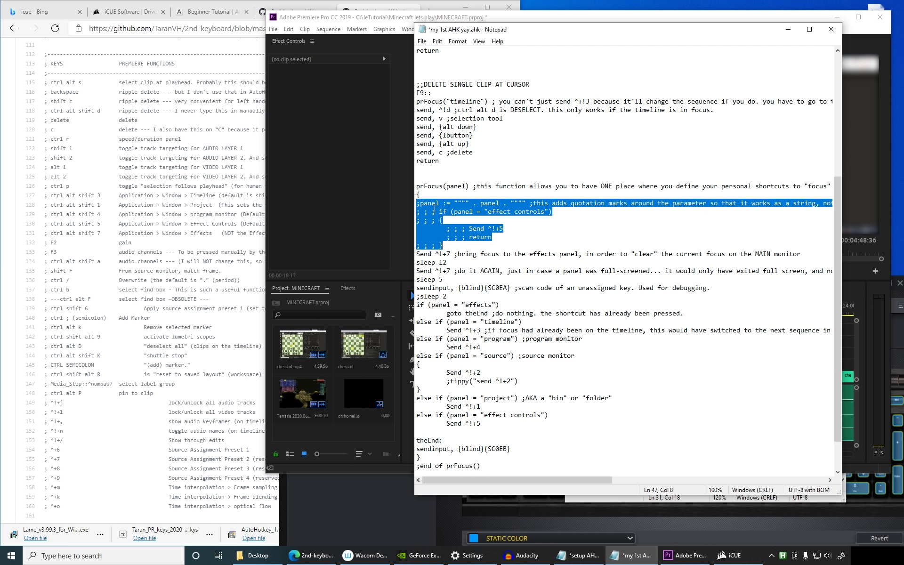
Step: Switch to the GitHub script page in the browser and examine the commented-out lines at the start of prFocus
left_click(356, 4)
left_click(318, 9)
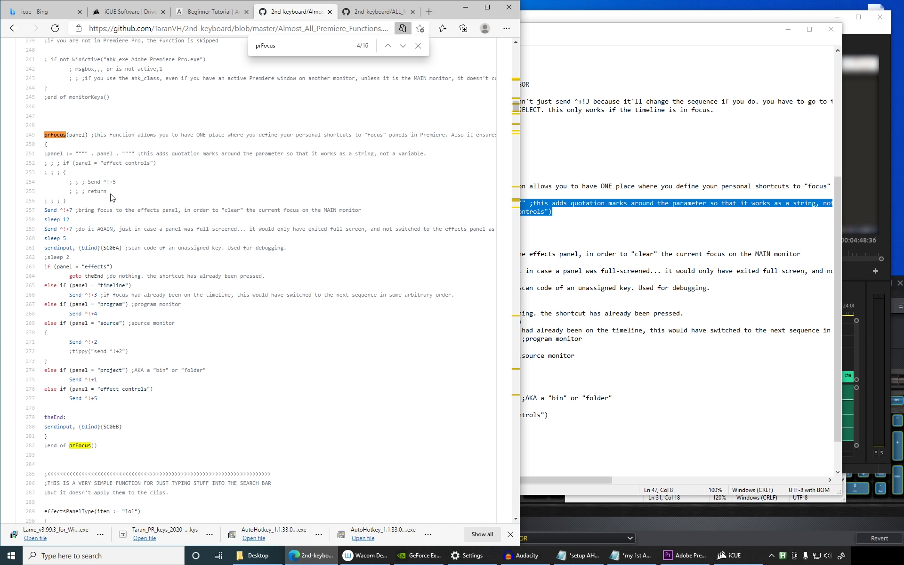
left_click_drag(77, 202, 42, 153)
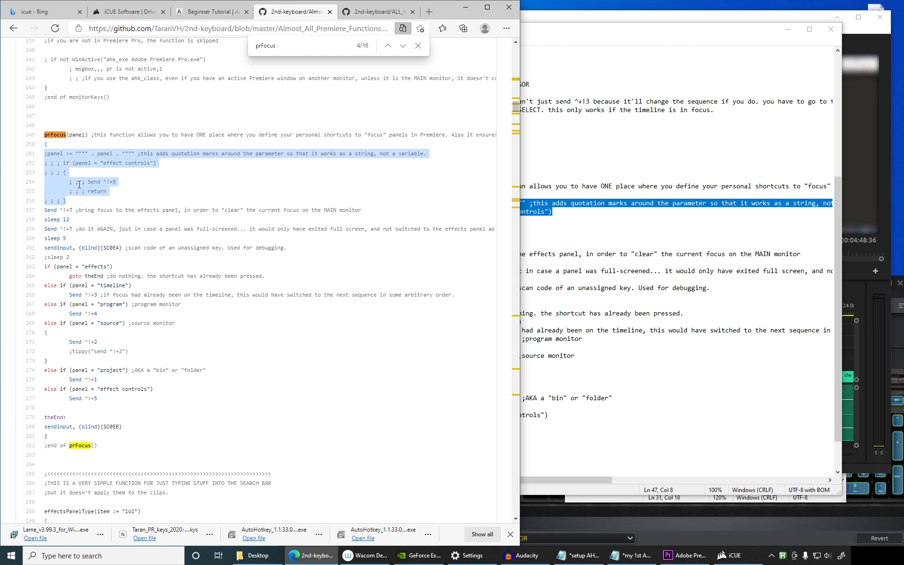
left_click(94, 208)
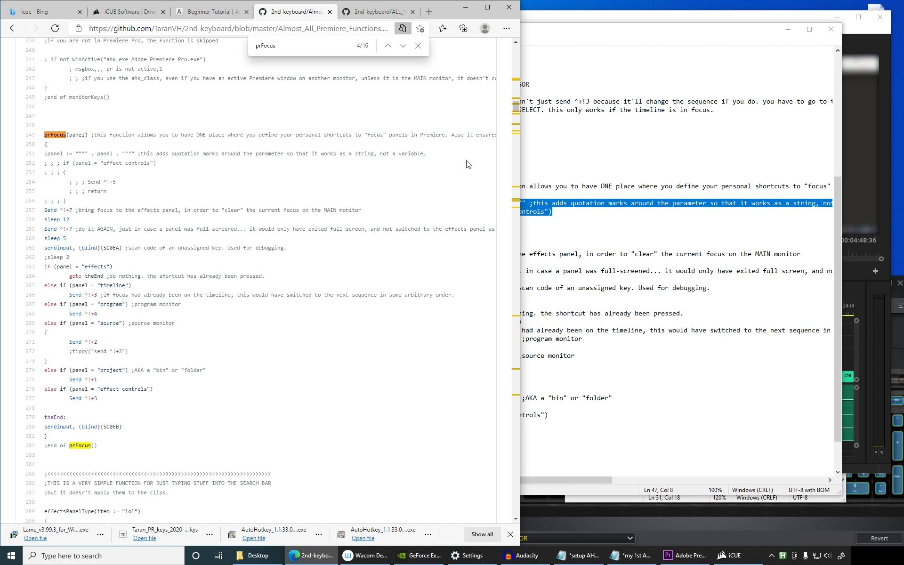
Step: Switch to Premiere Pro, move its window up, and focus the Timeline, Program Monitor and Source panels in turn
left_click(787, 29)
left_click(777, 23)
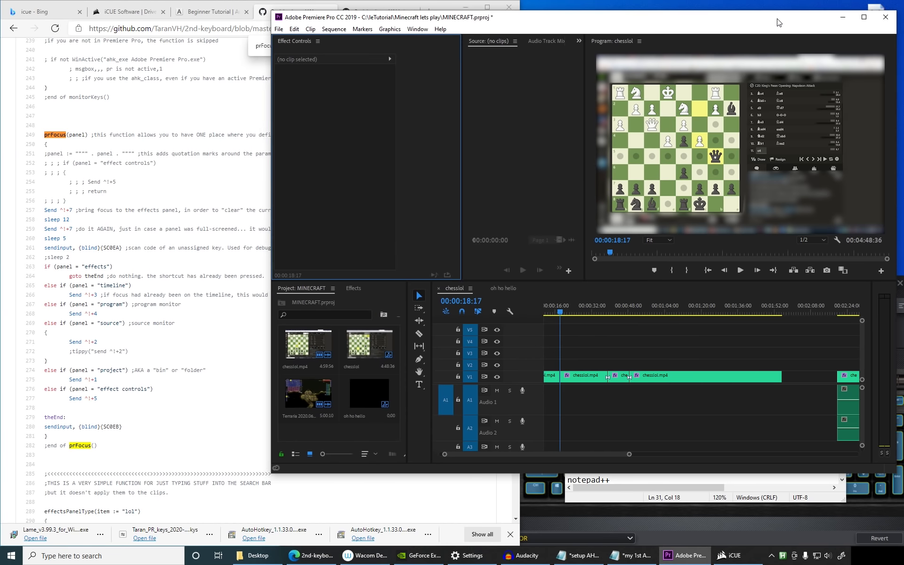
left_click_drag(778, 21, 778, 14)
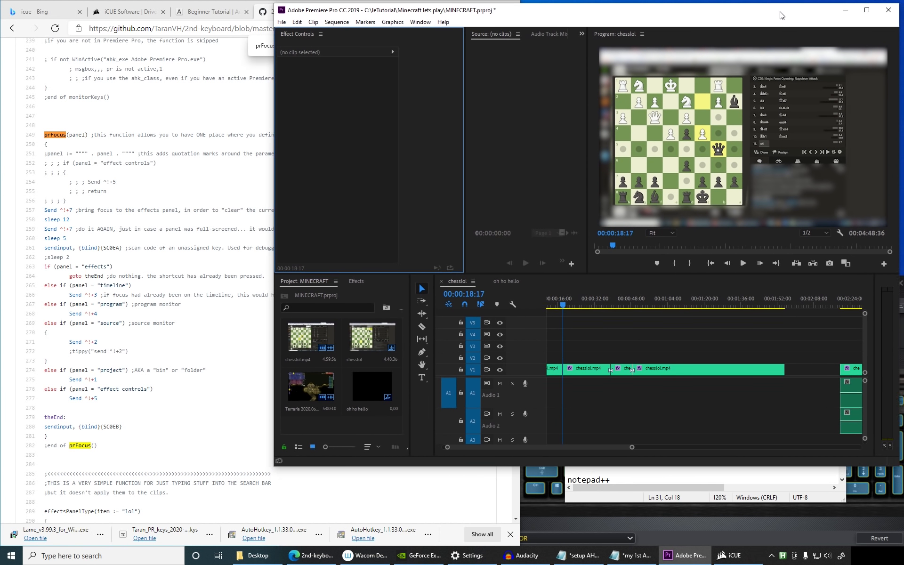
left_click(650, 339)
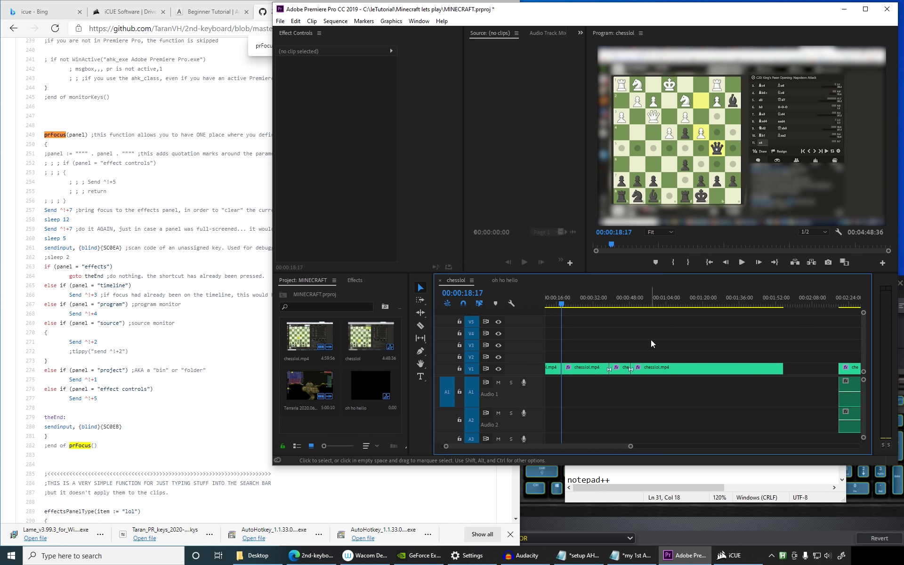
left_click(684, 182)
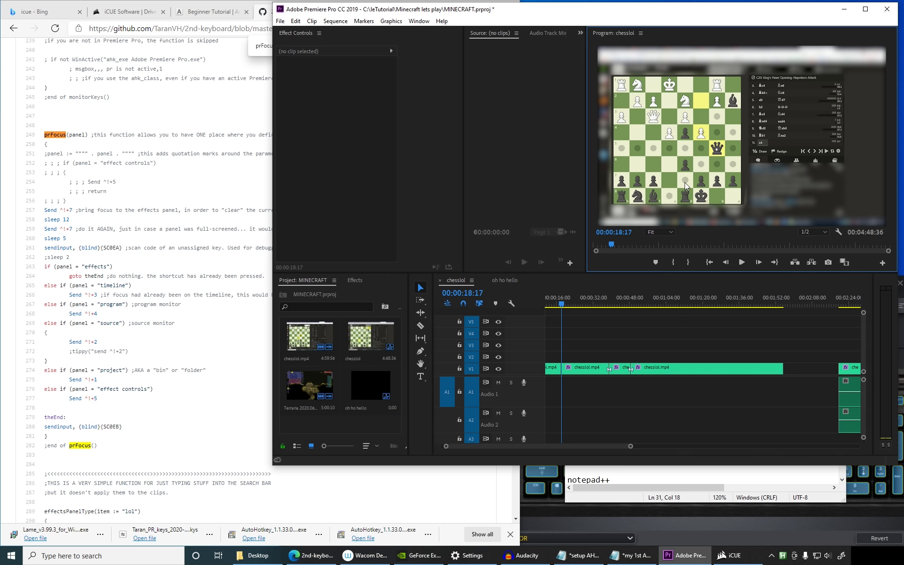
left_click(524, 123)
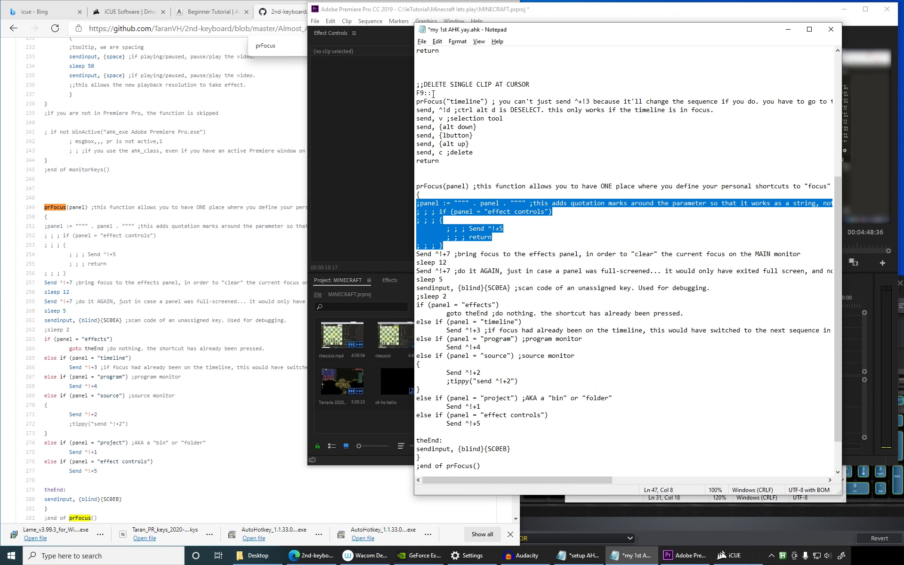
Step: Review the prFocus("timeline") call in Notepad, and in Premiere Pro test its shortcuts for focusing the Effects and Timeline panels
left_click_drag(416, 101, 497, 102)
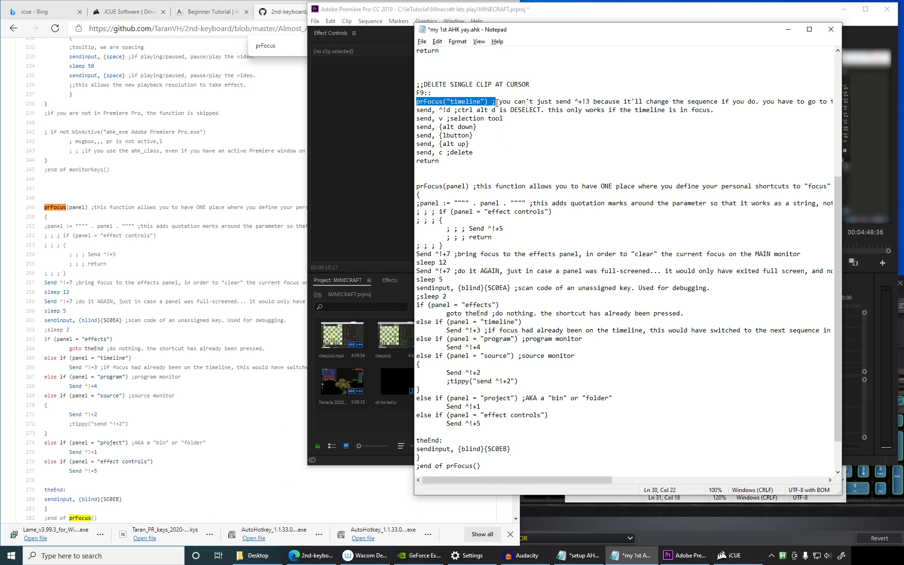
left_click(787, 30)
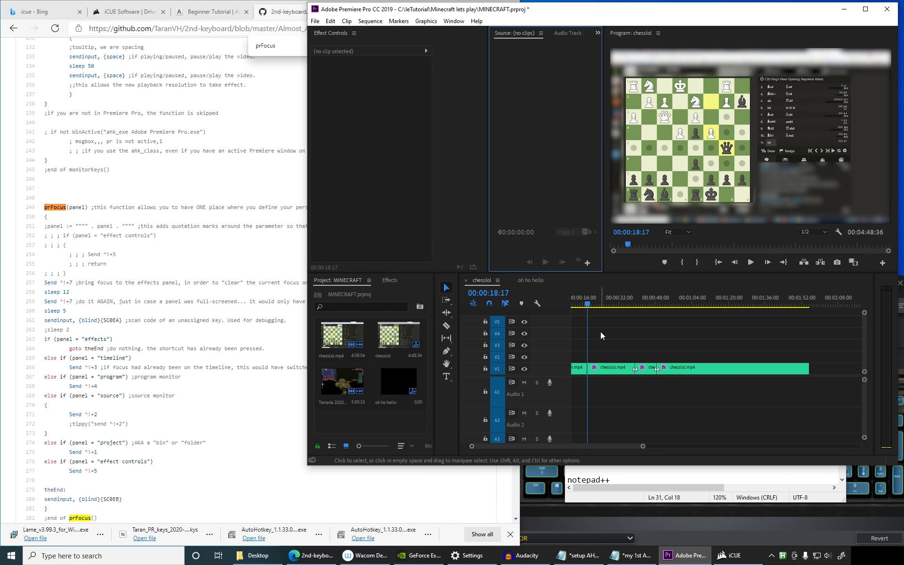
left_click(609, 340)
key("ctrl+alt+shift+7")
key("ctrl+alt+shift+3")
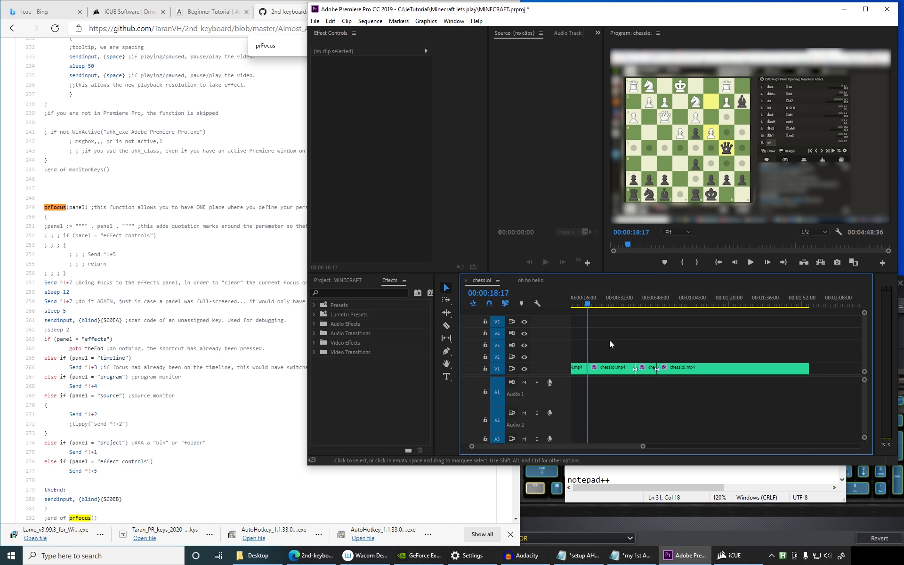
key("ctrl+alt+shift+7")
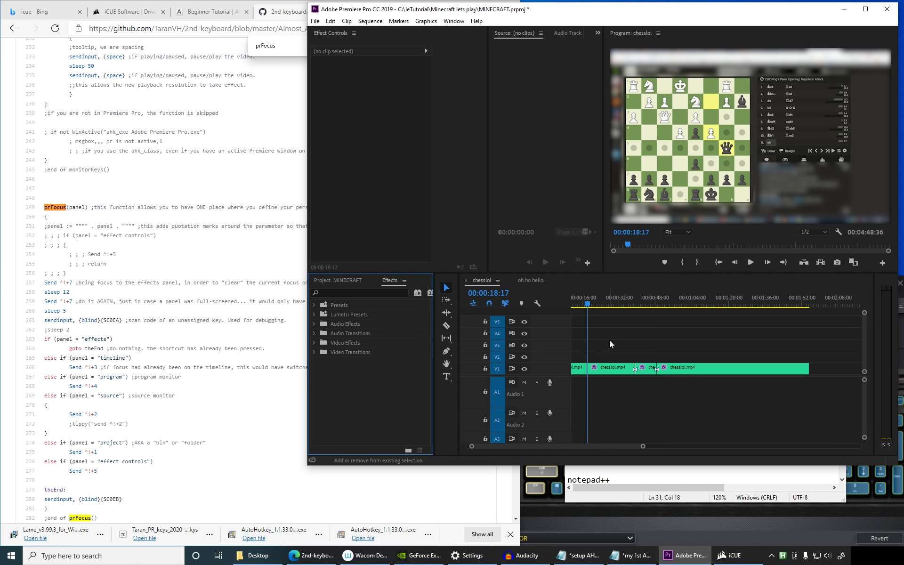
Step: Glance at prFocus in the browser, return to Premiere Pro, and maximize and restore the Timeline panel
key("alt+Tab")
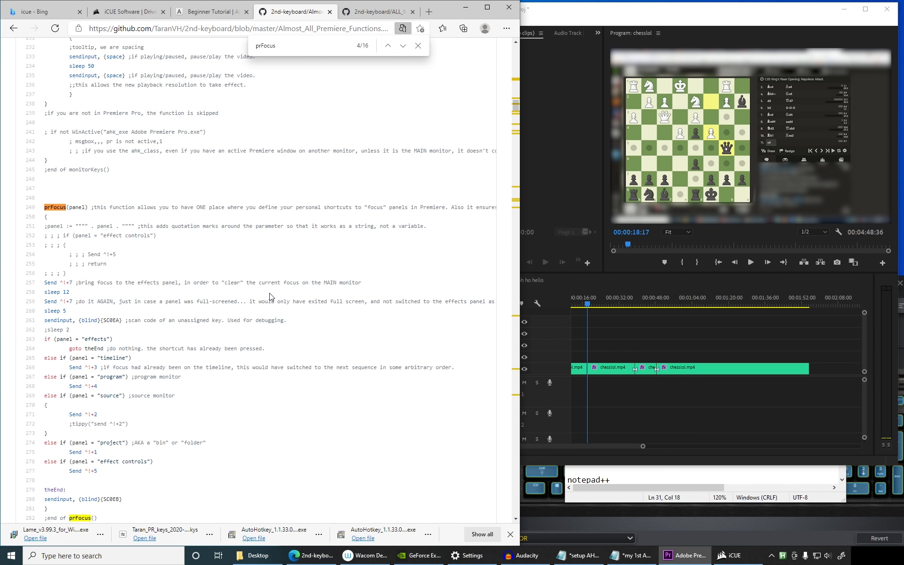
left_click(617, 323)
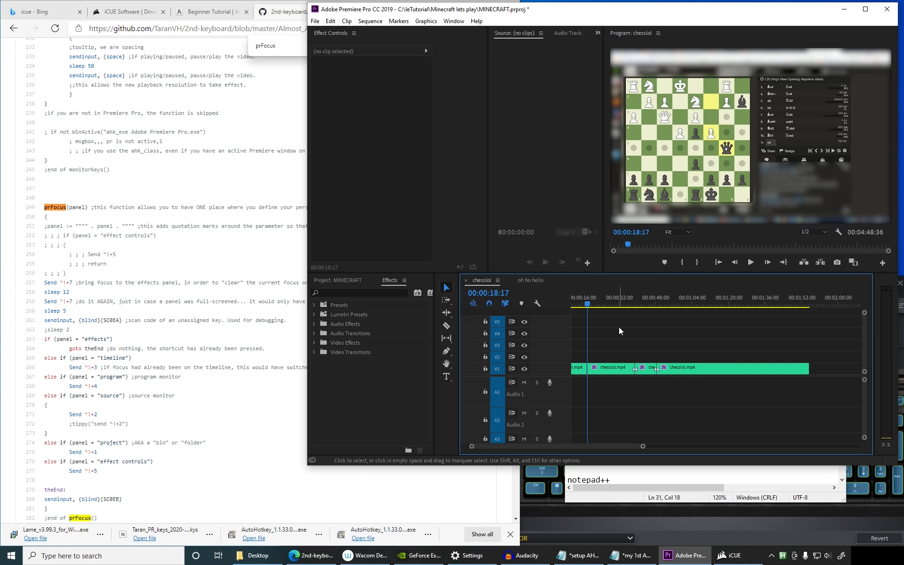
key("grave")
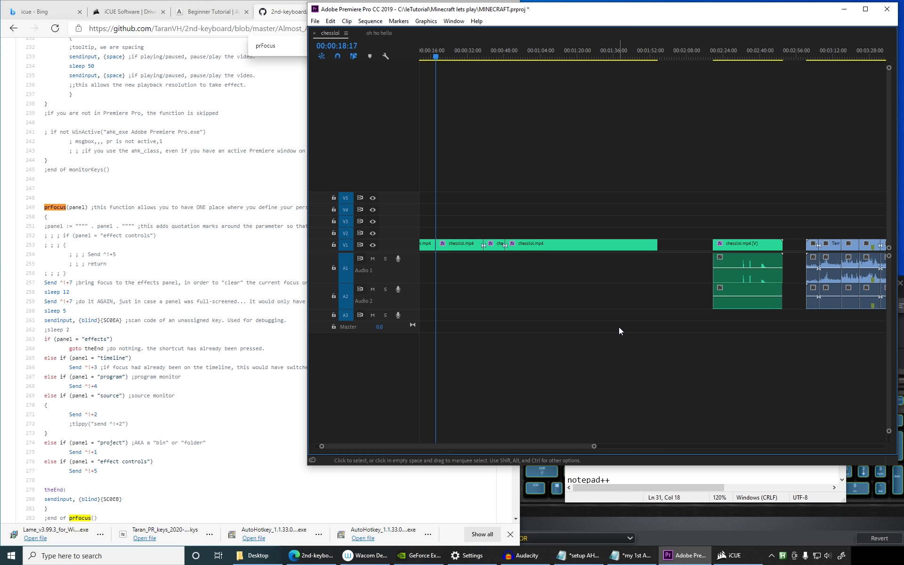
key("grave")
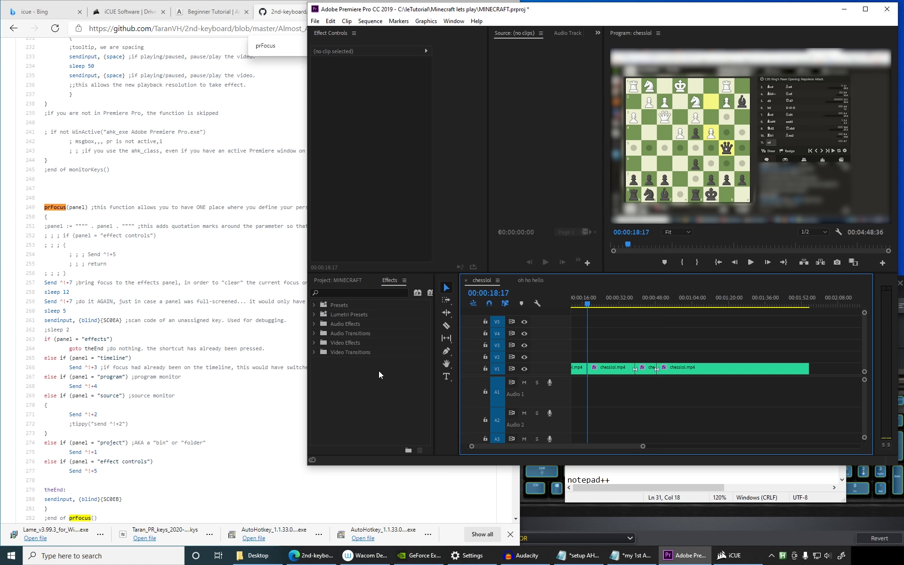
Step: Test the Effects panel focus shortcut repeatedly, including with the Program Monitor maximized and starting from the Timeline
key("ctrl+alt+shift+7")
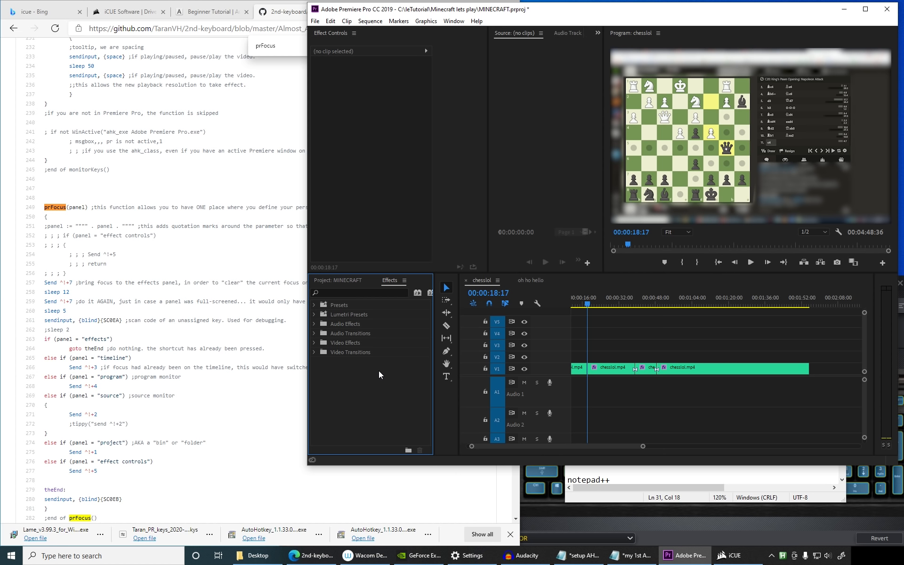
key("grave")
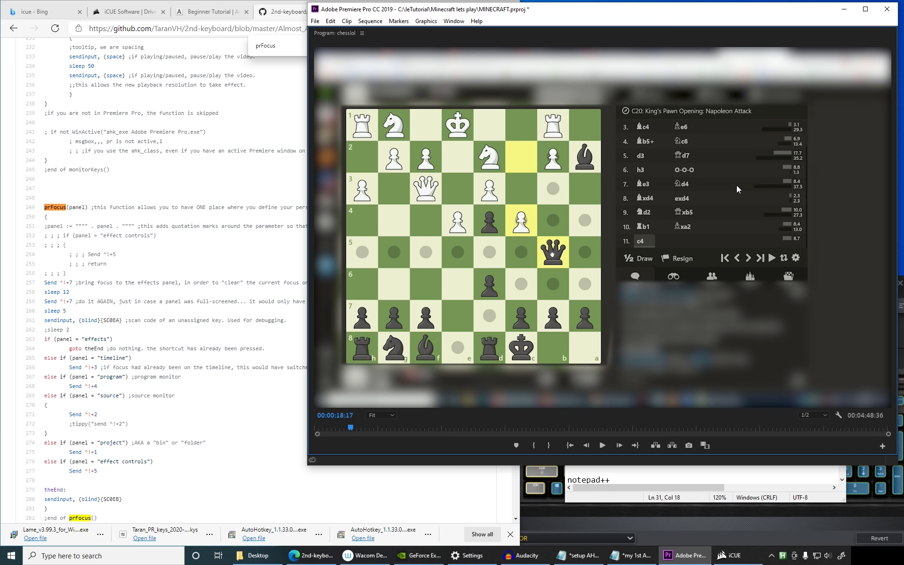
key("ctrl+alt+shift+7")
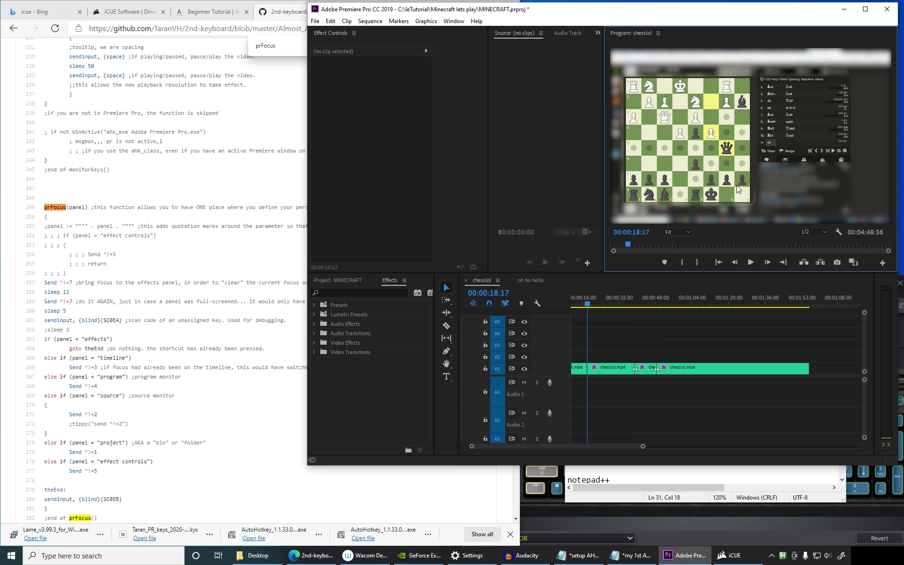
key("ctrl+alt+shift+7")
left_click(649, 323)
key("ctrl+alt+shift+7")
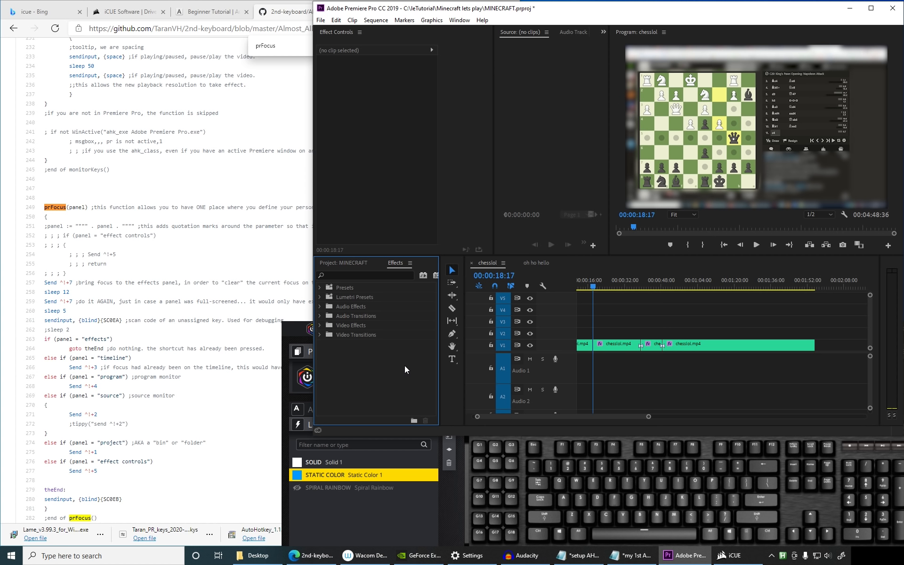
Step: Switch to the GitHub script and examine the SC0EA debugging line and the "effects" condition against the prFocus("timeline") call in Notepad
scroll(191, 320, "down", 2)
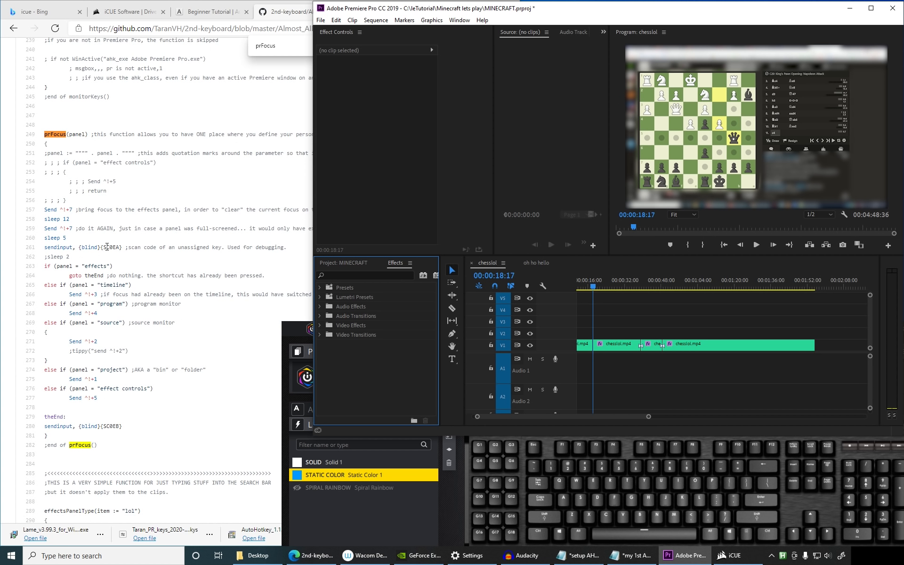
left_click(108, 247)
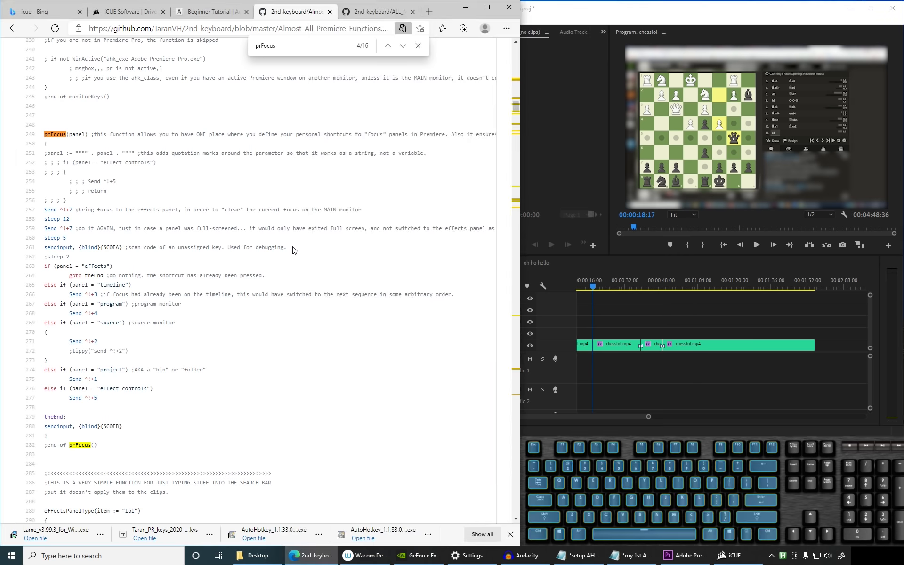
left_click_drag(291, 248, 45, 245)
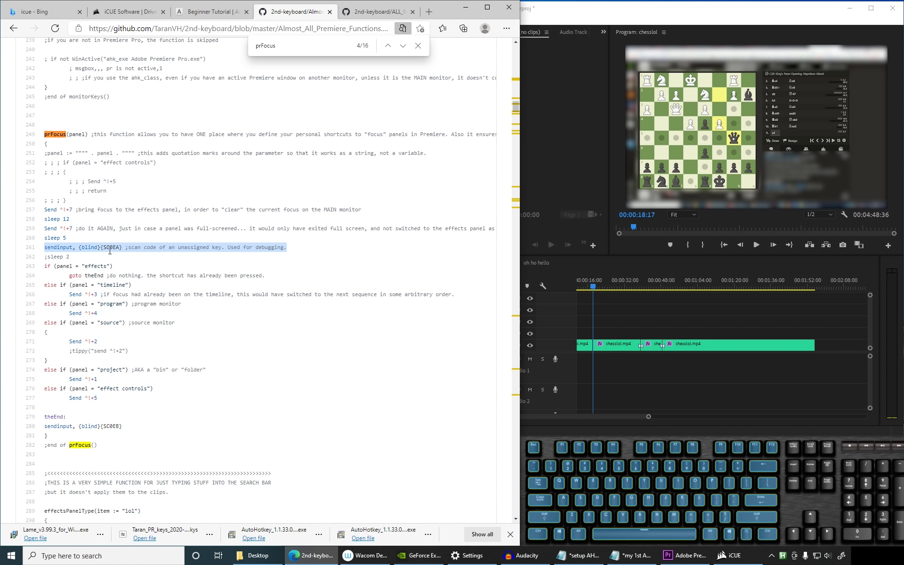
left_click_drag(120, 267, 29, 268)
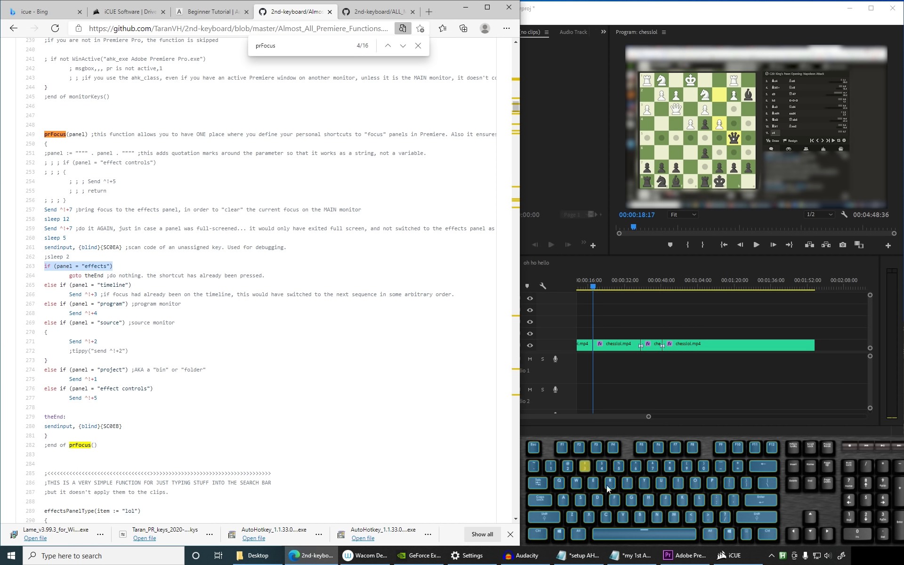
left_click(631, 556)
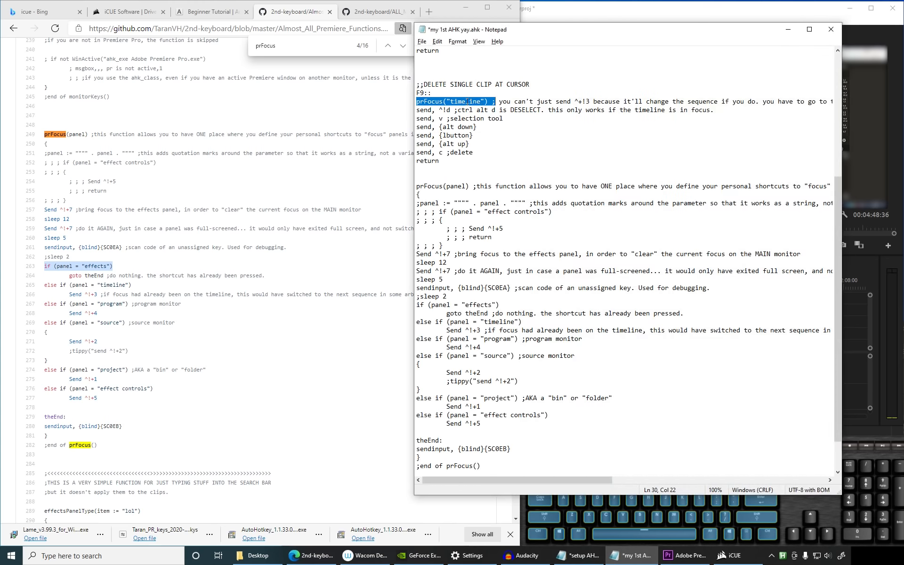
left_click(106, 268)
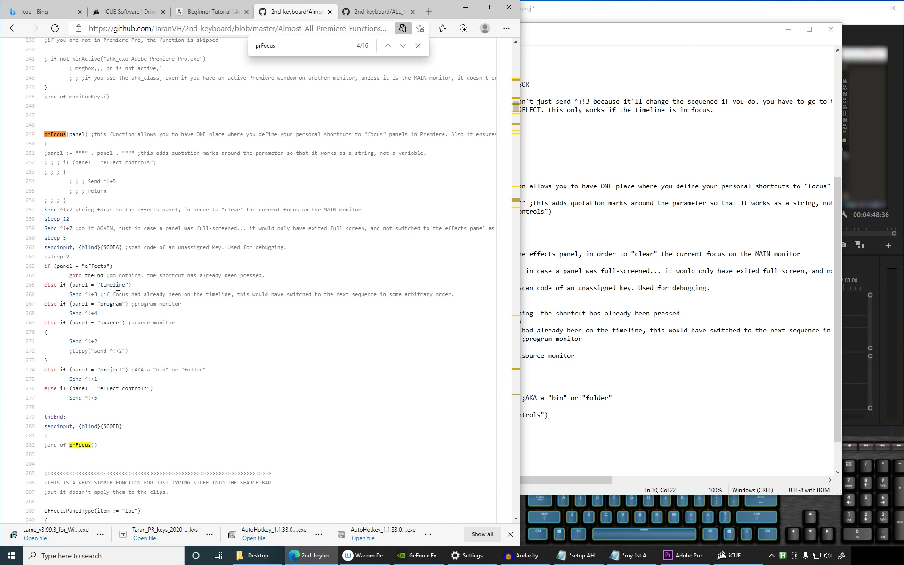
Step: Examine the "timeline" branch of prFocus and its Send ^!+3 line, and in Premiere Pro test its focus shortcut from the Effects panel
double_click(81, 284)
double_click(75, 135)
double_click(81, 285)
double_click(111, 284)
left_click_drag(69, 294, 98, 295)
left_click(809, 6)
left_click(386, 378)
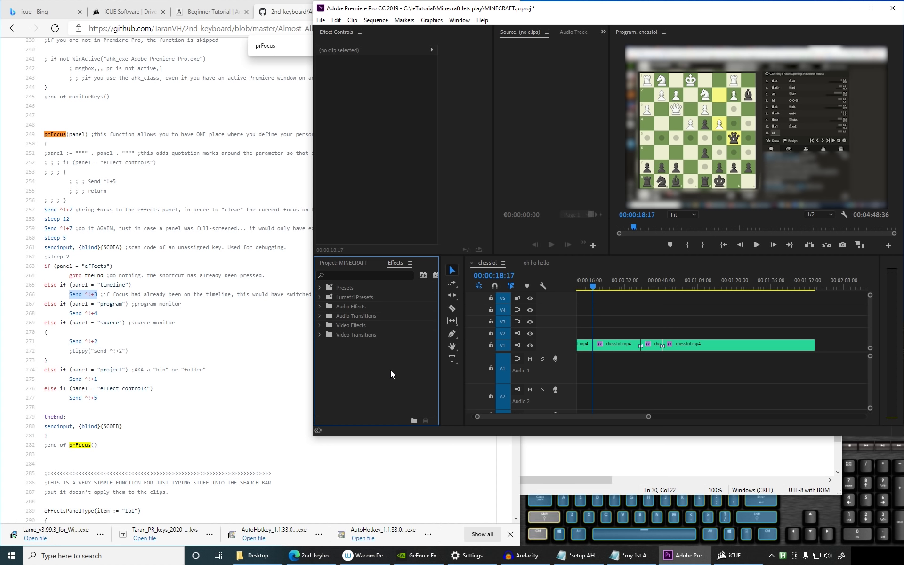
key("ctrl+alt+shift+3")
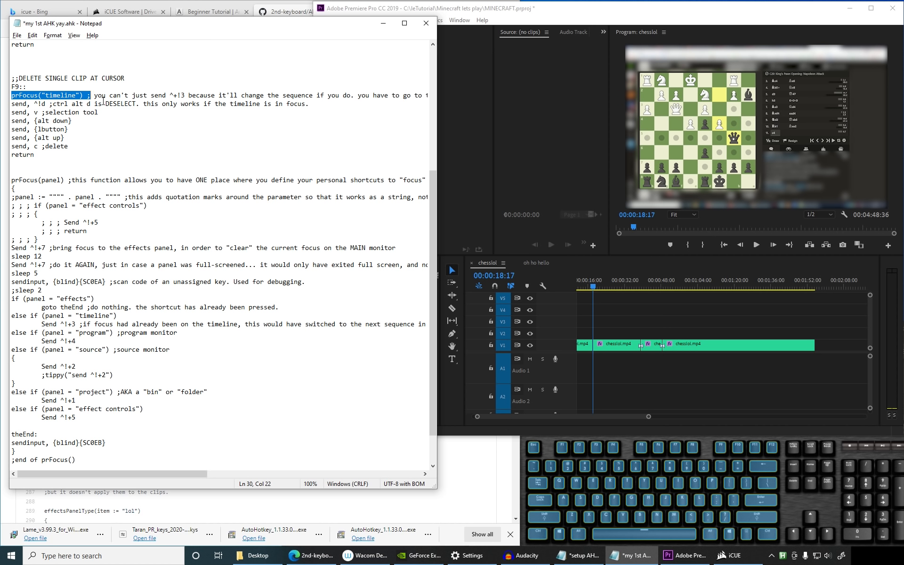
Step: Reproduce the hotkey manually in Premiere Pro: with the playhead at 00:00:22:16, delete the second chesslol.mp4 clip alone, and undo the deletion
left_click(556, 12)
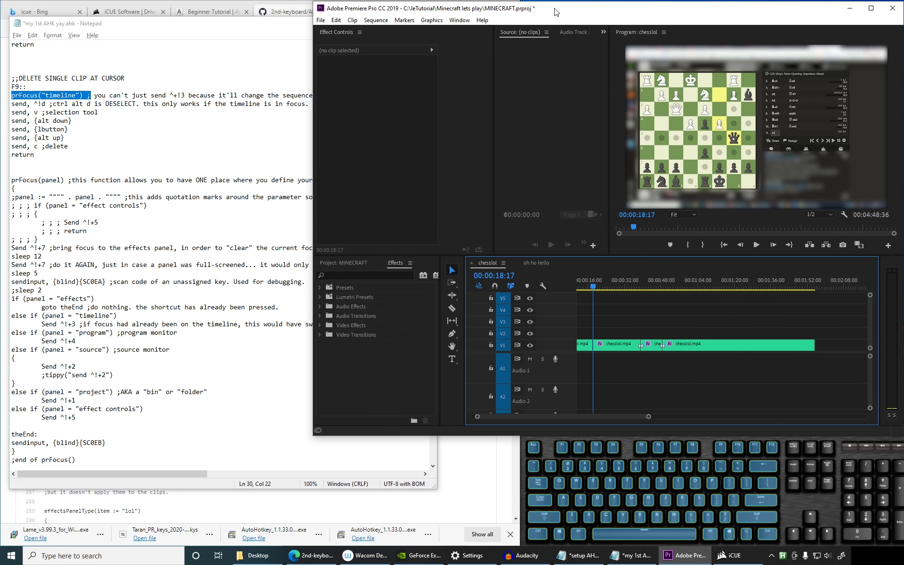
key("ctrl+alt+shift")
left_click(602, 283)
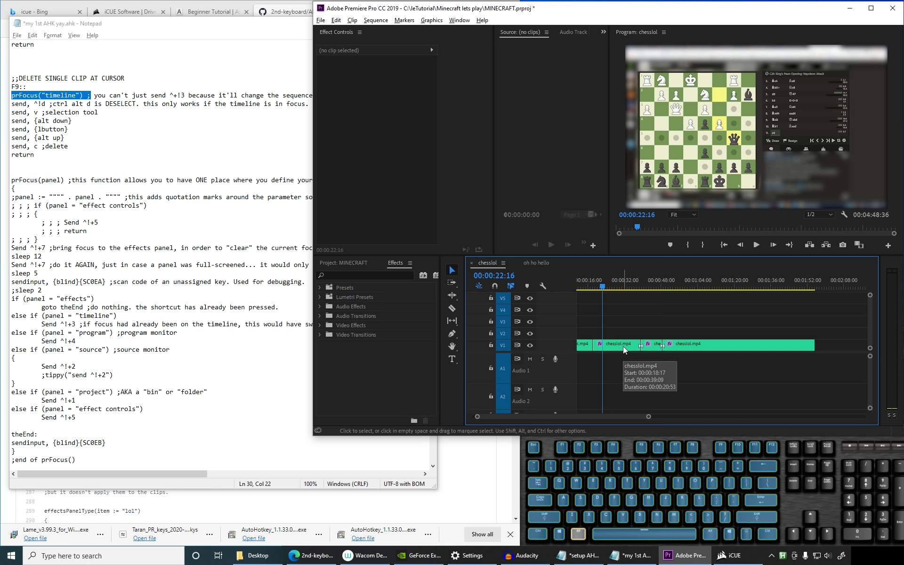
left_click(623, 346, "alt")
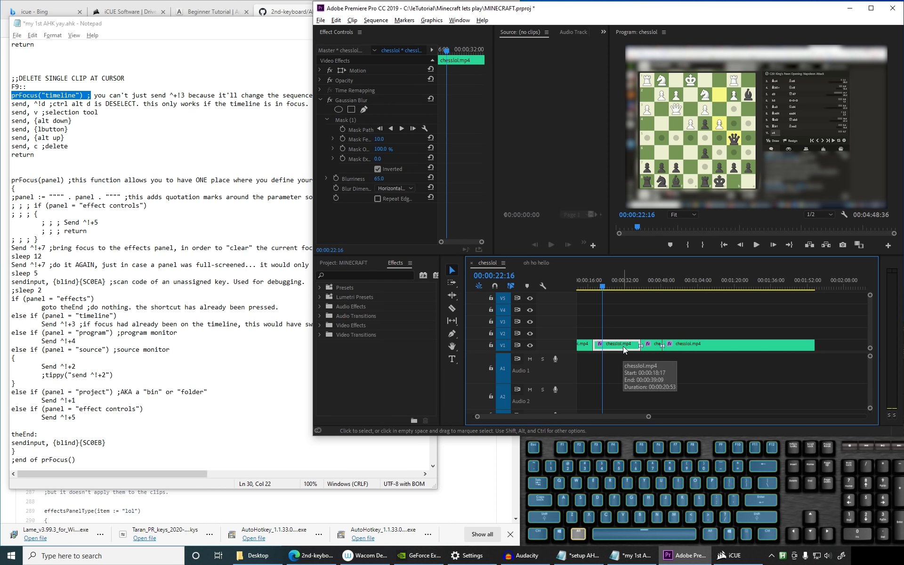
key("c")
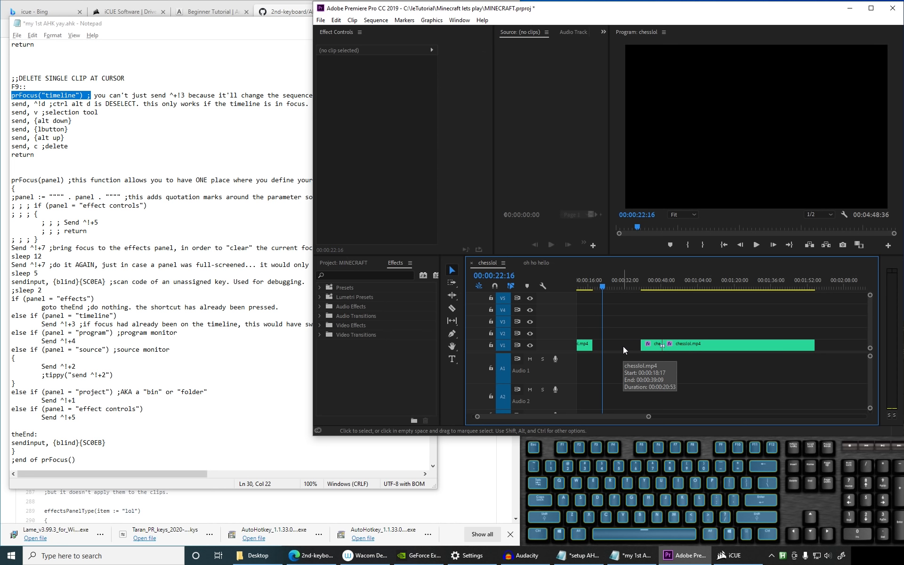
key("ctrl+z")
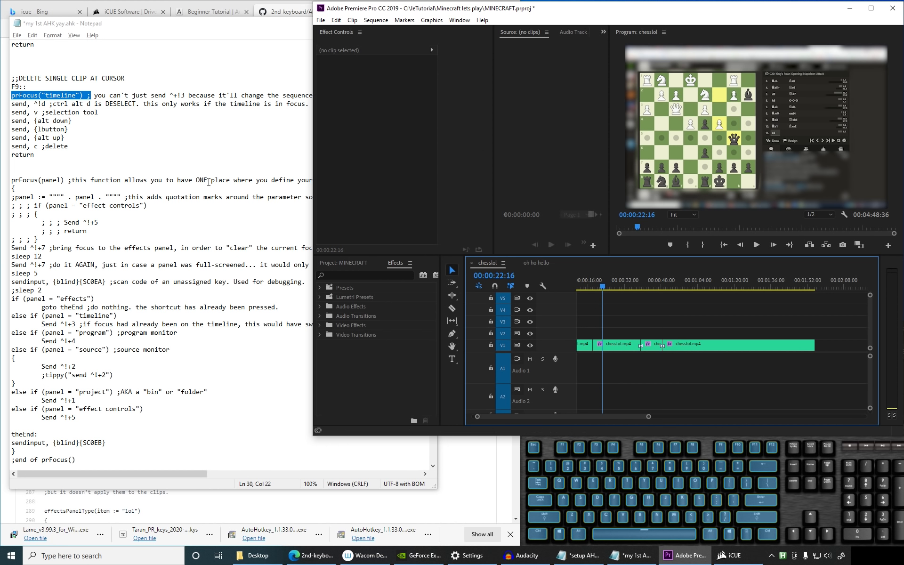
Step: Save my 1st AHK yay.ahk in Notepad, run it from the desktop, and move the Premiere Pro window back up
left_click(179, 169)
key("ctrl+s")
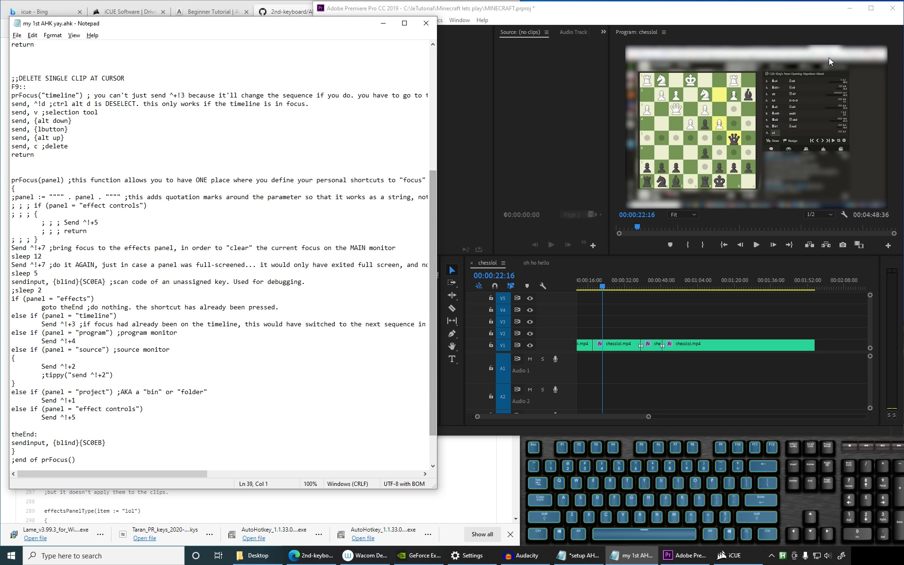
left_click(871, 8)
left_click(882, 10)
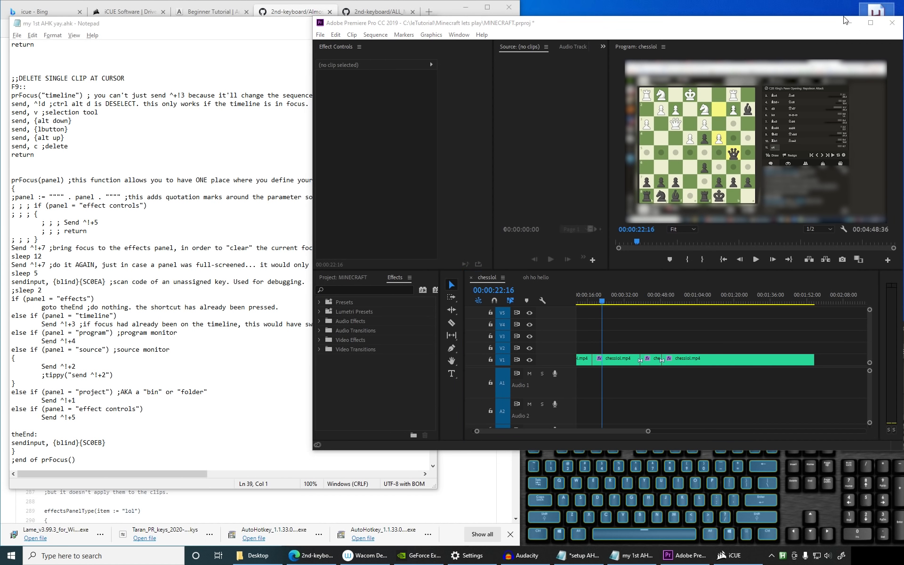
left_click_drag(823, 24, 819, 11)
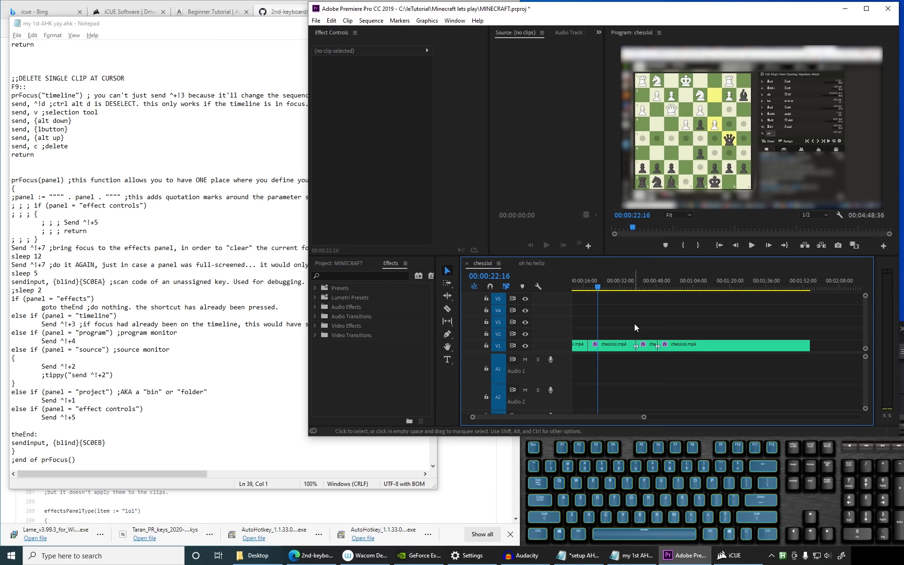
Step: Zoom the timeline out and test the F9 hotkey by deleting several video and audio clips under the cursor
key("minus")
key("minus")
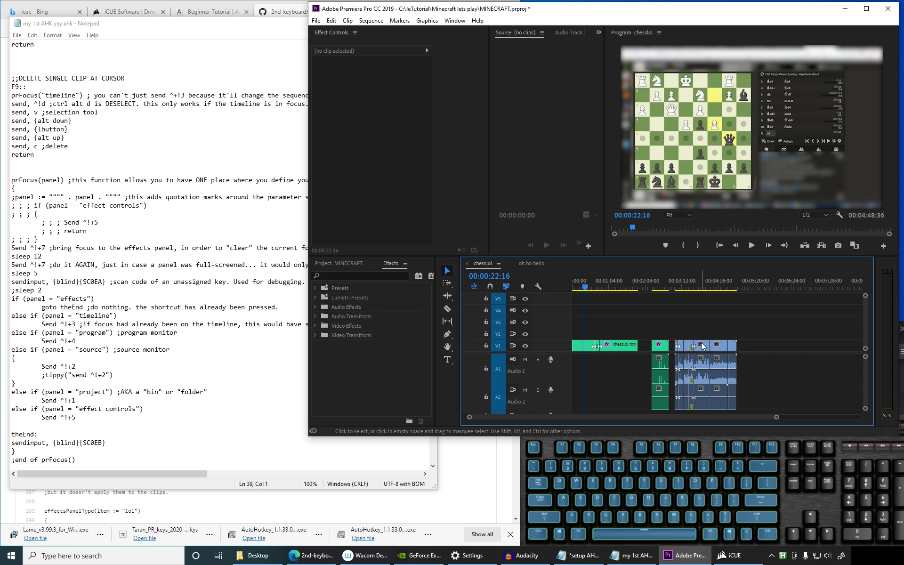
key("F9")
key("F9")
key("F9")
key("F9")
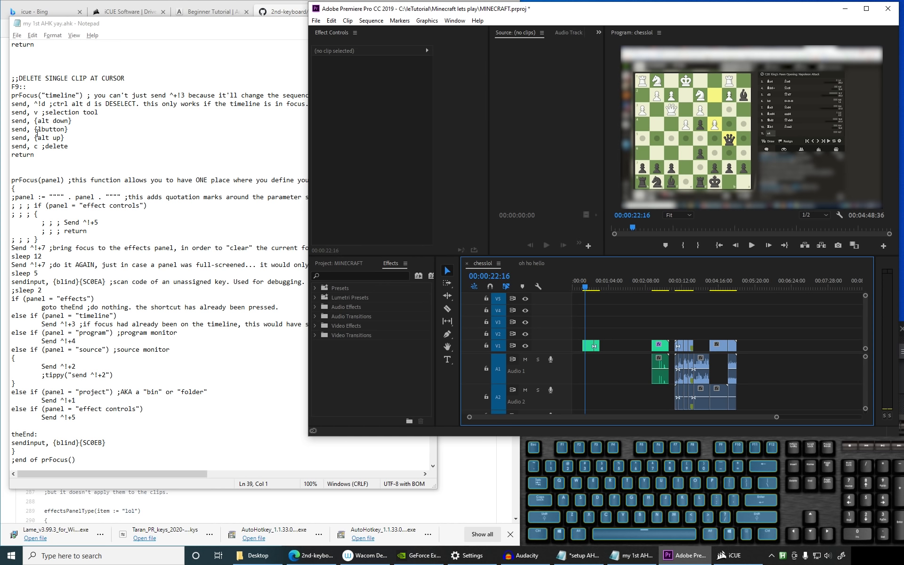
Step: Comment out the prFocus("timeline") line with a semicolon in Notepad and test F9 on more clips in Premiere Pro
left_click(13, 95)
type(";")
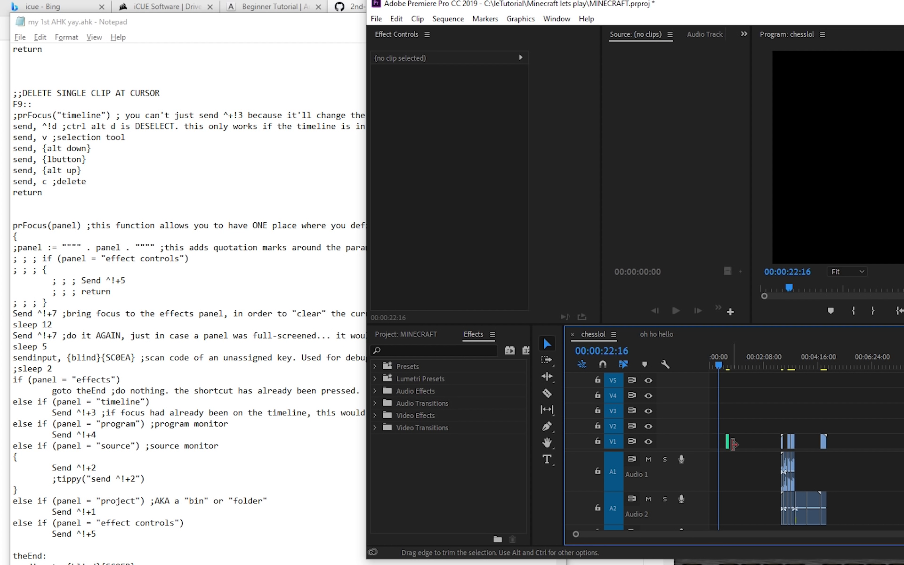
key("F9")
key("F9")
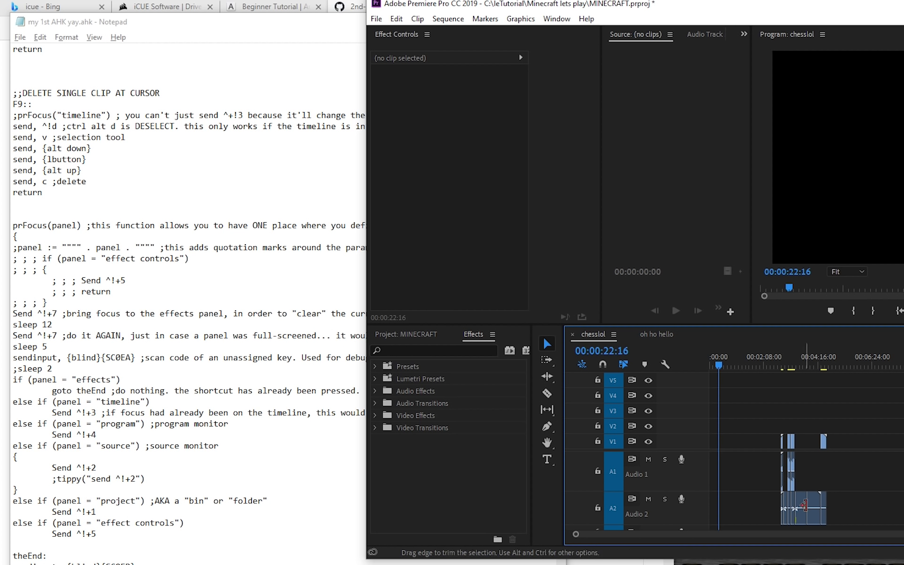
key("F9")
Step: Highlight the commented-out prFocus("timeline") call under F9 in the Notepad script
left_click(13, 115)
key("Delete")
left_click_drag(13, 115, 116, 115)
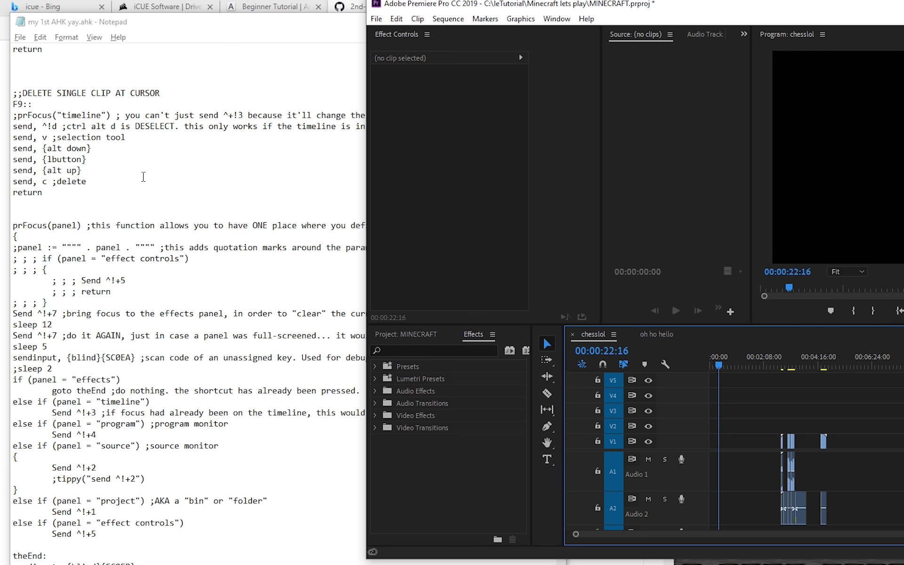
left_click(17, 115)
left_click_drag(17, 115, 111, 116)
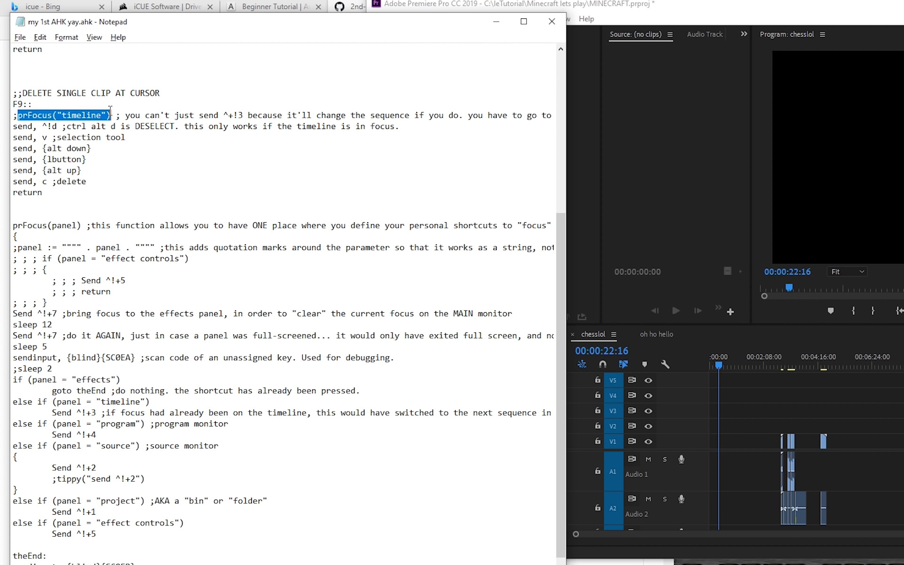
Step: Switch back to Premiere Pro and undo the clip deletions in the chesslol sequence
left_click(830, 390)
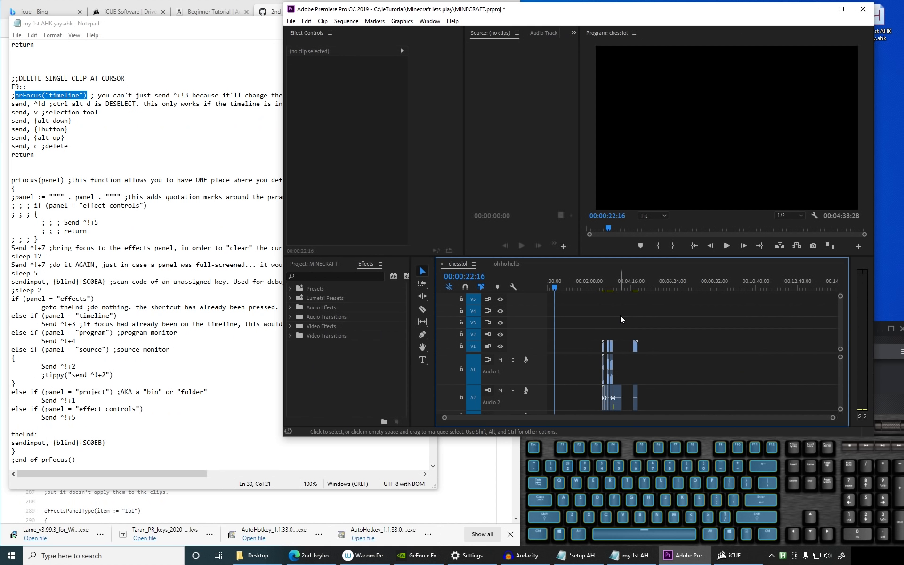
key("ctrl+z")
key("ctrl+z")
key("ctrl+z")
key("ctrl+z")
key("ctrl+z")
key("ctrl+z")
key("ctrl+z")
key("ctrl+z")
key("ctrl+z")
key("ctrl+z")
key("ctrl+z")
key("ctrl+z")
key("ctrl+z")
key("ctrl+z")
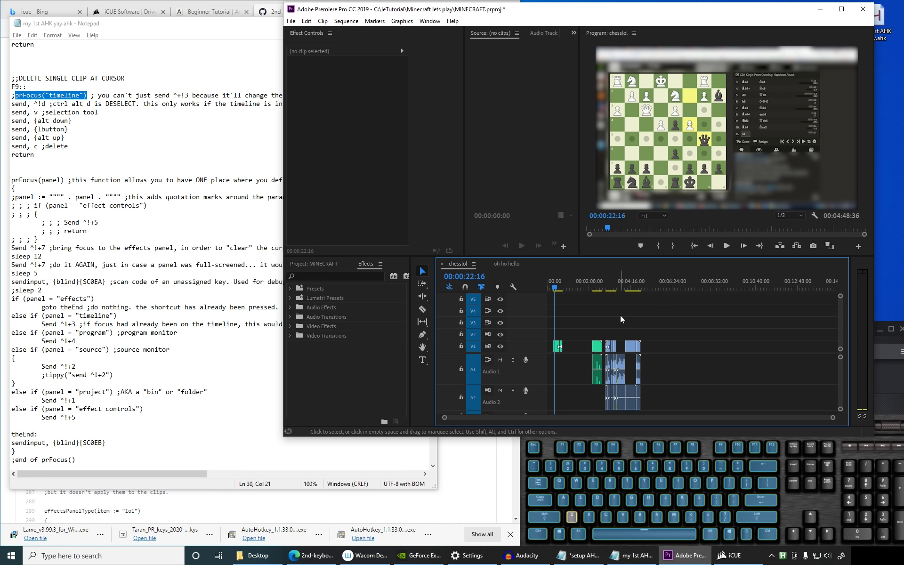
key("ctrl+z")
key("ctrl+z")
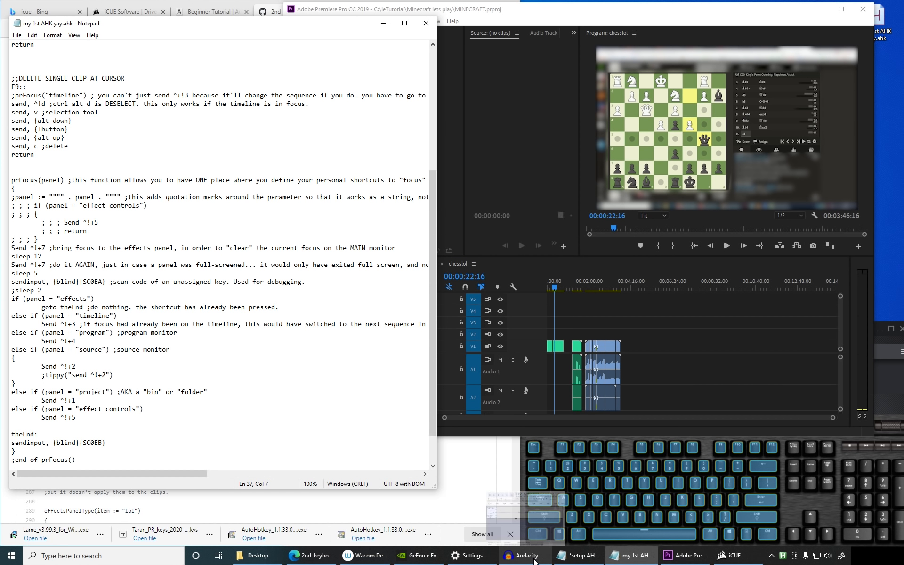
Step: Bring Audacity forward, shift its window slightly, and shorten the Notepad window so both can be seen
left_click(525, 513)
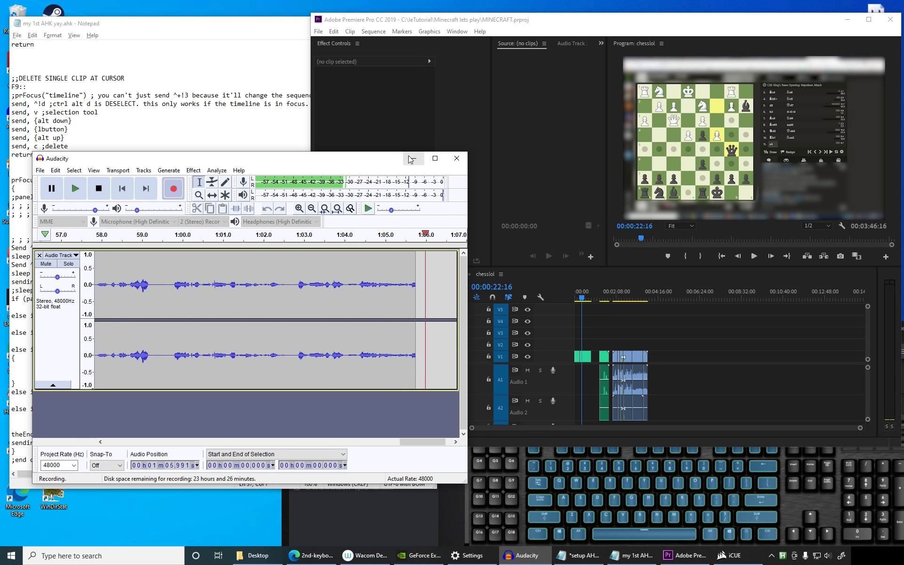
left_click_drag(377, 164, 387, 179)
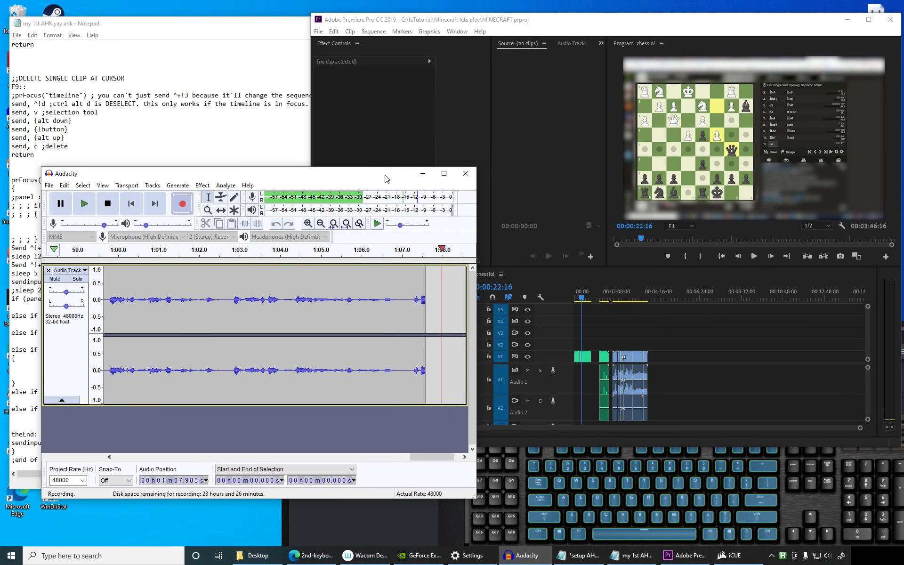
left_click_drag(32, 490, 32, 424)
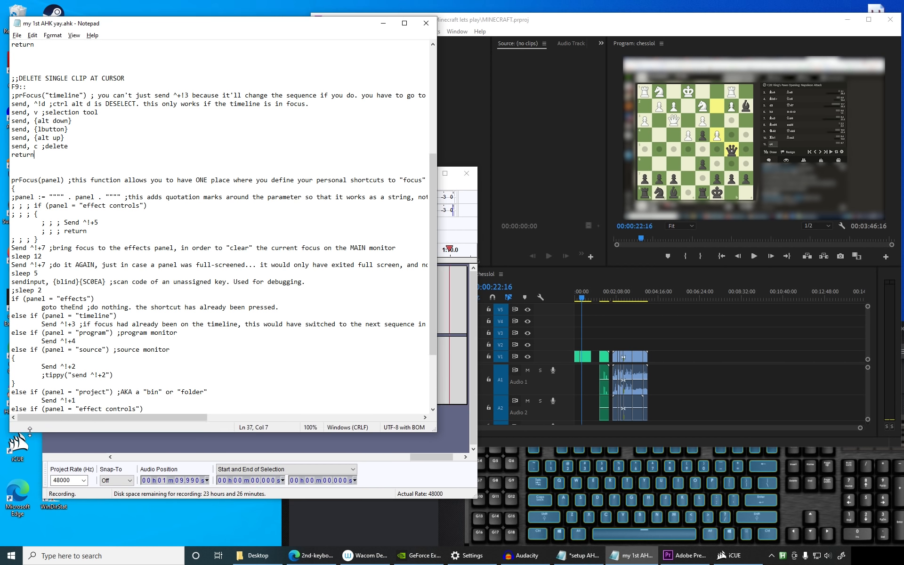
left_click(453, 188)
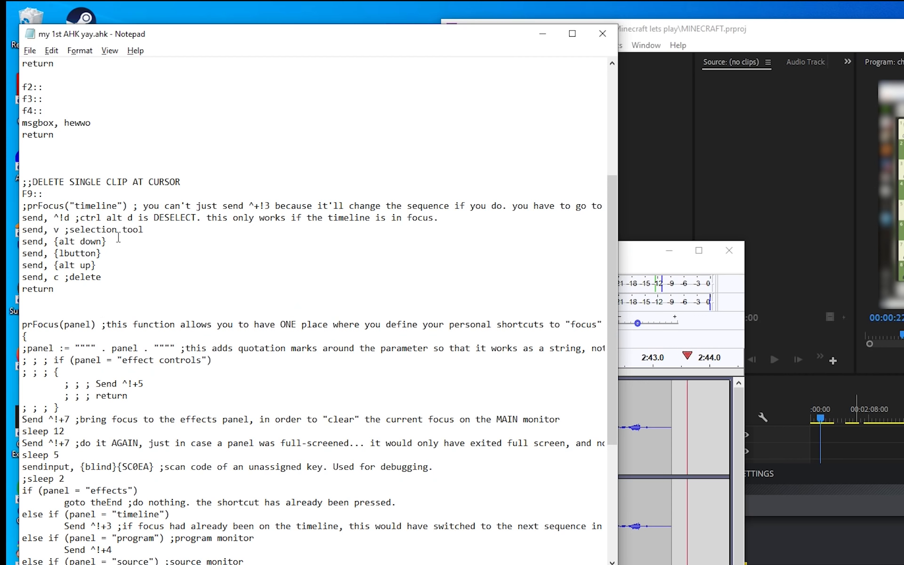
Step: Remove the semicolon before prFocus("timeline") in the F9 hotkey and highlight the whole line to review its explanatory comment
left_click(27, 206)
key("BackSpace")
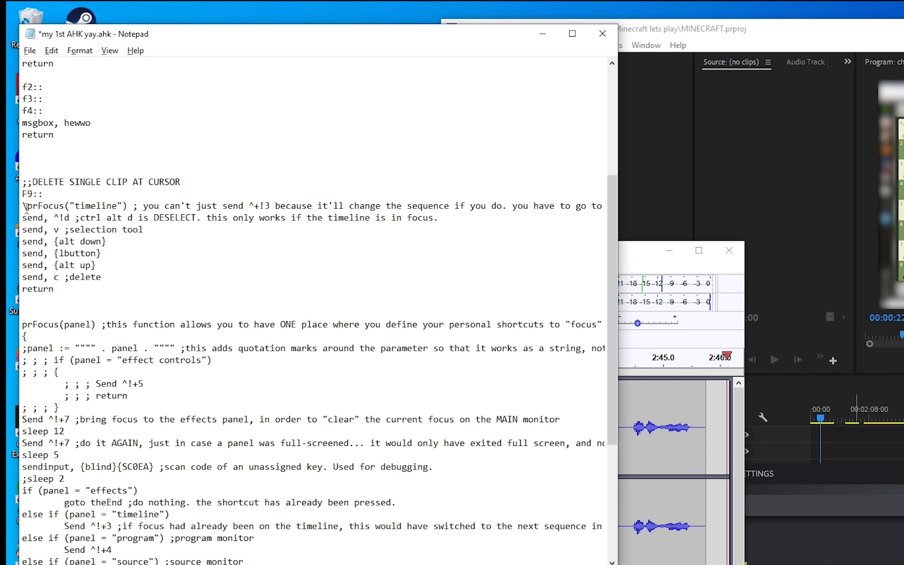
left_click_drag(24, 206, 566, 206)
scroll(312, 310, "left", 5)
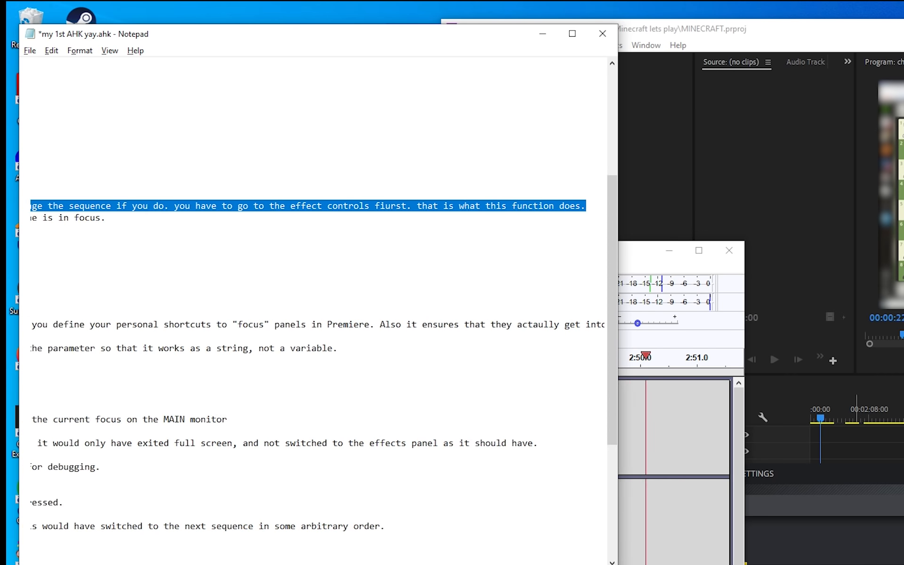
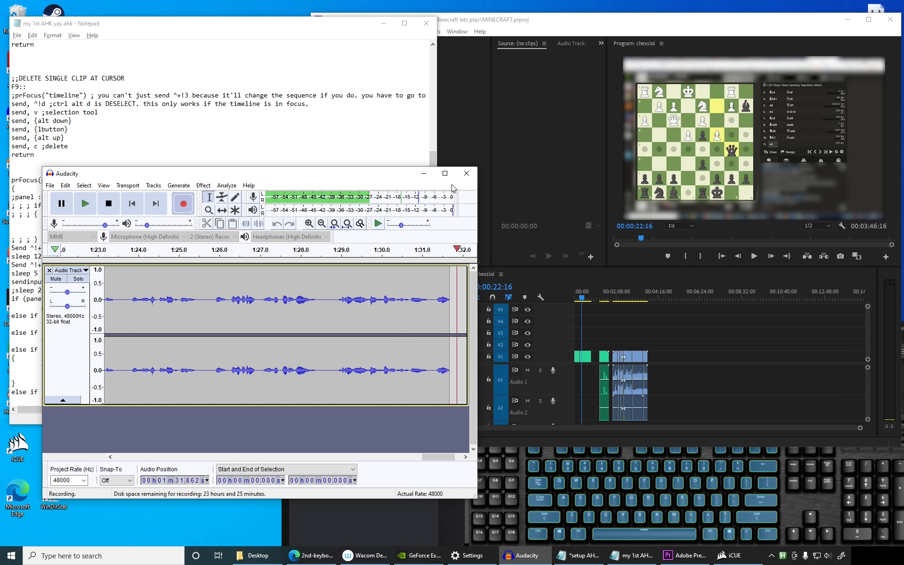
Step: Minimize Audacity and review the F9 delete-clip hotkey and the prFocus function in the Notepad script
left_click(424, 173)
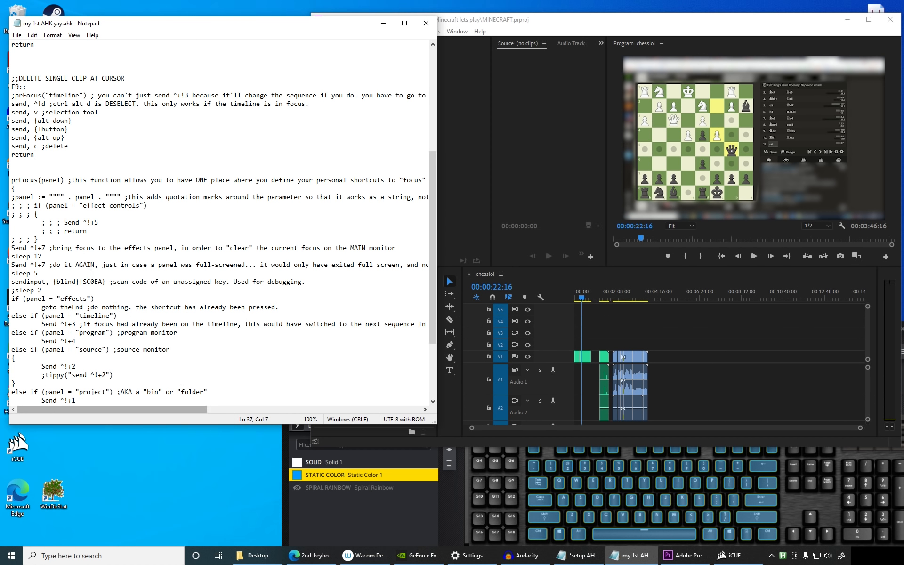
left_click_drag(31, 78, 126, 402)
scroll(107, 256, "up", 4)
left_click(67, 137)
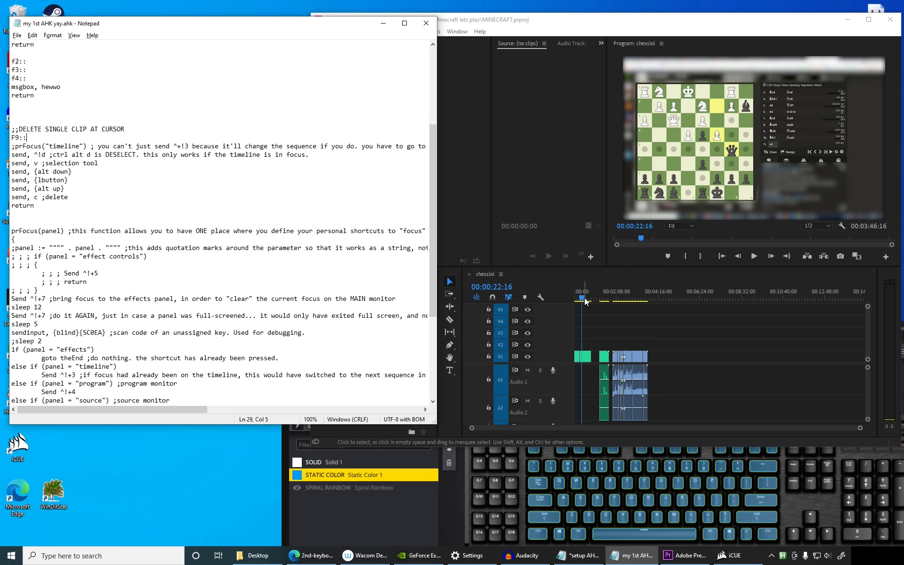
Step: Bring iCUE to the front and shift its window slightly so the on-screen keyboard can be seen beside the script
left_click(734, 559)
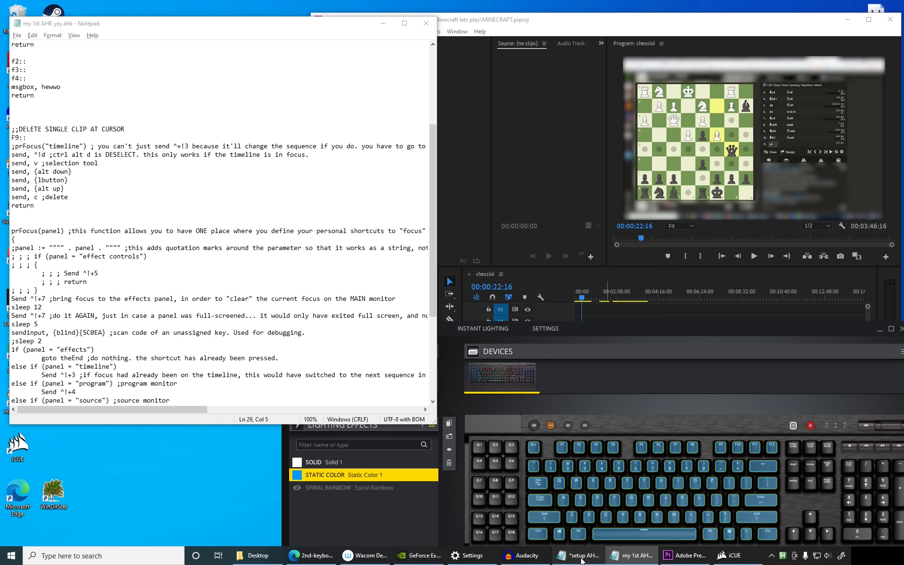
left_click(583, 559)
left_click(583, 560)
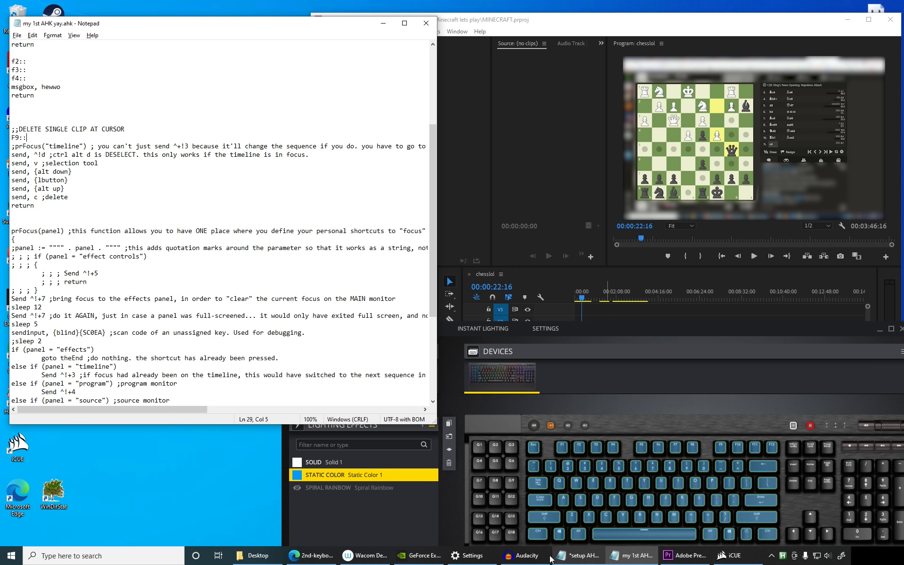
mouse_move(545, 559)
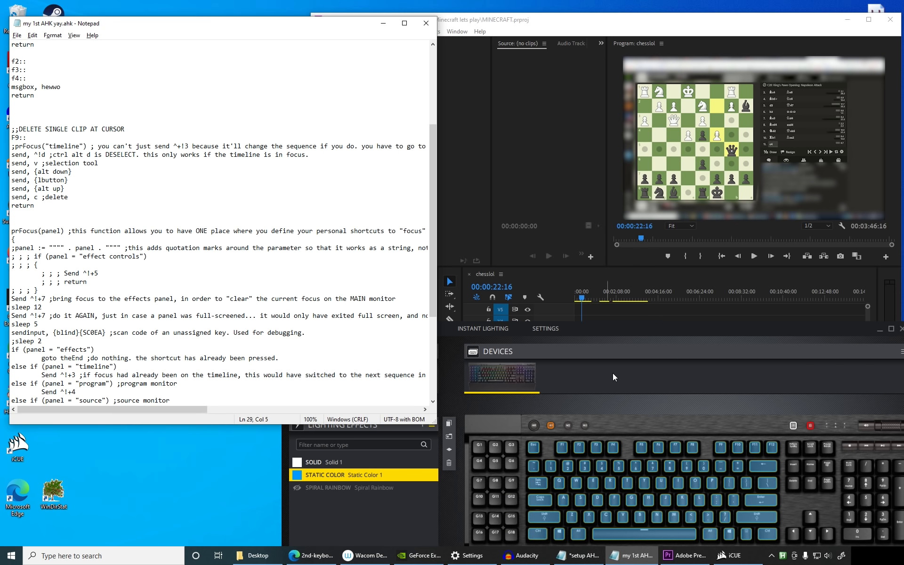
mouse_move(605, 329)
left_mouse_down()
mouse_move(580, 315)
mouse_move(594, 336)
left_mouse_up()
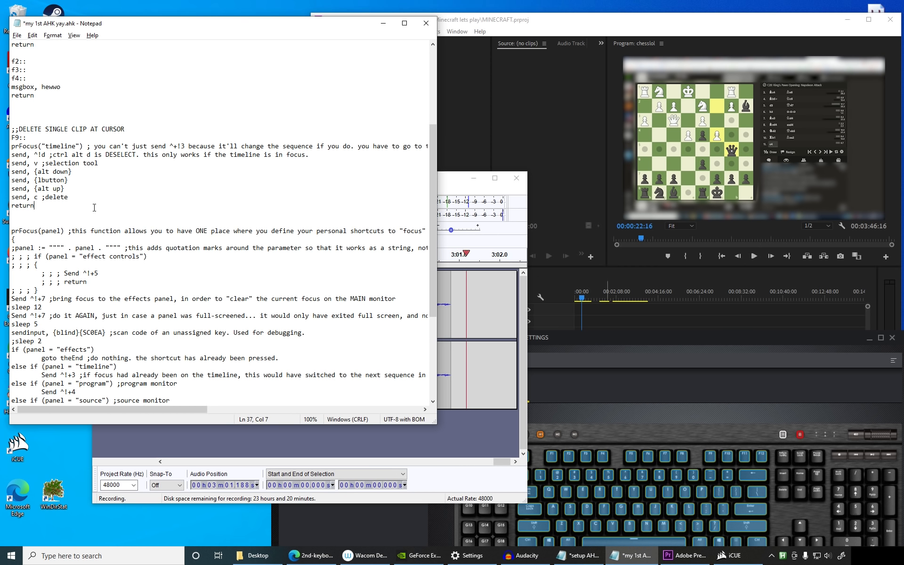
Step: Comment out prFocus("timeline") in the F9 hotkey with a semicolon and highlight the DELETE SINGLE CLIP AT CURSOR block
left_click(451, 177)
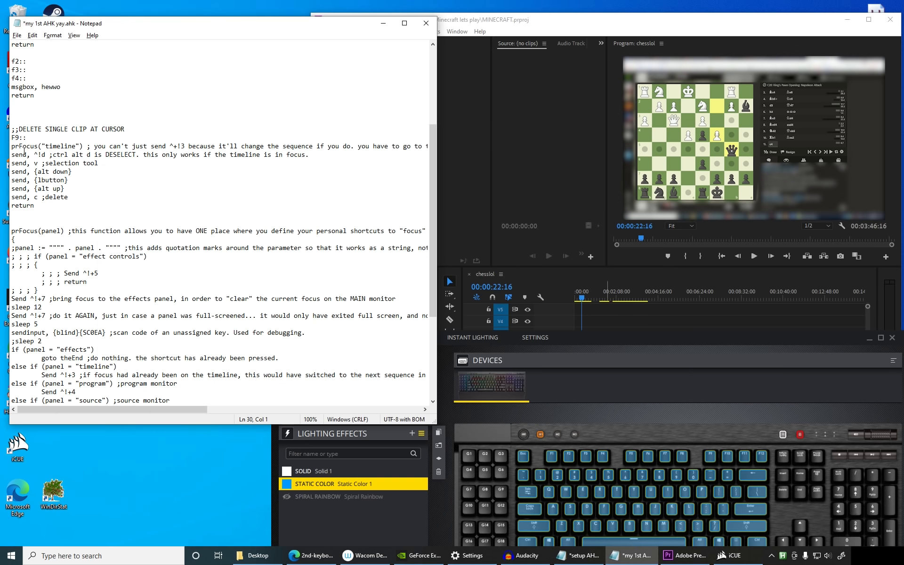
left_click_drag(113, 27, 115, 27)
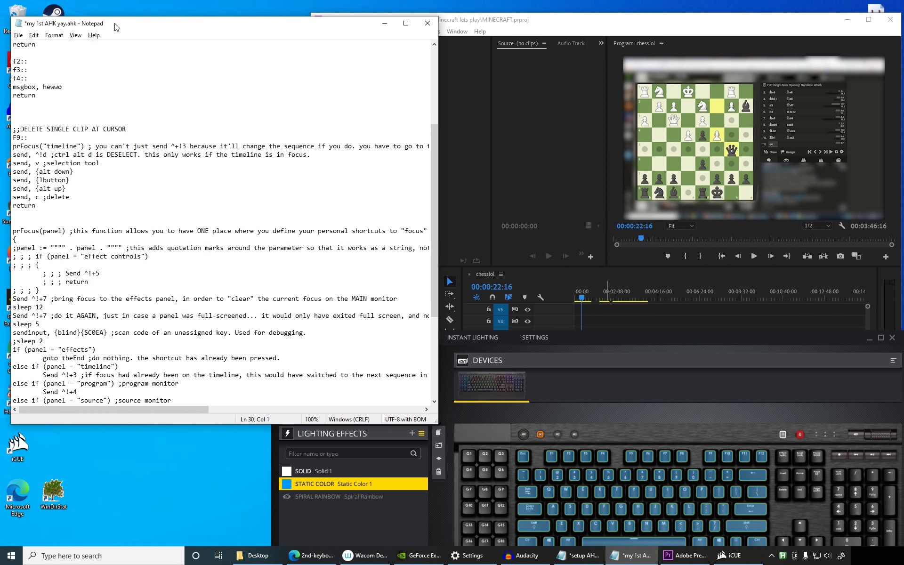
type(";")
left_click_drag(13, 129, 74, 214)
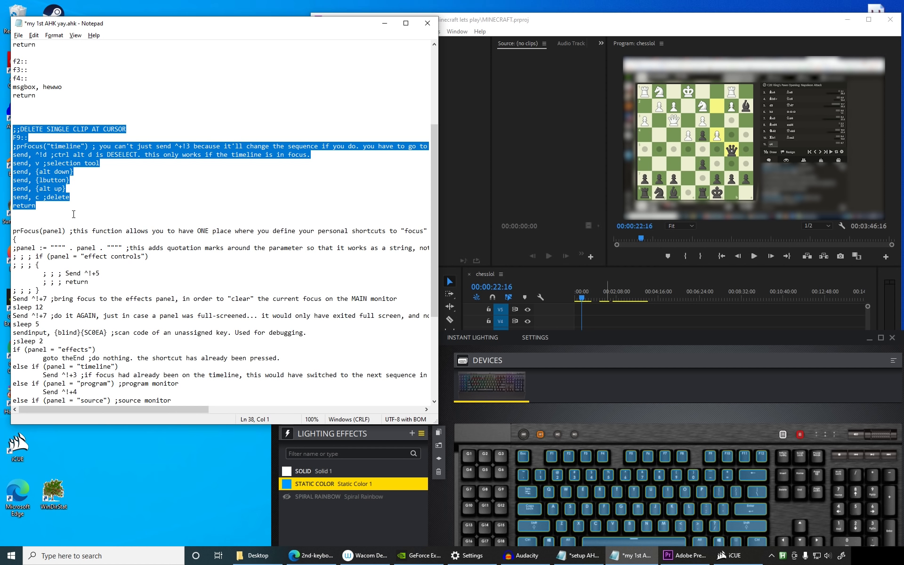
left_click(20, 147)
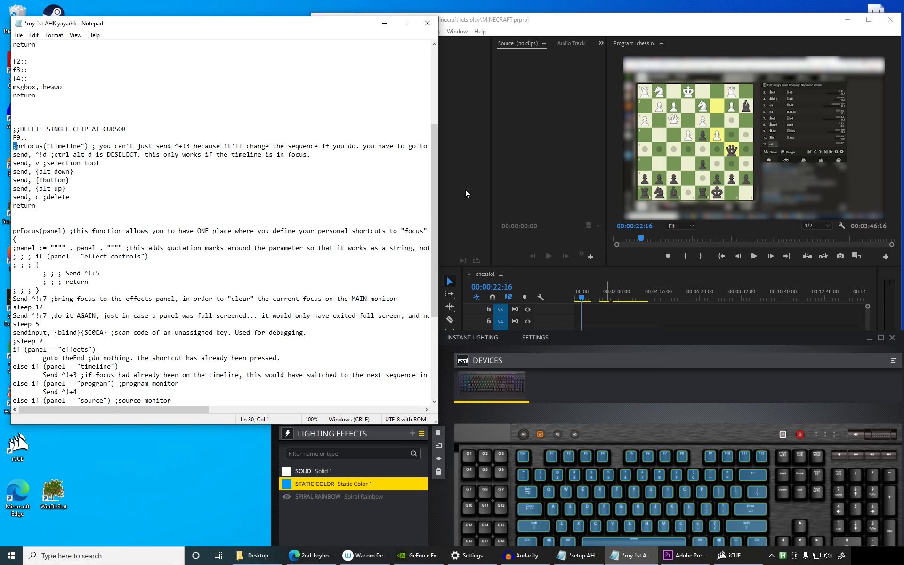
Step: Switch to Premiere Pro, zoom in on the chesslol timeline and place the playhead at 00:00:49:54
left_click(446, 275)
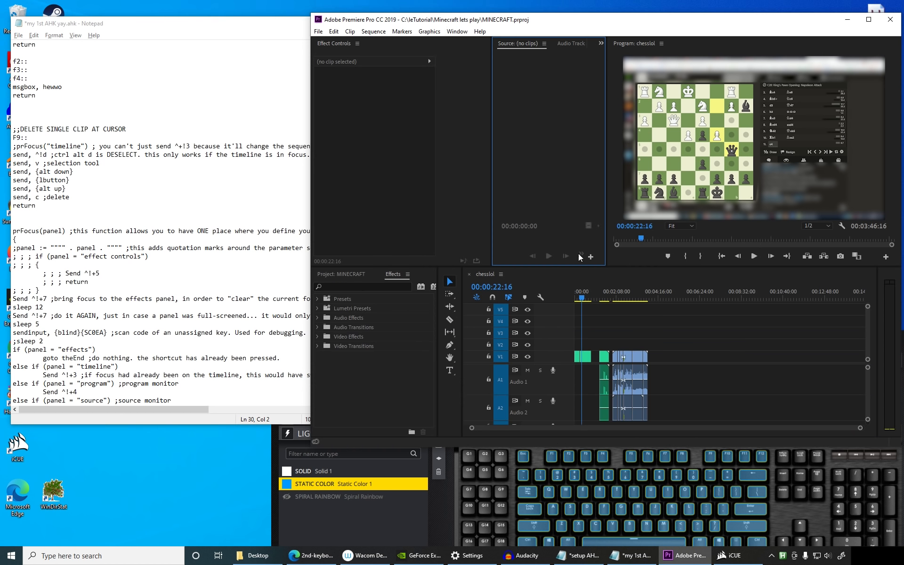
left_click(586, 300)
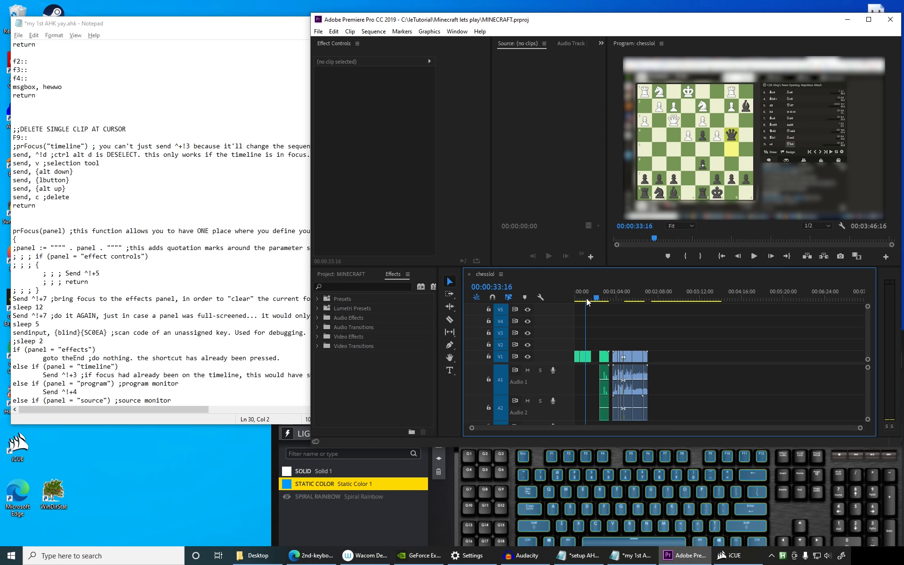
key("=")
key("=")
left_click(657, 299)
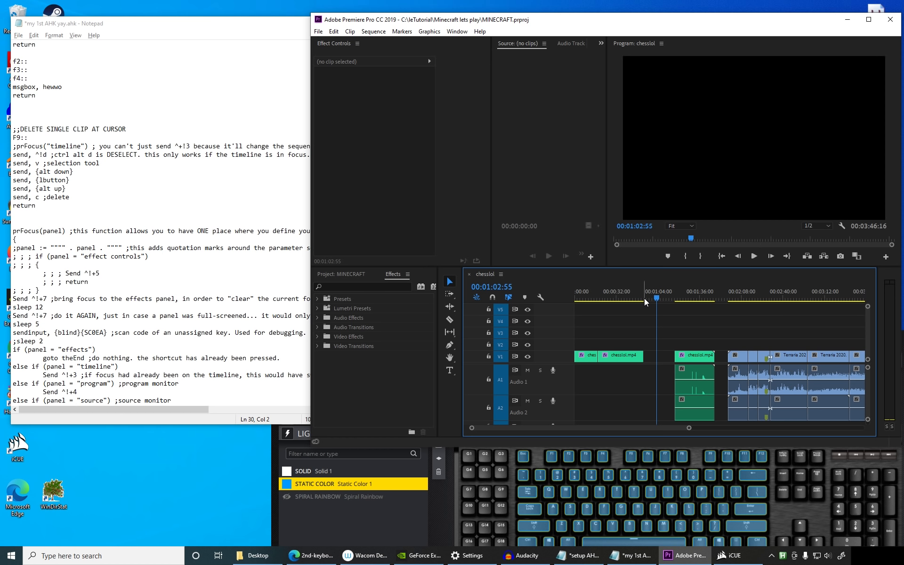
left_click_drag(644, 298, 639, 298)
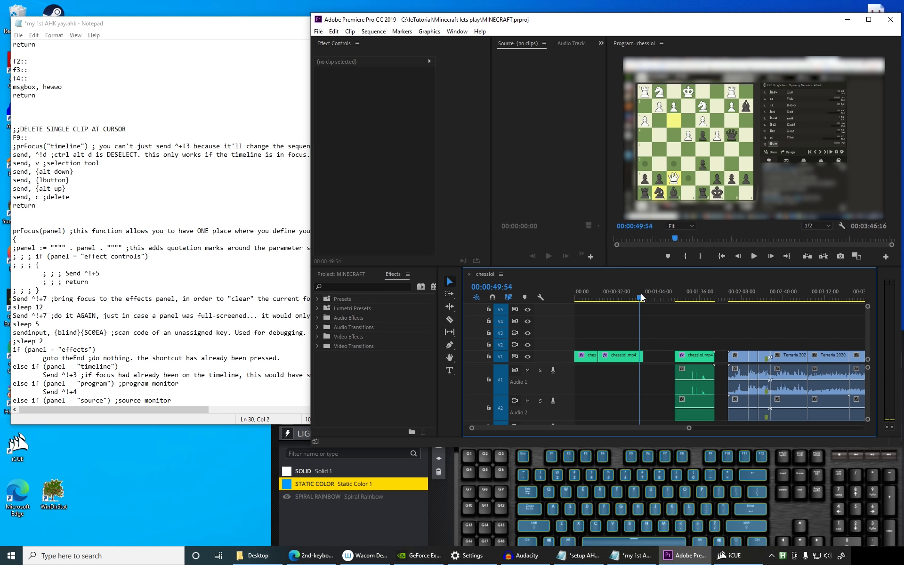
Step: Try the F9 delete hotkey on a Terraria clip with the timeline in focus and undo the deletion
left_click(19, 146)
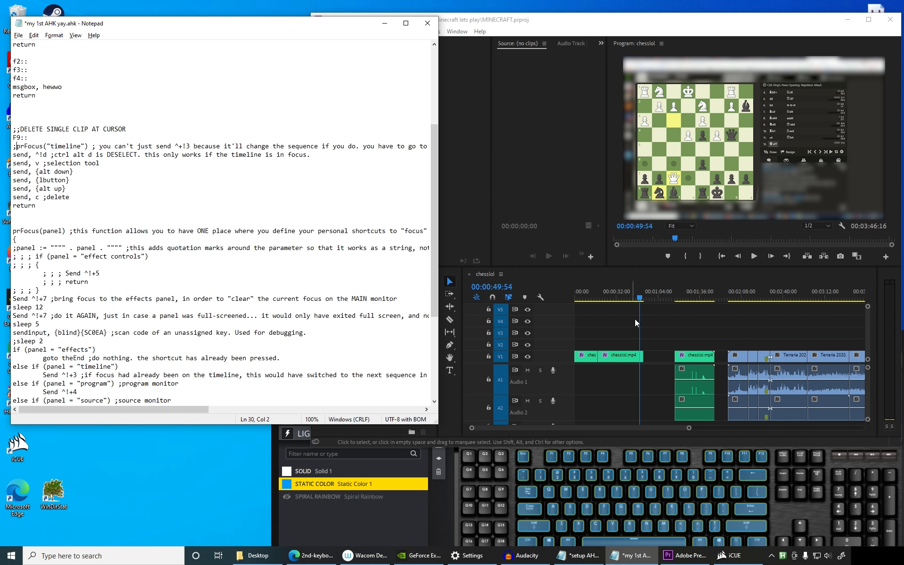
left_click(703, 308)
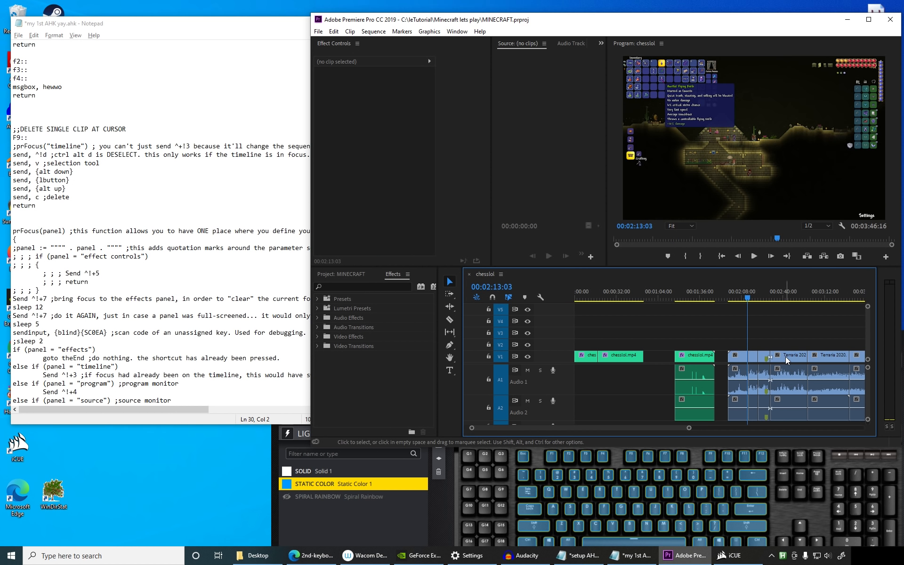
key("F9")
key("ctrl+z")
Step: Highlight the F9 hotkey block in the Notepad script, and the Send ^!+3 command in prFocus's timeline branch
left_click_drag(13, 129, 55, 207)
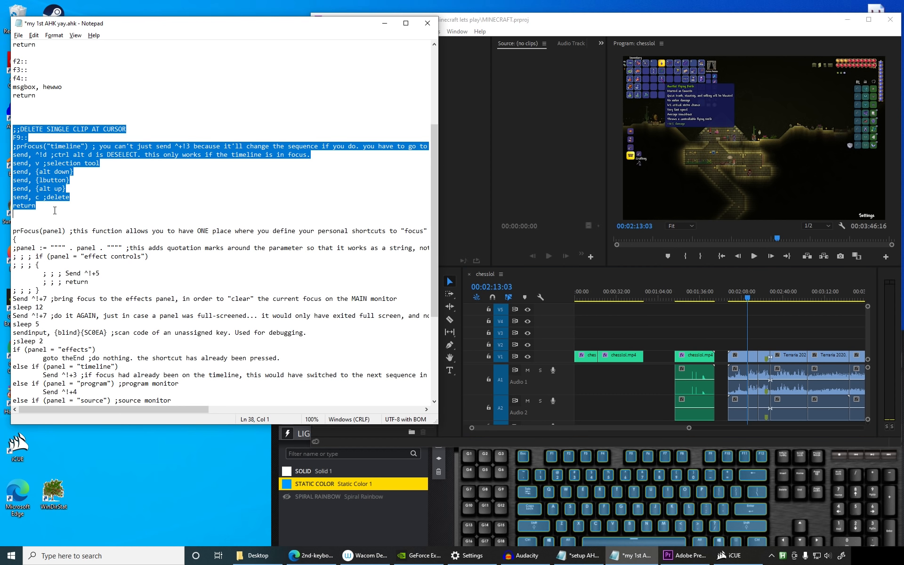
left_click(54, 211)
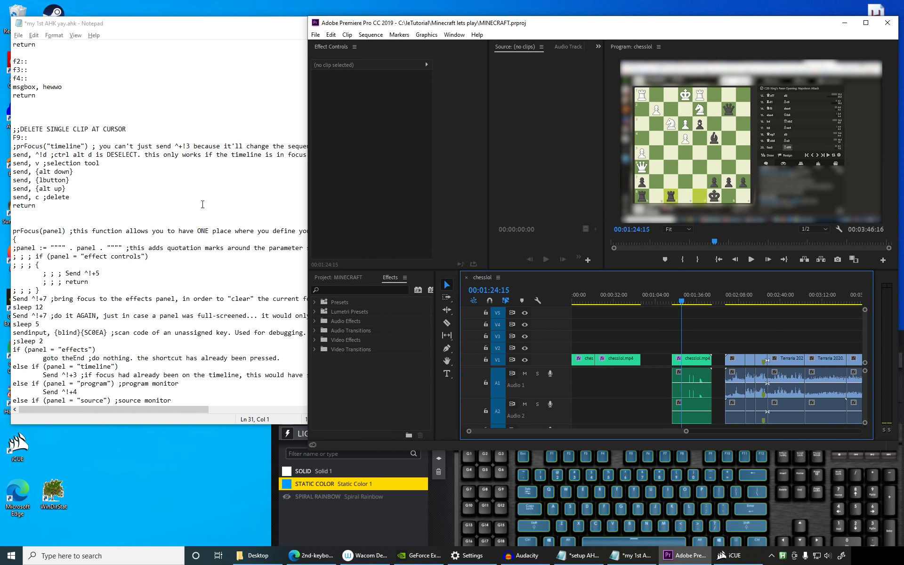
left_click_drag(16, 146, 64, 215)
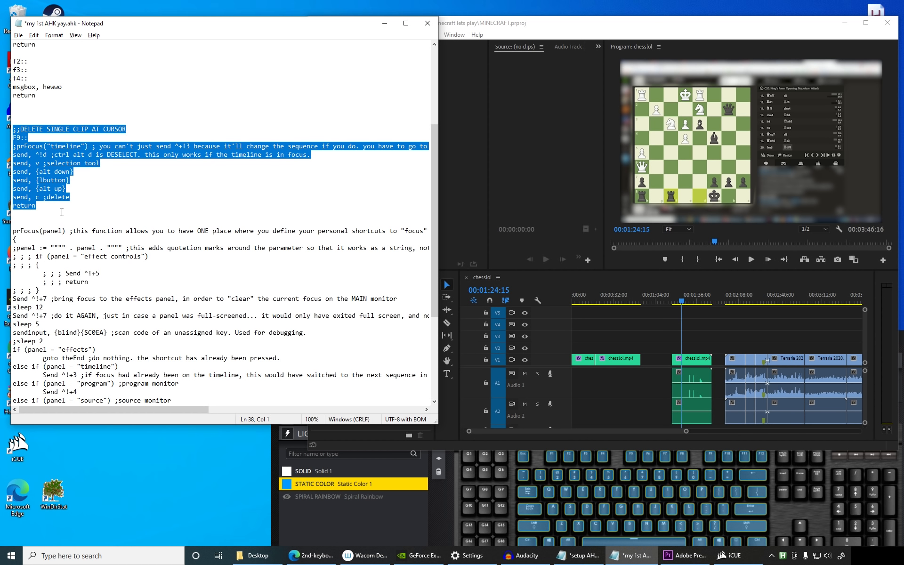
scroll(64, 215, "down", 4)
left_click_drag(44, 278, 76, 278)
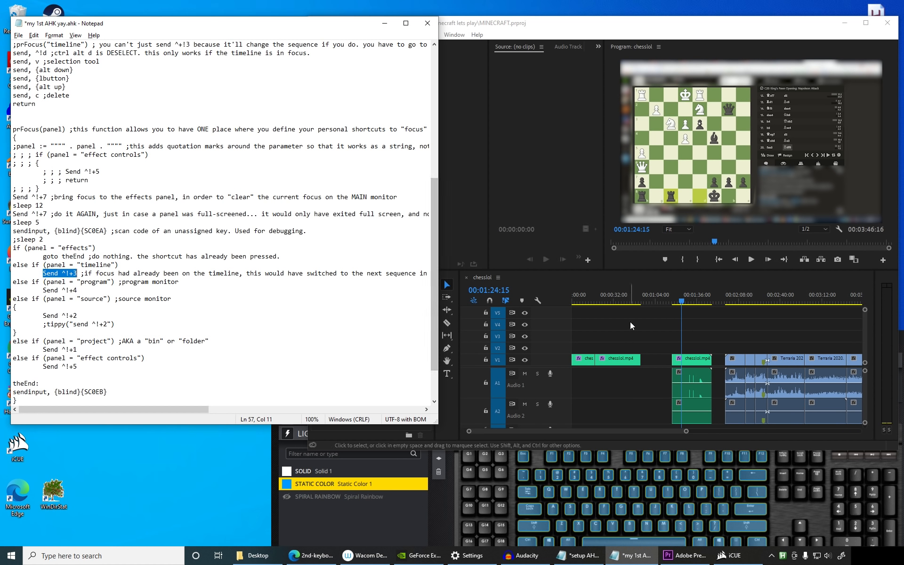
Step: Switch Premiere Pro's focus from panel to panel with the Ctrl+Alt+Shift number shortcuts used in prFocus, ending on the timeline
left_click(612, 326)
key("ctrl+alt+shift+4")
key("ctrl+alt+shift+5")
key("ctrl+alt+shift+4")
key("ctrl+alt+shift+3")
key("ctrl+alt+shift+2")
key("ctrl+alt+shift+5")
key("ctrl+alt+shift+6")
key("ctrl+alt+shift+7")
key("ctrl+alt+shift+6")
key("ctrl+alt+shift+5")
key("ctrl+alt+shift+4")
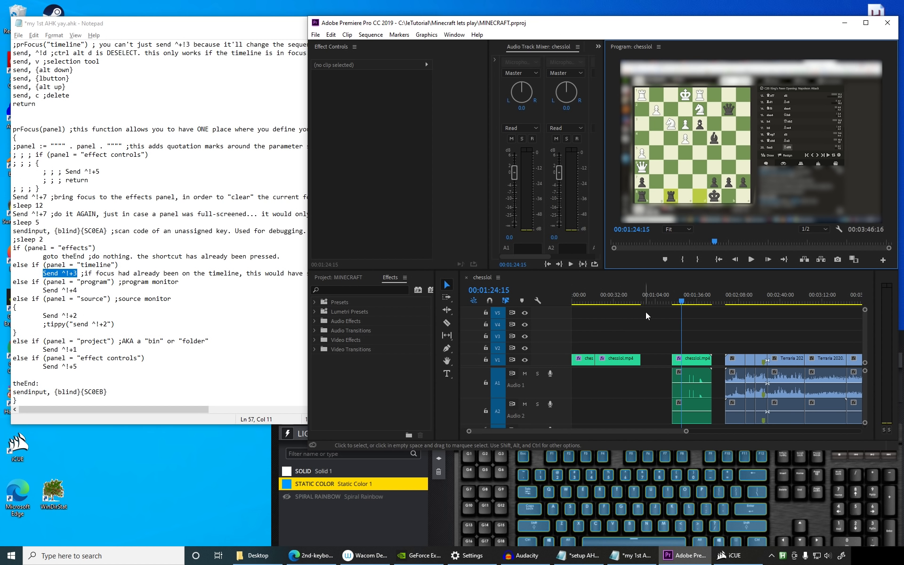
key("ctrl+alt+shift+3")
Step: Open Premiere Pro's Keyboard Shortcuts, enlarge the dialog to examine the Bobs keys v1 layout, and close it
key("ctrl+alt+k")
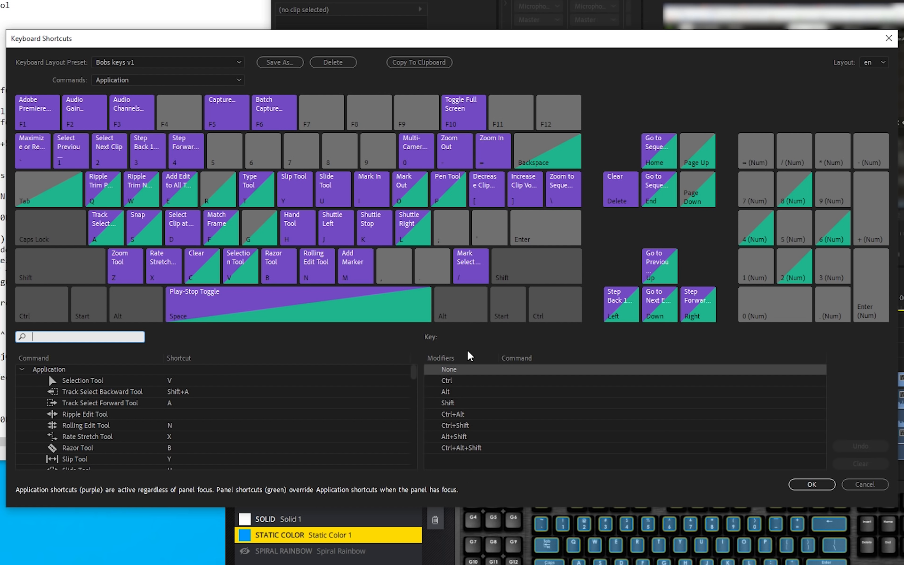
left_click_drag(216, 508, 217, 554)
left_click(807, 533)
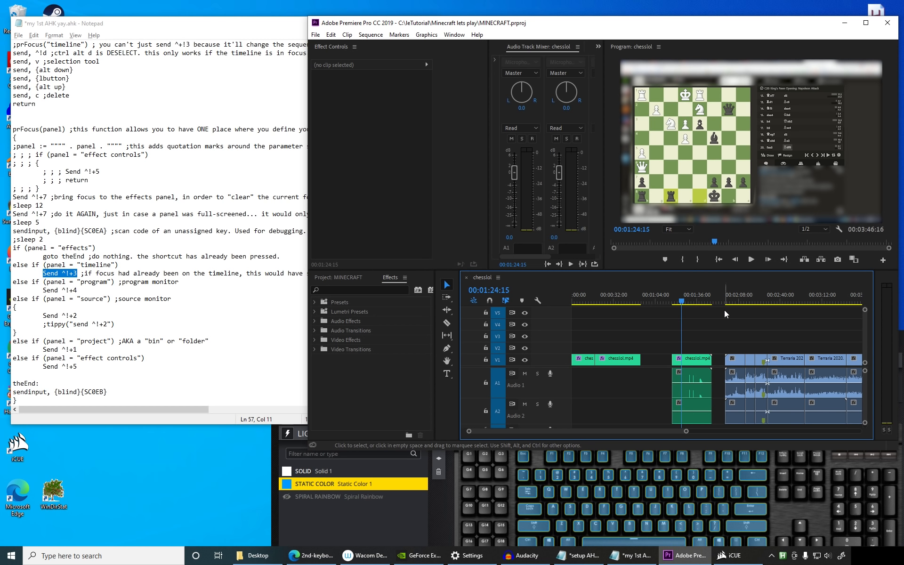
Step: Set the program monitor's playback resolution to 1/4, and shift focus between Effect Controls, the program monitor and the timeline
key("ctrl+alt+shift+4")
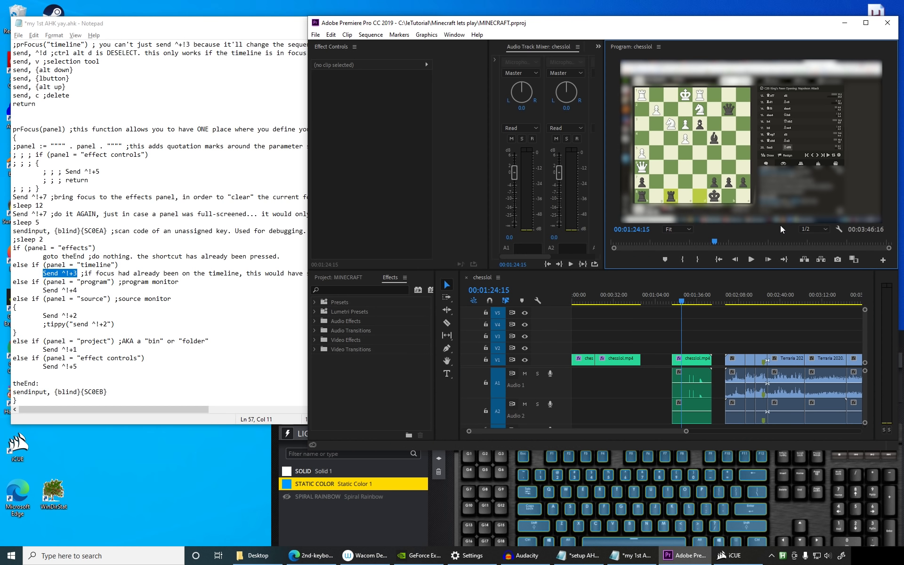
left_click(809, 229)
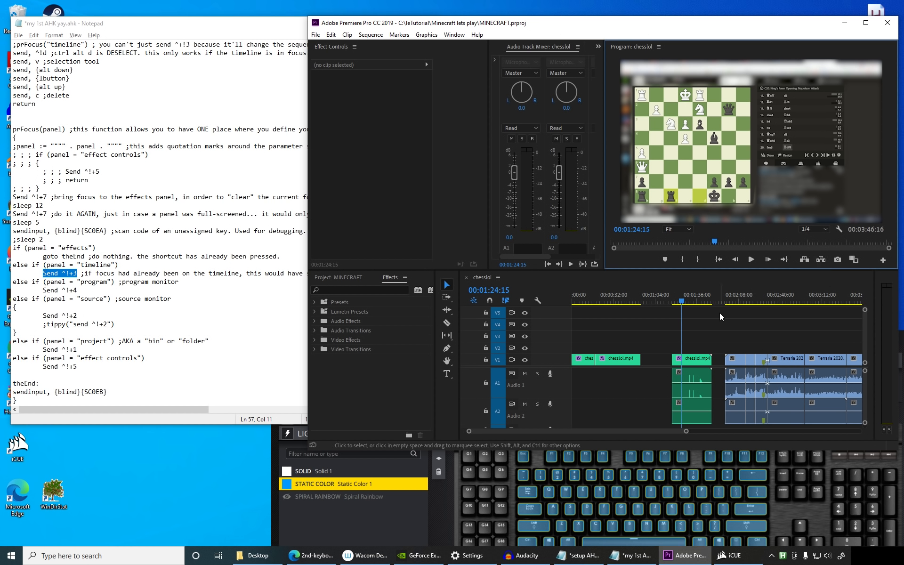
left_click(400, 160)
left_click(655, 142)
left_click(375, 173)
left_click(654, 141)
left_click(671, 330)
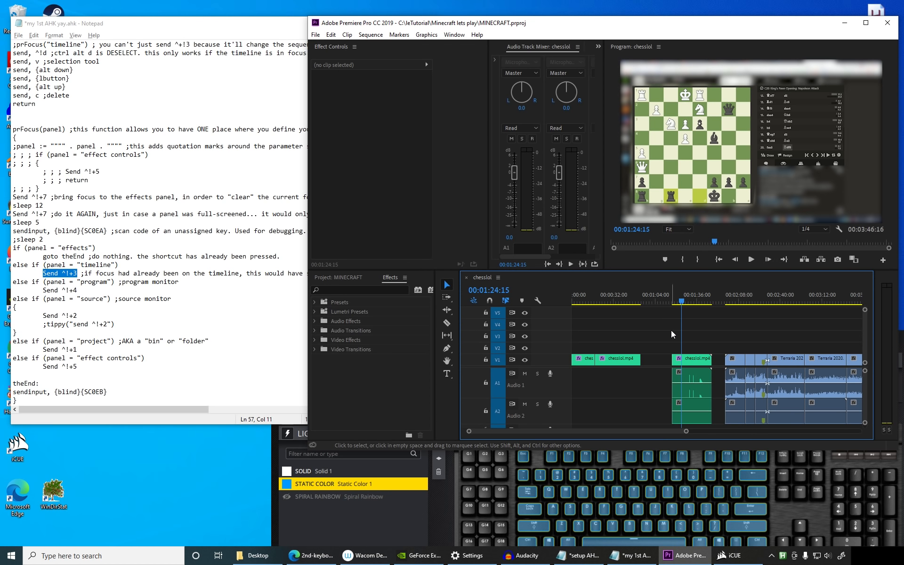
Step: Review the whole prFocus function and its panel branches in the Notepad script
left_click(94, 120)
scroll(88, 73, "down", 1)
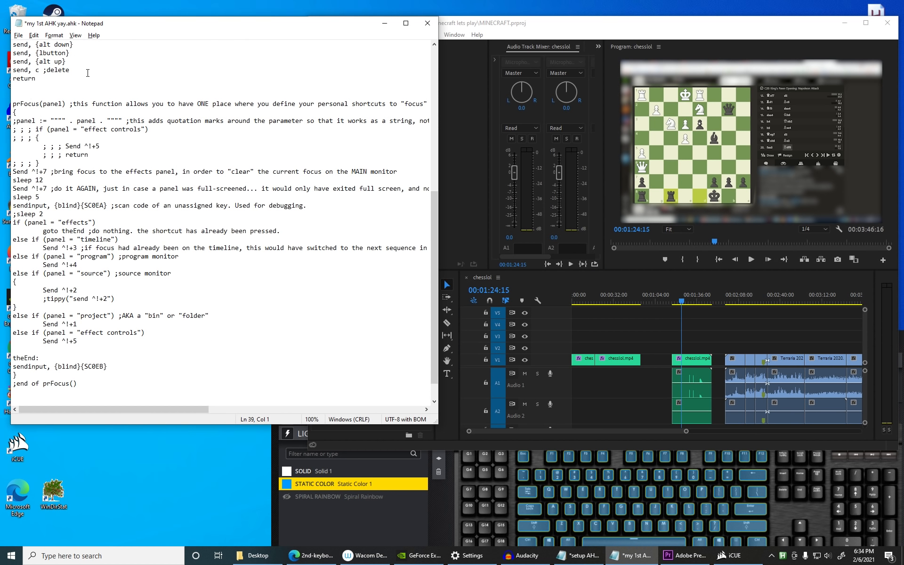
left_click_drag(95, 89, 196, 264)
left_click(239, 339)
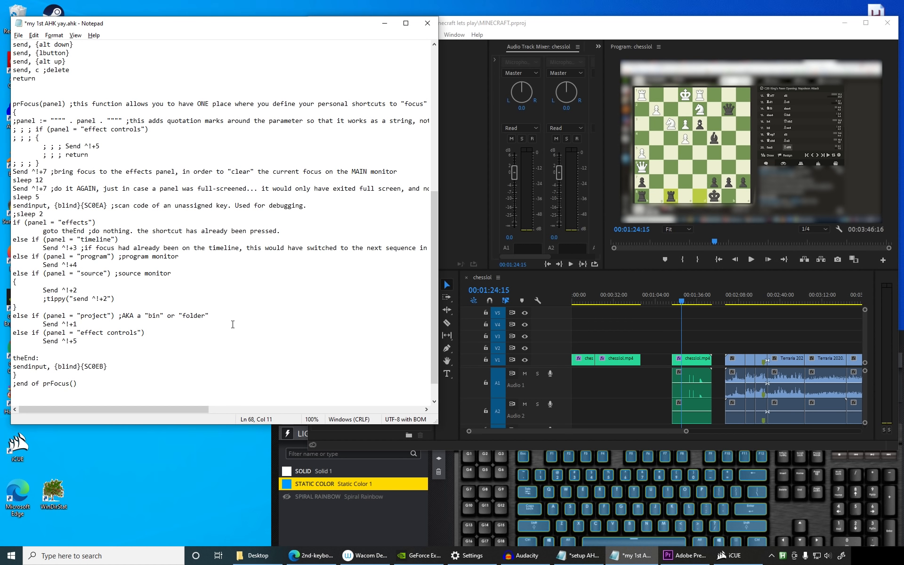
scroll(207, 114, "up", 2)
scroll(207, 114, "down", 1)
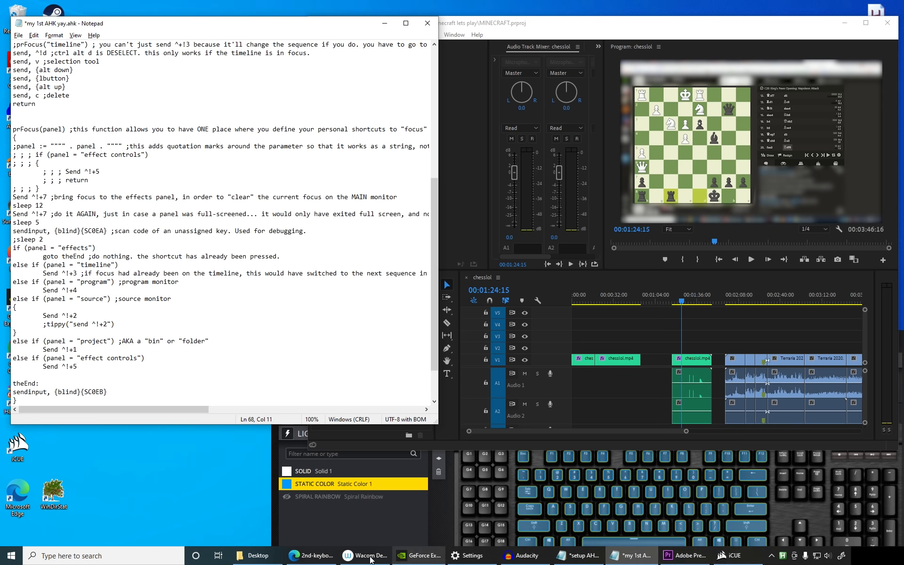
Step: Switch to the browser and examine the prFocus code and its comments in the 2nd-keyboard GitHub repository
left_click(308, 557)
scroll(155, 281, "up", 1)
scroll(116, 240, "down", 3)
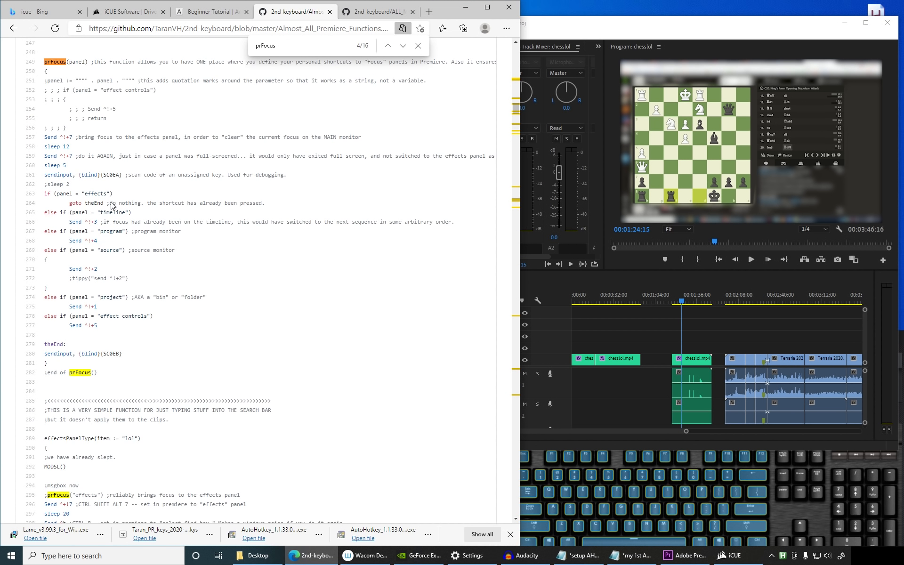
left_click_drag(84, 109, 141, 262)
left_click(143, 260)
left_click_drag(169, 155, 347, 155)
left_click_drag(60, 156, 95, 158)
scroll(99, 308, "down", 3)
scroll(99, 310, "down", 5)
scroll(157, 244, "up", 8)
Step: Copy the Notepad++ download address from the setup AHK tutorial v2.txt notes and load it in a new browser tab
left_click(630, 555)
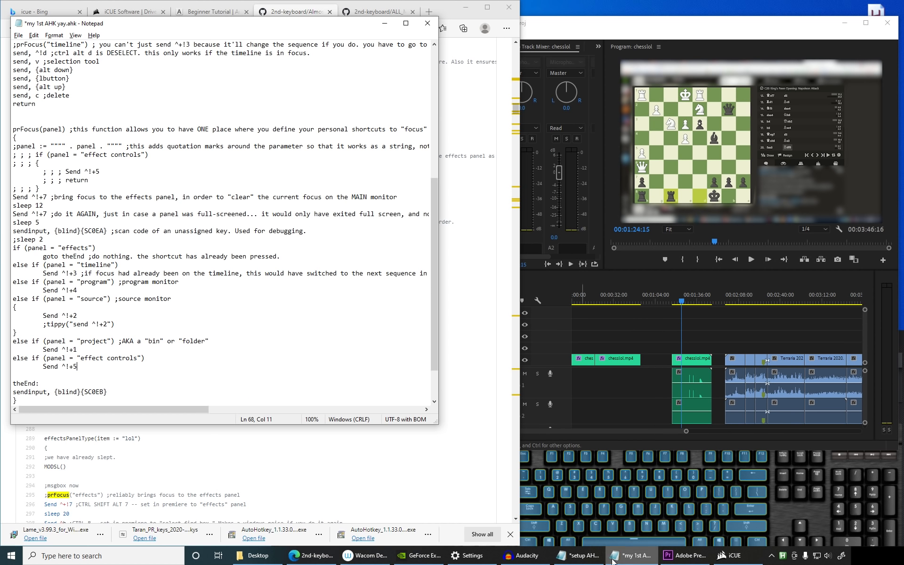
left_click(589, 559)
left_click(586, 558)
left_click(588, 558)
left_click(765, 440)
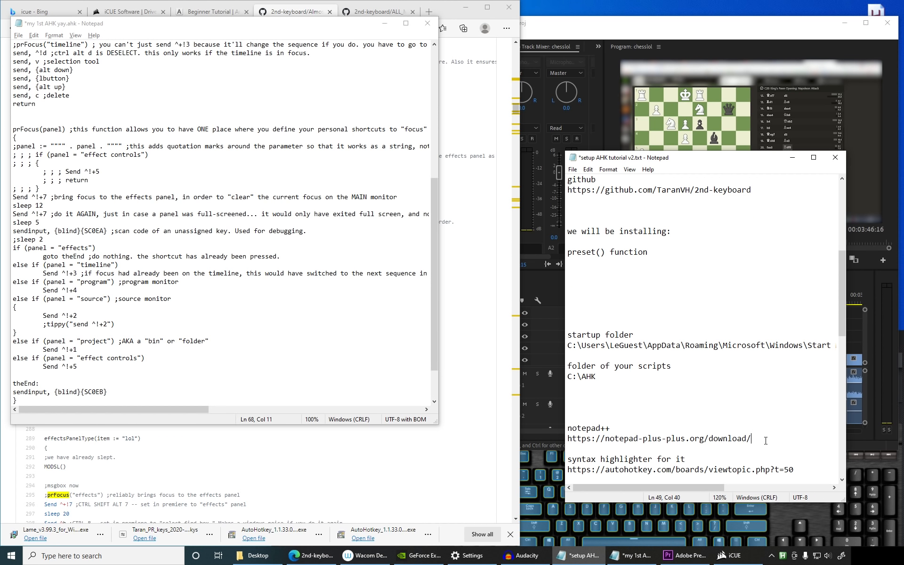
left_click_drag(578, 448, 568, 438)
key("ctrl+c")
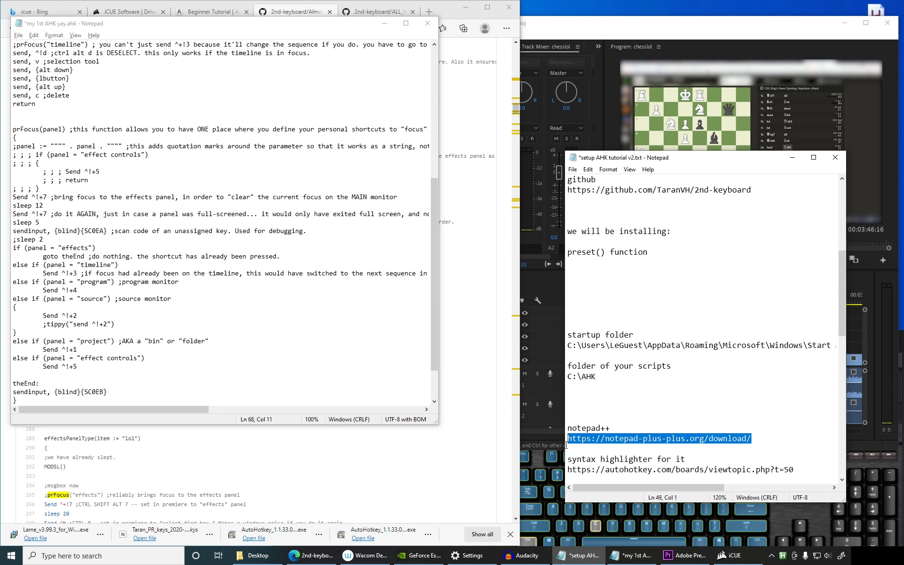
left_click(426, 13)
key("ctrl+v")
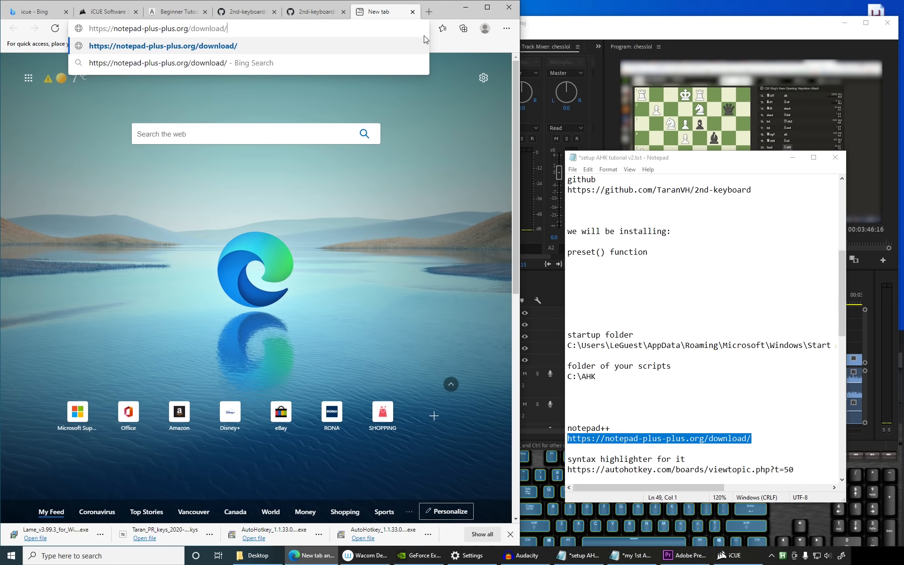
key("Return")
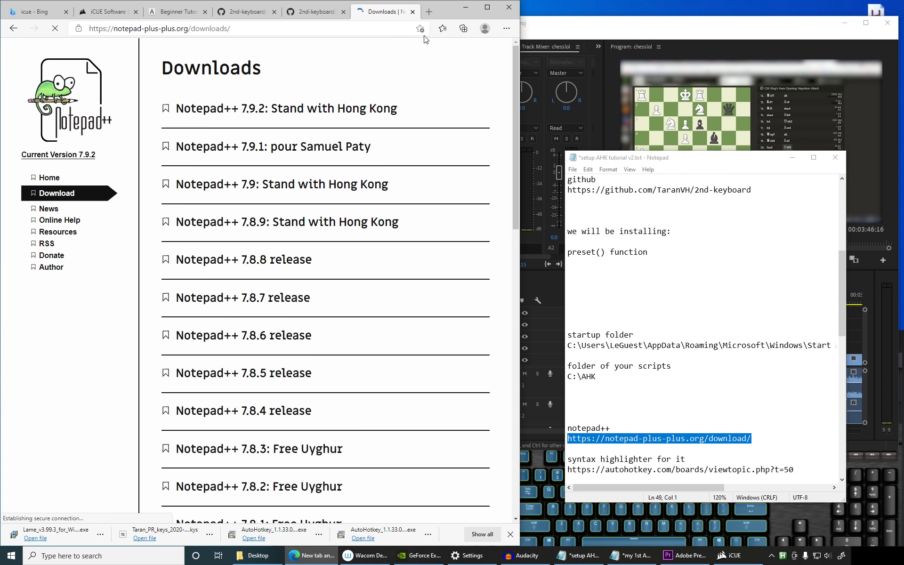
Step: Widen the browser window and open the Notepad++ 7.9.2 release page from the downloads list
scroll(407, 207, "down", 6)
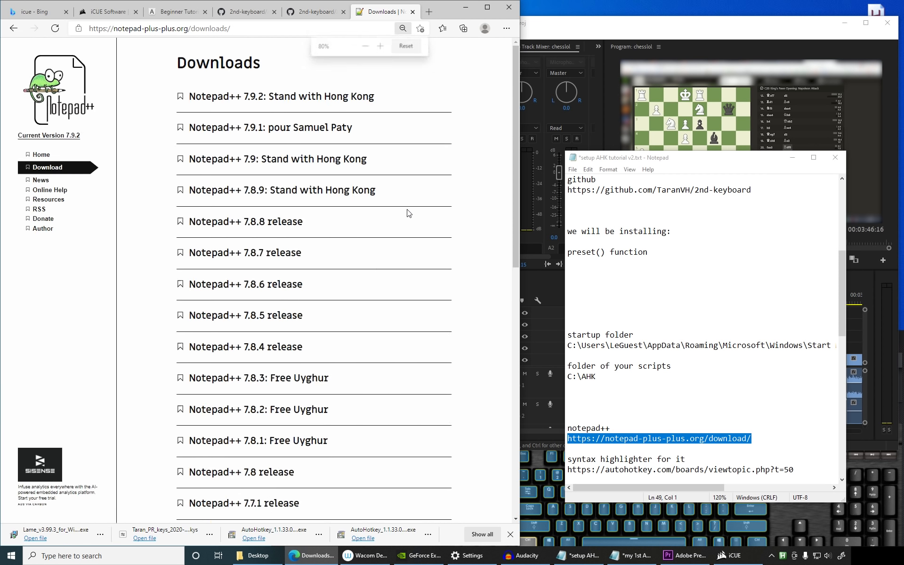
scroll(407, 238, "up", 6)
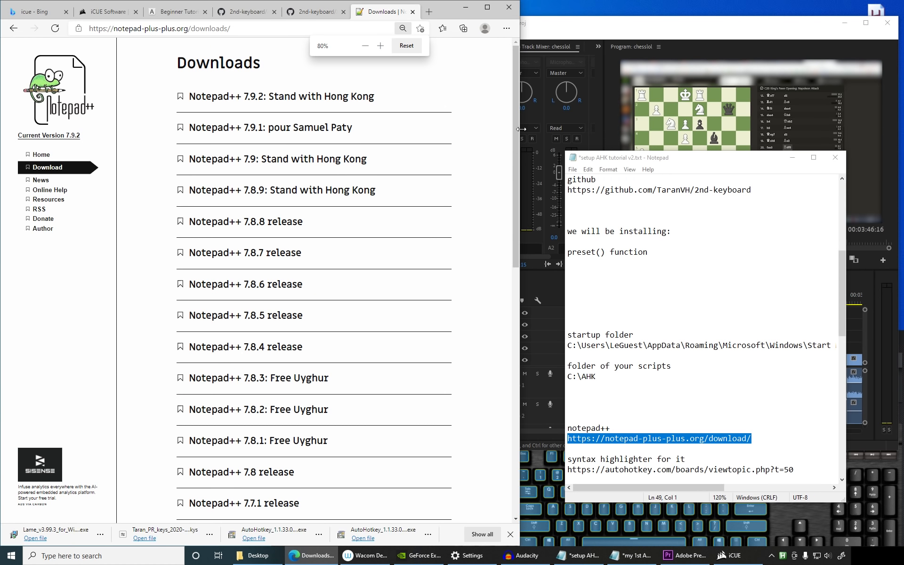
left_click_drag(521, 119, 643, 120)
left_click(305, 101)
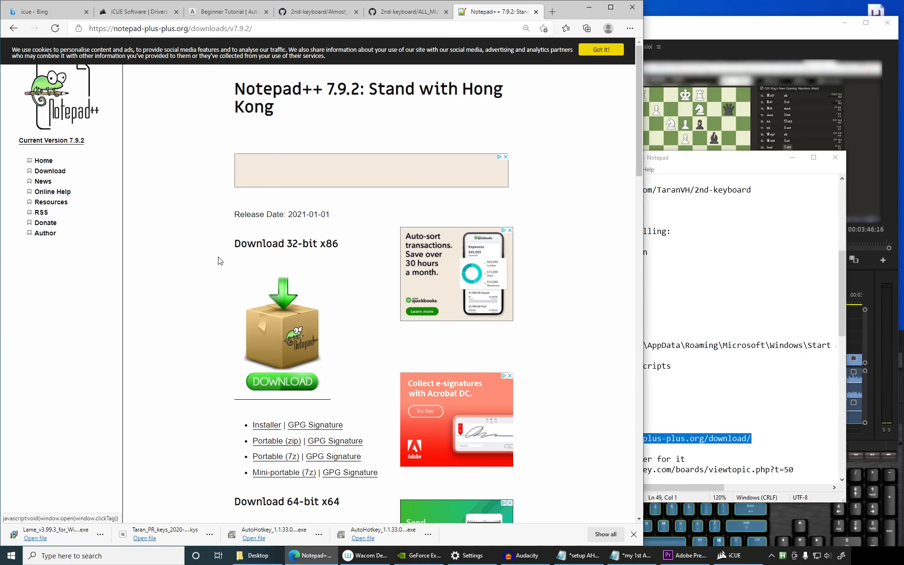
Step: Download the 64-bit x64 installer from the Notepad++ 7.9.2 release page
scroll(222, 259, "down", 2)
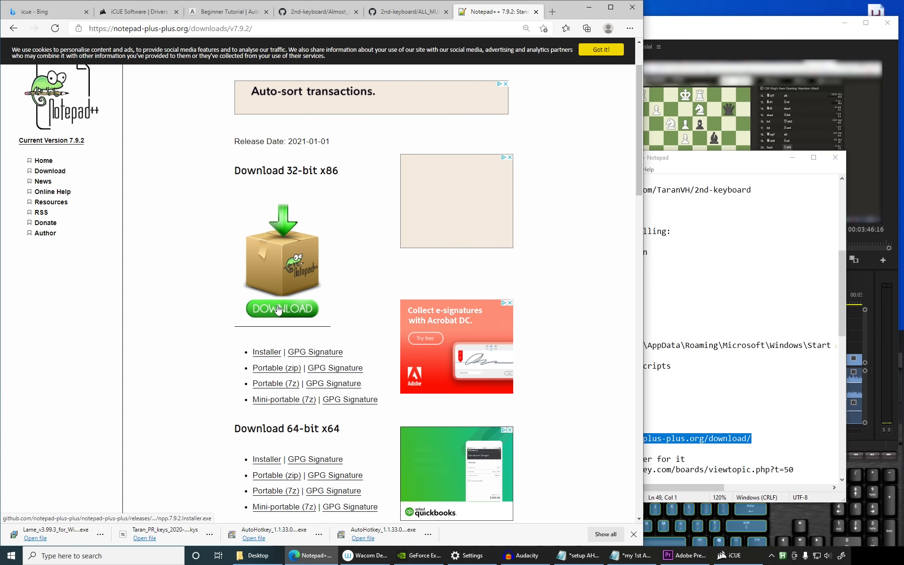
scroll(201, 292, "up", 2)
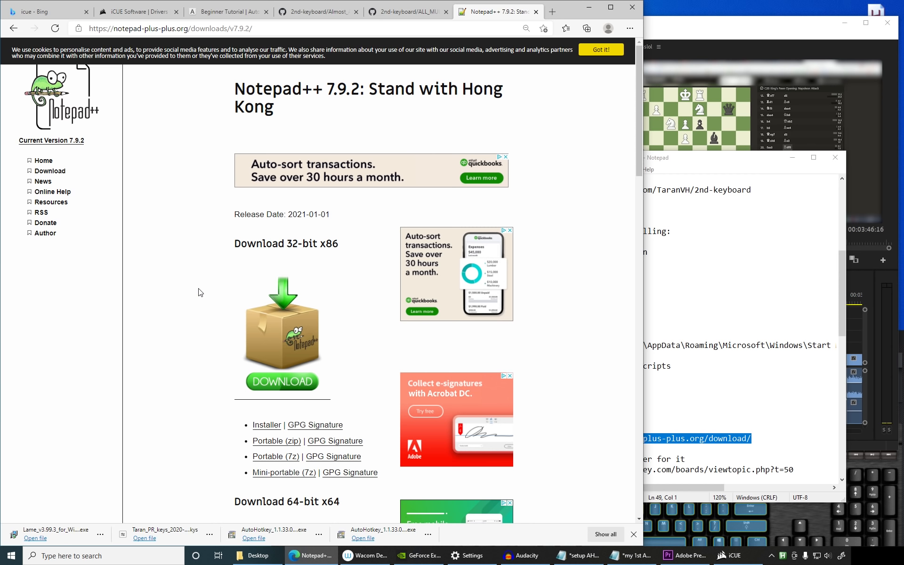
scroll(201, 293, "down", 2)
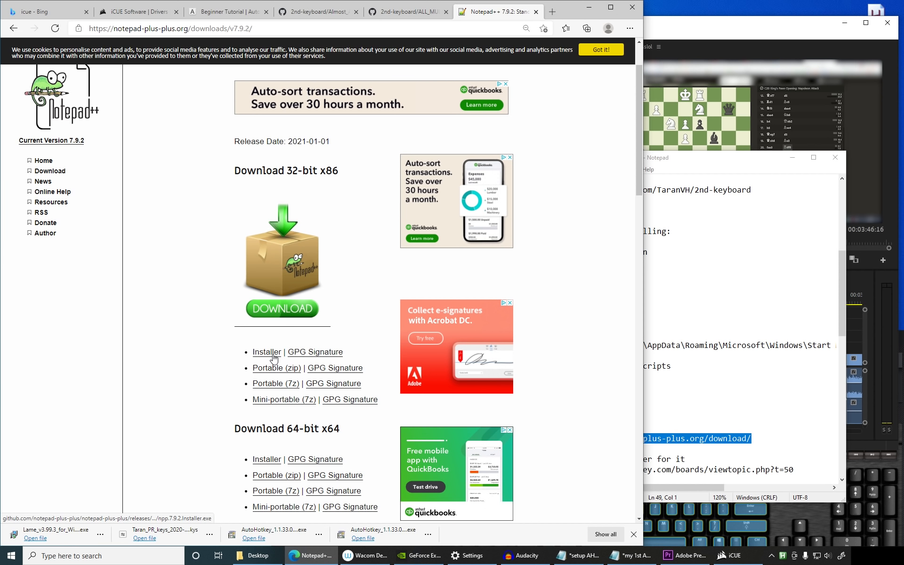
scroll(273, 358, "down", 4)
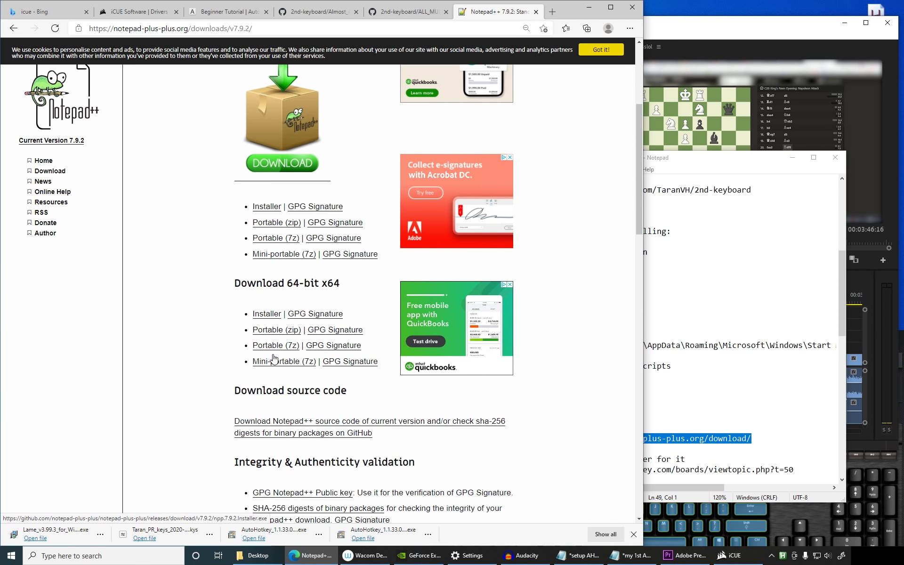
left_click(272, 319)
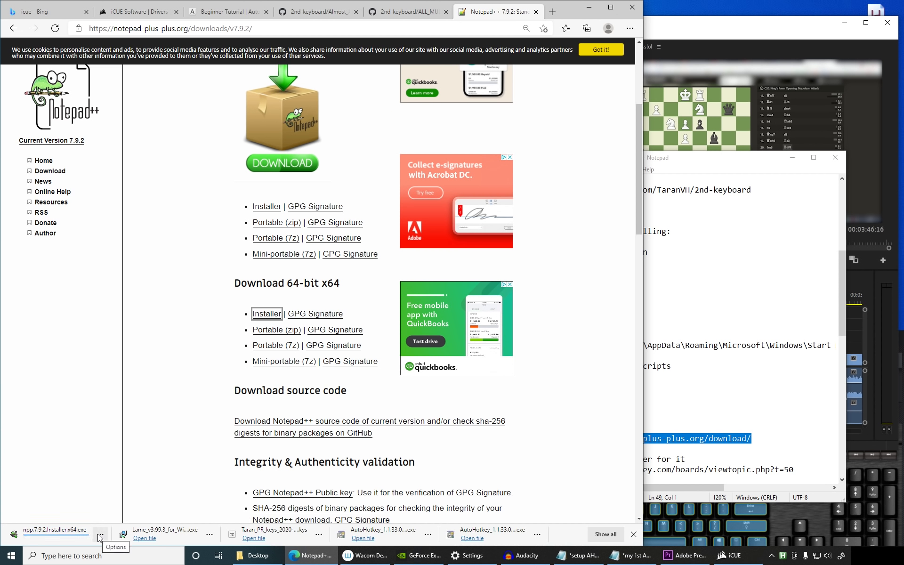
Step: Show the downloaded npp.7.9.2.Installer.x64.exe in its folder, run it, and authorize it with the admin account password
left_click(100, 535)
left_click(130, 453)
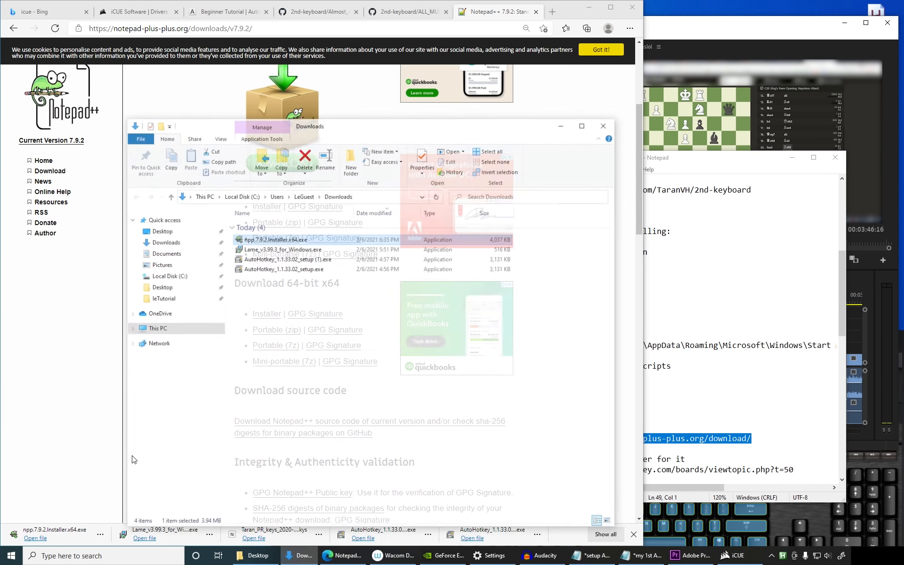
double_click(275, 239)
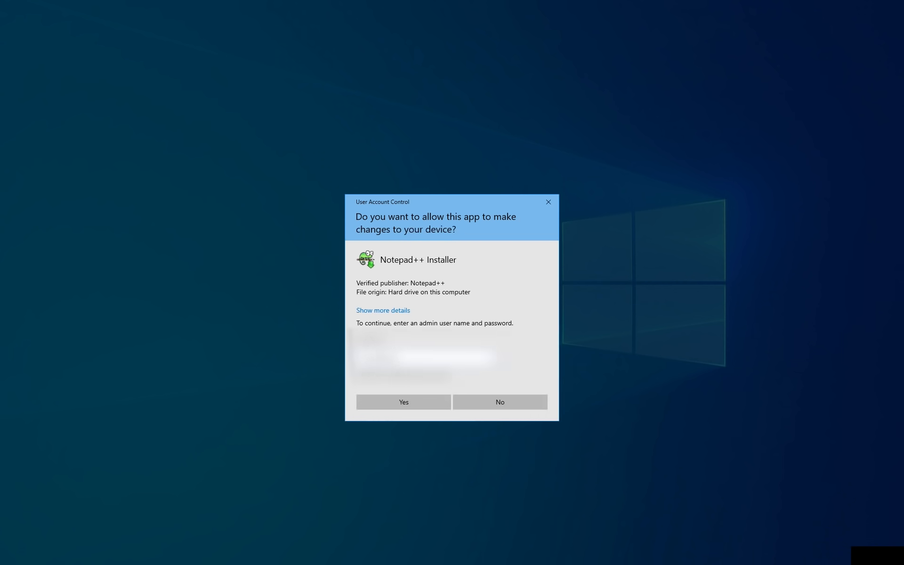
key("Return")
Step: Choose English as the installer language and confirm it
left_click_drag(404, 218, 295, 318)
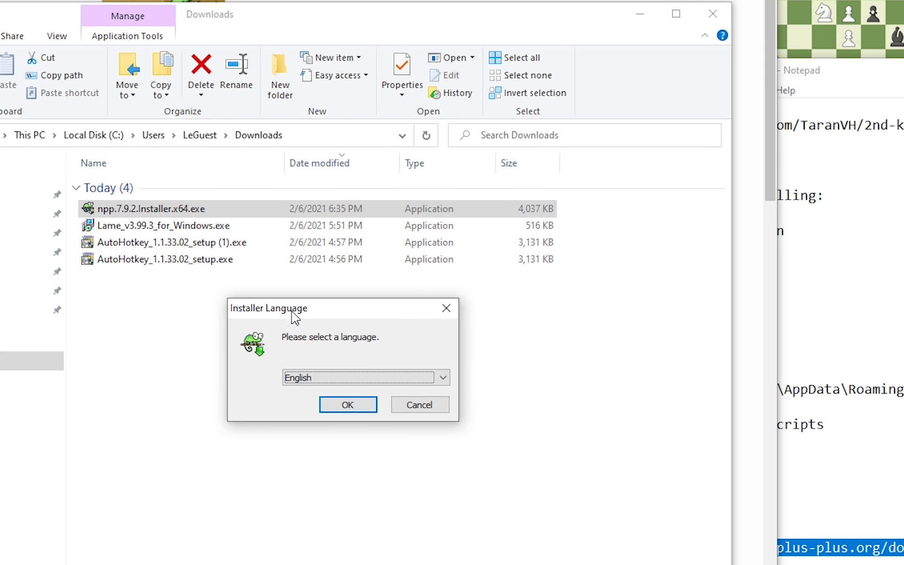
left_click(362, 384)
left_click(361, 383)
left_click_drag(357, 311, 293, 286)
left_click(295, 382)
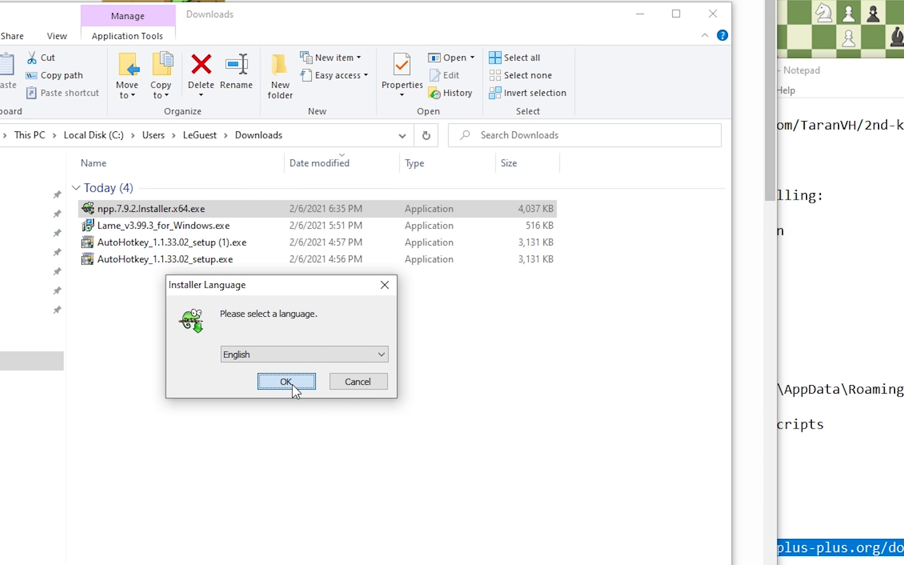
Step: Start the Notepad++ setup, accept the license agreement, and keep C:\Program Files\Notepad++ as the destination folder
left_click_drag(410, 128, 359, 151)
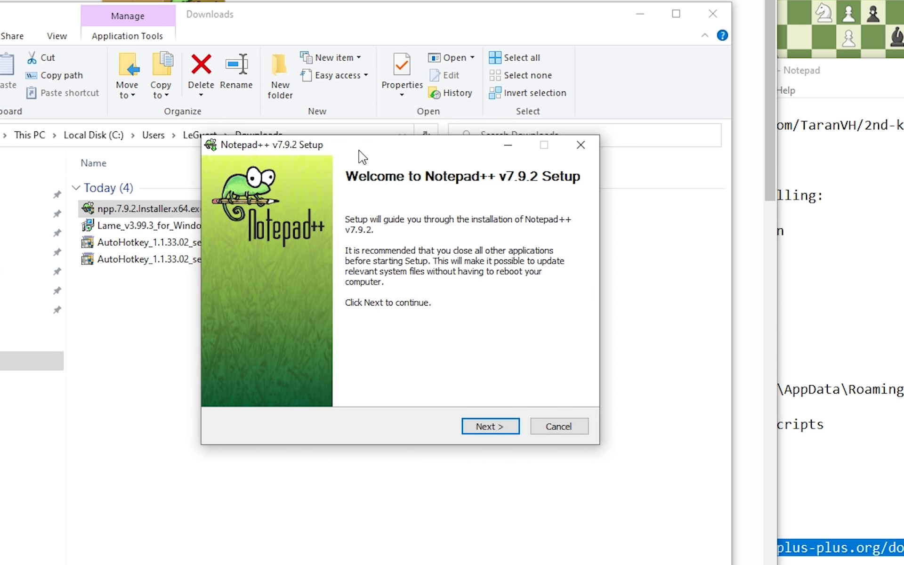
left_click(499, 428)
scroll(505, 311, "down", 10)
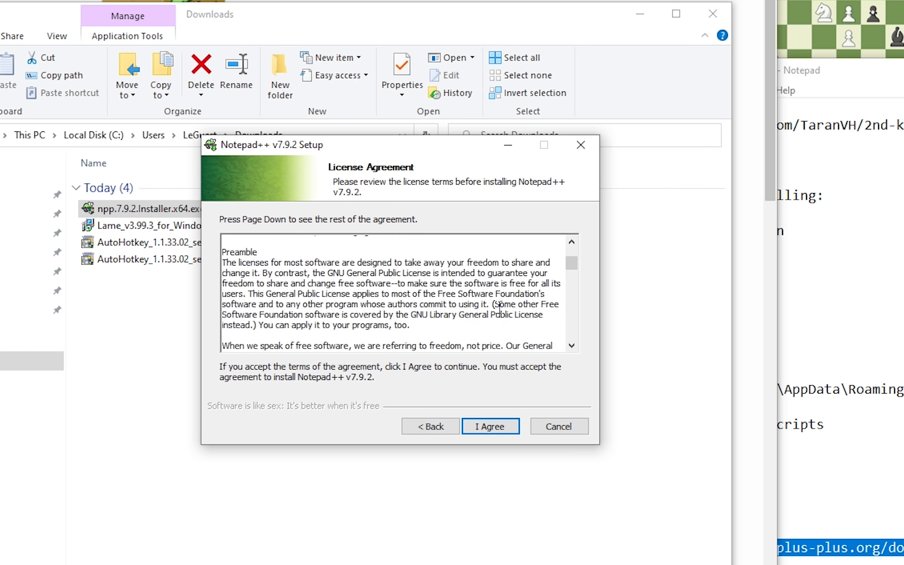
scroll(505, 311, "down", 15)
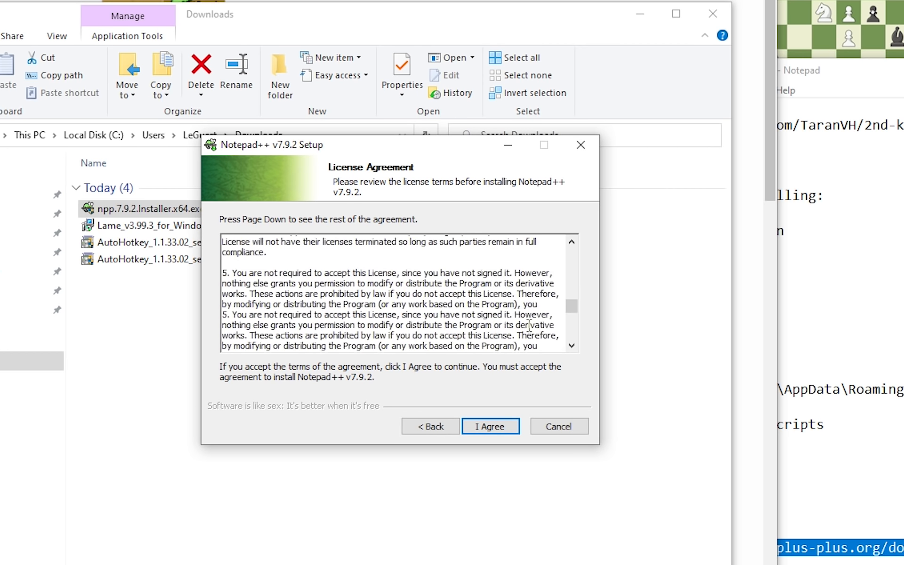
left_click(488, 428)
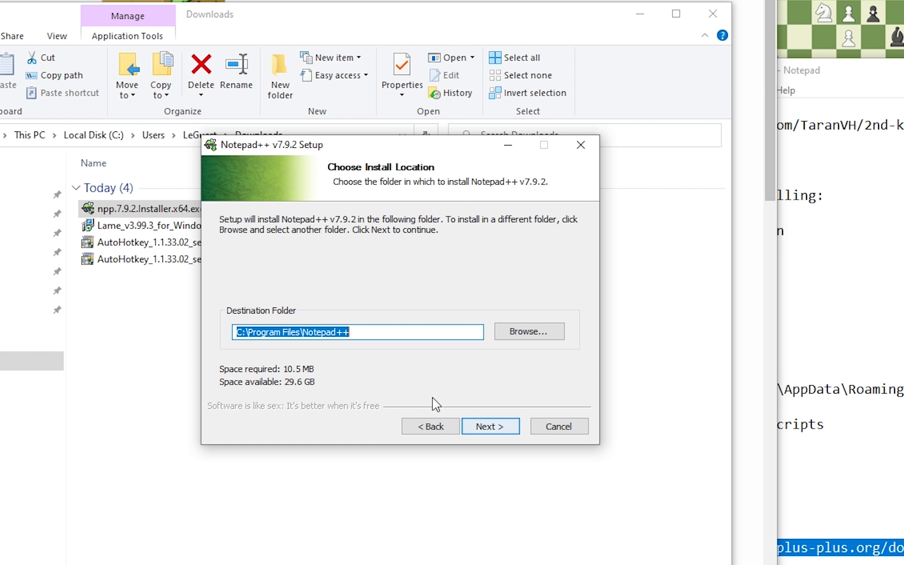
left_click(489, 430)
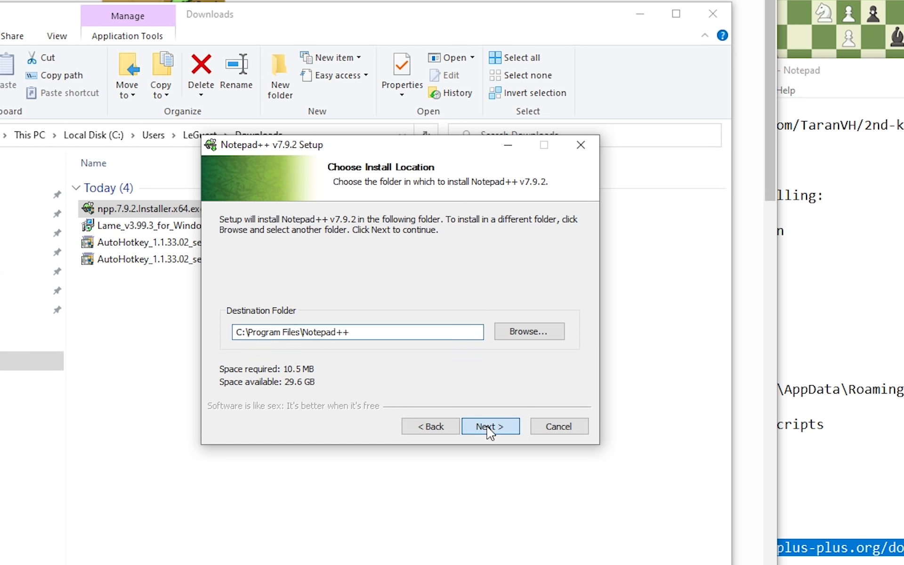
Step: Review the optional components, keep the Custom installation type, and install Notepad++ 7.9.2
left_click_drag(567, 306, 569, 319)
left_click(369, 301)
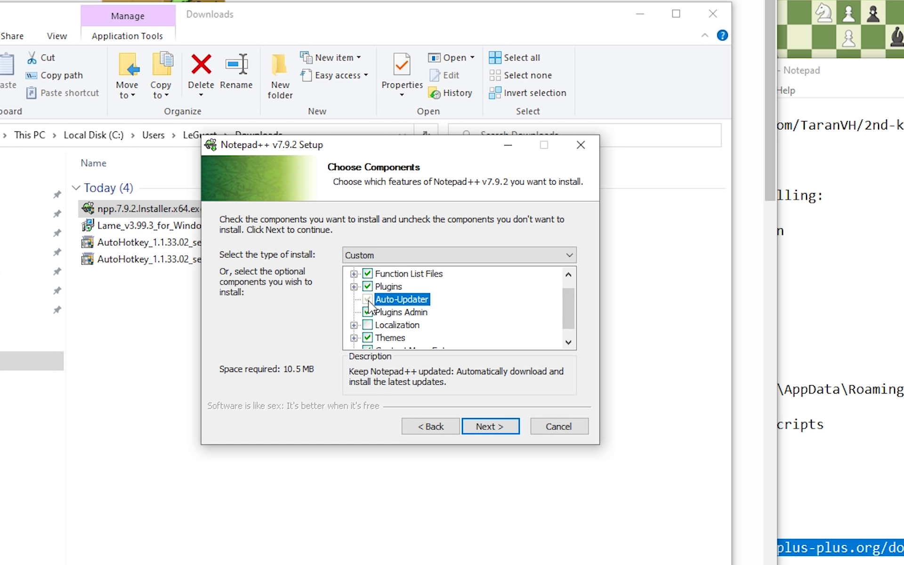
scroll(369, 306, "down", 1)
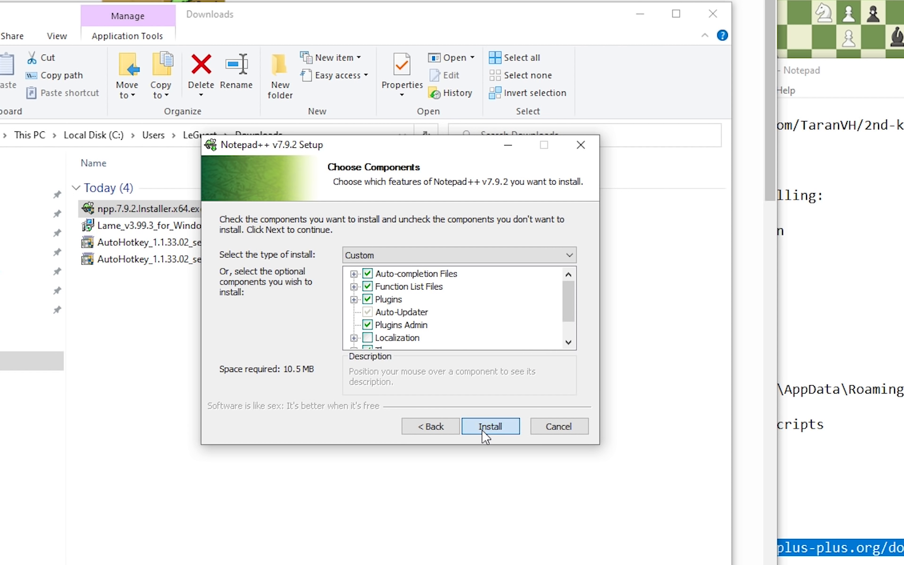
left_click(482, 430)
left_click(316, 239)
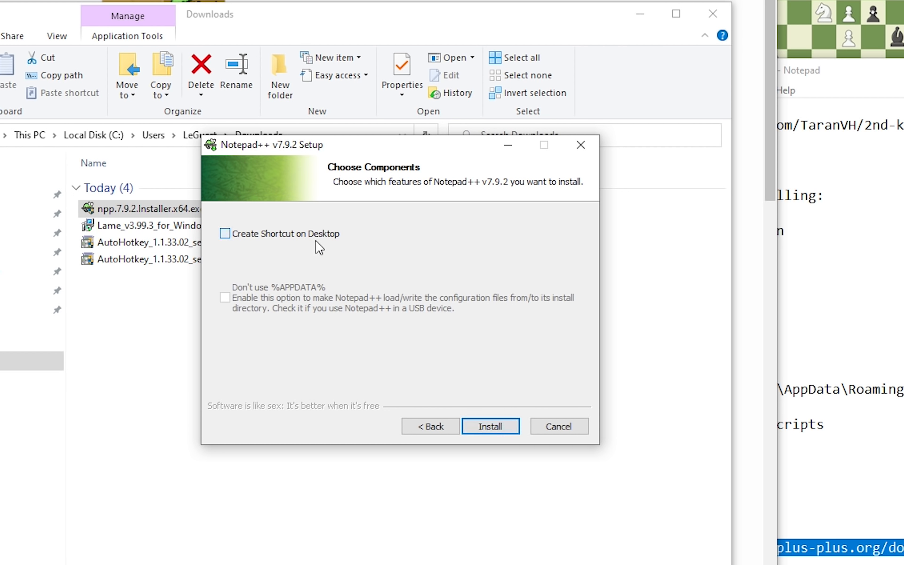
left_click(492, 430)
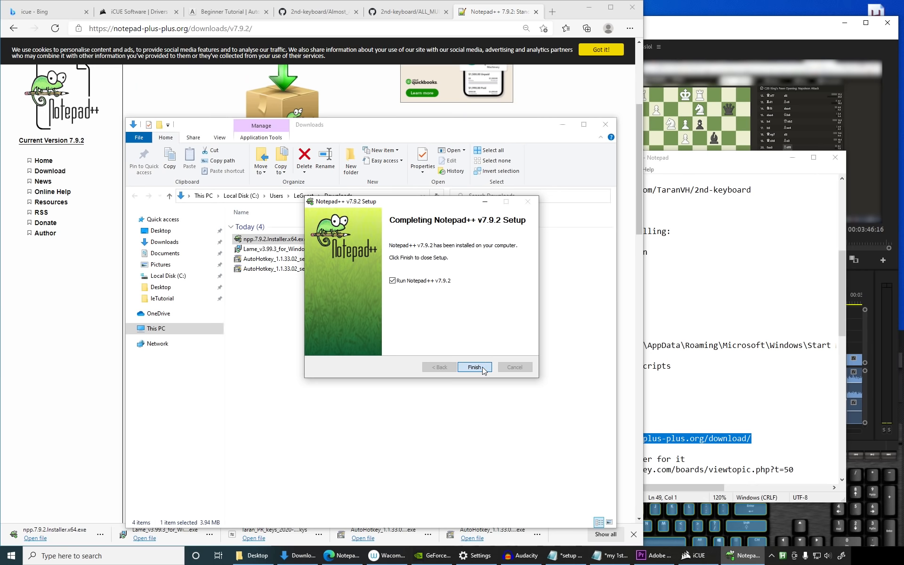
Step: Finish the setup with Notepad++ set to run, close its change.log file, and move the editor window aside
left_click(474, 367)
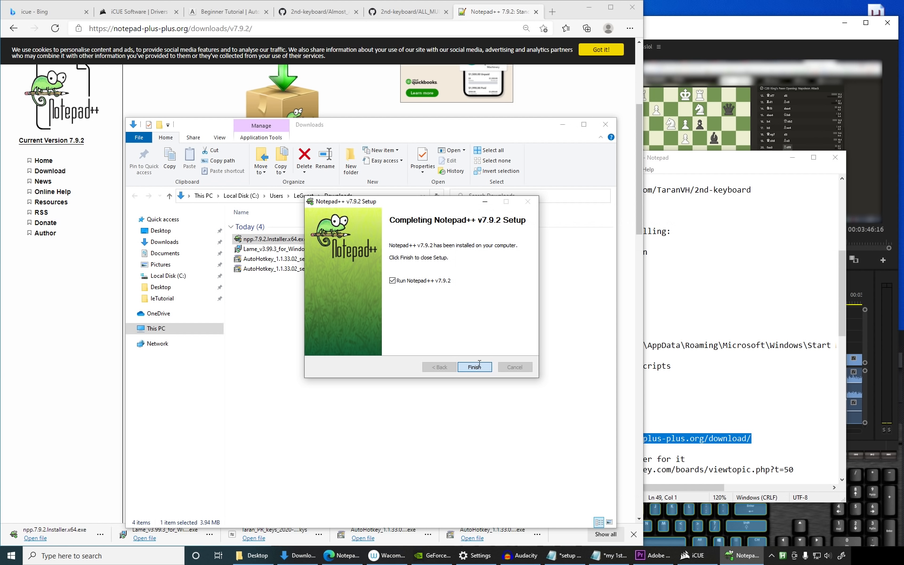
left_click_drag(548, 209, 383, 121)
left_click(321, 153)
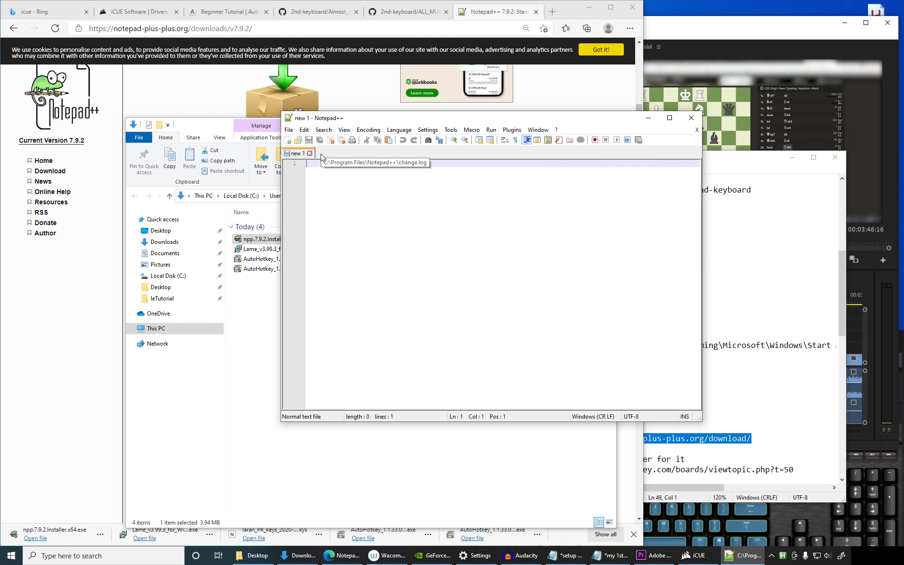
left_click_drag(369, 122, 219, 115)
Step: Save the my 1st AHK yay.ahk script in Notepad and close it
left_click(615, 556)
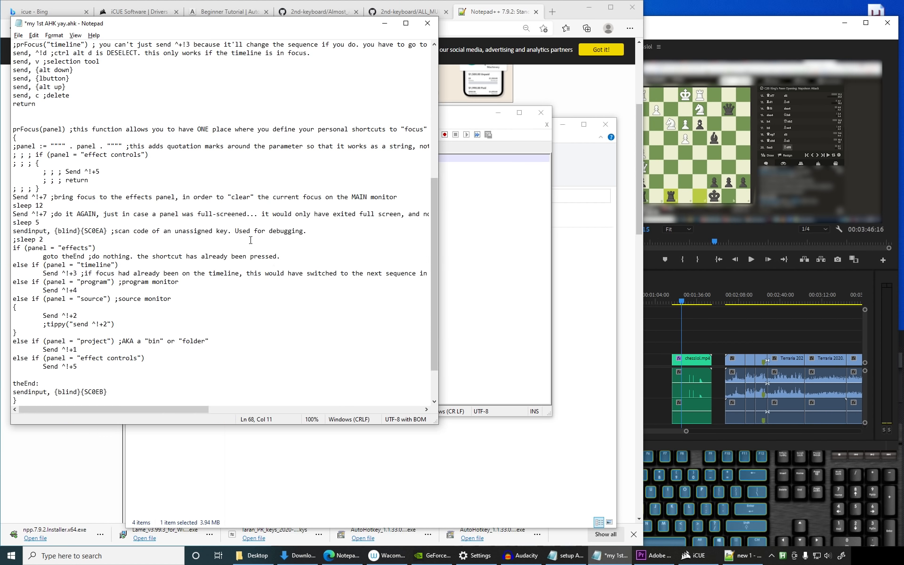
left_click_drag(95, 26, 421, 70)
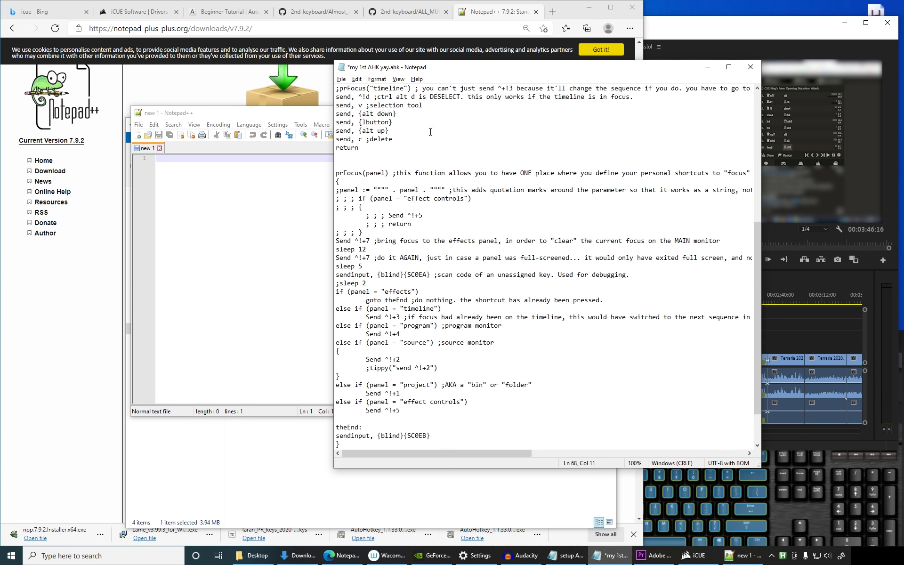
key("ctrl+s")
scroll(476, 209, "up", 2)
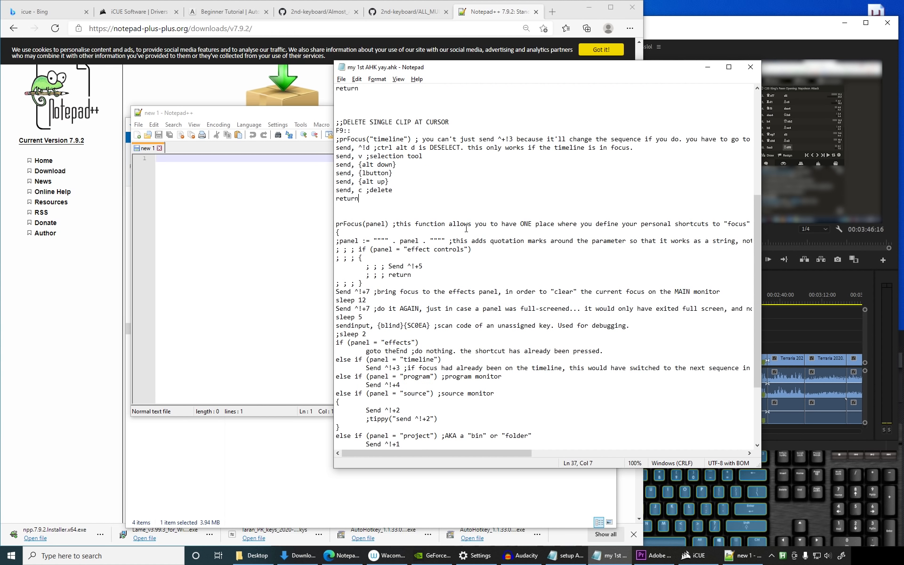
left_click(754, 67)
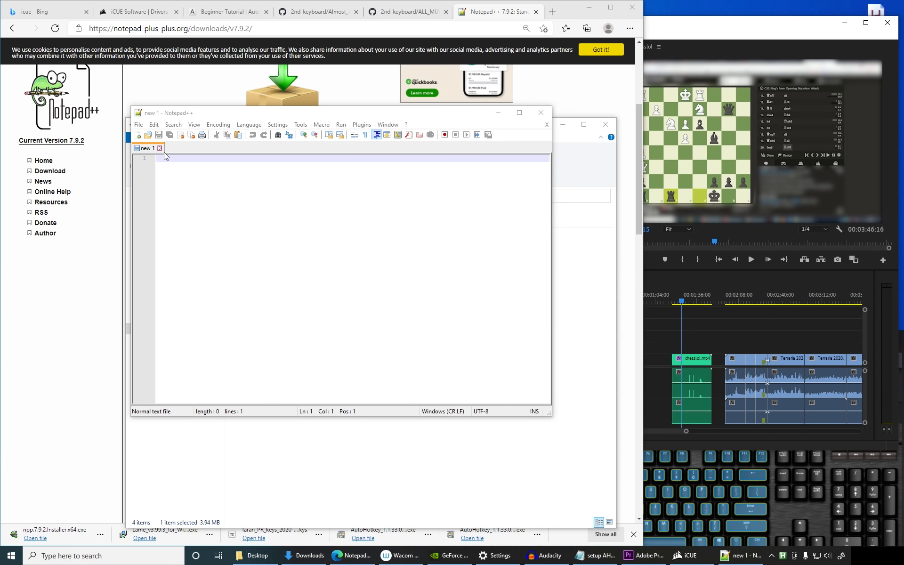
left_click(139, 125)
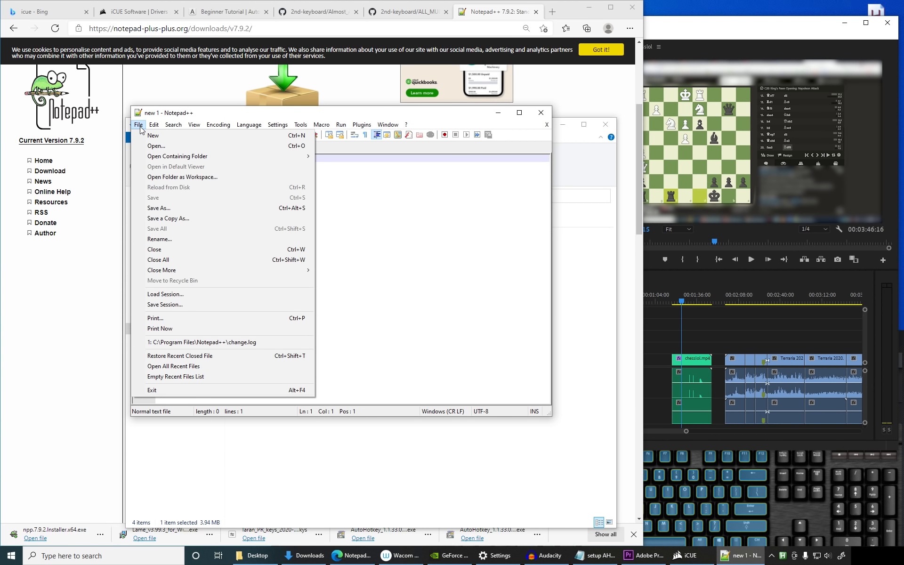
left_click(156, 146)
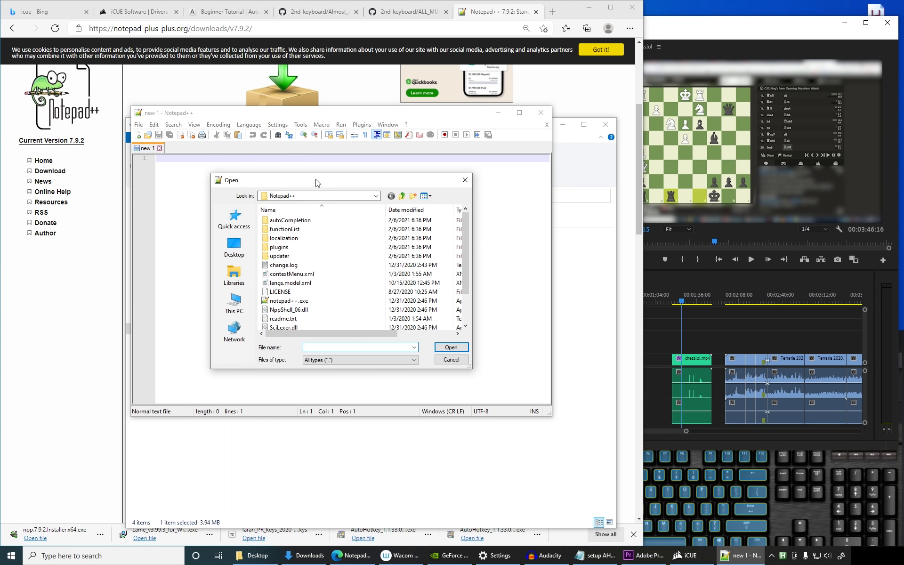
left_click(464, 180)
Step: Minimize Premiere Pro, open the desktop script my 1st AHK yay.ahk in Notepad++, and enlarge the editor text
left_click(845, 23)
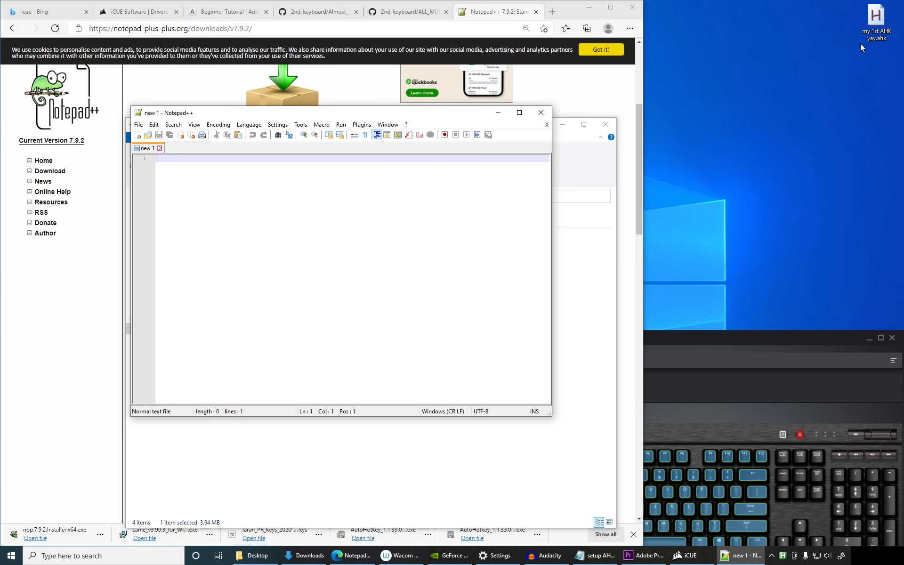
right_click(875, 18)
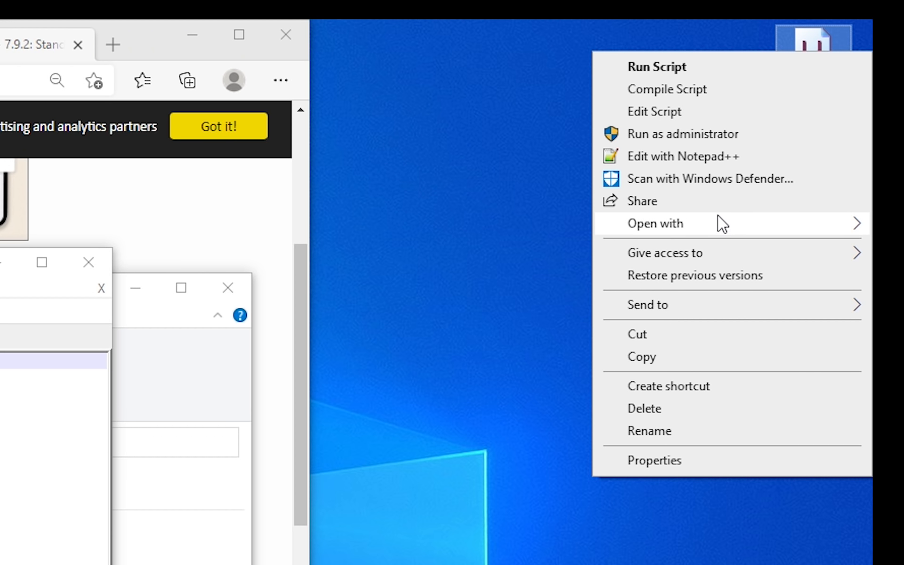
mouse_move(723, 225)
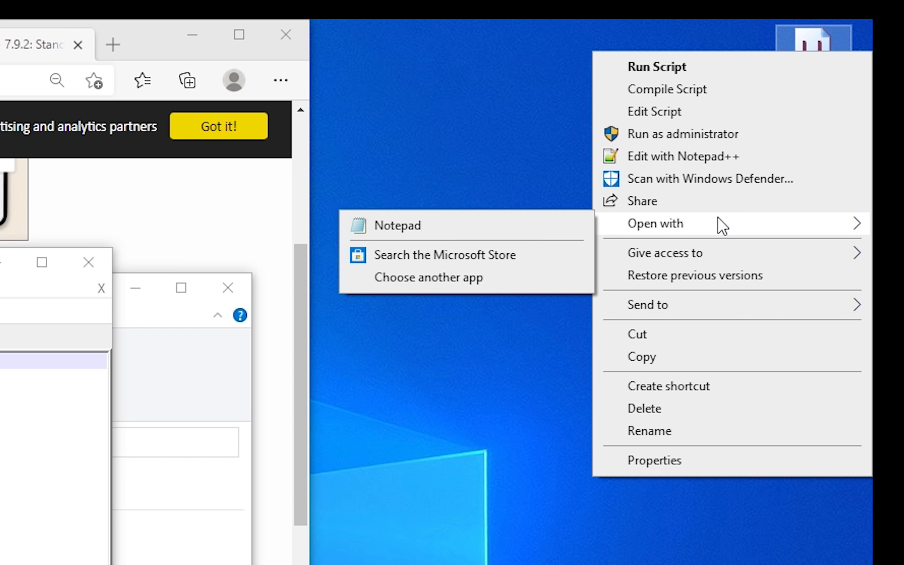
left_click(673, 160)
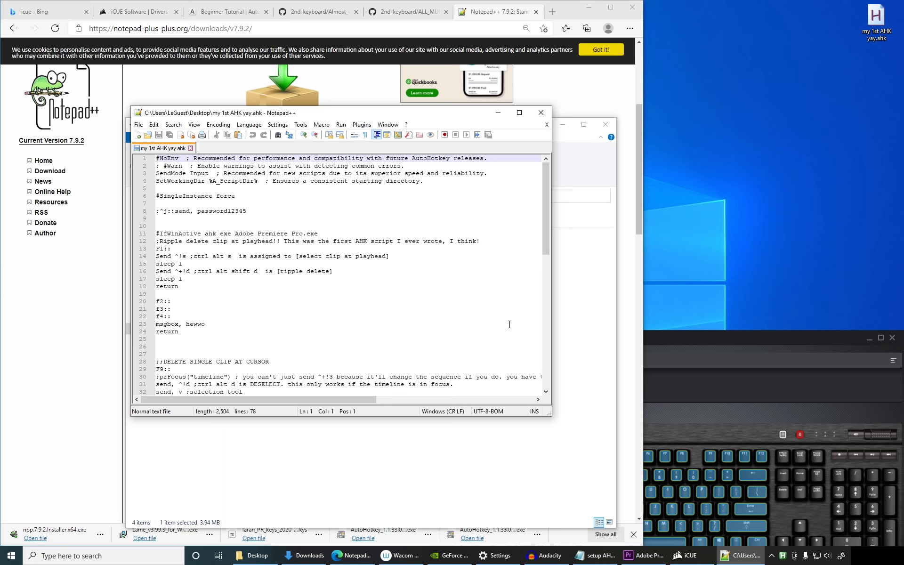
scroll(509, 324, "down", 15)
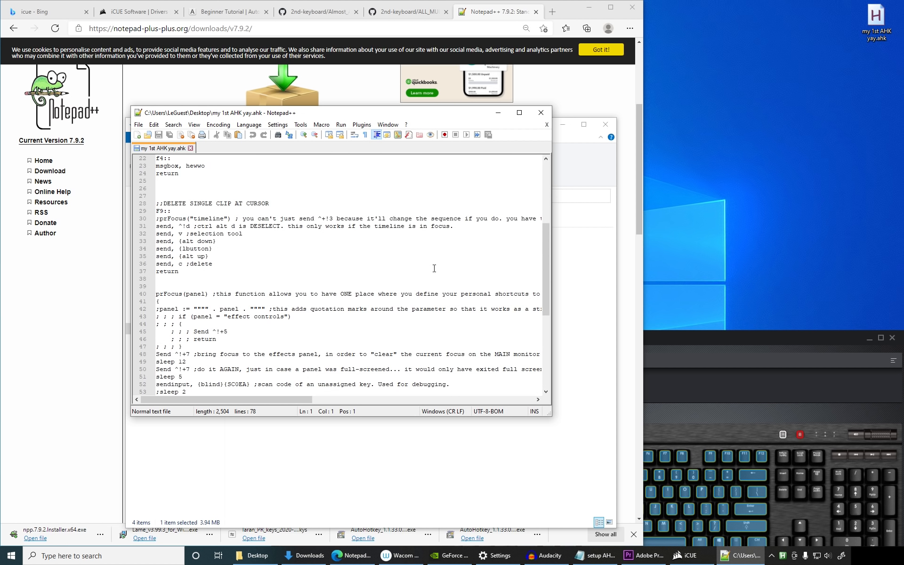
scroll(357, 293, "up", 10)
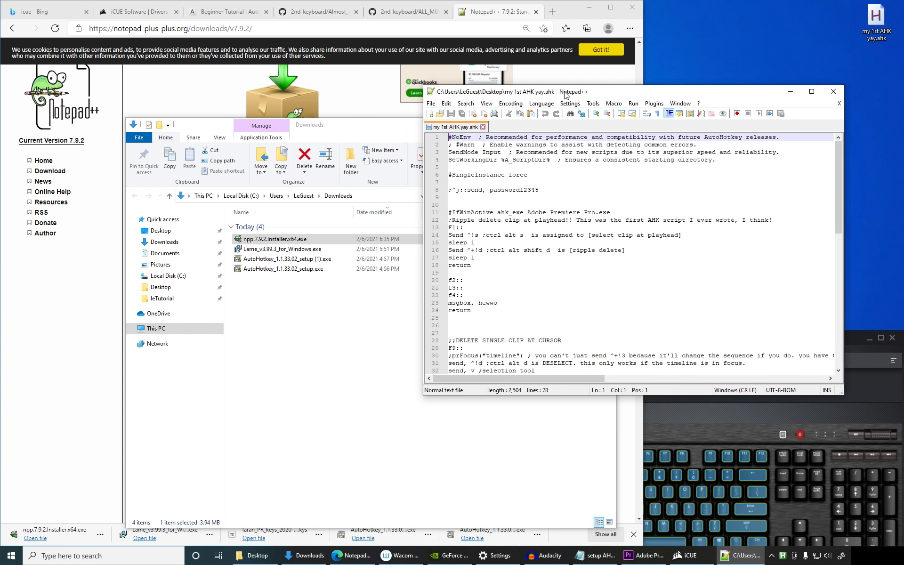
scroll(625, 298, "up", 3)
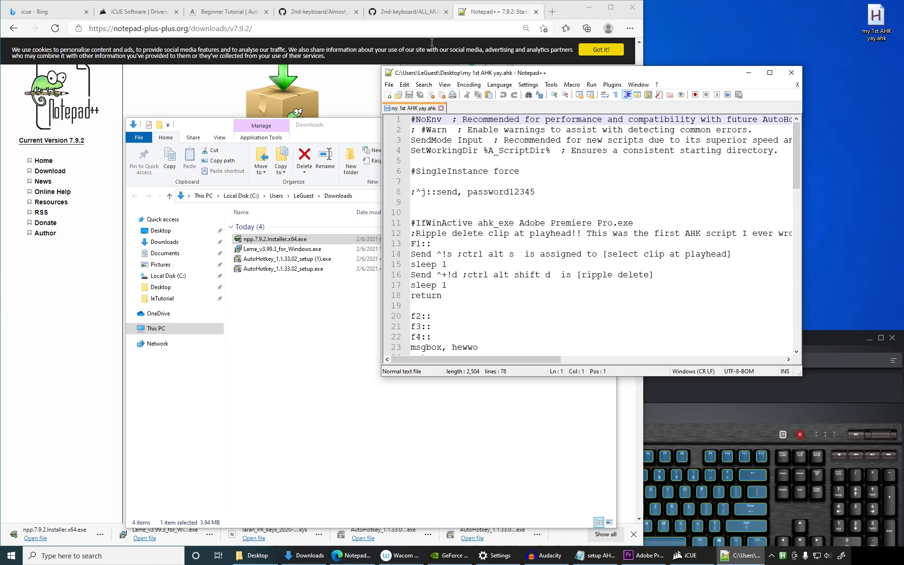
Step: Examine the syntax coloring and .ahk extension of Almost_All_Premiere_Functions.ahk on GitHub, closing the prFocus page search
left_click(399, 17)
left_click(324, 14)
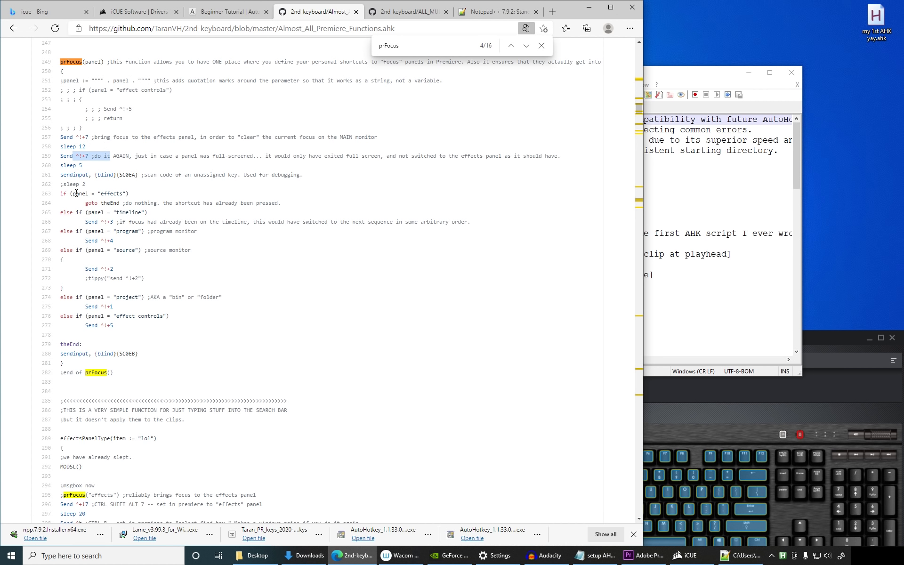
left_click(182, 193)
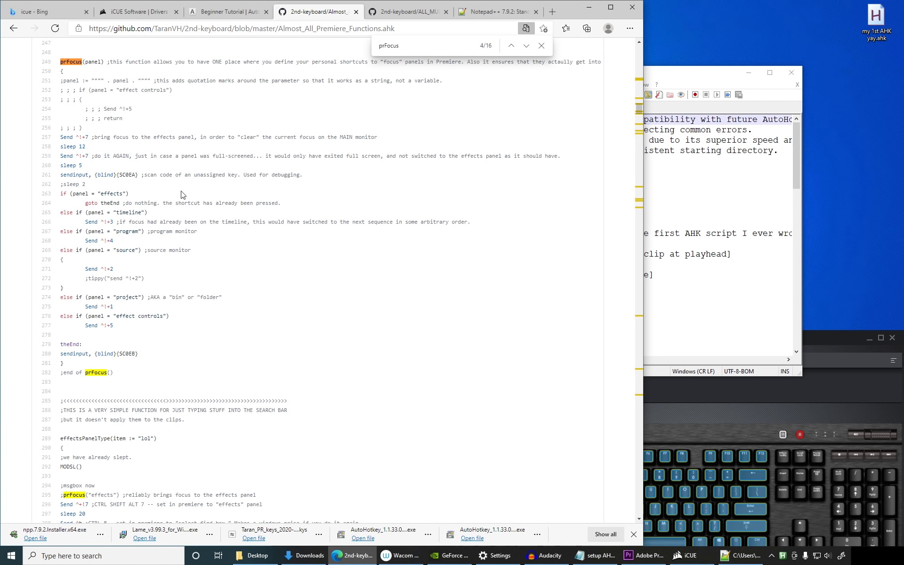
left_click(541, 45)
left_click_drag(382, 29, 407, 29)
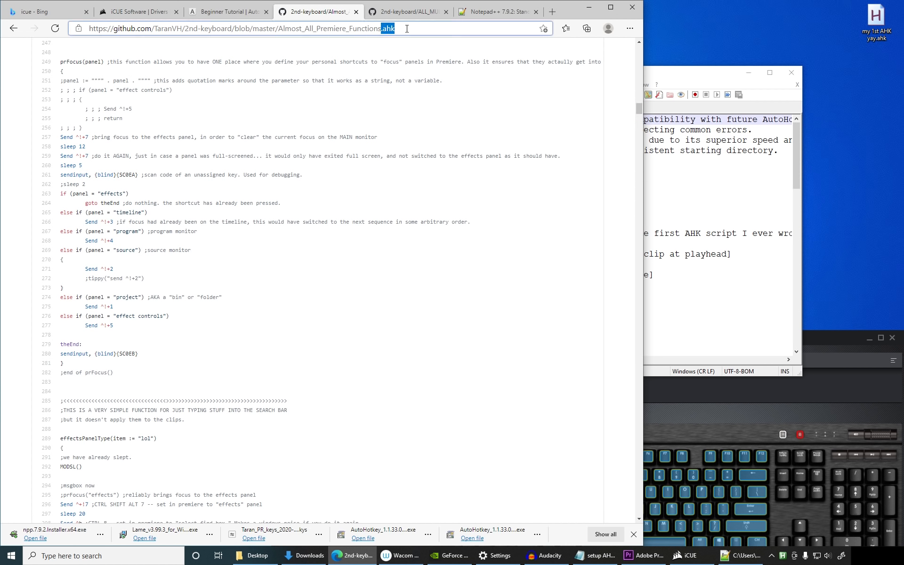
left_click(403, 29)
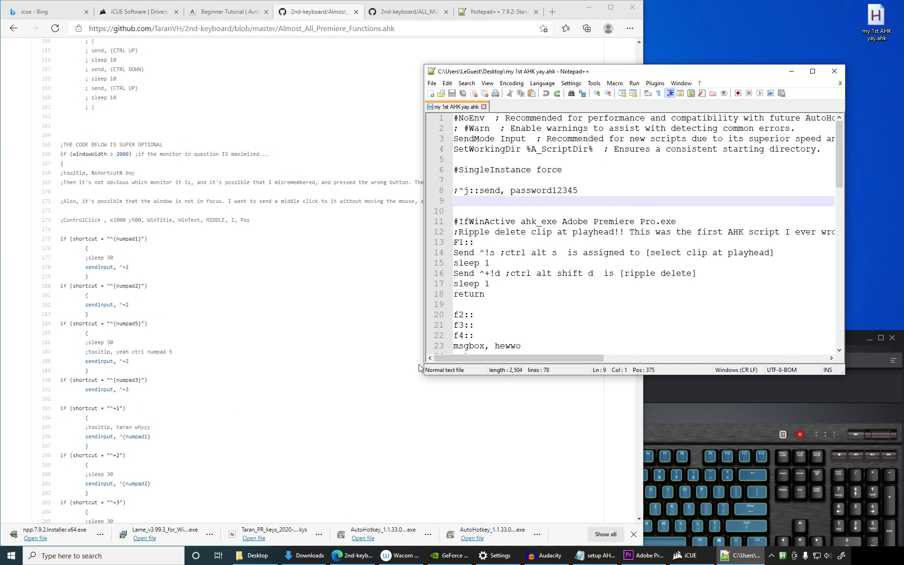
Step: Copy the syntax highlighter link from setup AHK tutorial v2.txt and open it in a new browser tab
left_click(595, 556)
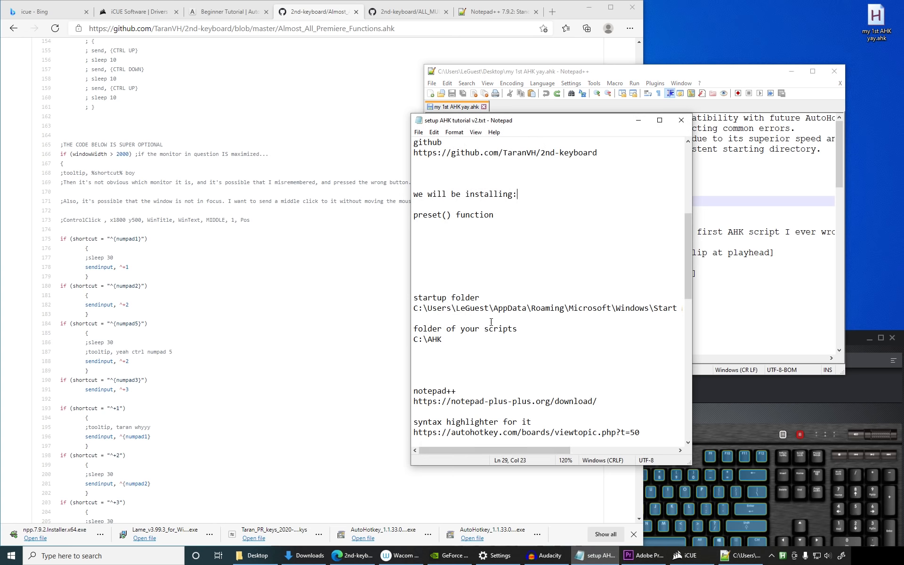
scroll(509, 359, "down", 2)
left_click_drag(642, 371, 412, 367)
key("ctrl+c")
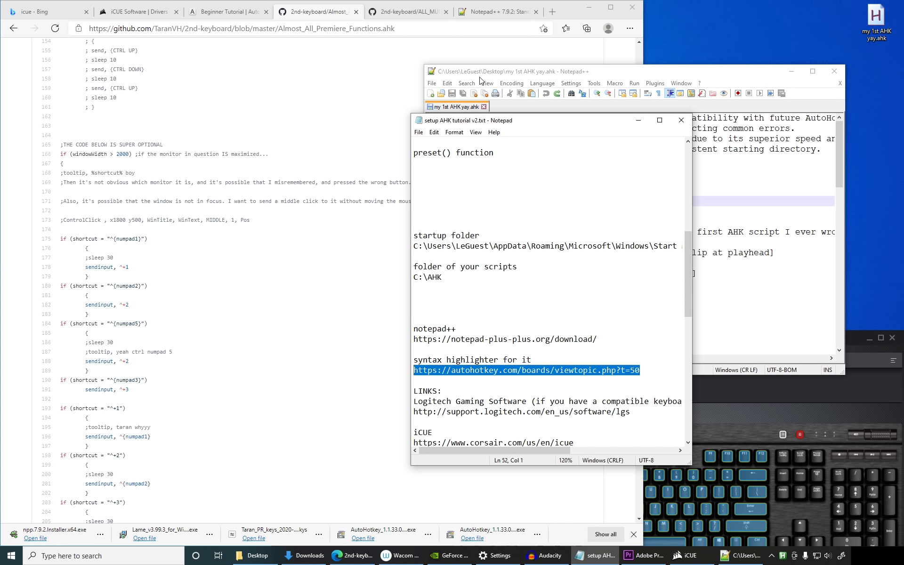
left_click(552, 11)
key("ctrl+v")
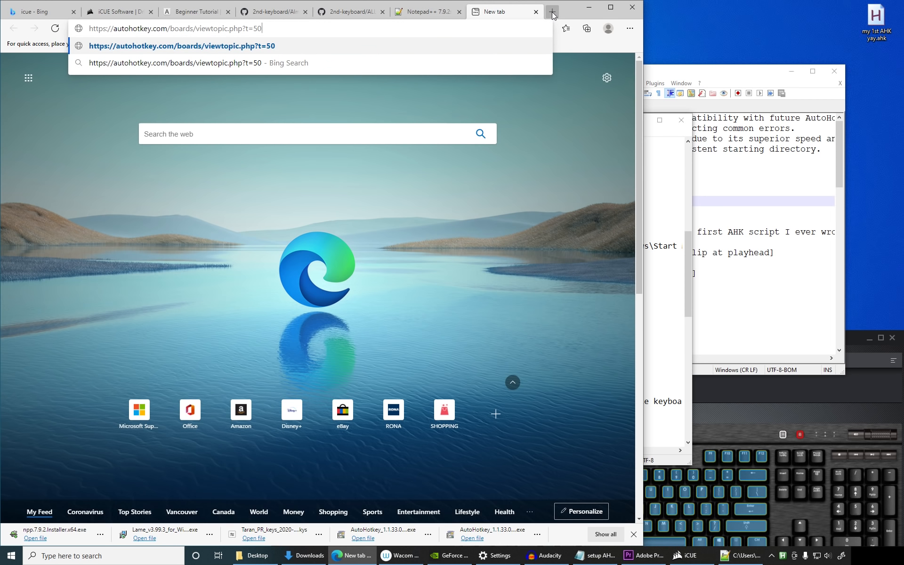
key("Return")
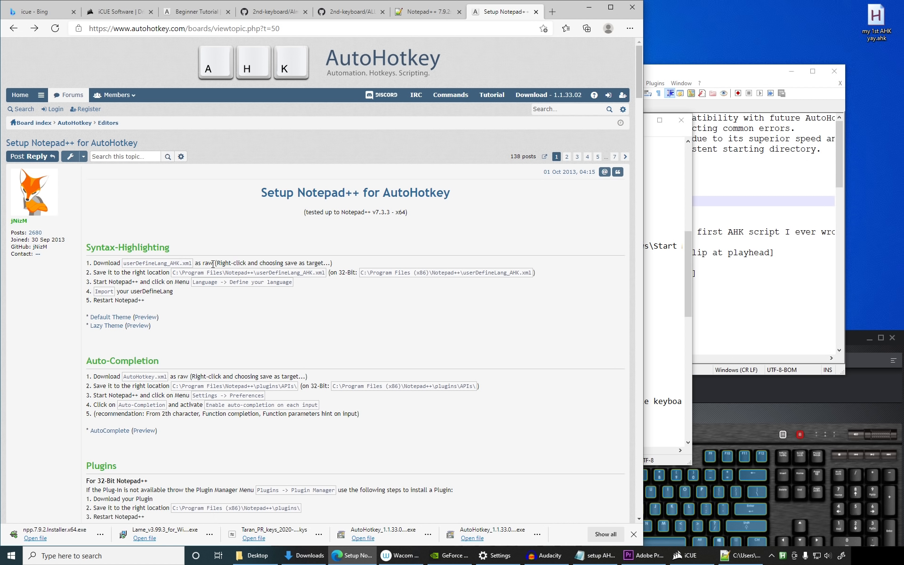
Step: Open the GitHub page of the Setup Notepad++ for AutoHotkey guide and save its Default Theme download link as a file
left_click(339, 198)
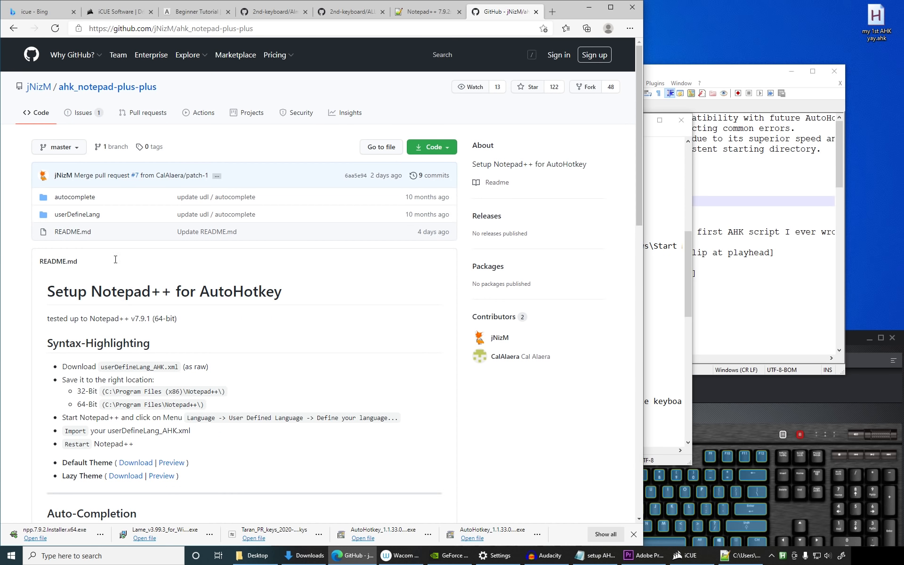
scroll(188, 349, "down", 6)
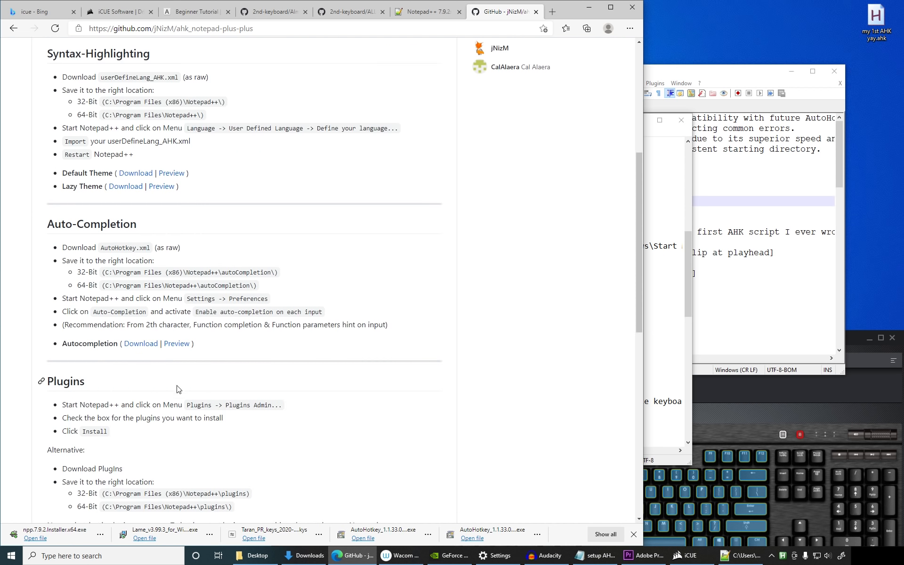
right_click(137, 173)
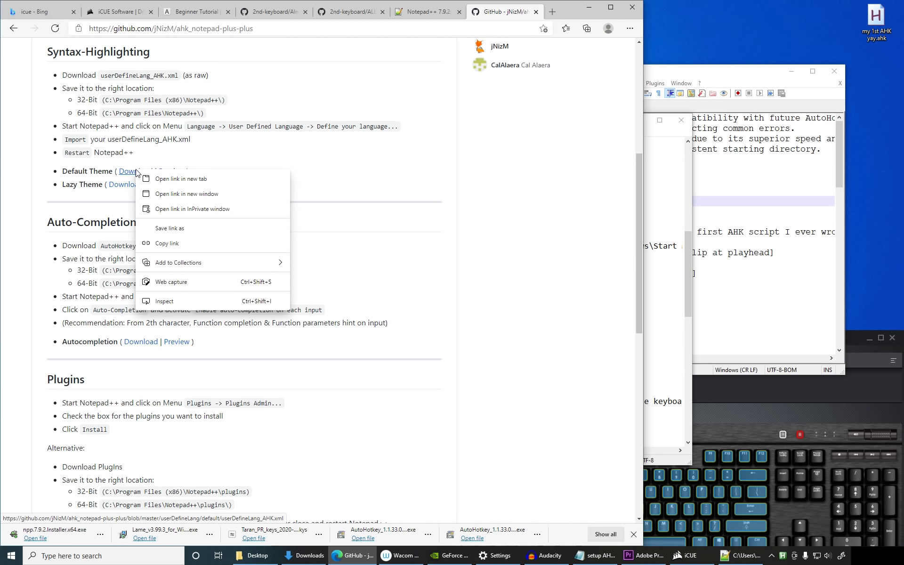
left_click(160, 228)
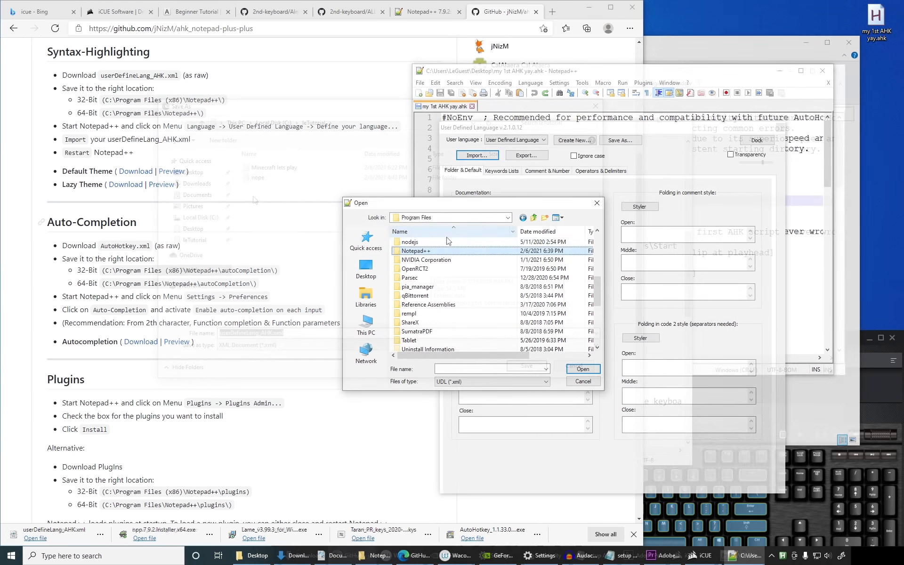
Step: Try to import userDefineLang_AHK.xml from the Notepad++ folder in Program Files as a user defined language
double_click(452, 251)
left_click(425, 323)
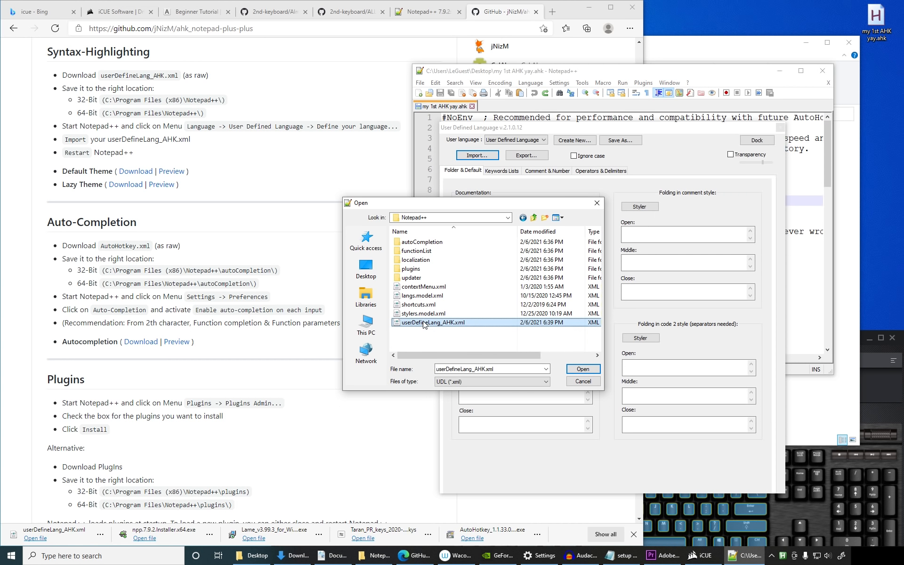
left_click(581, 370)
left_click(456, 305)
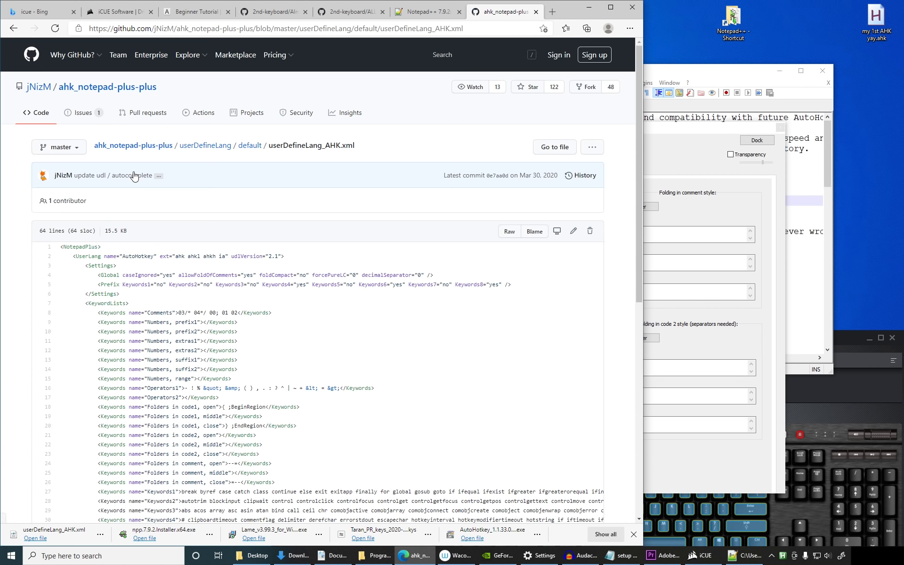
Step: Open the raw version of userDefineLang_AHK.xml from GitHub and save it to the Documents folder
left_click(509, 231)
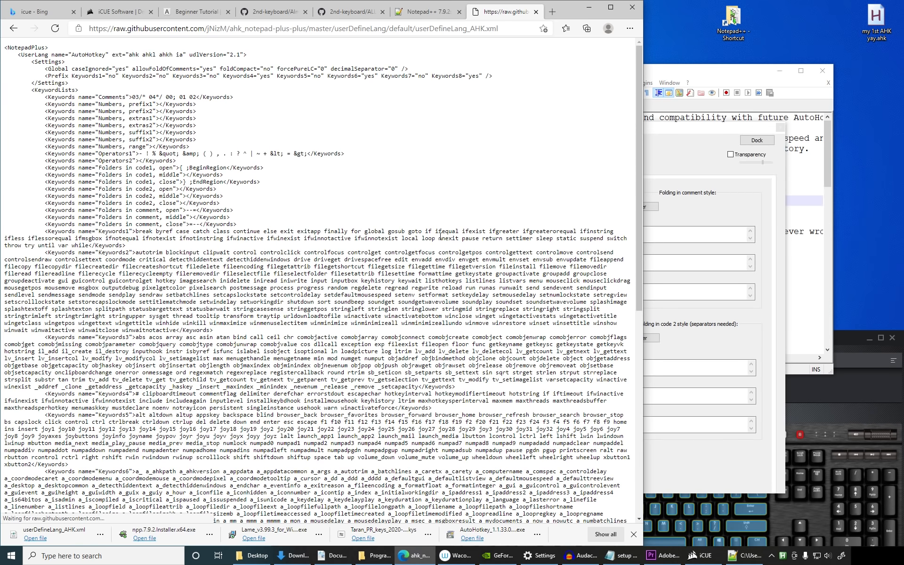
key("ctrl+s")
left_click(656, 378)
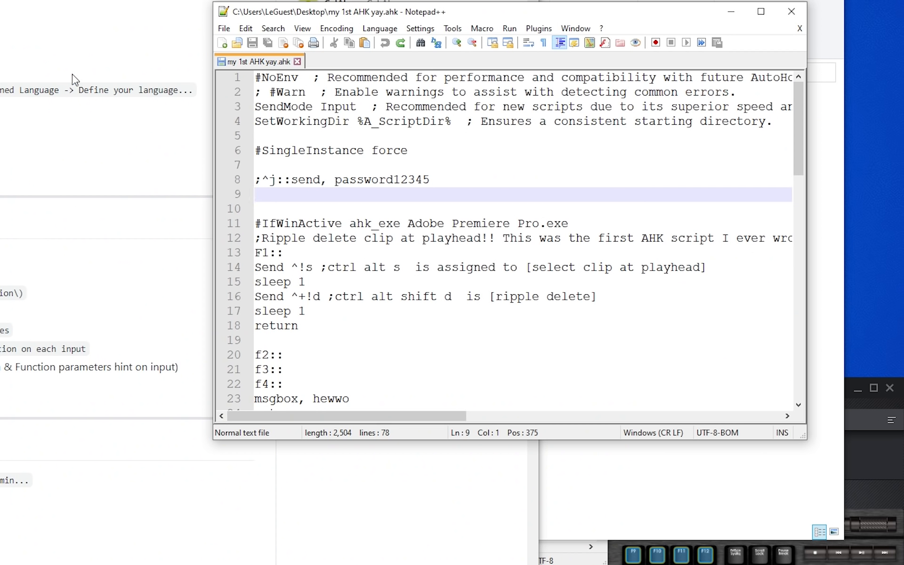
Step: Import userDefineLang_AHK.xml from the Documents folder into Notepad++'s User Defined Language settings
left_click(377, 31)
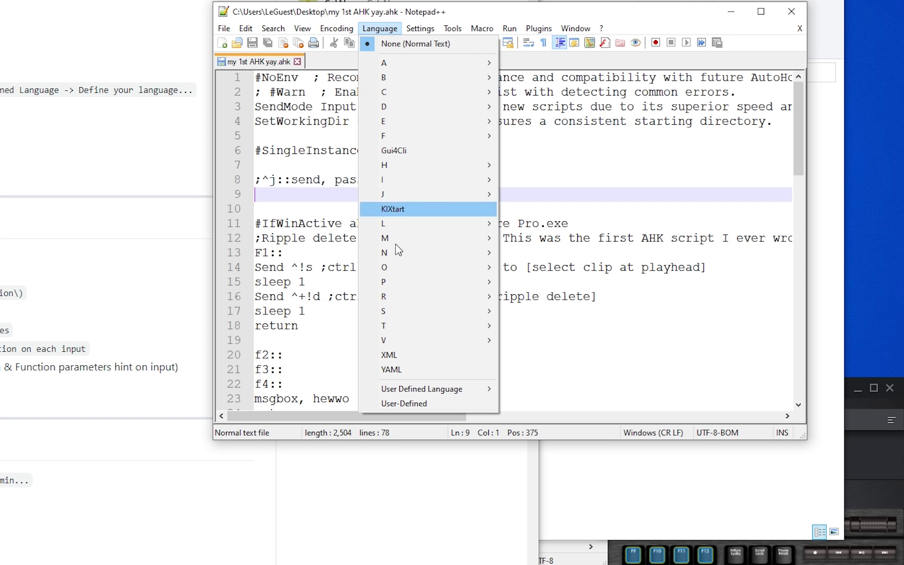
mouse_move(490, 389)
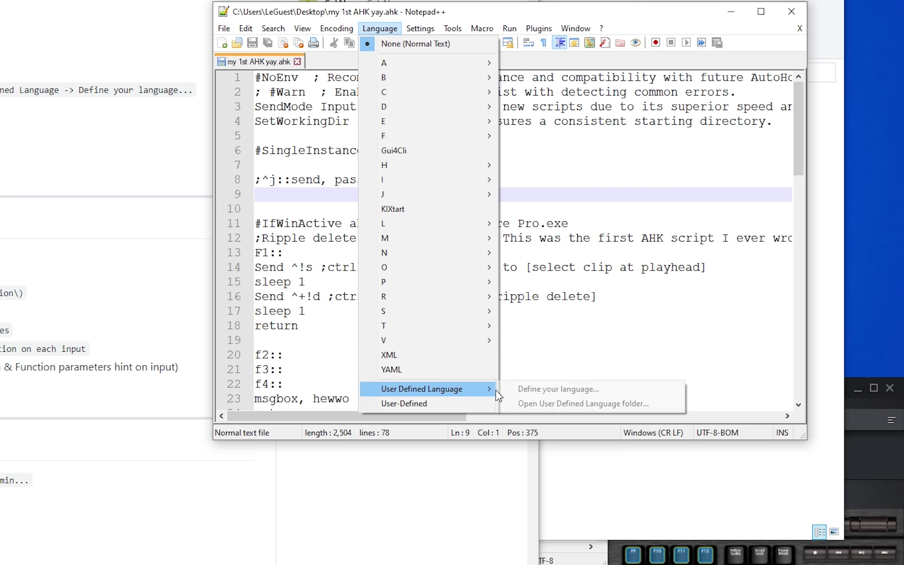
left_click(527, 389)
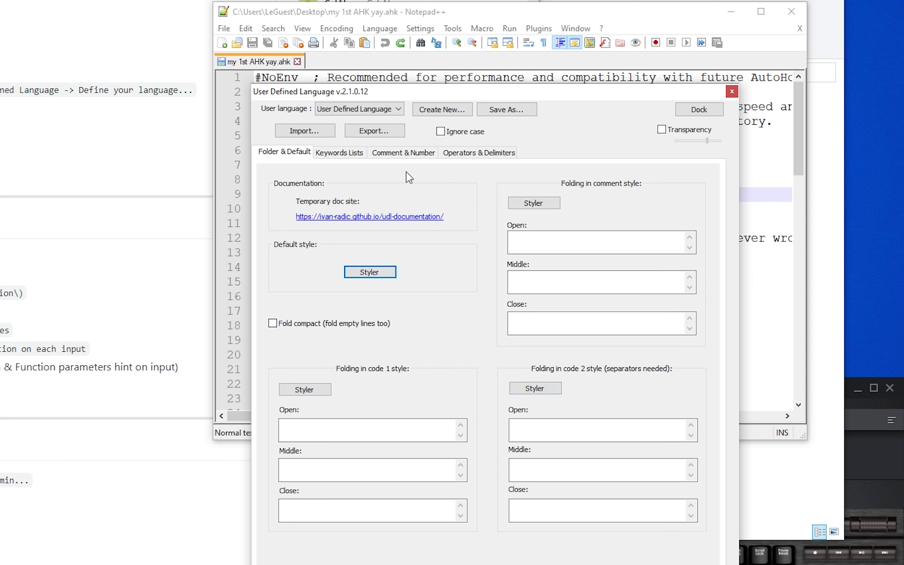
left_click(309, 132)
left_click(292, 328)
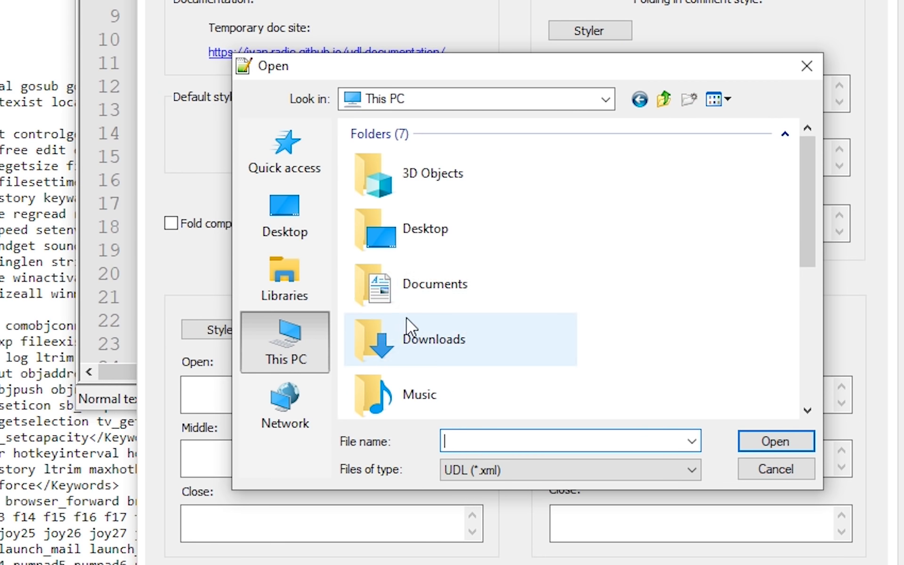
double_click(435, 286)
left_click(426, 194)
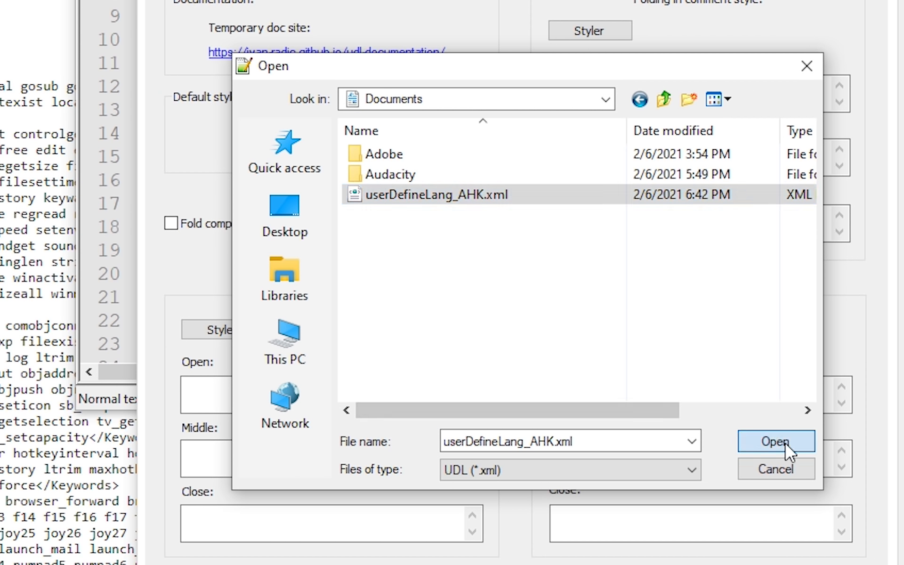
left_click(782, 445)
left_click(208, 252)
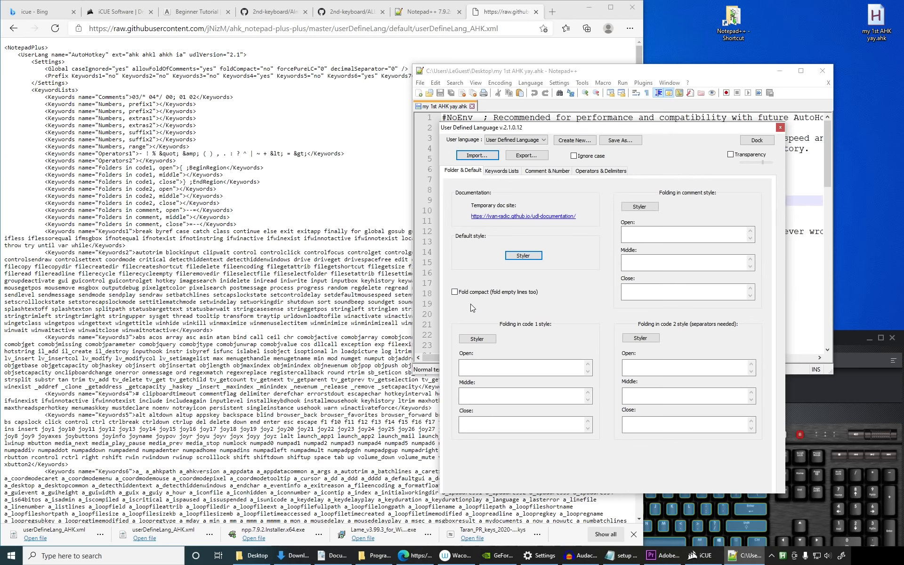
Step: Review the path from the GitHub setup guide to the userDefineLang_AHK.xml file page and its raw version
left_click(15, 31)
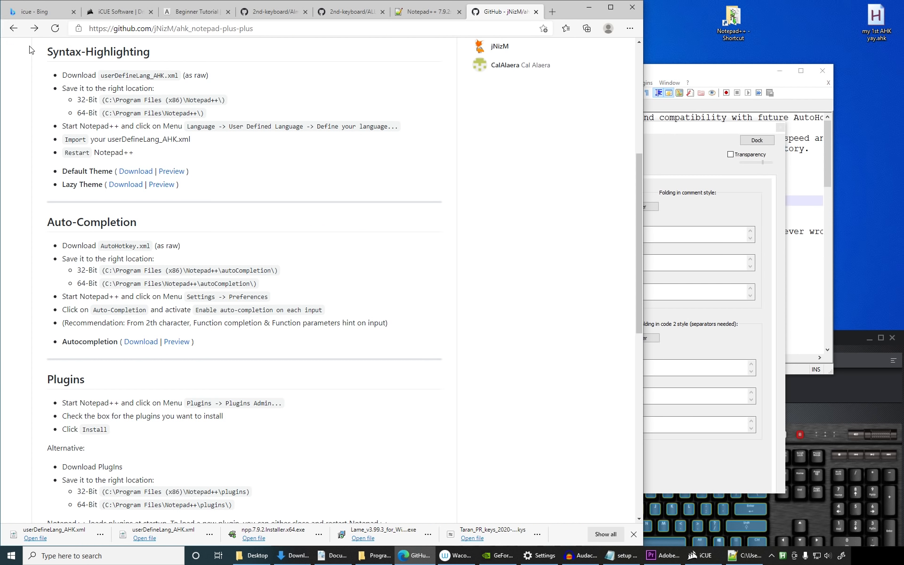
left_click(34, 28)
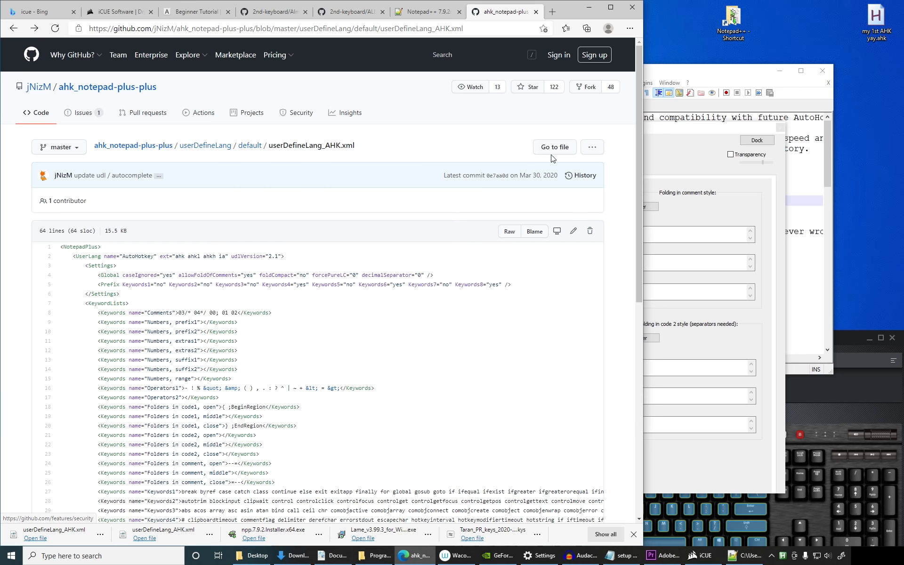
left_click(511, 231)
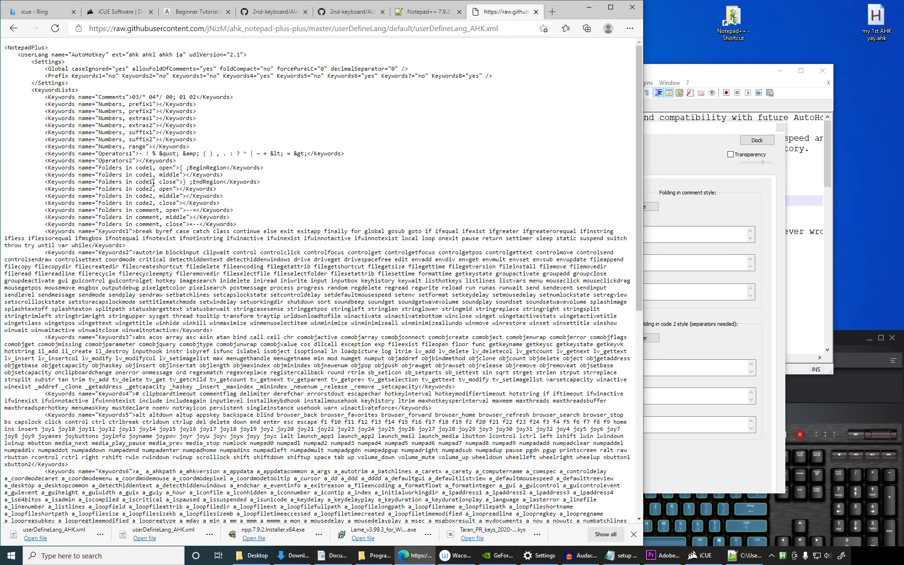
left_click(13, 28)
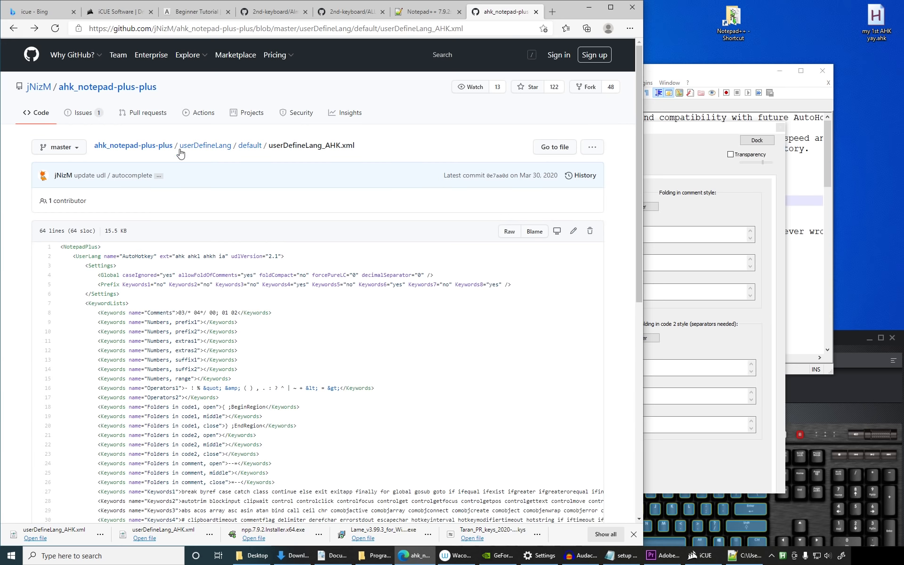
Step: Minimize the browser and set the language of my 1st AHK yay.ahk to User-Defined in Notepad++
left_click(591, 8)
left_click(530, 82)
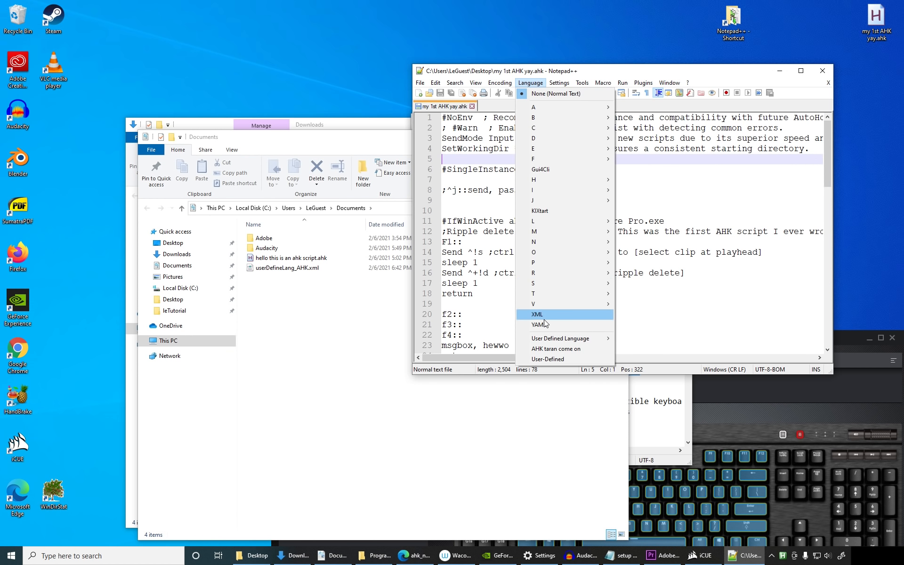
left_click(556, 359)
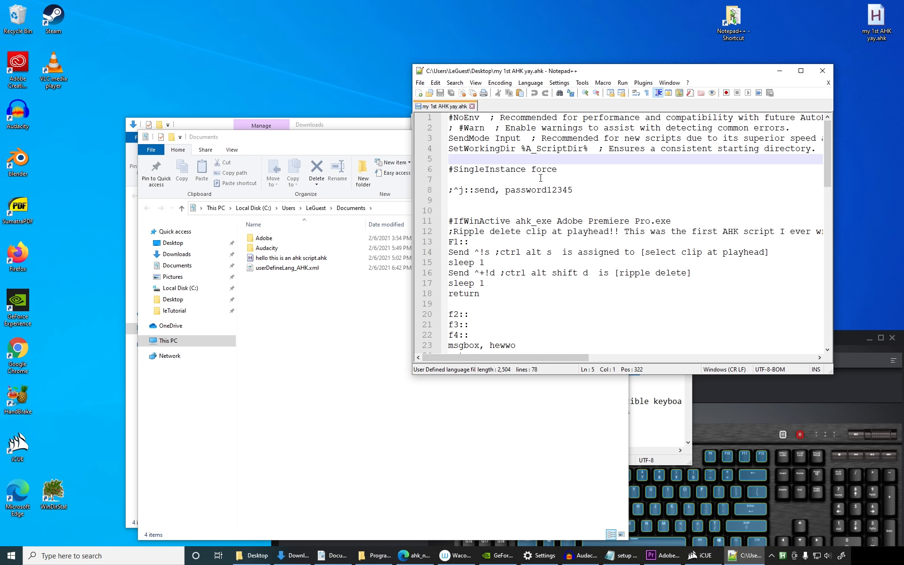
Step: Close Notepad++ and start it again from the Windows search
left_click(821, 71)
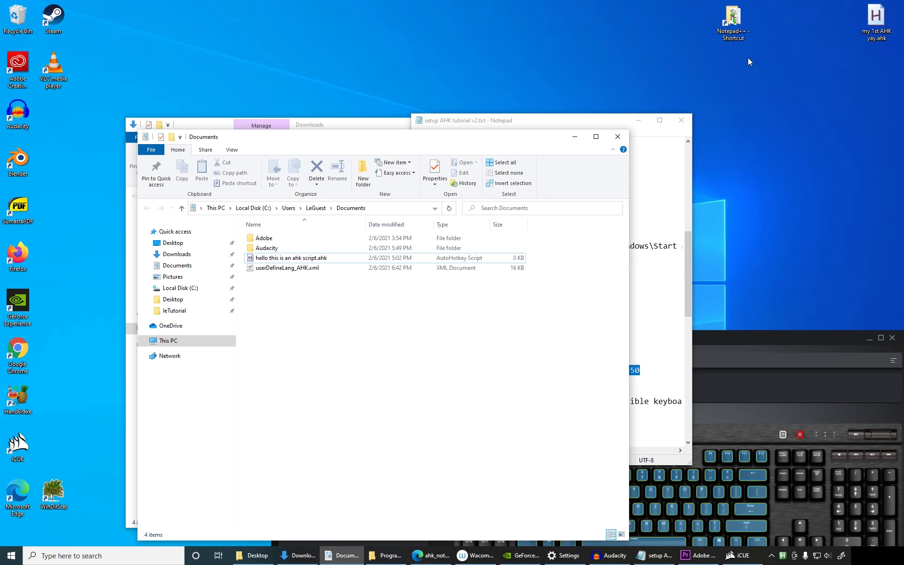
key("super")
type("note")
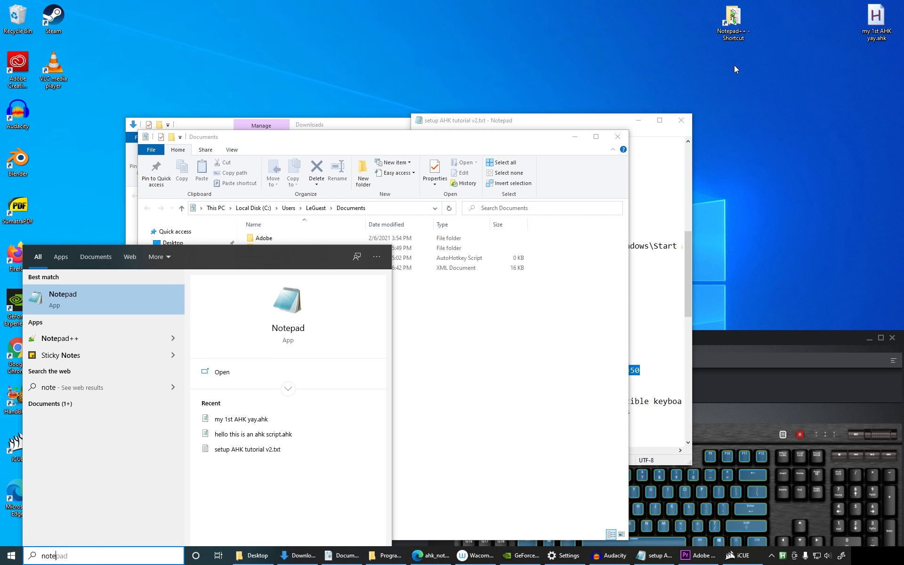
key("Down")
key("Return")
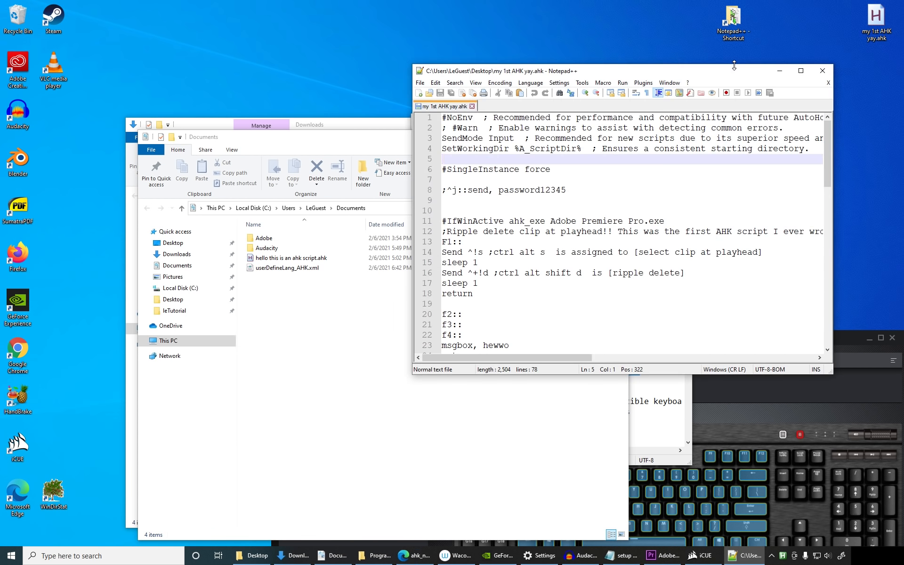
Step: Set the language of my 1st AHK yay.ahk to AutoHotkey and look through the script's syntax highlighting
left_click(531, 83)
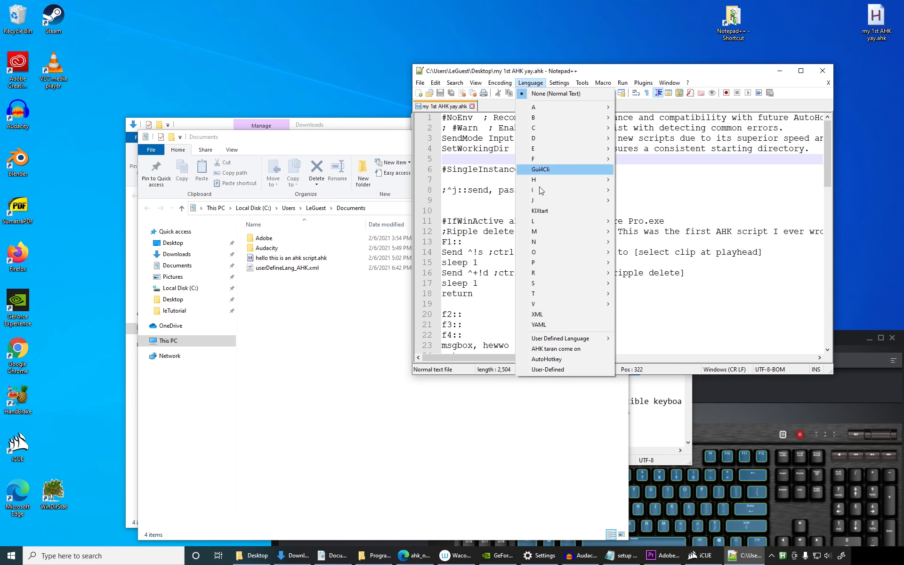
left_click(546, 359)
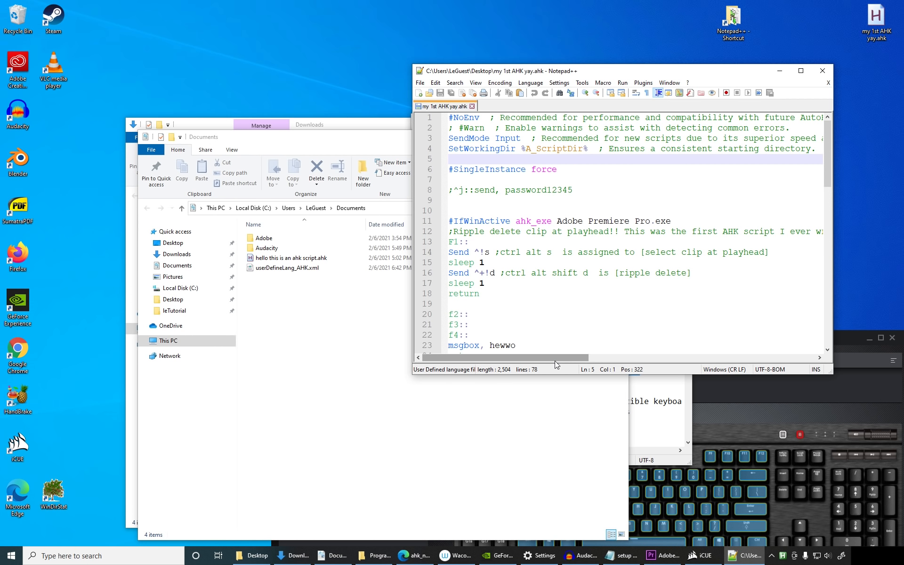
left_click_drag(484, 78, 415, 51)
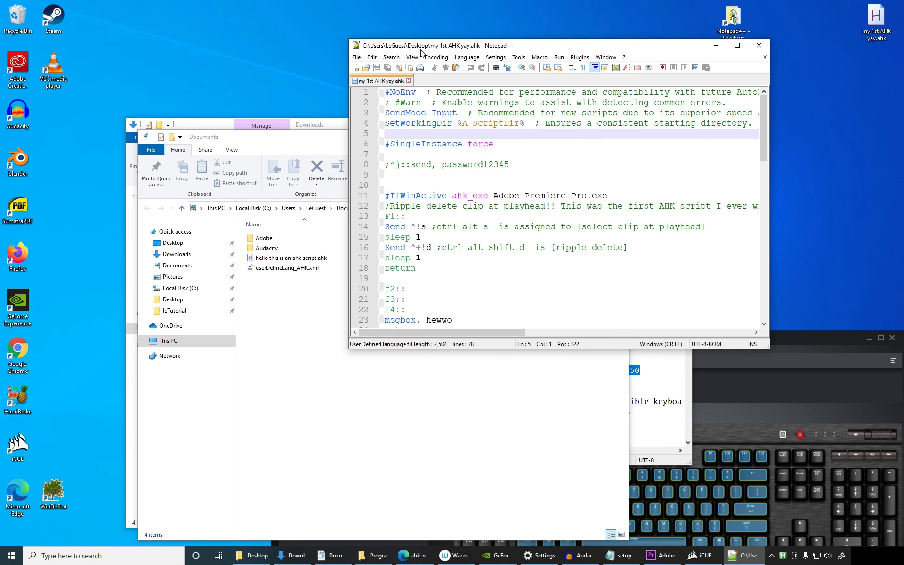
scroll(651, 245, "down", 3)
scroll(651, 245, "down", 13)
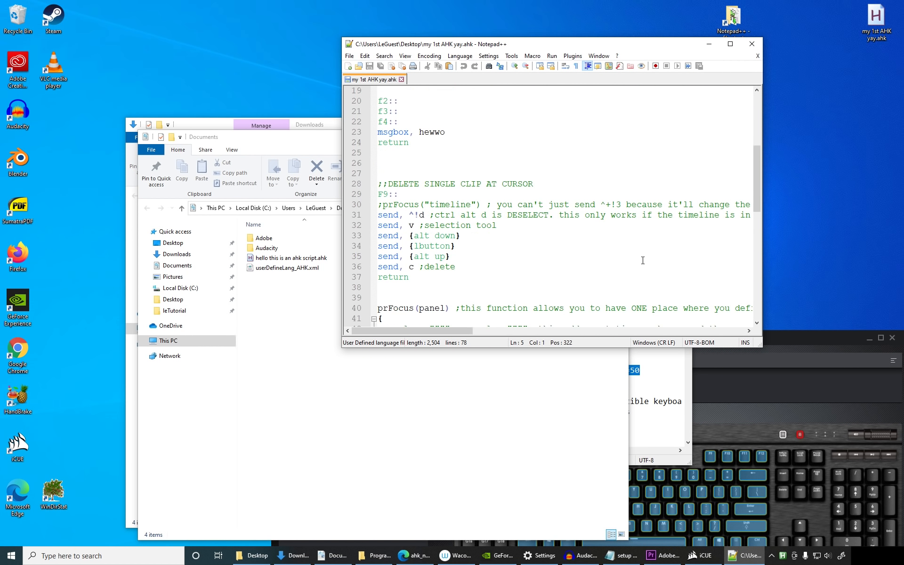
scroll(623, 275, "up", 2)
scroll(622, 280, "down", 4)
scroll(622, 283, "up", 4)
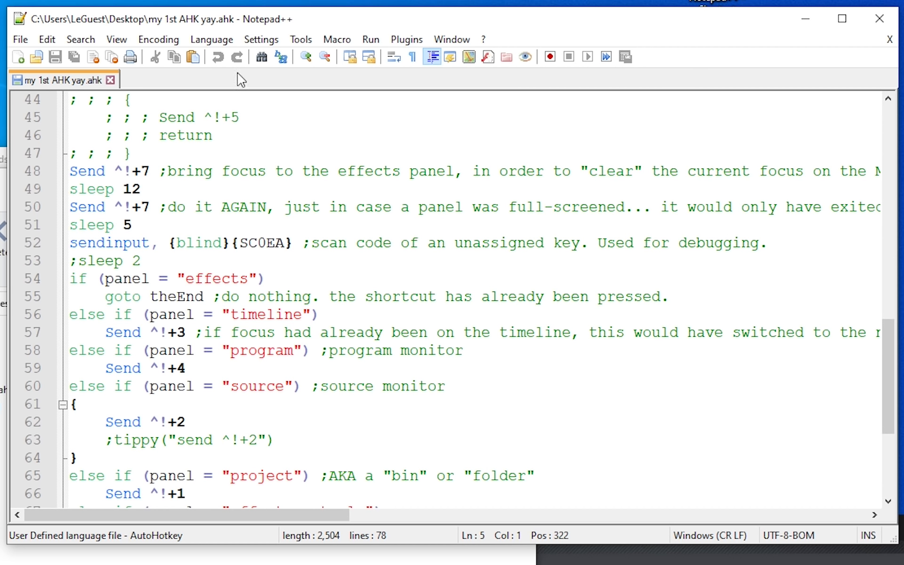
Step: Enable the global font and the global bold font style for Global override in the Style Configurator
left_click(265, 42)
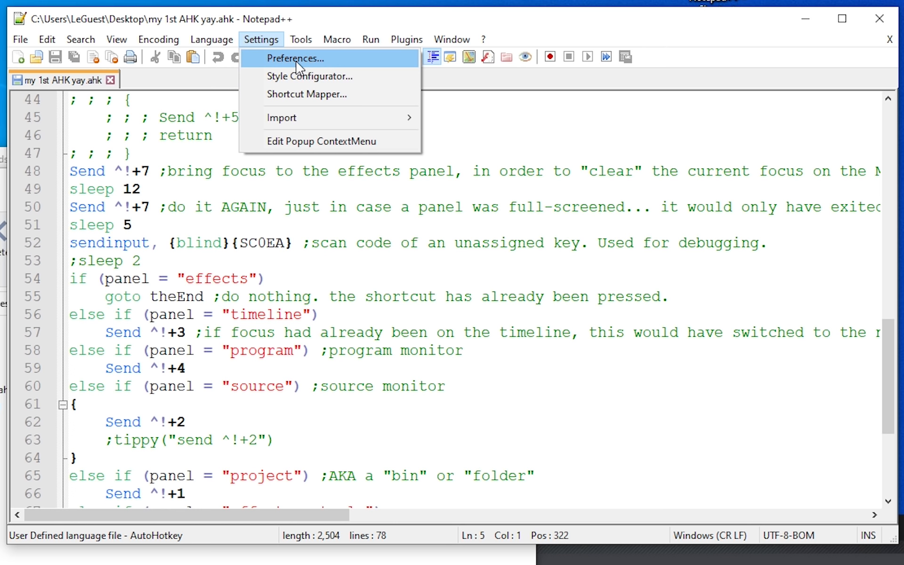
left_click(304, 75)
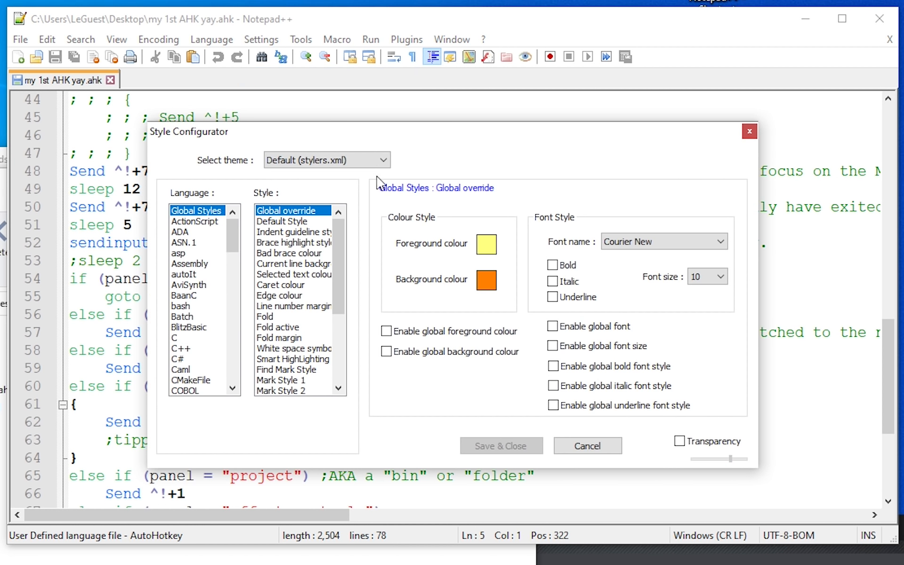
left_click(598, 327)
left_click(604, 366)
left_click(604, 371)
left_click(602, 371)
left_click(600, 373)
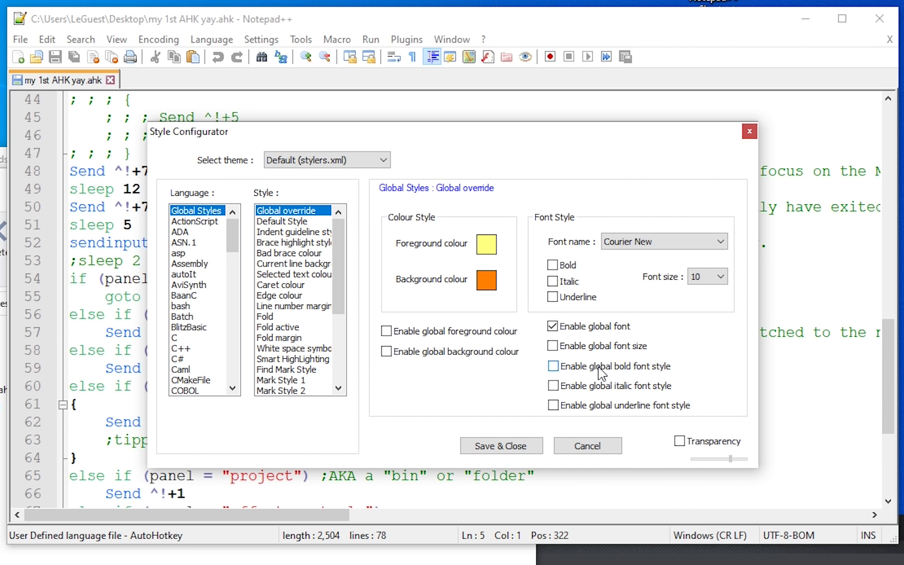
left_click(584, 325)
left_click(588, 370)
left_click(583, 327)
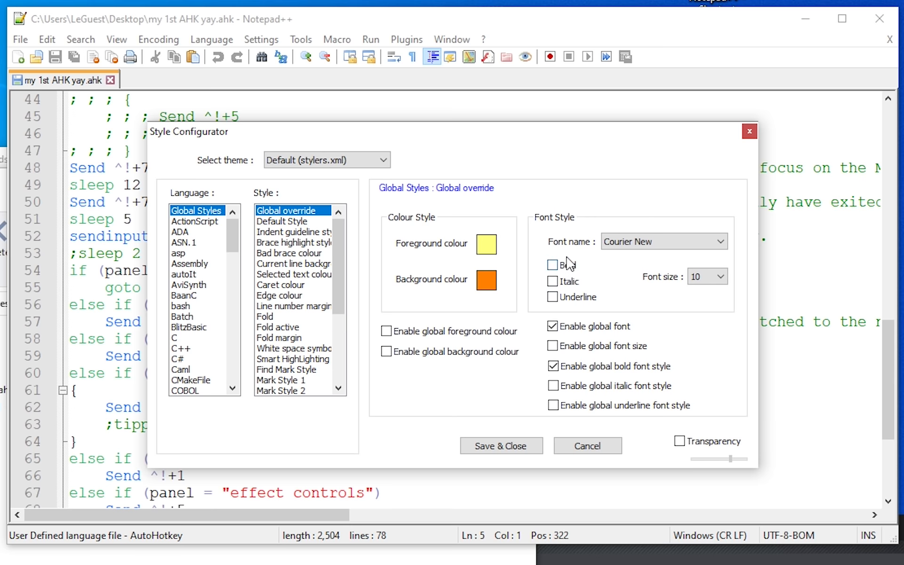
Step: Turn on Bold for the Global override style, check the effect on the script and close the Style Configurator
left_click(554, 263)
left_click_drag(508, 137, 631, 283)
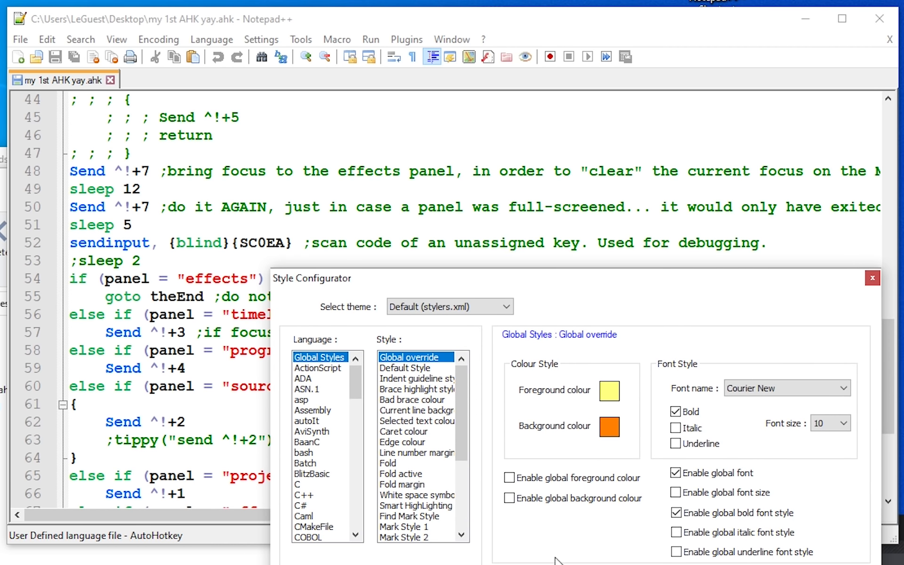
key("Escape")
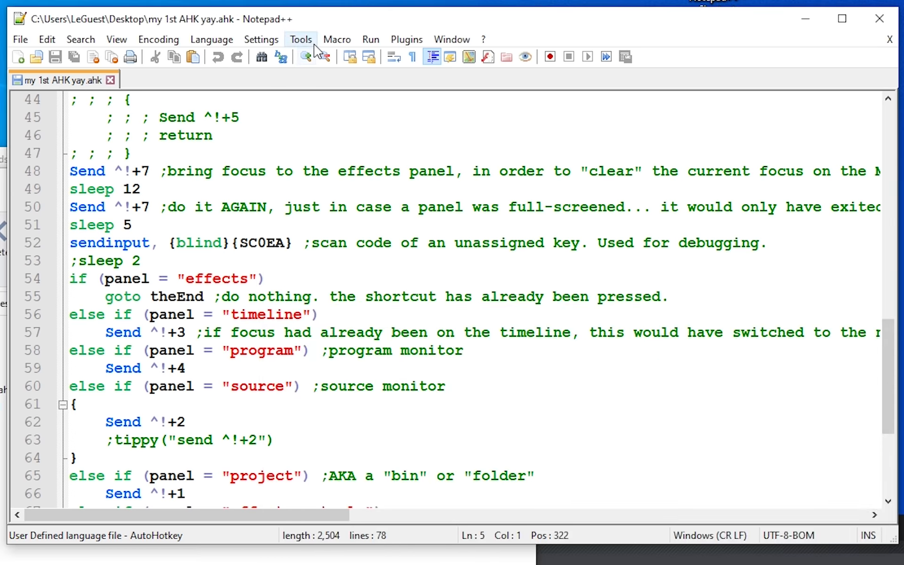
Step: Disable the document switcher and its MRU behaviour in the MISC. preferences
left_click(300, 40)
left_click(270, 57)
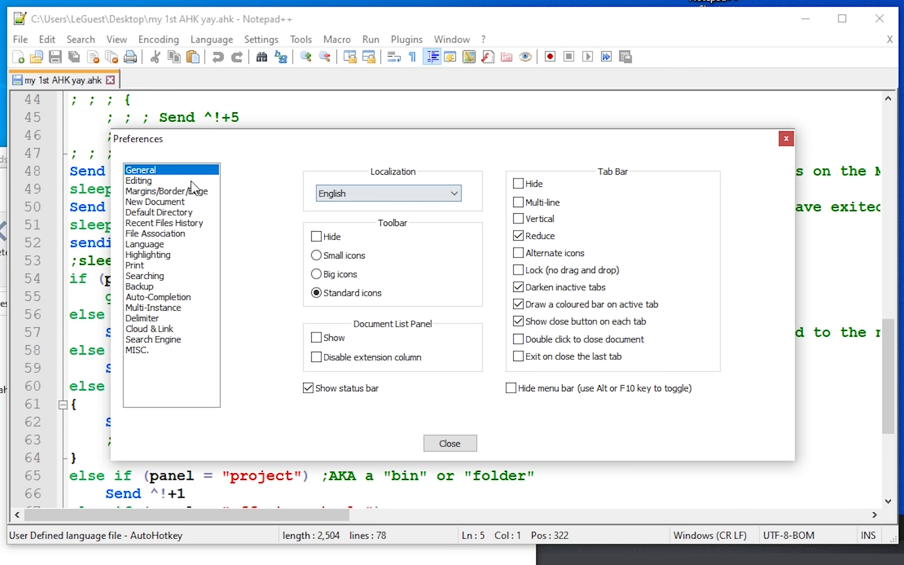
left_click(198, 181)
left_click(156, 350)
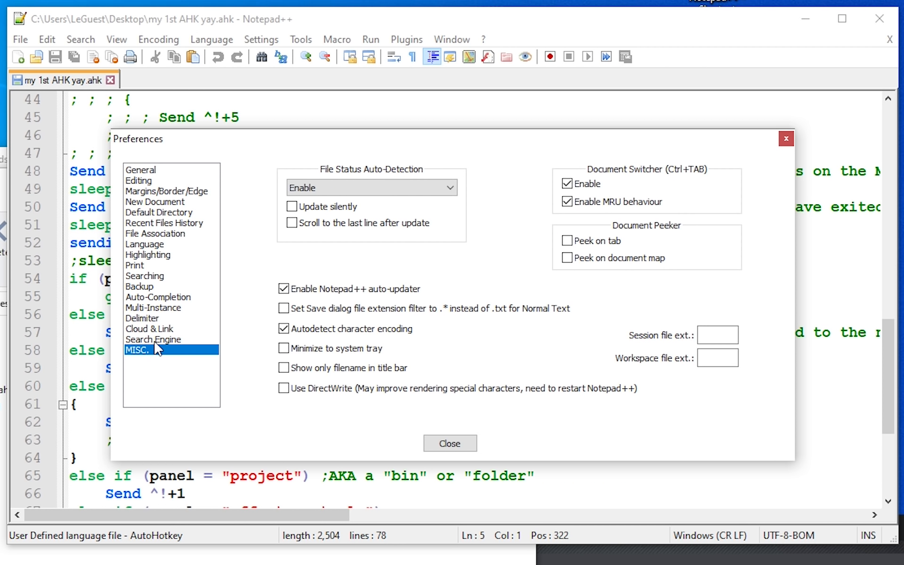
left_click(565, 203)
left_click(575, 186)
left_click(446, 443)
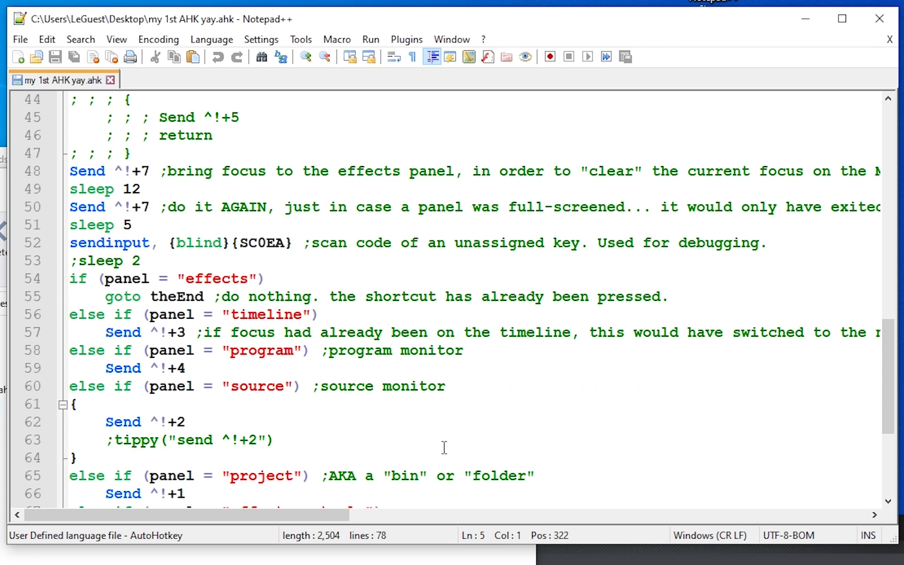
Step: Create a new blank document and switch back to my 1st AHK yay.ahk
double_click(148, 83)
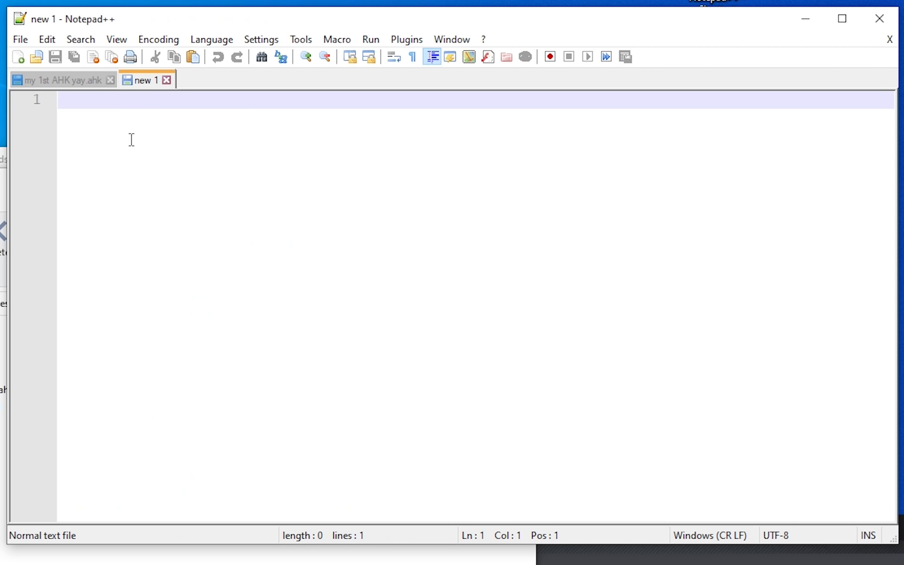
key("ctrl+Tab")
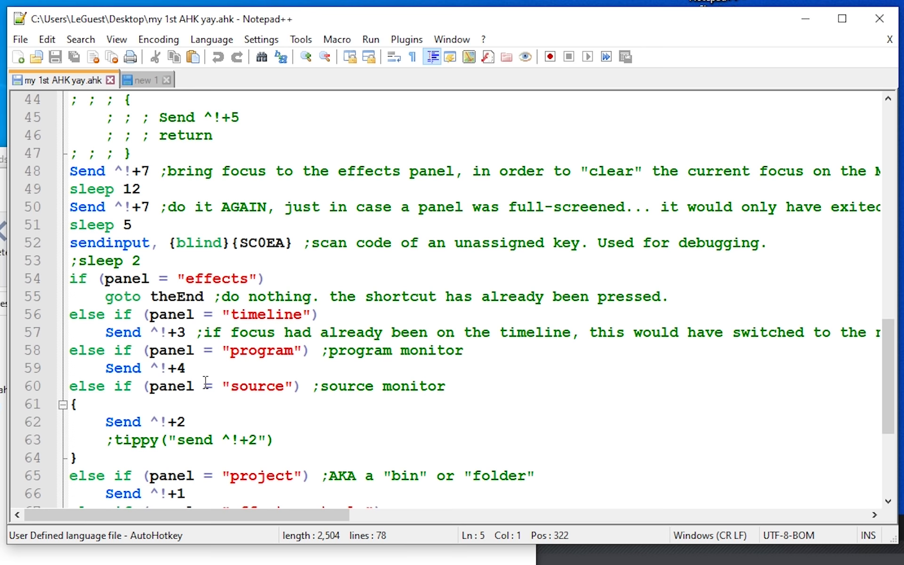
left_click(262, 39)
mouse_move(469, 44)
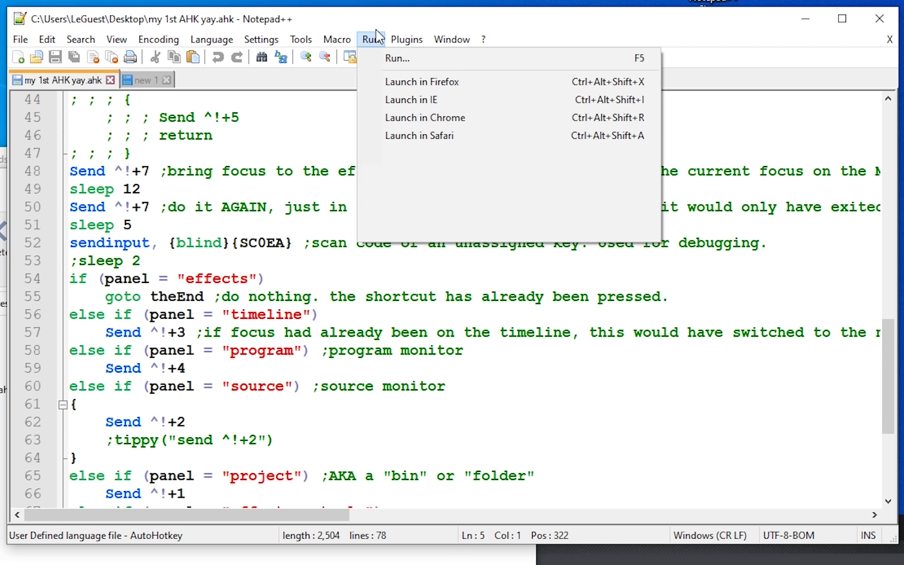
left_click(377, 36)
left_click_drag(360, 12, 382, 27)
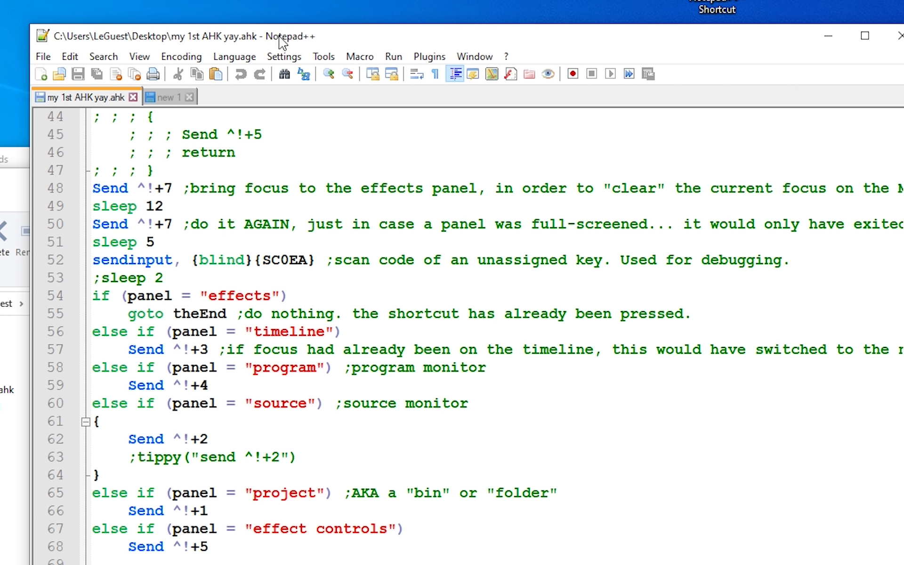
left_click_drag(283, 41, 278, 17)
left_click(277, 412)
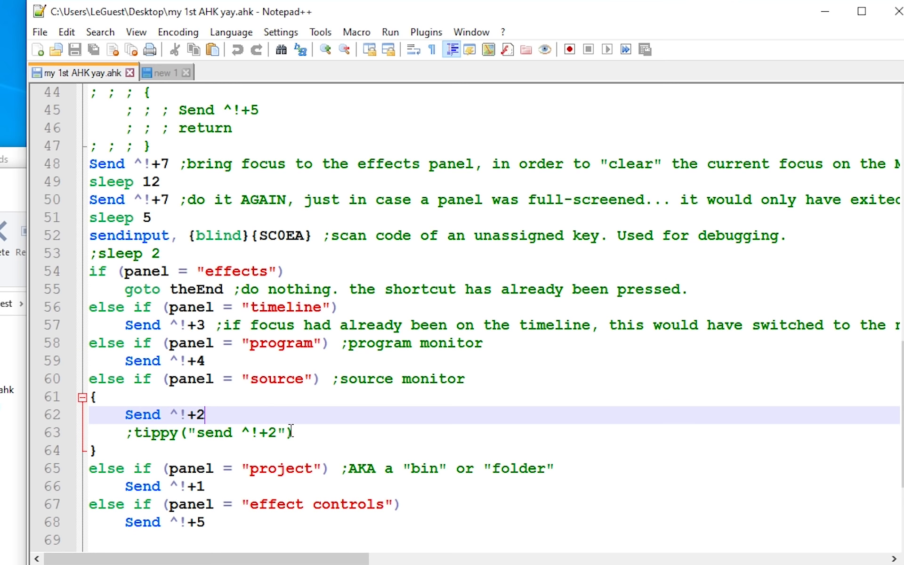
left_click(306, 429)
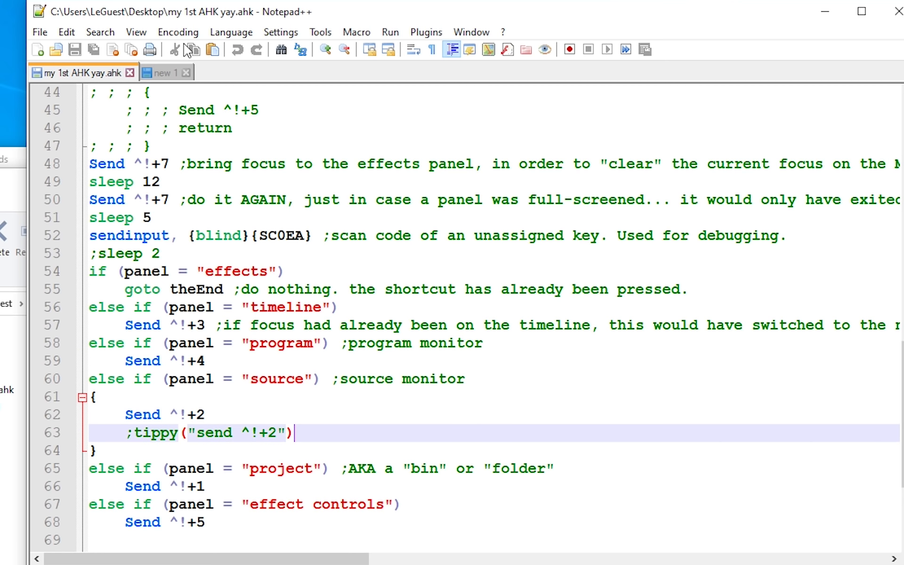
left_click_drag(212, 14, 263, 40)
left_click_drag(85, 27, 241, 13)
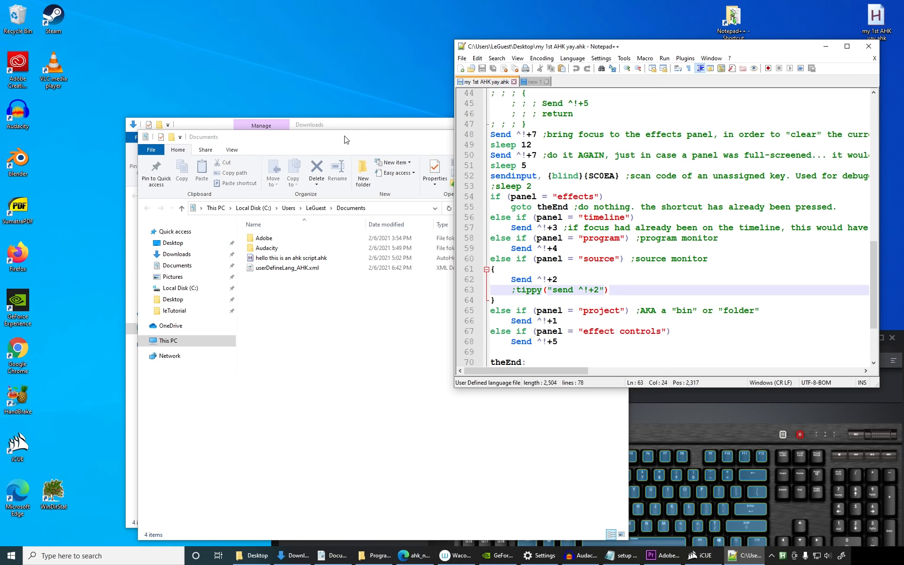
left_click_drag(344, 140, 237, 119)
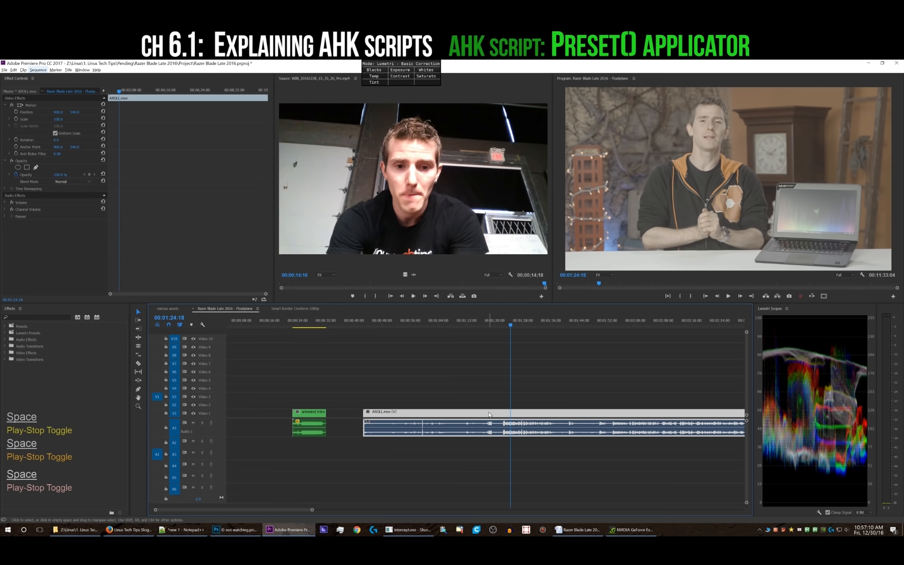
Step: In Premiere Pro, apply the "2.4 limiter" preset to the AROLL.mov clip with the preset macro and play the sequence
key("BackSpace")
key("space")
key("BackSpace")
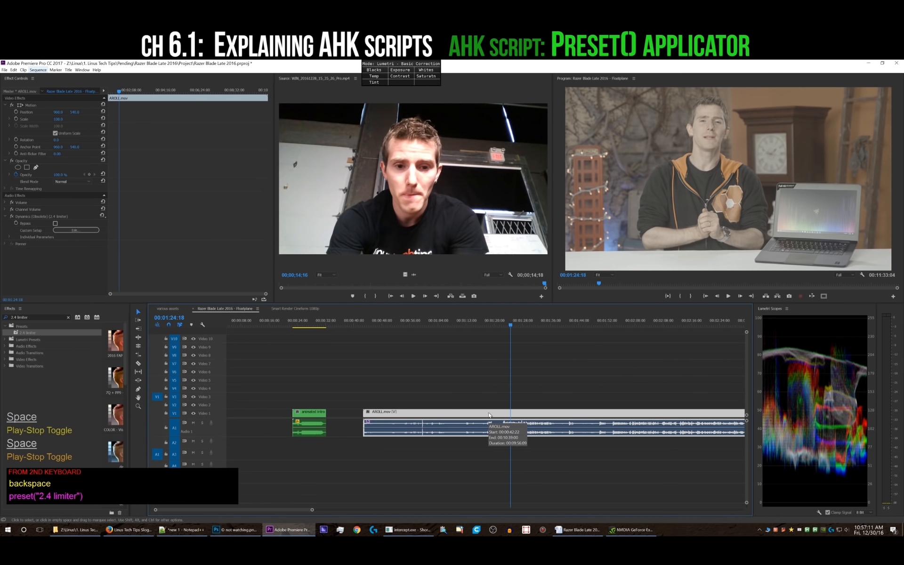
key("space")
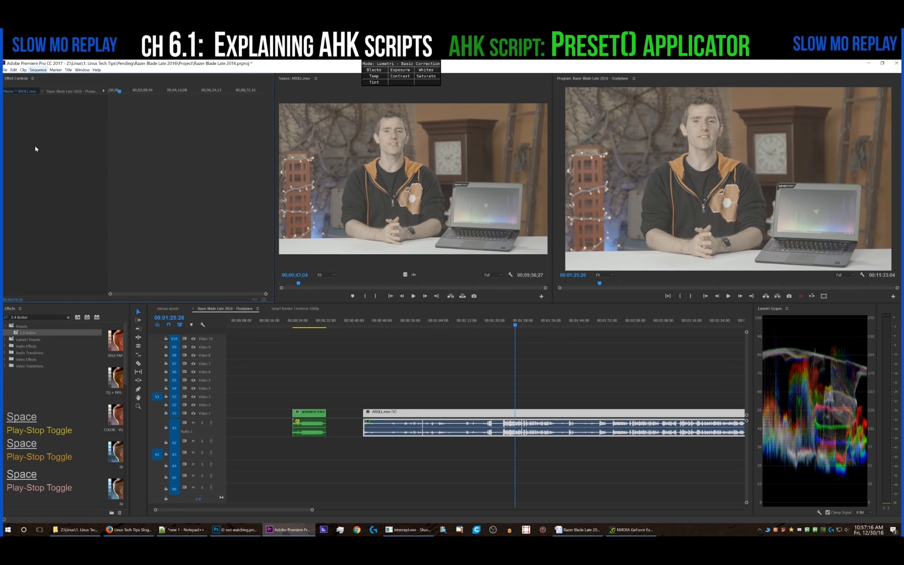
Step: Apply the "ltt color" preset to the AROLL.mov clip with the preset macro, deselect the clip and play the sequence
key("l")
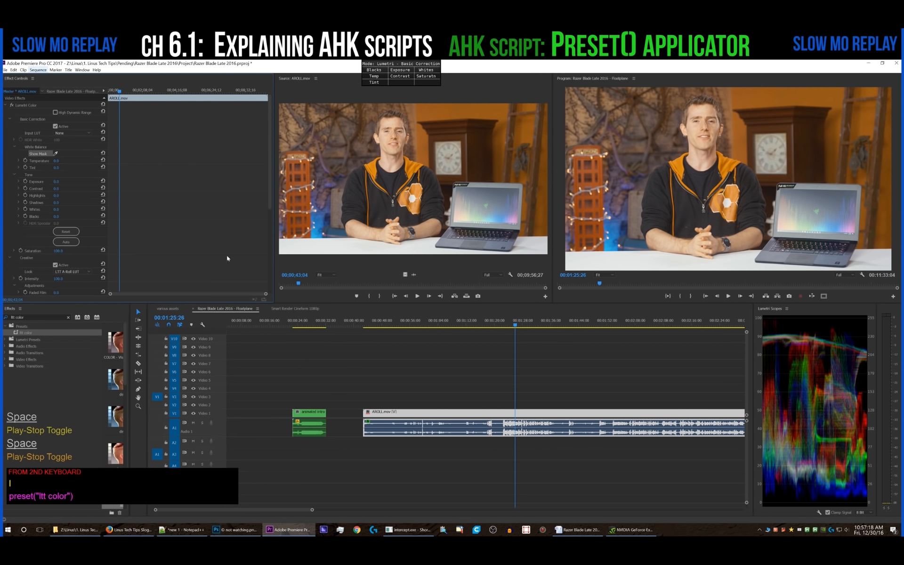
left_click(447, 395)
key("space")
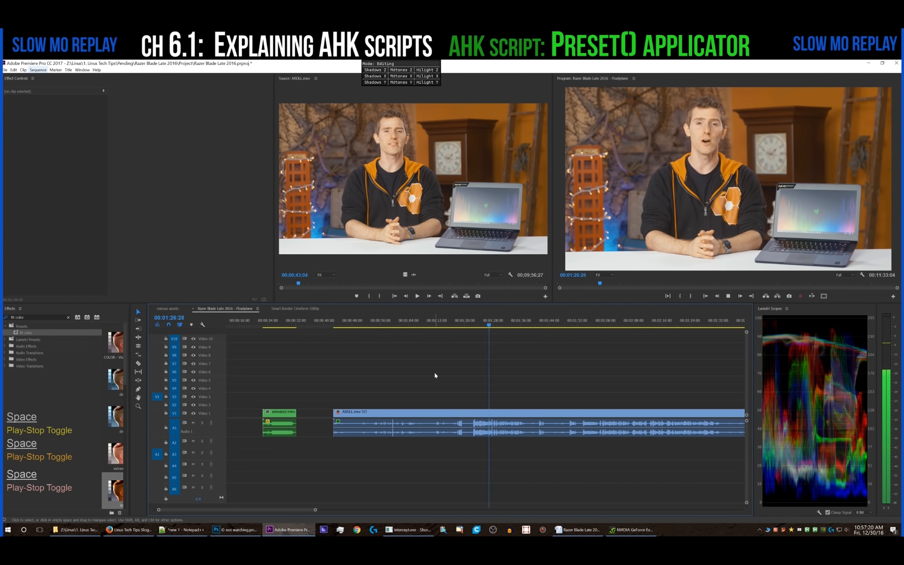
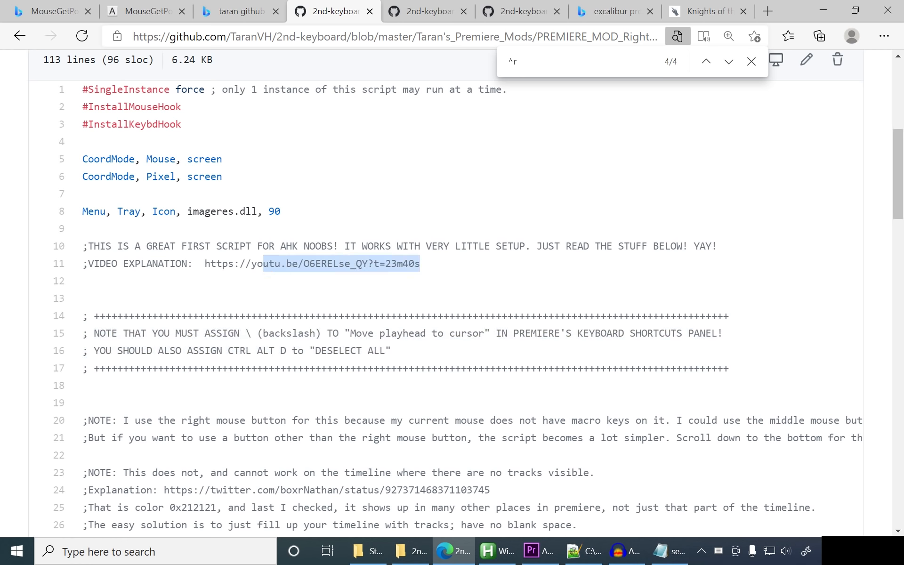
Step: Open the raw version of PREMIERE_MOD_Right_click_timeline_to_move_playhead.ahk on GitHub and save it with the .ahk extension as All files in C:\AHK\2nd-keyboard
scroll(475, 287, "up", 6)
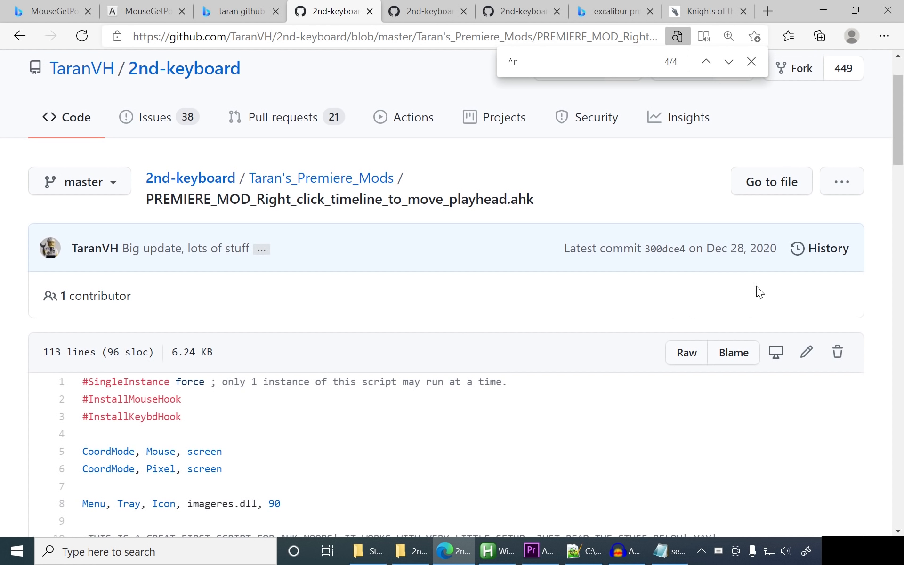
left_click(695, 360)
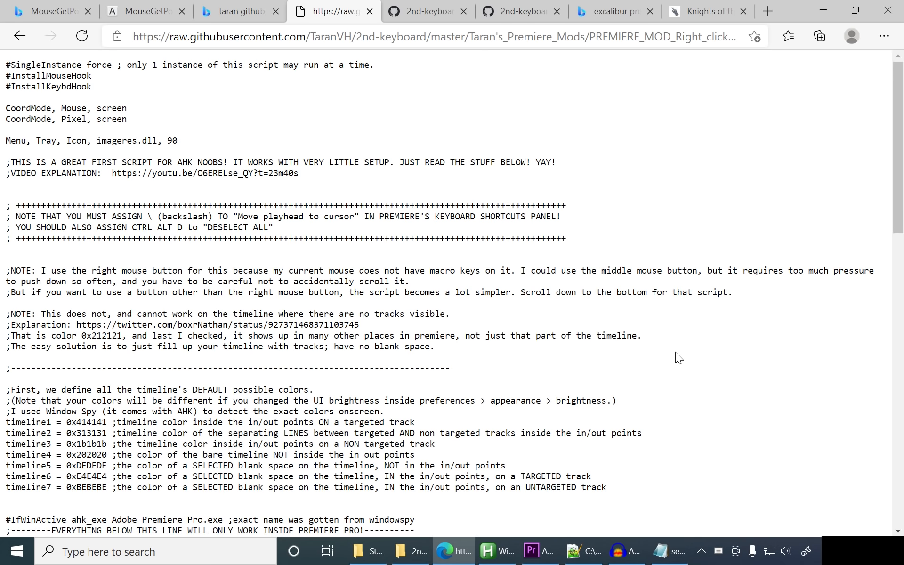
key("ctrl+s")
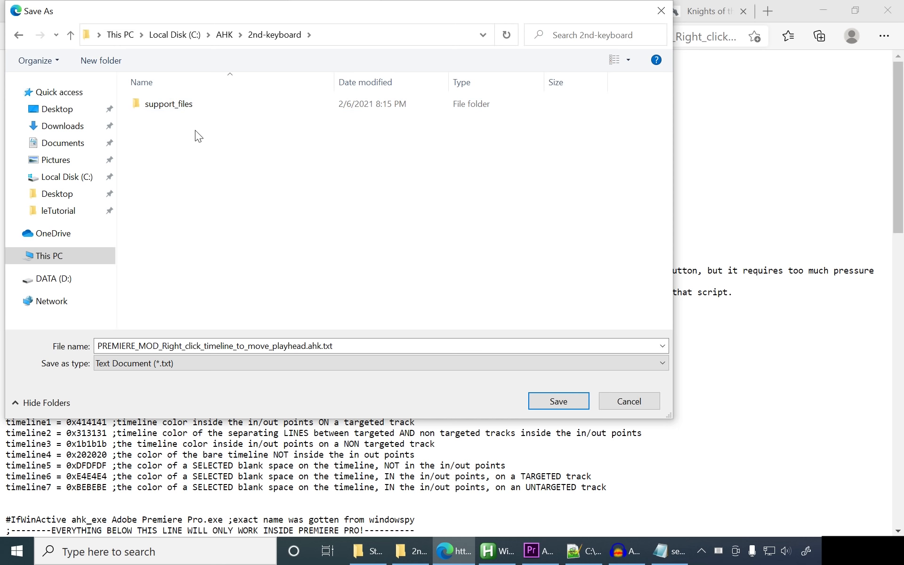
left_click(436, 361)
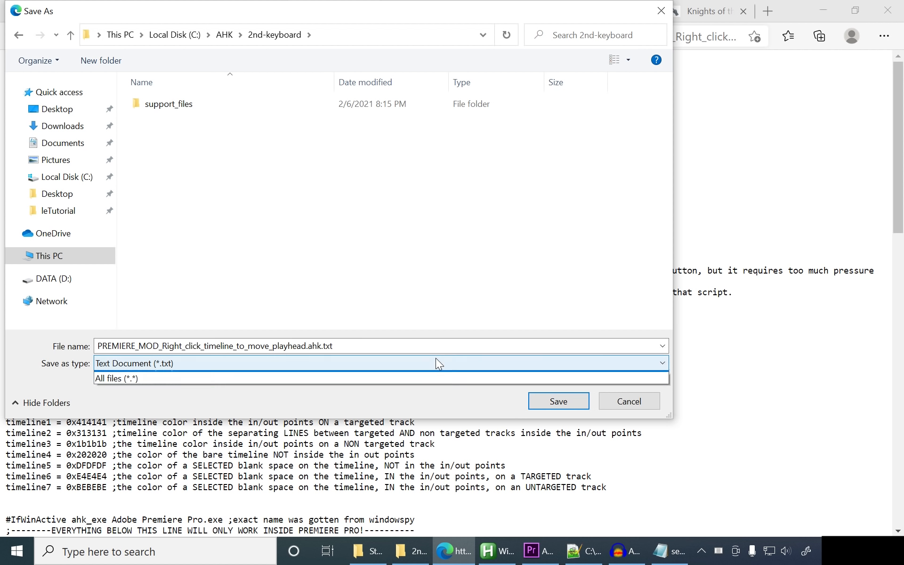
left_click(354, 389)
key("shift+Tab")
key("End")
key("BackSpace")
key("BackSpace")
key("BackSpace")
left_click(558, 401)
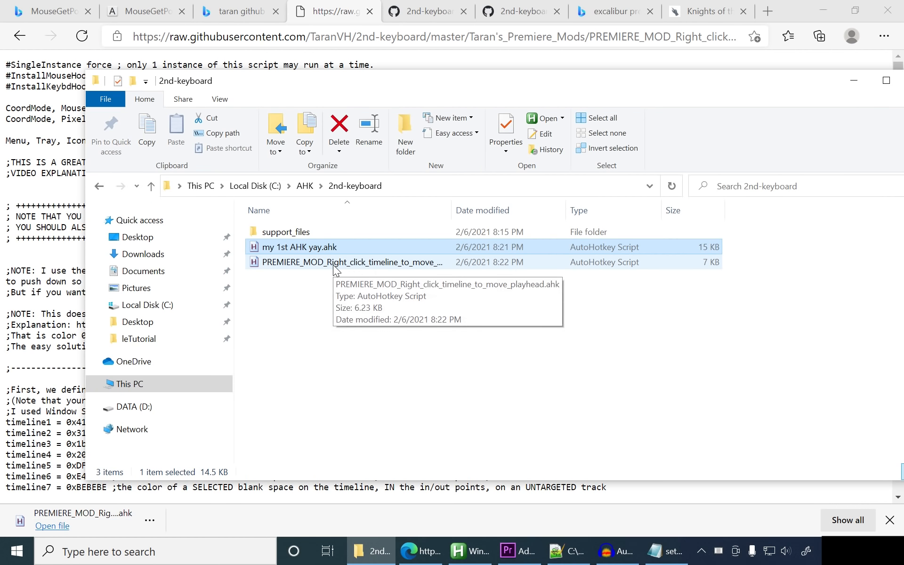
Step: Run PREMIERE_MOD_Right_click_timeline_to_move_playhead.ahk, and remove the Zoom to Sequence shortcut from the backslash key in Premiere Pro
left_click(333, 266)
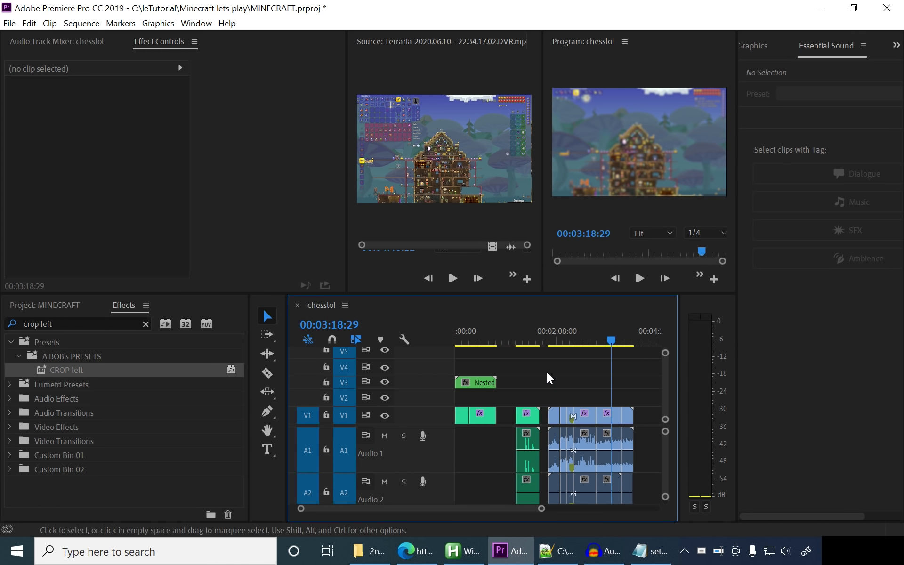
key("ctrl+alt+k")
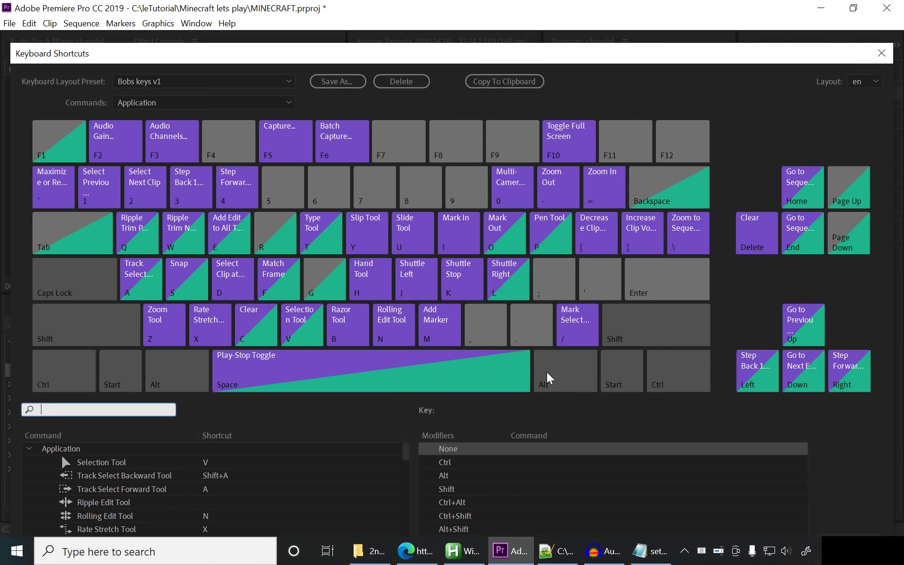
left_click(700, 237)
left_click(589, 448)
left_click_drag(330, 53, 318, 14)
Step: Find the Move Playhead to Cursor command, assign it the \ shortcut and confirm the keyboard shortcuts
left_click(103, 369)
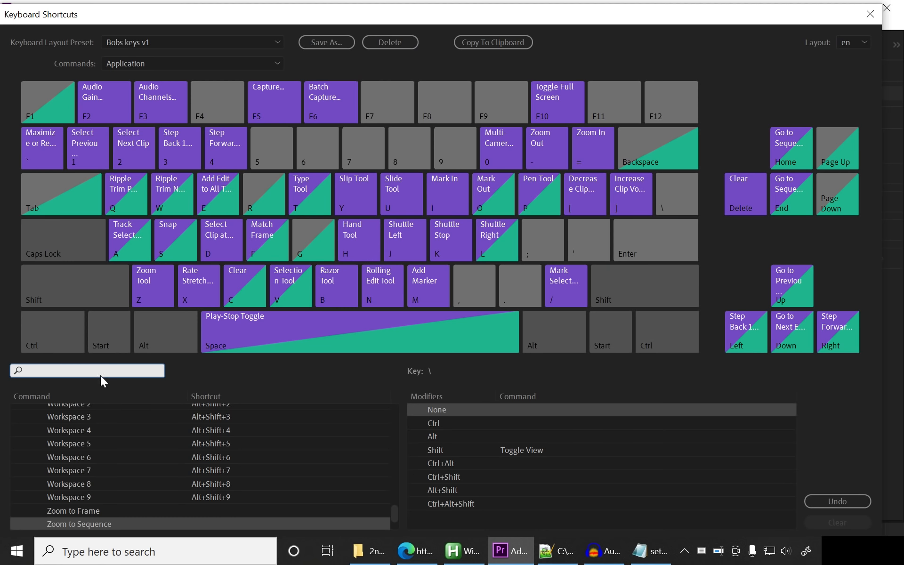
type("move pla")
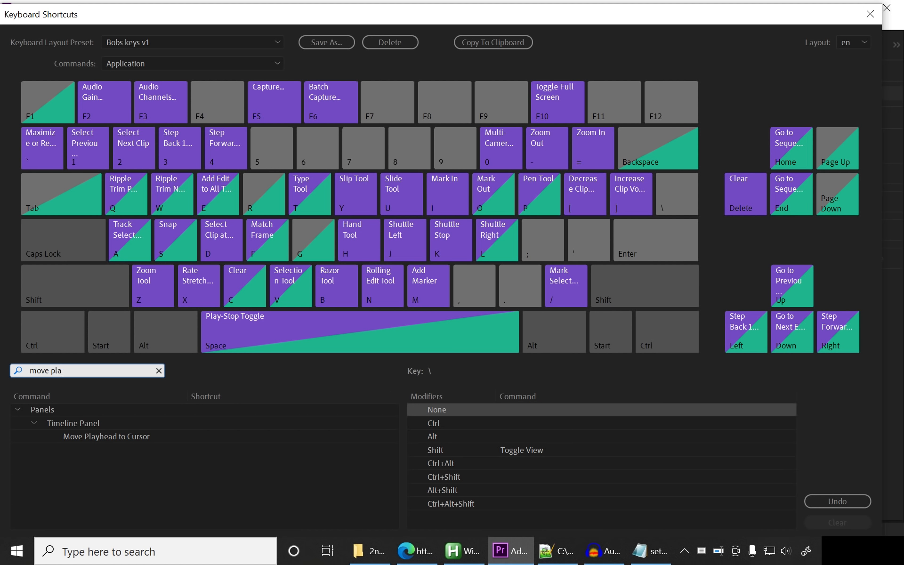
type("yhea")
left_click(107, 436)
left_click_drag(637, 266, 660, 192)
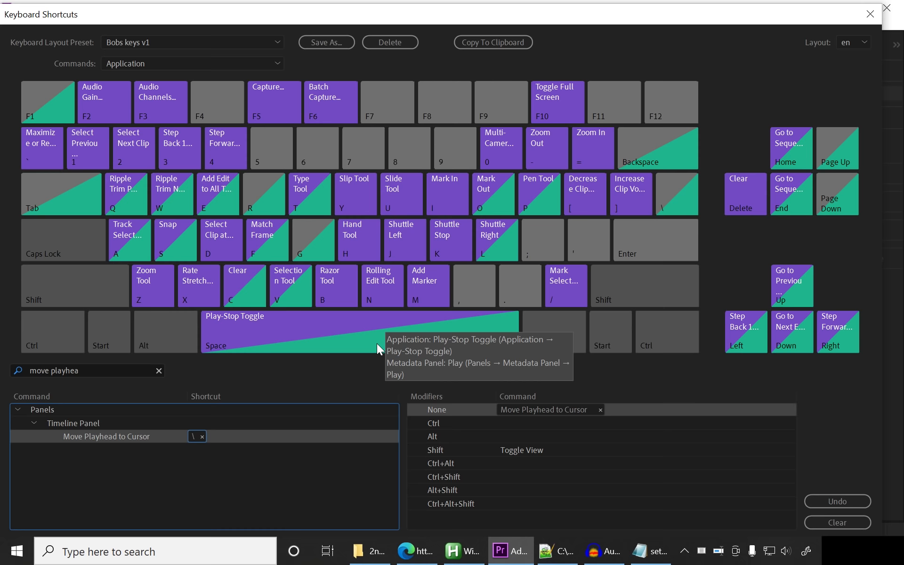
mouse_move(465, 550)
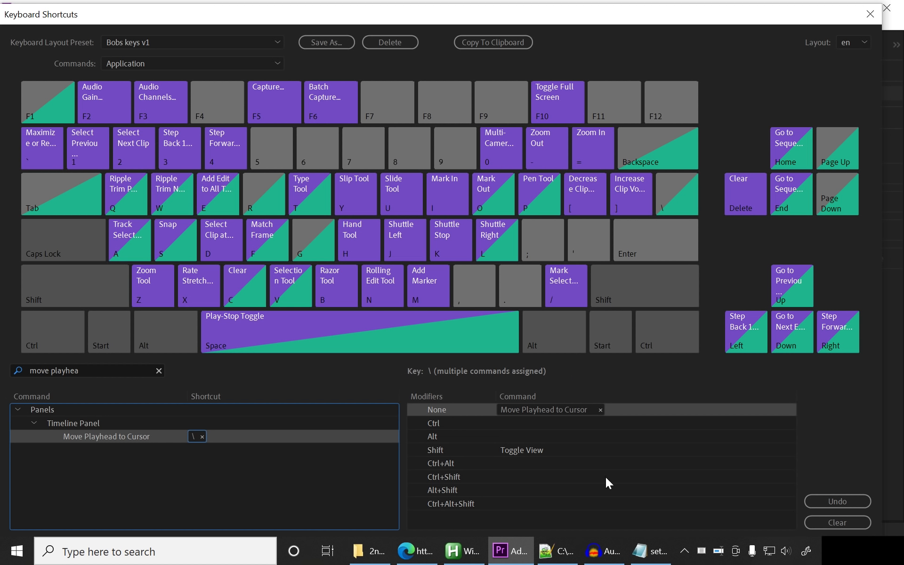
key("Return")
Step: Scrub the playhead back and forth through the chesslol timeline with the playhead mod
right_click(558, 367)
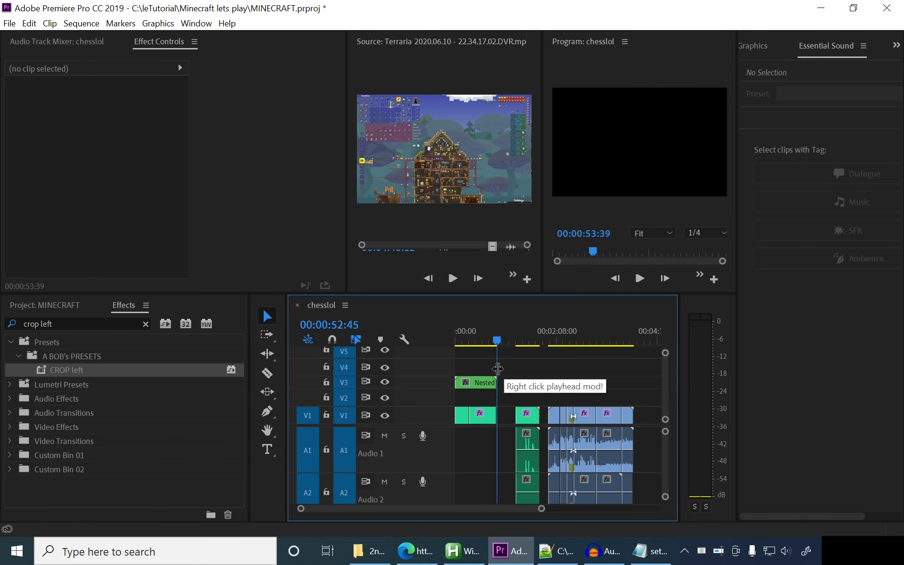
left_click_drag(566, 380, 644, 374)
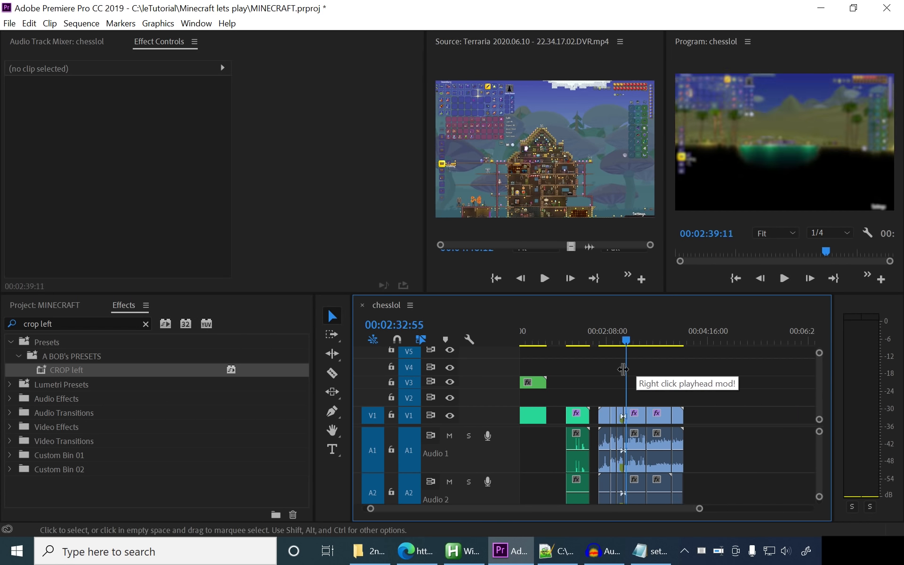
mouse_move(623, 371)
left_mouse_down()
mouse_move(664, 372)
mouse_move(620, 372)
left_mouse_up()
left_click_drag(653, 344, 743, 381)
Step: Widen the chesslol timeline panel and use the playhead mod to move the playhead to 00:04:57:48 in the empty track area
left_click_drag(351, 307, 209, 322)
left_click_drag(140, 338, 193, 338)
scroll(499, 370, "up", 1)
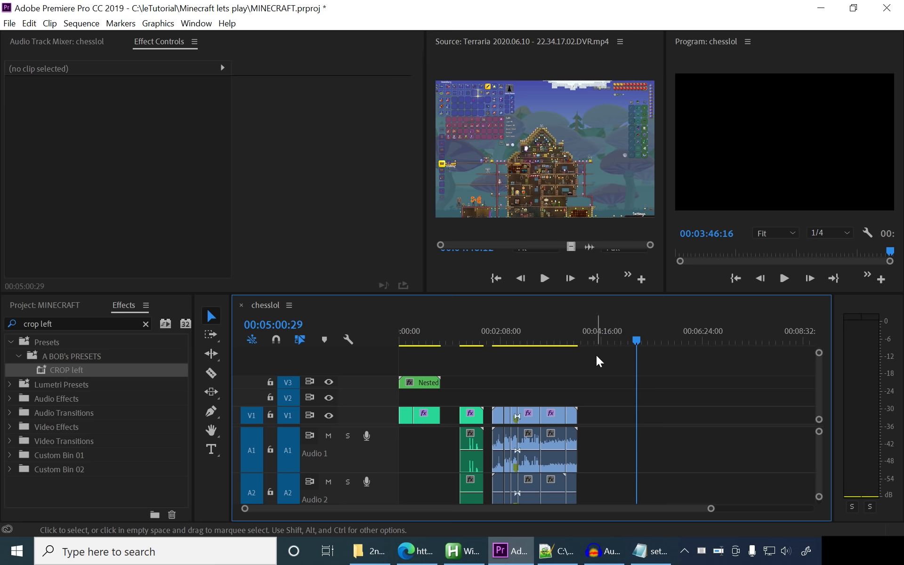
right_click(654, 409)
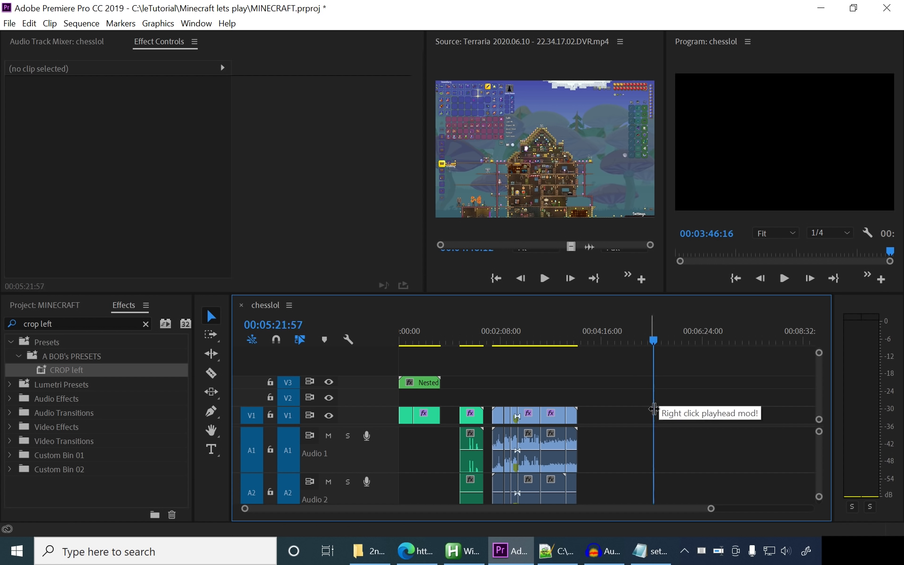
right_click(668, 365)
right_click(633, 421)
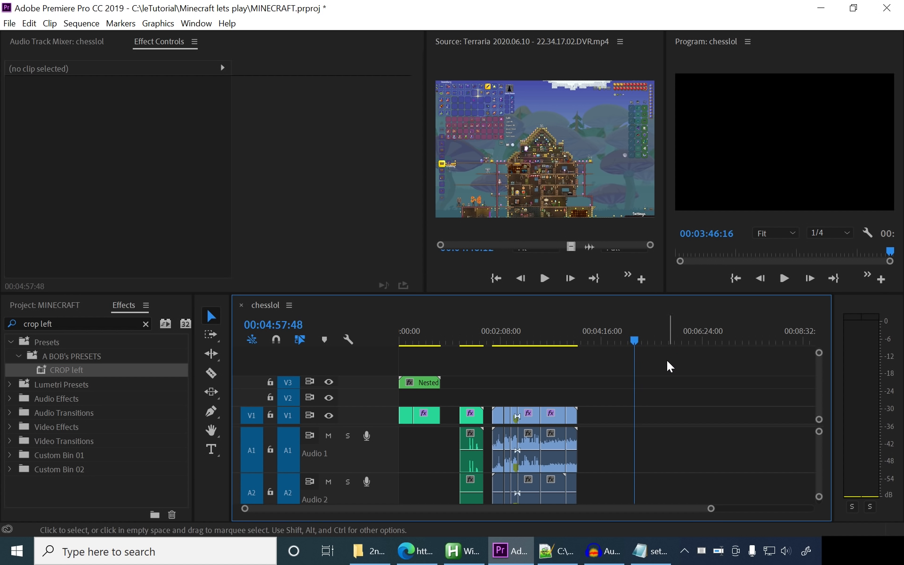
Step: Test the context menu in empty areas of Effect Controls and scrub the timeline playhead to 00:05:56:50 with the playhead mod
right_click(303, 163)
right_click(401, 136)
right_click(346, 126)
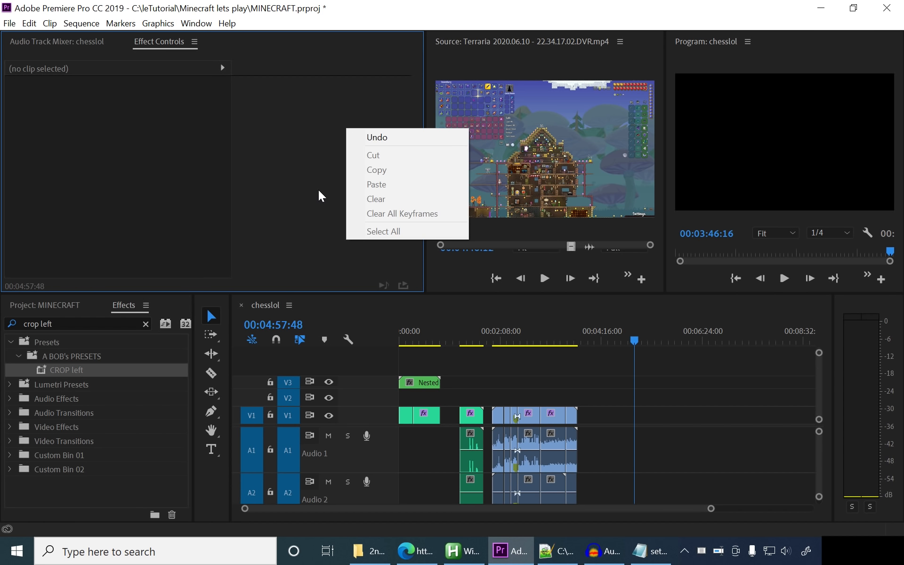
right_click(296, 172)
right_click(289, 101)
left_click_drag(634, 406, 680, 429)
Step: Review the playhead script's code in Notepad++ and bring up the script for dismissing the delete-existing-keyframes warning on GitHub
left_click(568, 551)
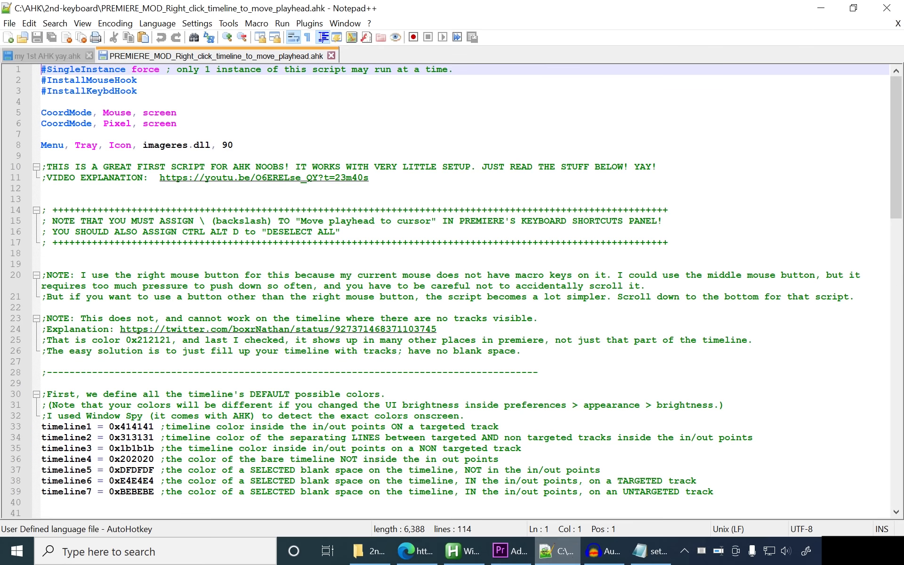
scroll(452, 292, "down", 10)
left_click(820, 8)
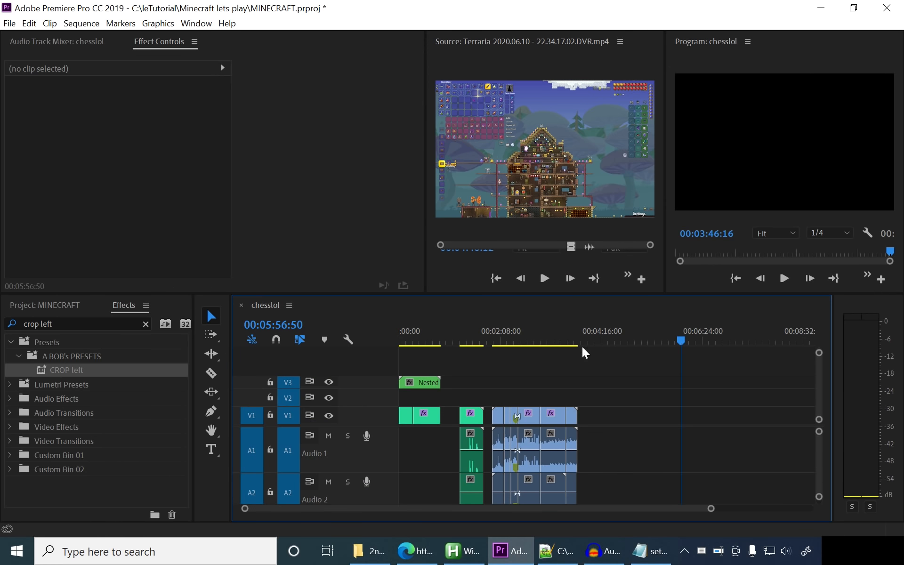
left_click(408, 549)
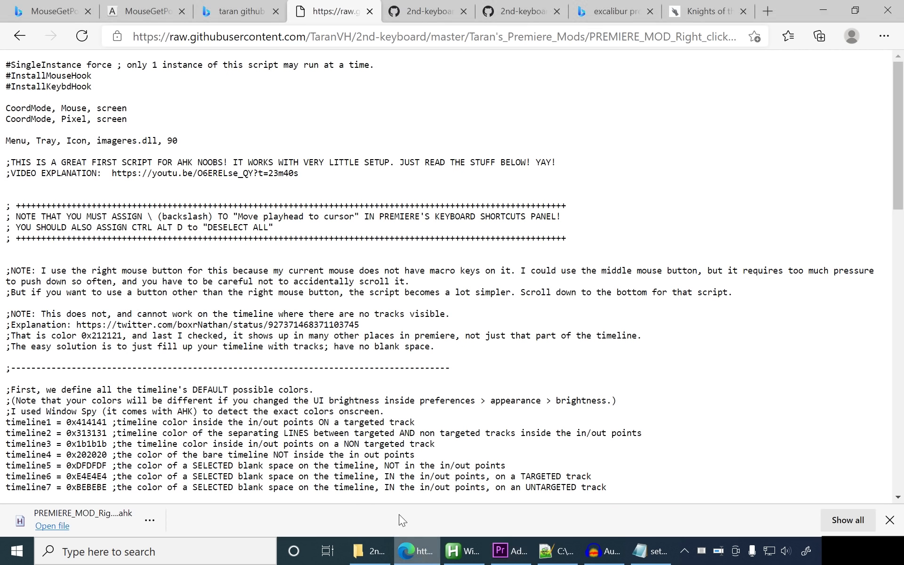
left_click(410, 12)
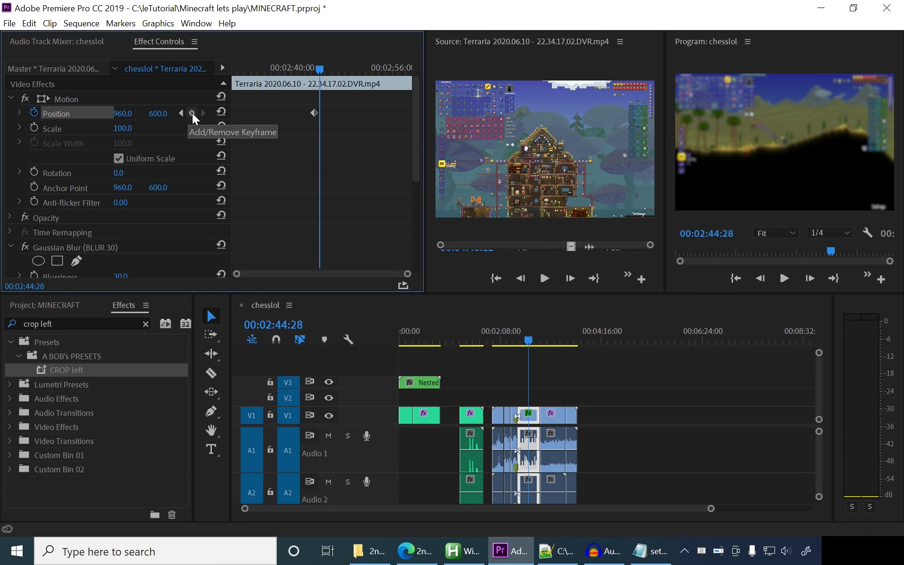
Step: In Premiere Pro, add a Position keyframe at 00:02:44:28 on the Terraria clip, and turn off Position animation, accepting deletion of its keyframes
left_click(191, 113)
left_click(34, 113)
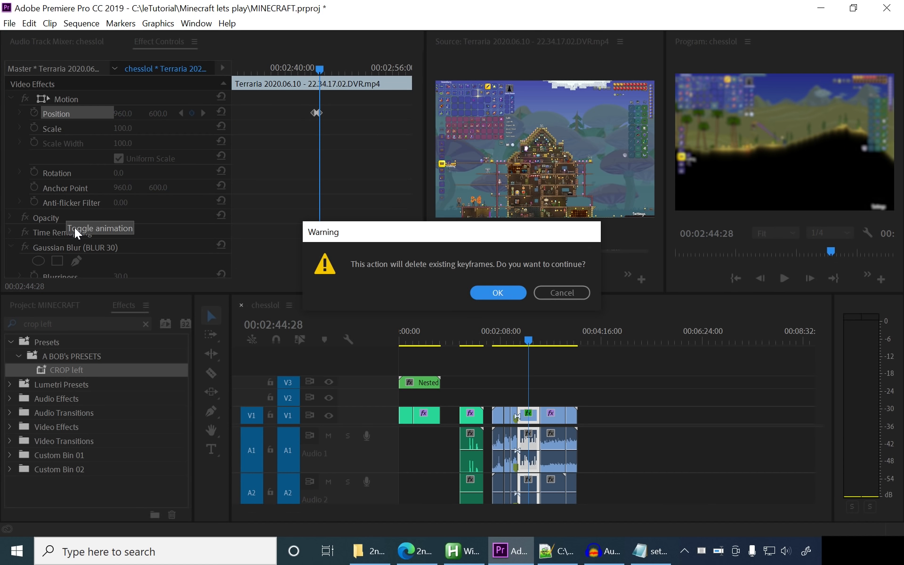
left_click_drag(358, 232, 347, 208)
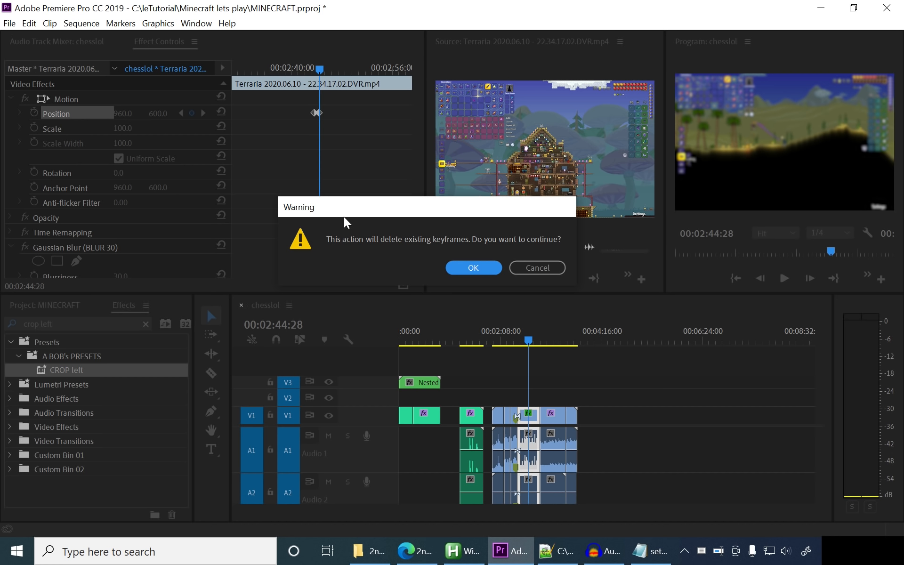
key("Return")
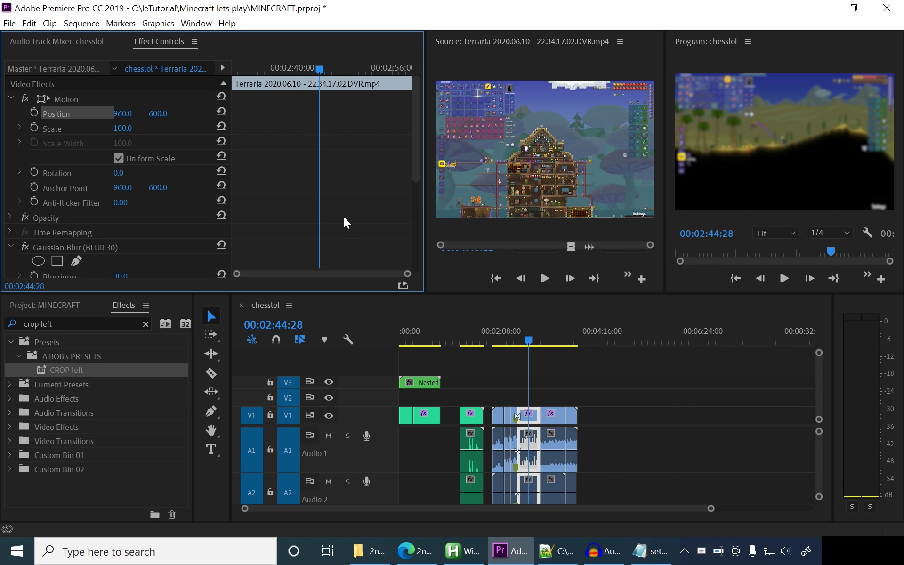
Step: Return to the keyframe-warning script on GitHub and examine its WinWait line and its sendinput, {enter} line
left_click(543, 547)
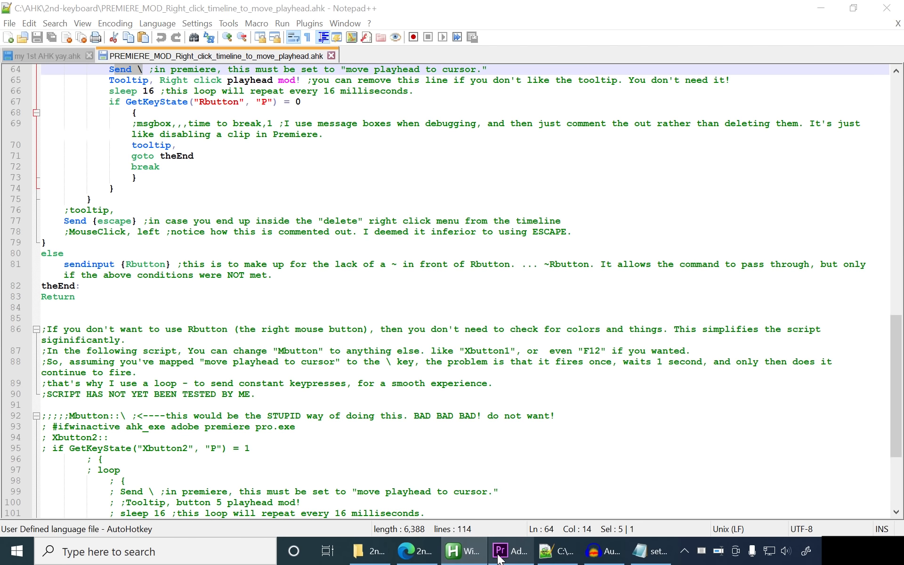
left_click(415, 551)
scroll(221, 324, "down", 1)
left_click_drag(83, 324, 365, 327)
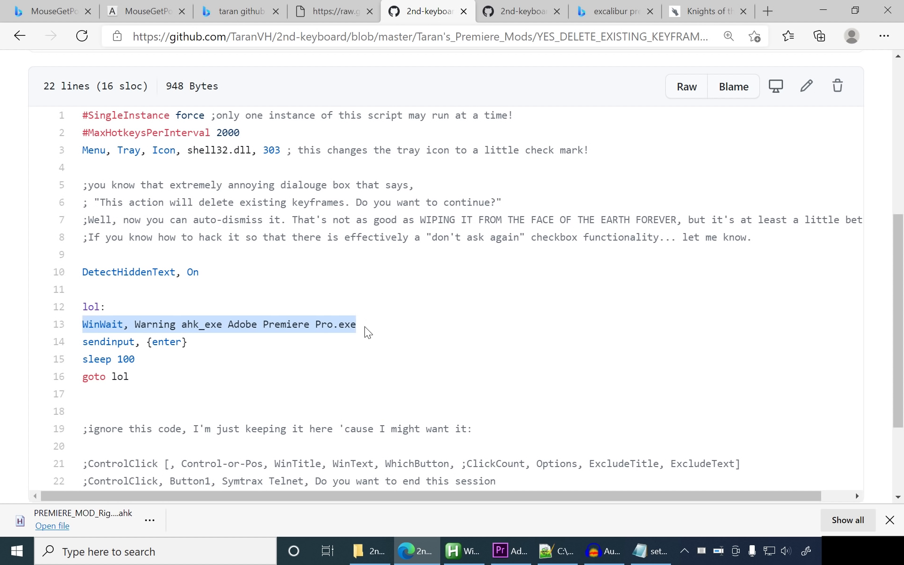
left_click_drag(235, 344, 82, 342)
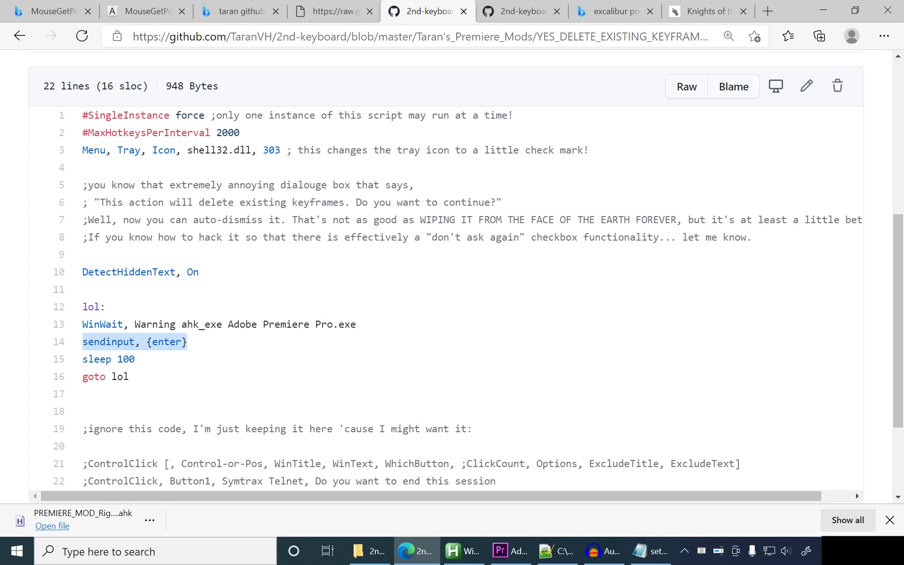